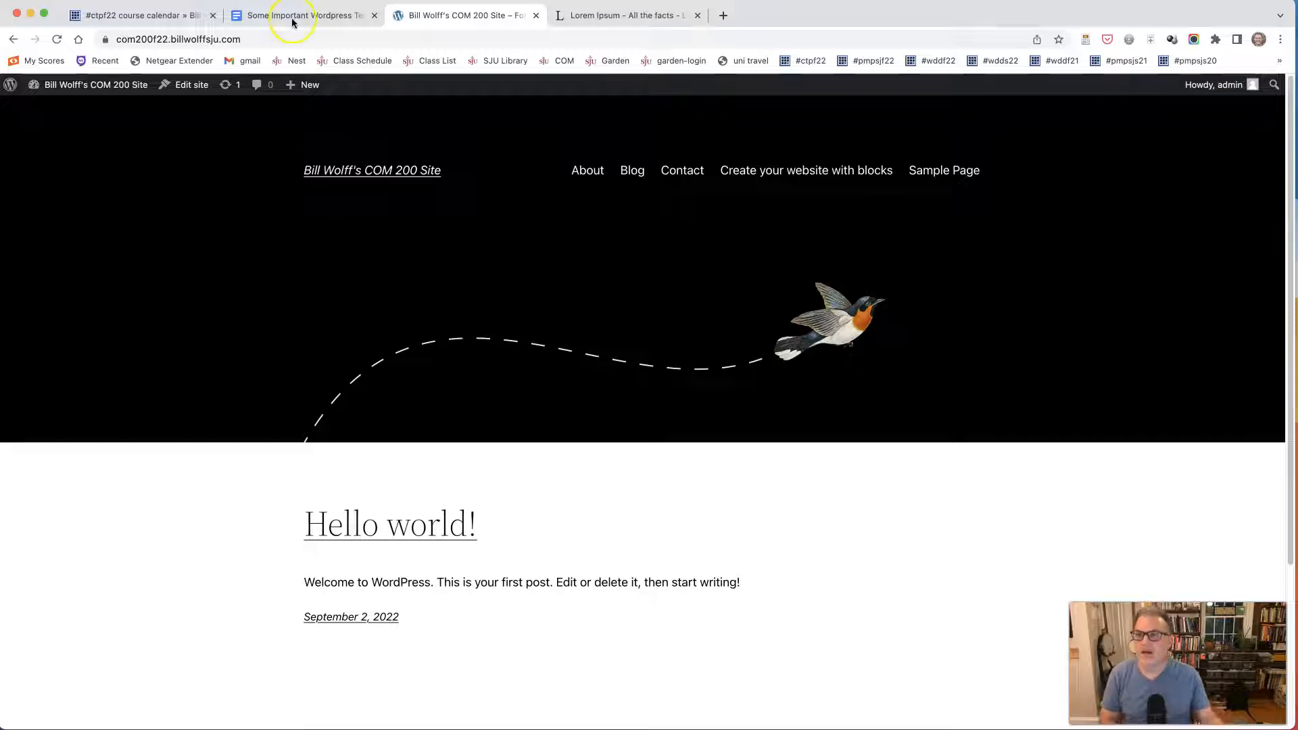
# Close the terms document and reopen "Some Important Wordpress Terms" in a new tab from the #ctpf22 course calendar's quicklinks.
pyautogui.click(375, 16)
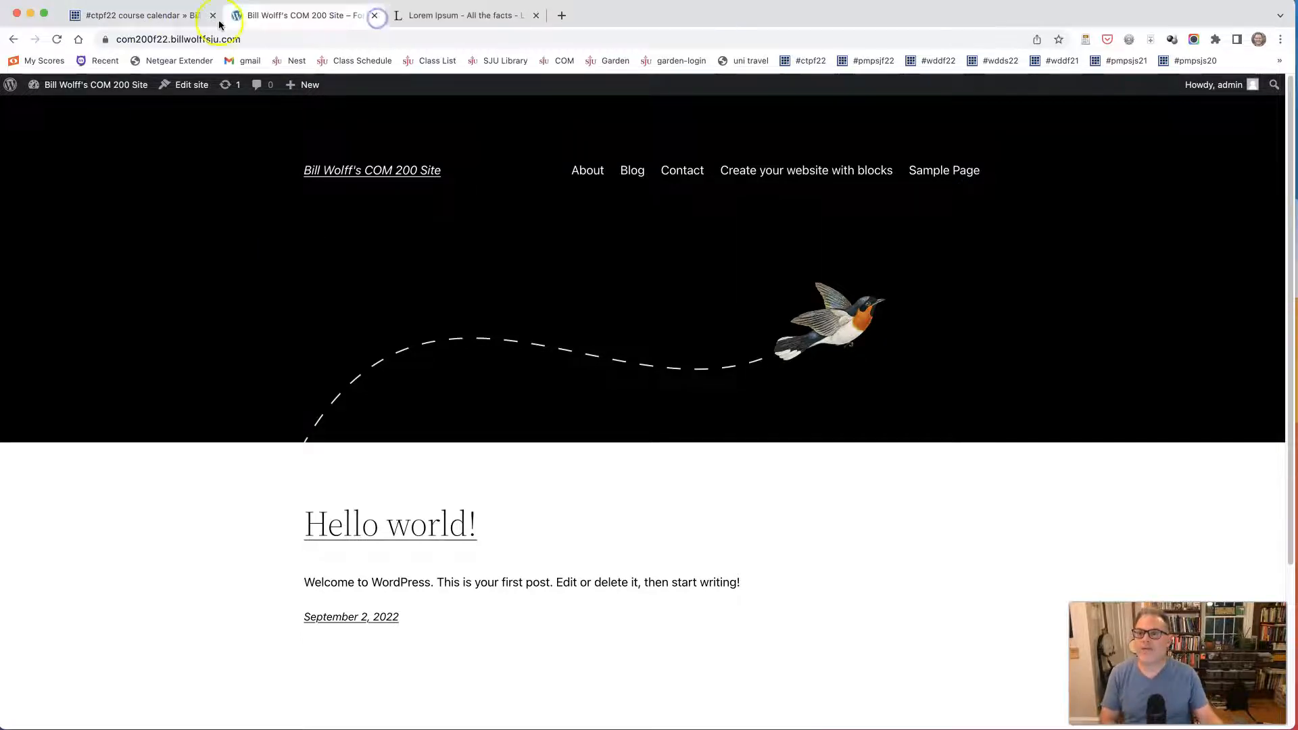
pyautogui.click(164, 14)
pyautogui.scroll(-4, 995, 413)
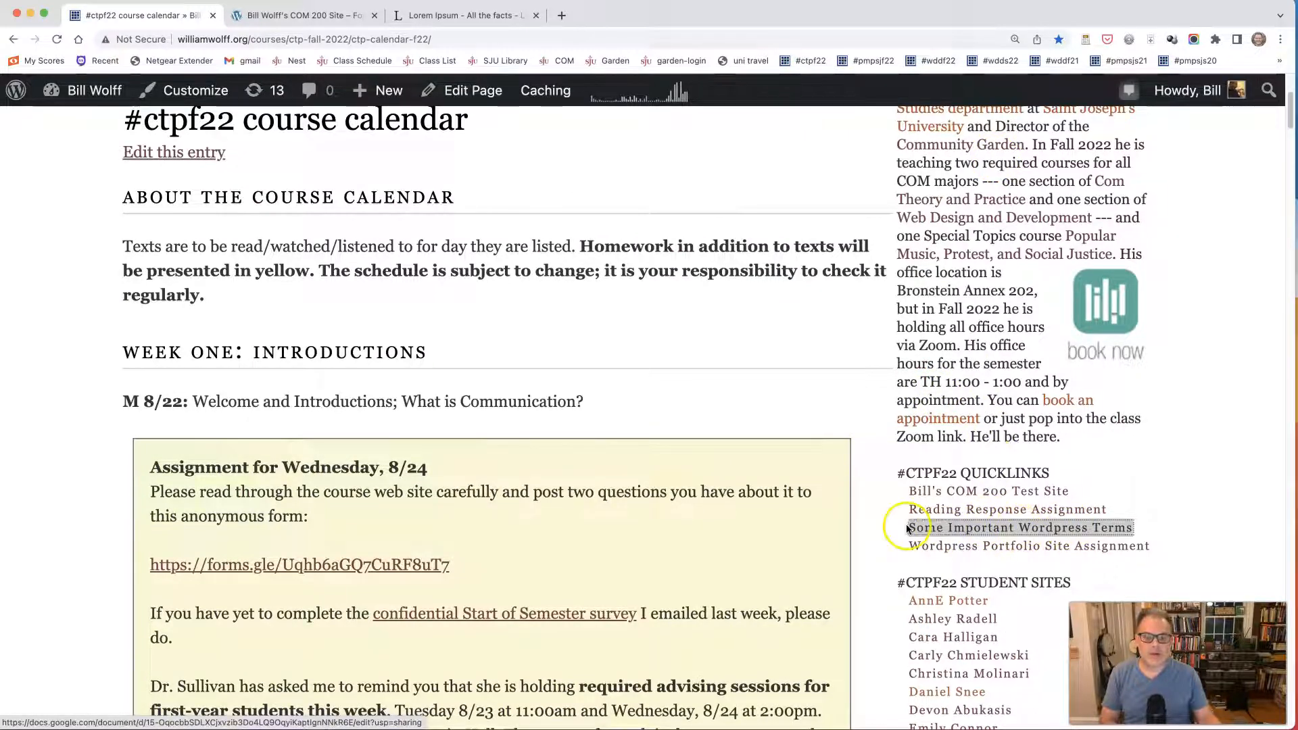
pyautogui.rightClick(952, 532)
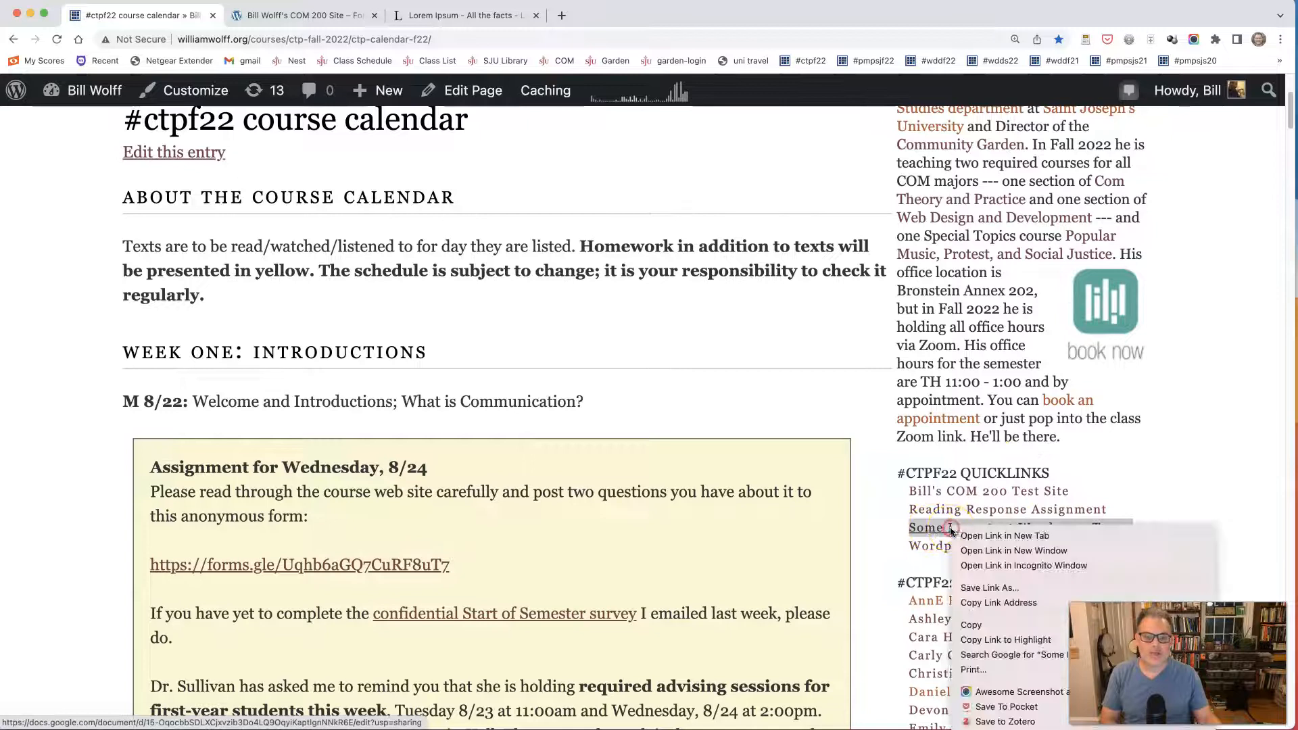
pyautogui.click(884, 527)
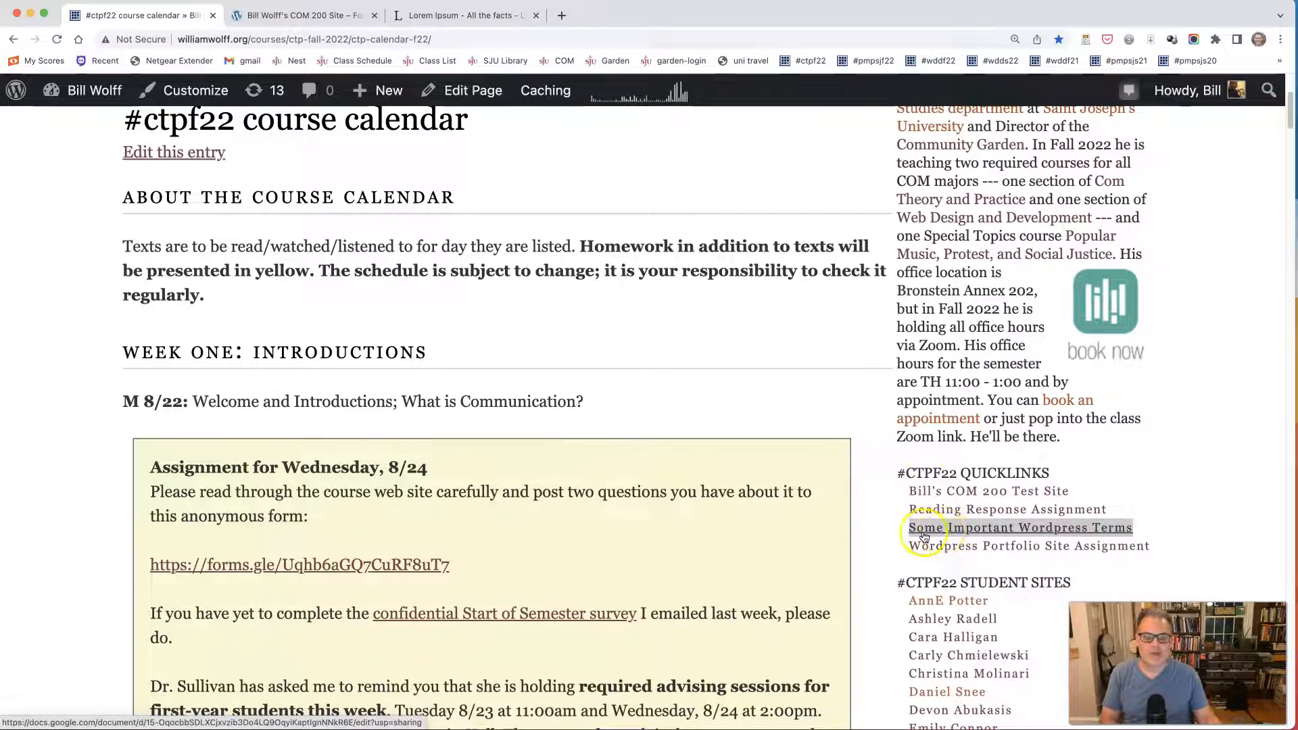
pyautogui.rightClick(1017, 530)
pyautogui.click(1045, 540)
pyautogui.click(314, 16)
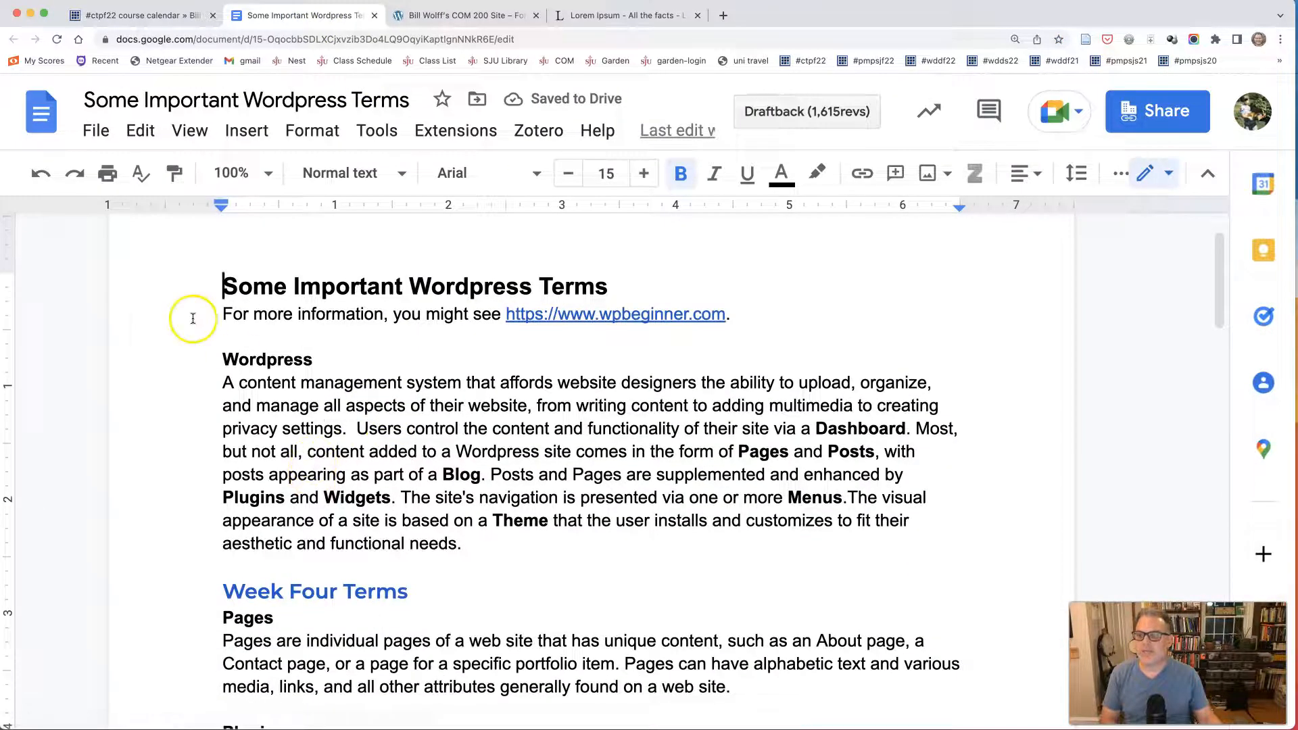
# Set the document zoom to 125% and look over the opening Wordpress definition and the start of the Week Four Terms.
pyautogui.click(268, 174)
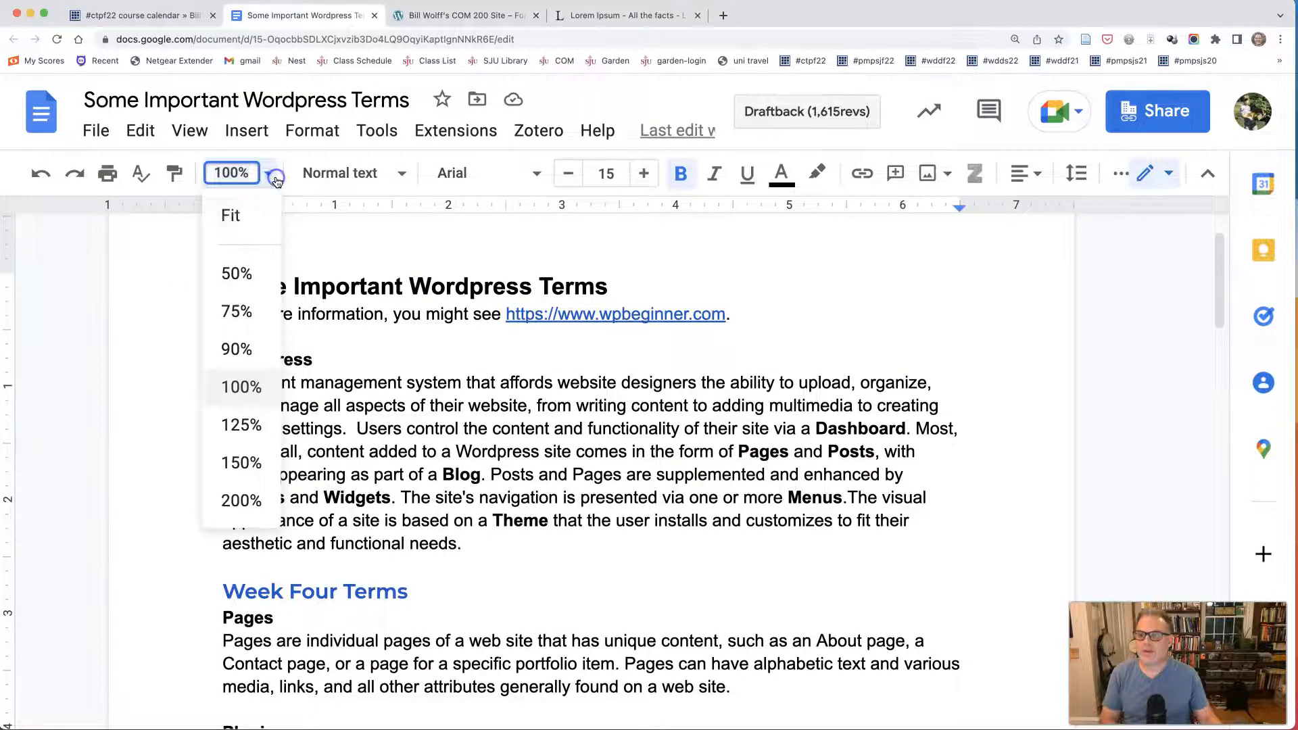
pyautogui.click(242, 416)
pyautogui.scroll(-6, 317, 433)
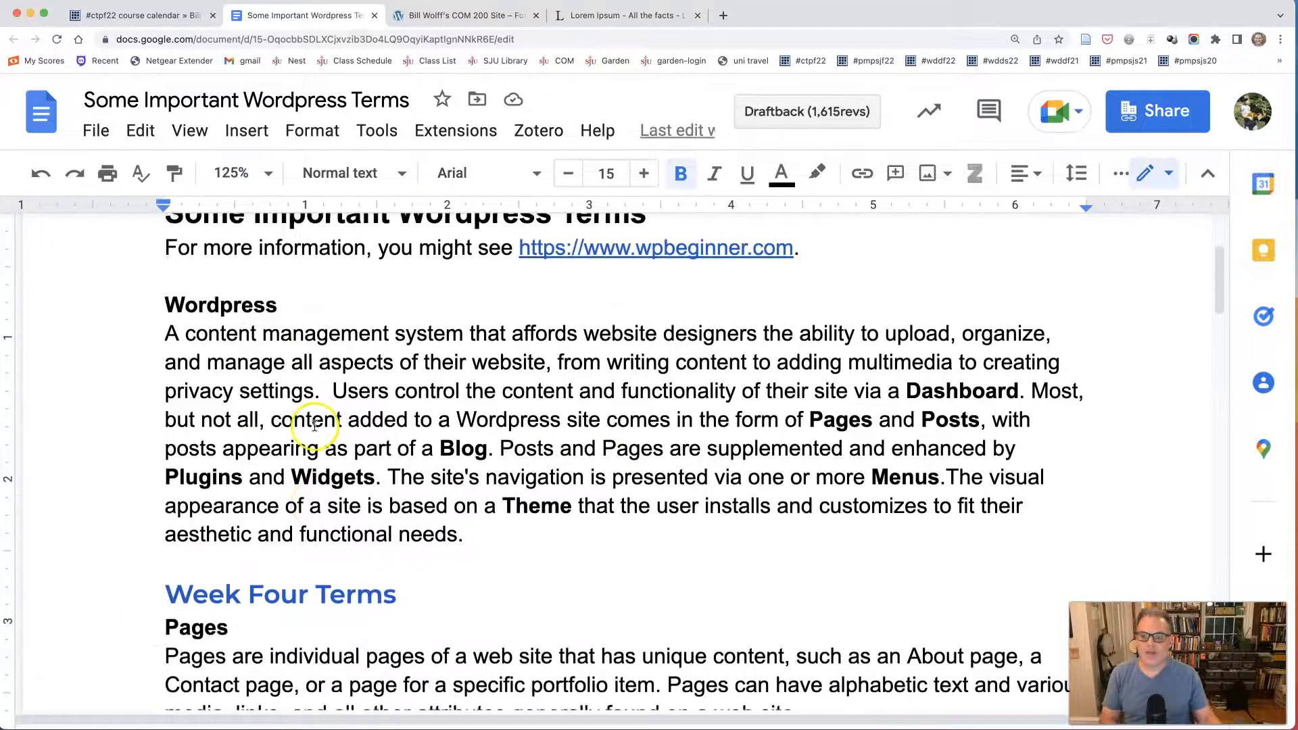
pyautogui.scroll(3, 314, 424)
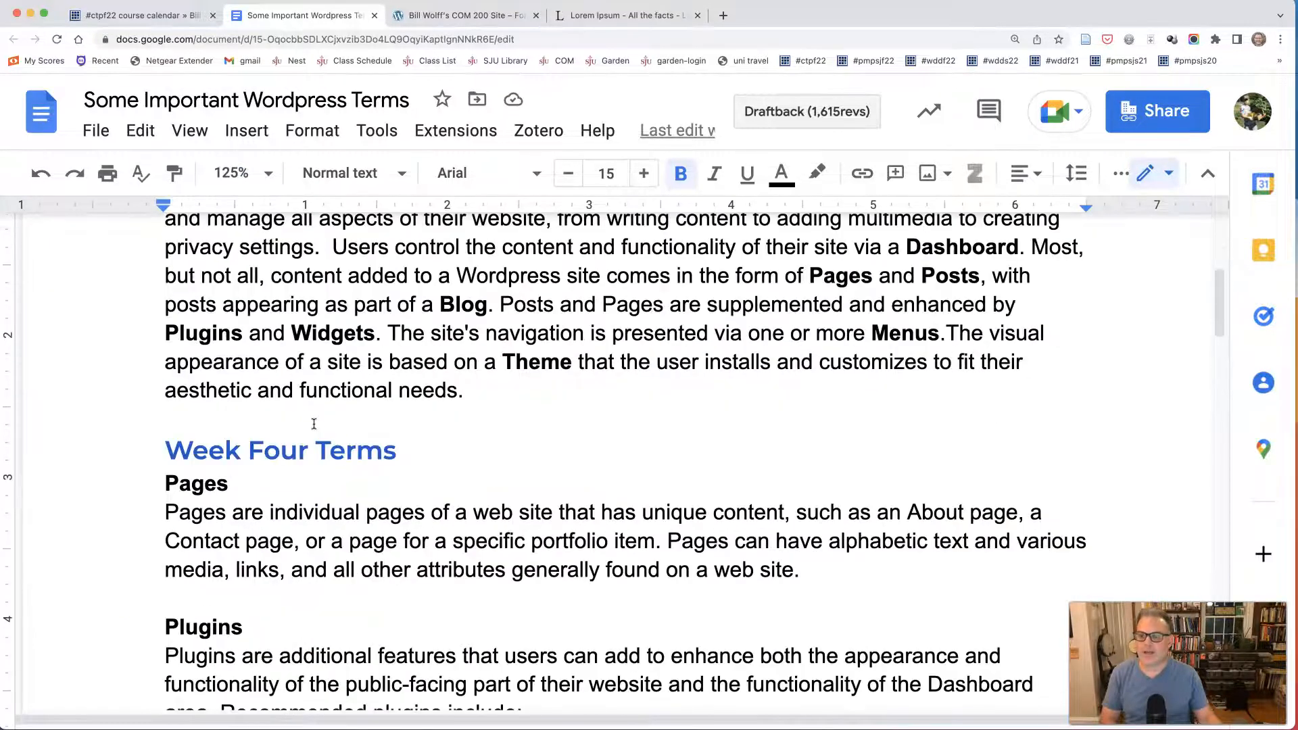
pyautogui.scroll(-2, 314, 424)
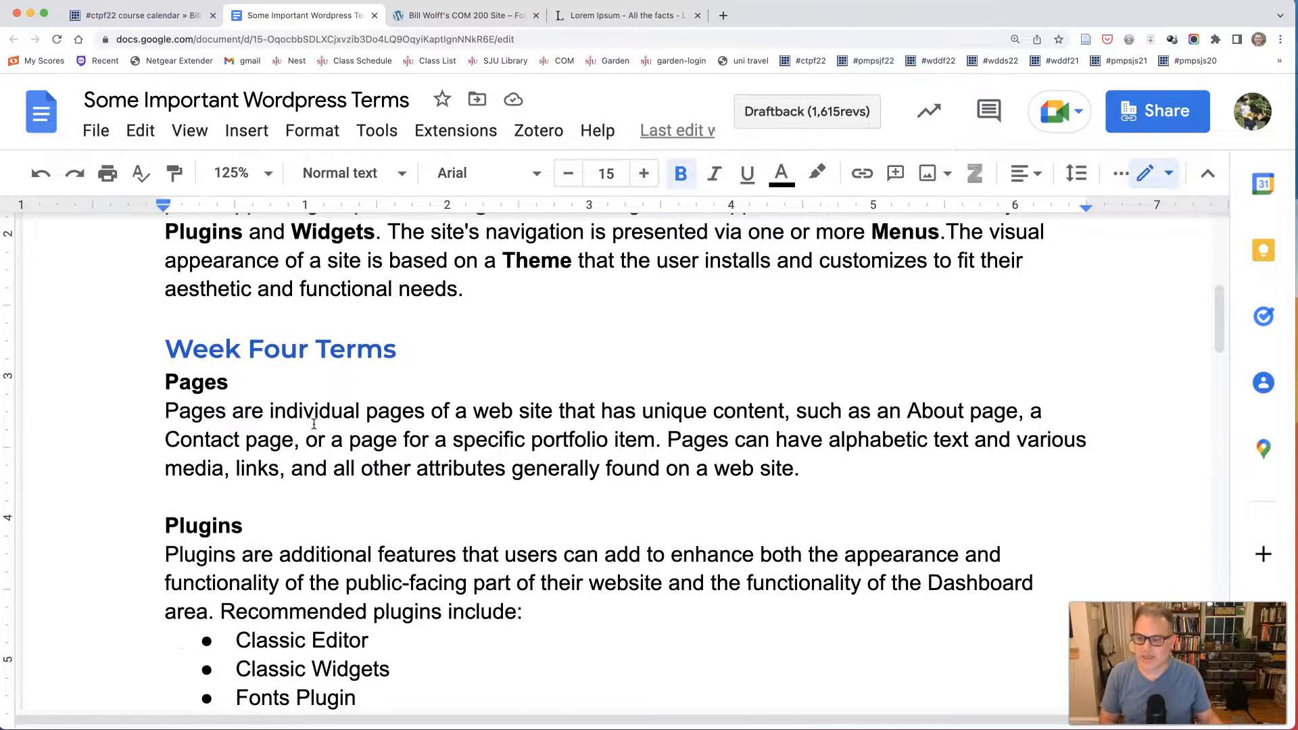
pyautogui.scroll(5, 313, 424)
pyautogui.scroll(2, 314, 424)
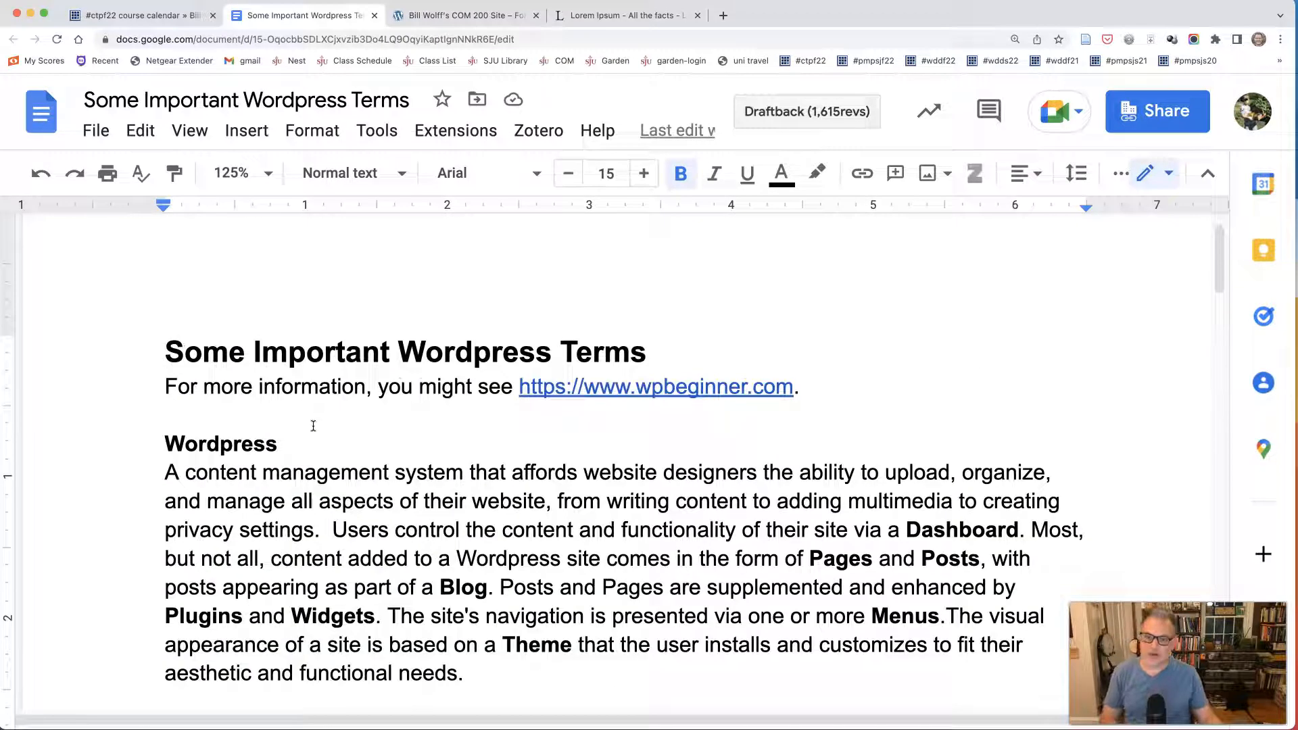
pyautogui.scroll(-3, 313, 423)
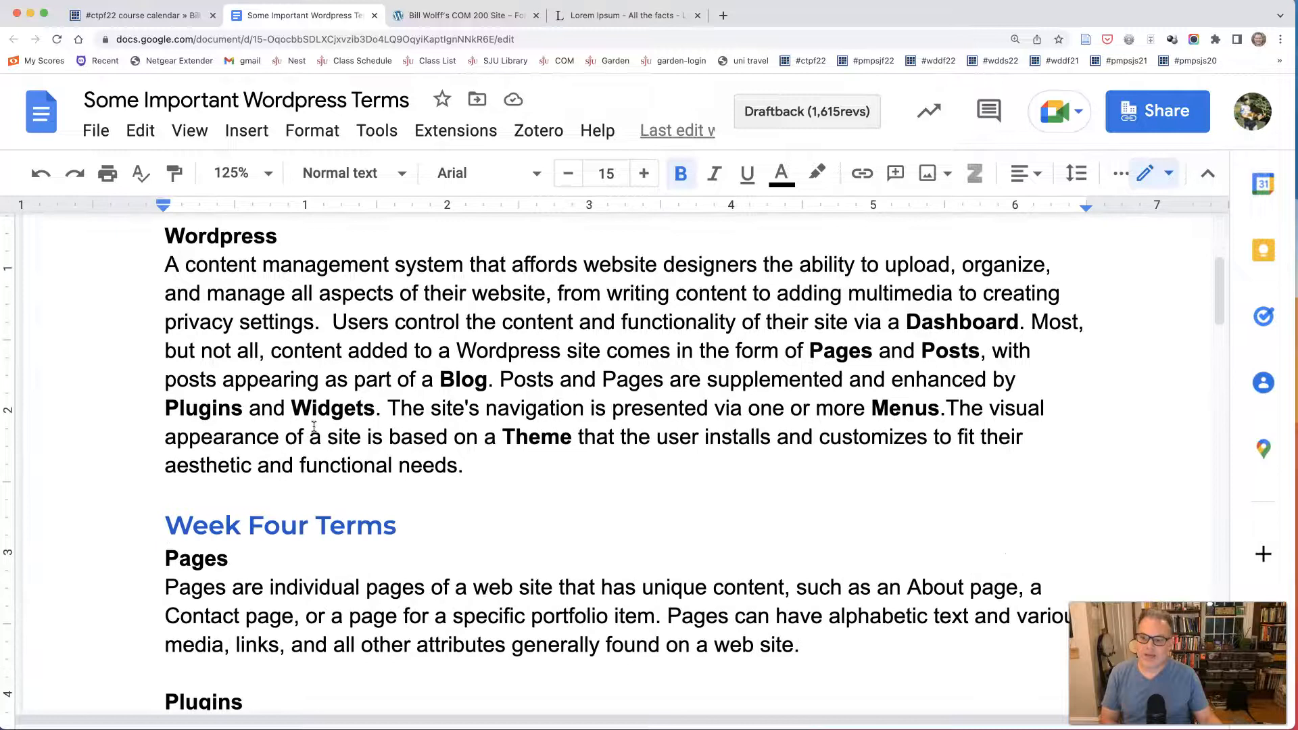
pyautogui.scroll(-1, 314, 427)
# Highlight the "Week Four Terms" heading, examine the Pages and Plugins entries beneath it, and clear the highlight.
pyautogui.moveTo(162, 455); pyautogui.dragTo(397, 456)
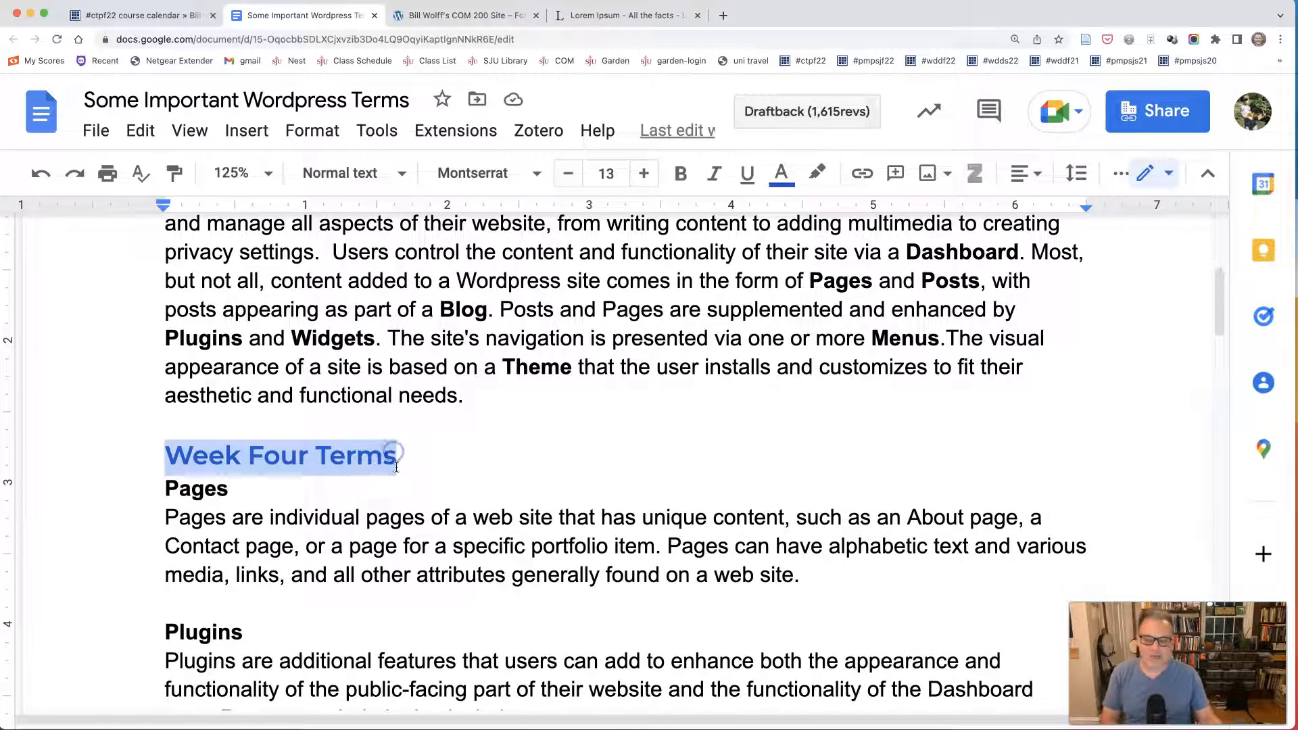
pyautogui.scroll(-2, 397, 501)
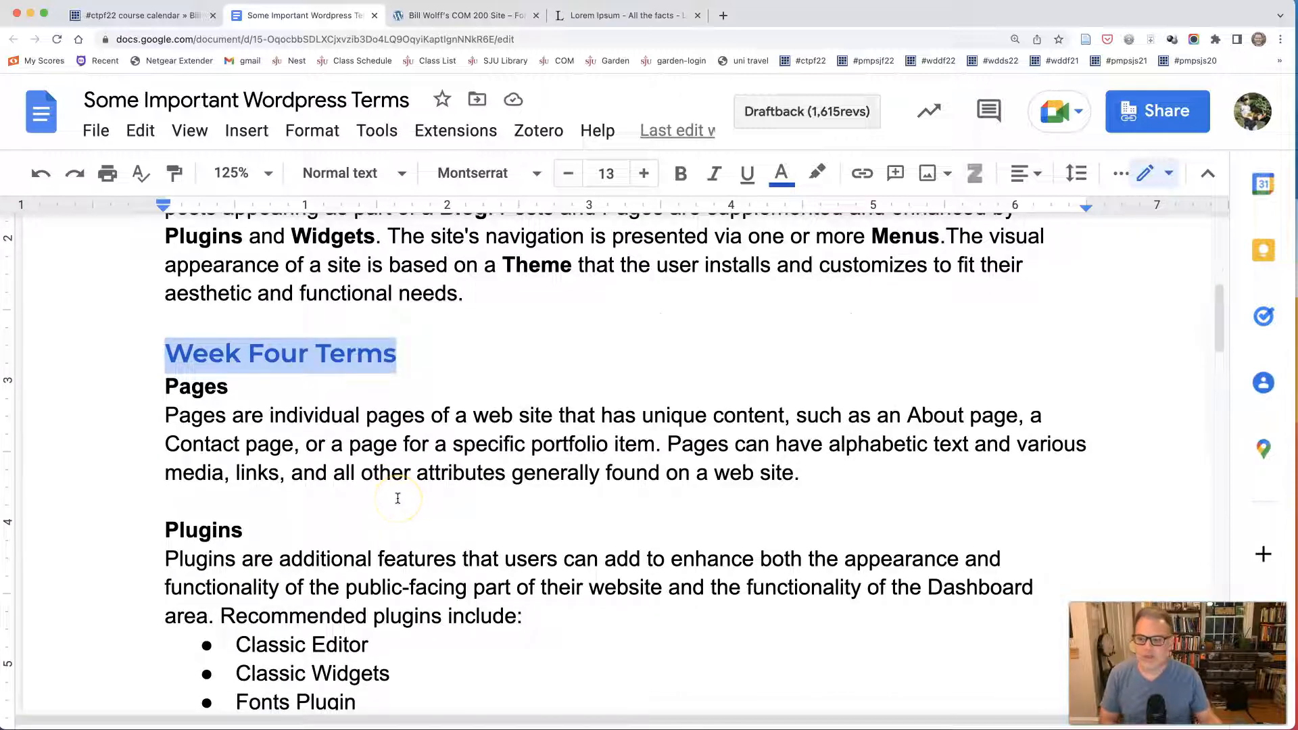
pyautogui.scroll(-2, 397, 499)
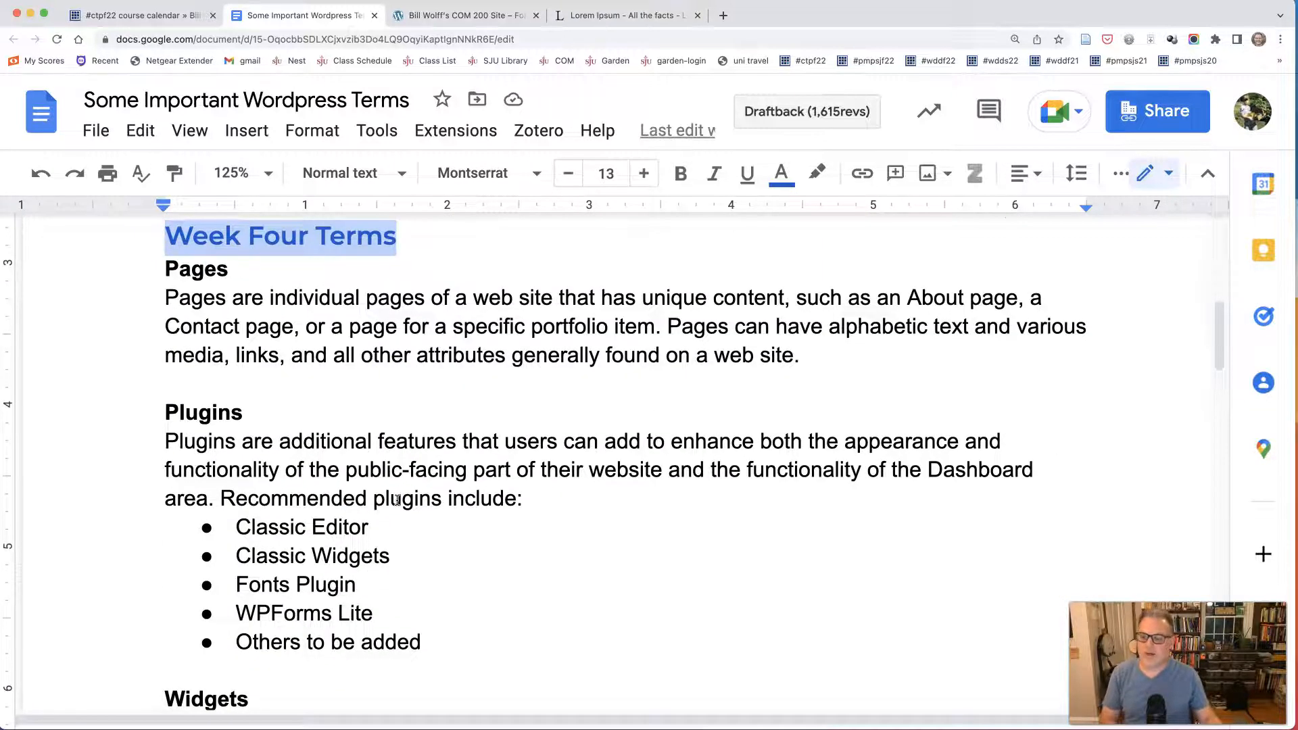
pyautogui.scroll(4, 397, 501)
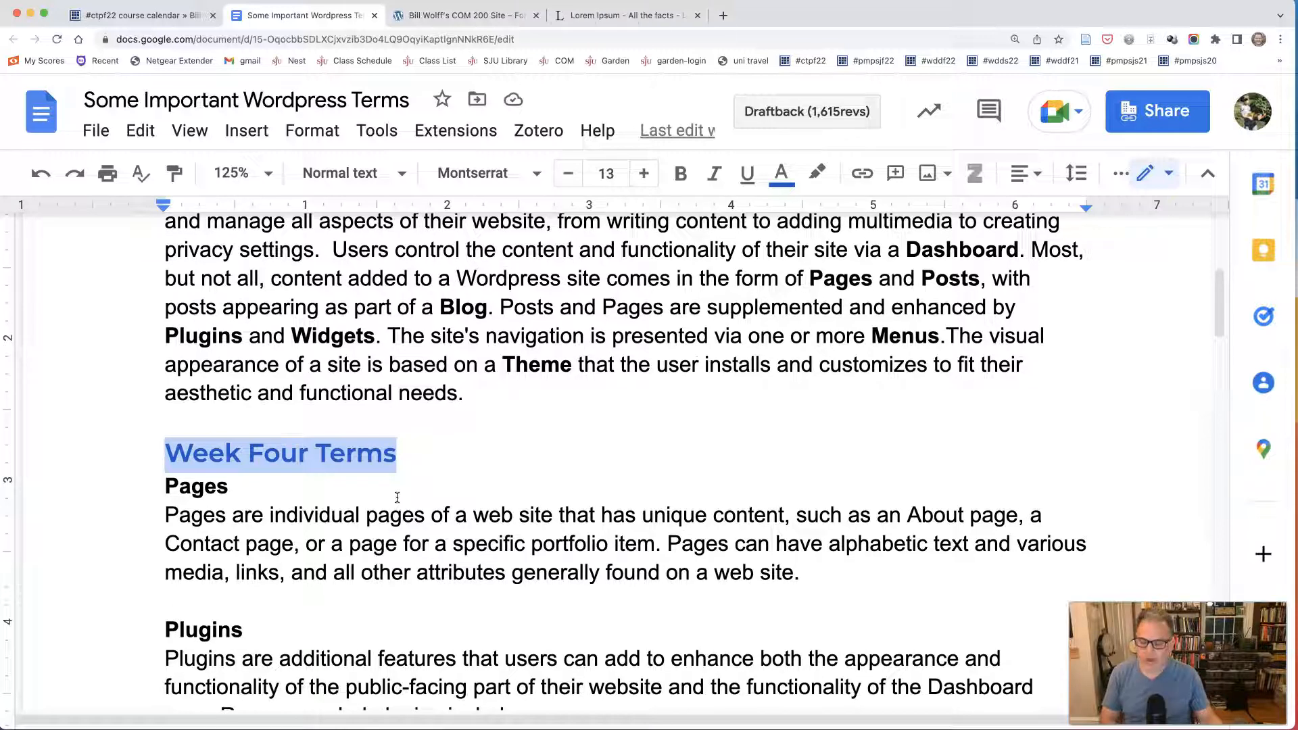
pyautogui.click(429, 465)
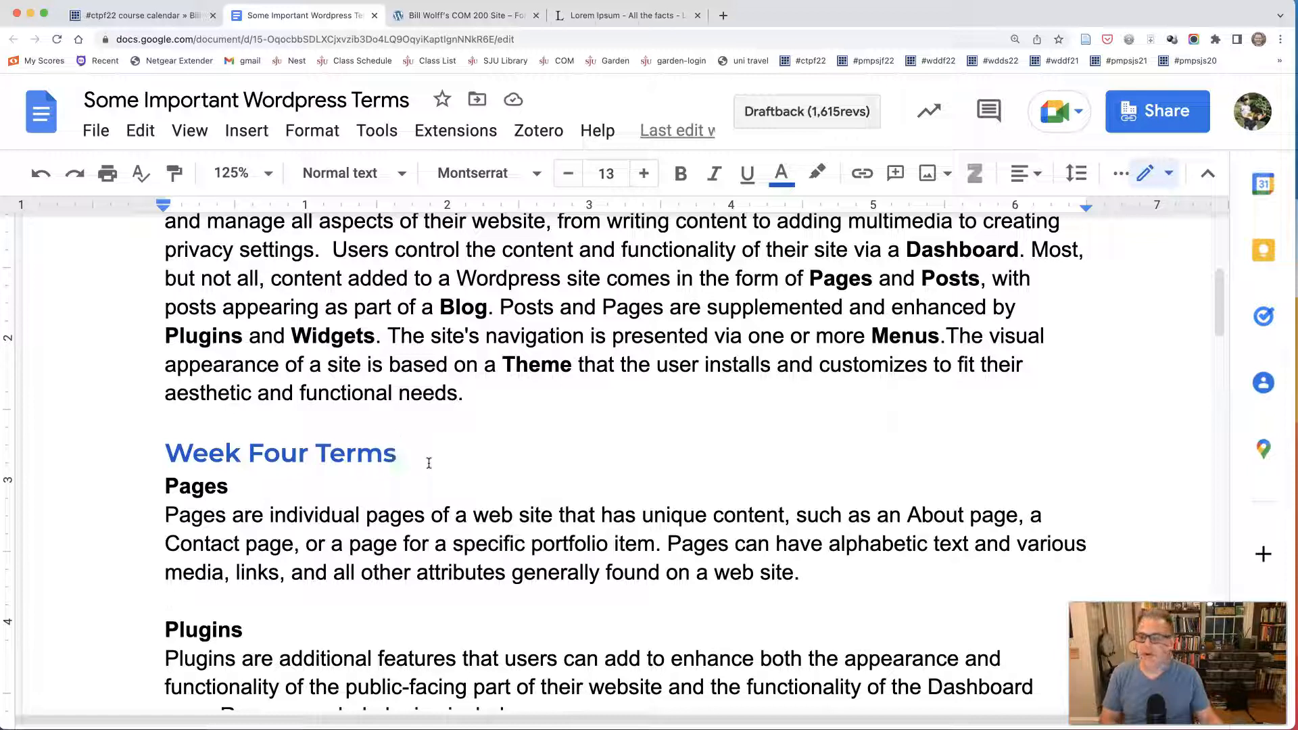
# Remove the extra space before "Users control the content" in the Wordpress definition.
pyautogui.scroll(3, 429, 463)
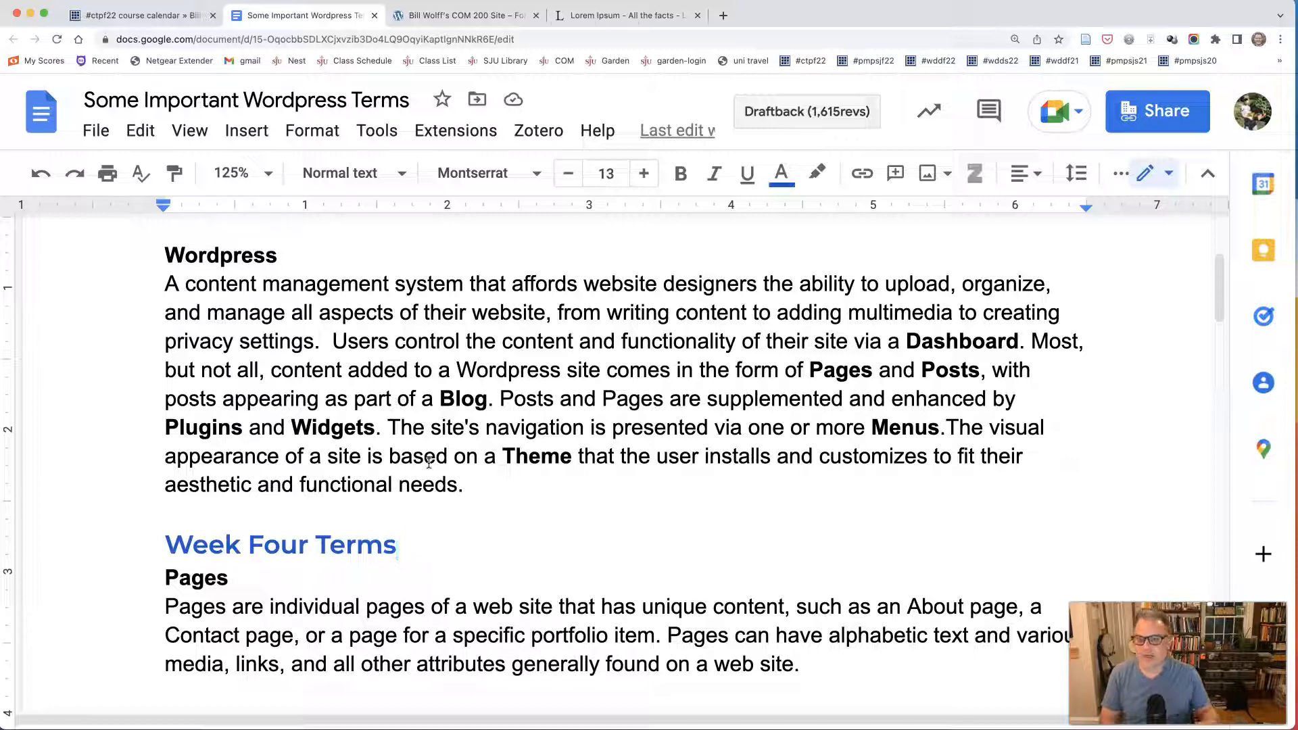
pyautogui.click(327, 344)
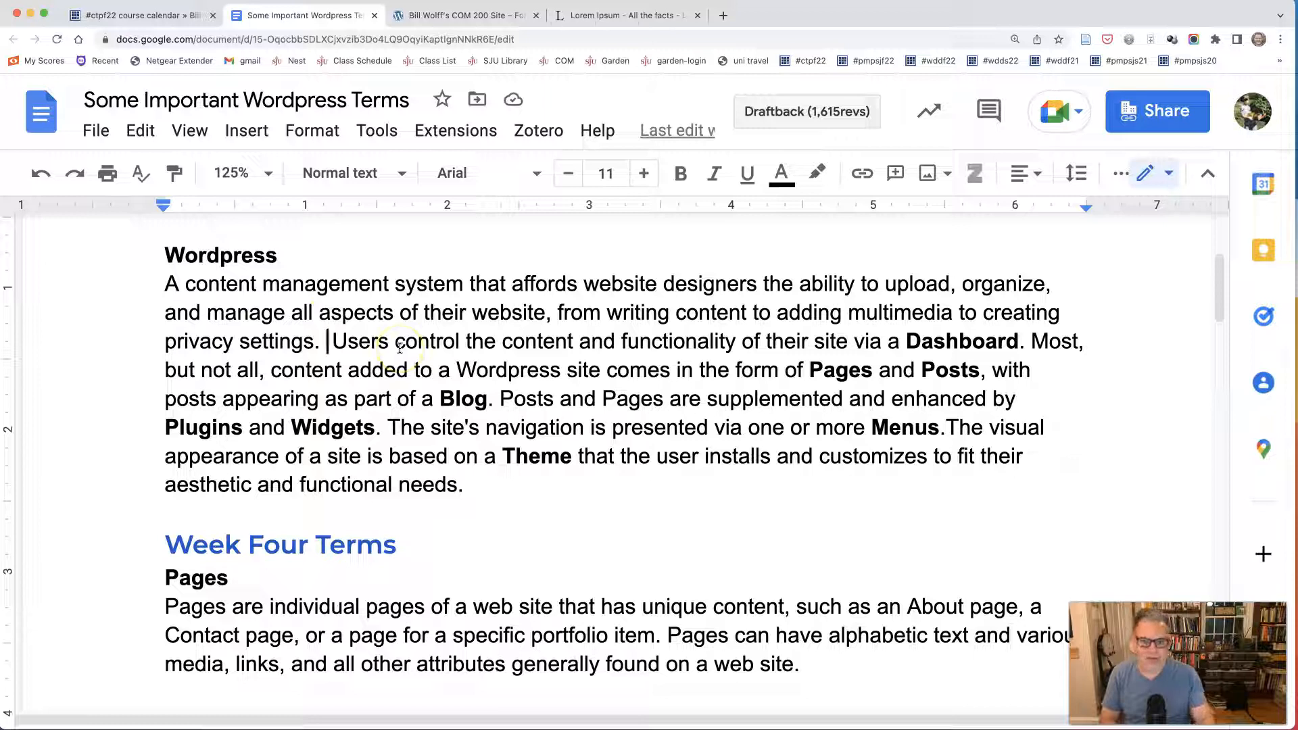
# Switch to the COM 200 WordPress site and open its Dashboard.
pyautogui.click(484, 19)
pyautogui.moveTo(78, 90)
pyautogui.click(52, 108)
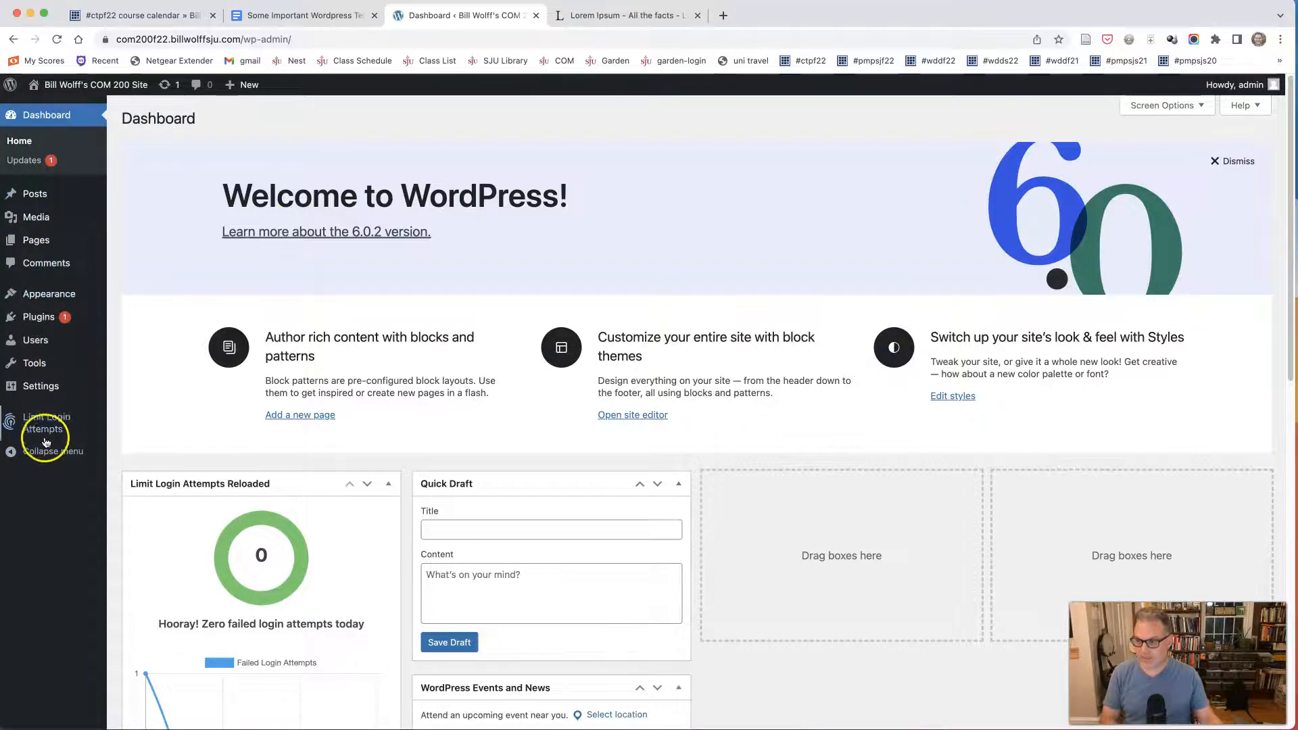
# Return to the Google Docs terms document and replace "user" with "website owner" in the sentence about the Theme.
pyautogui.click(304, 13)
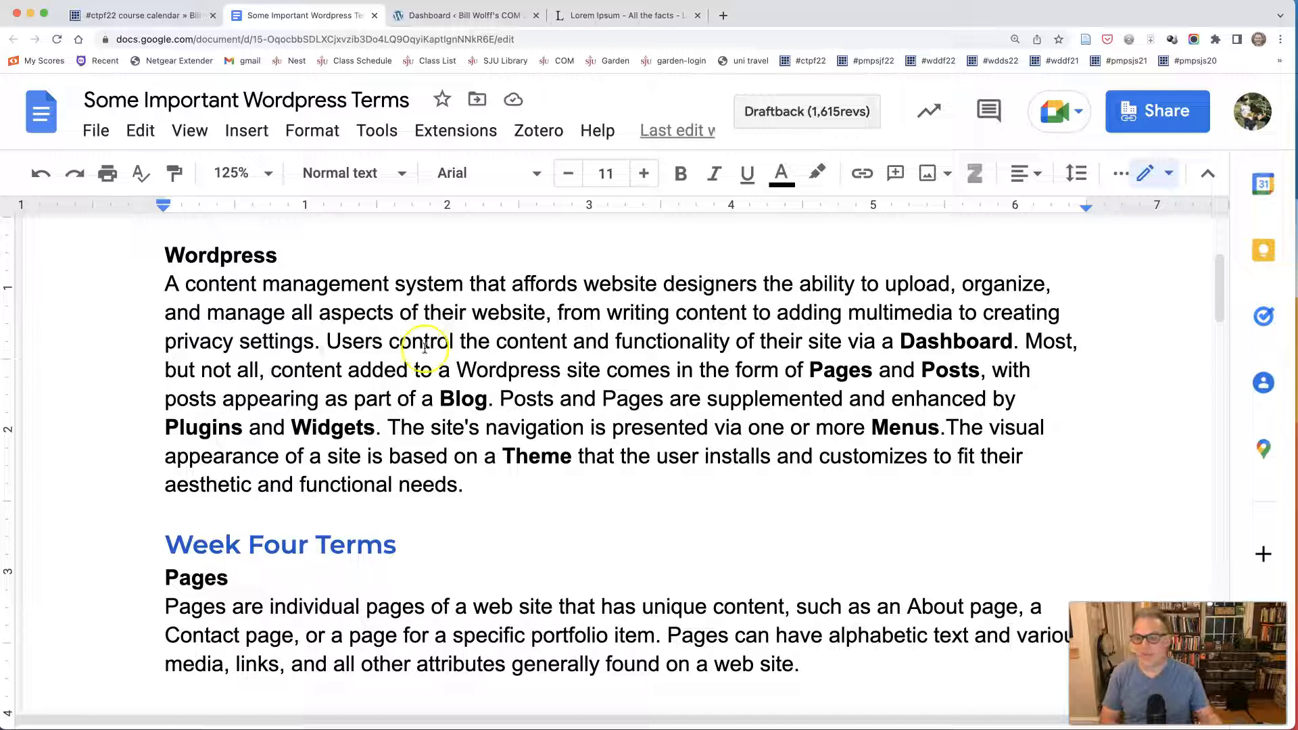
pyautogui.moveTo(659, 457); pyautogui.dragTo(695, 455)
pyautogui.write('website o')
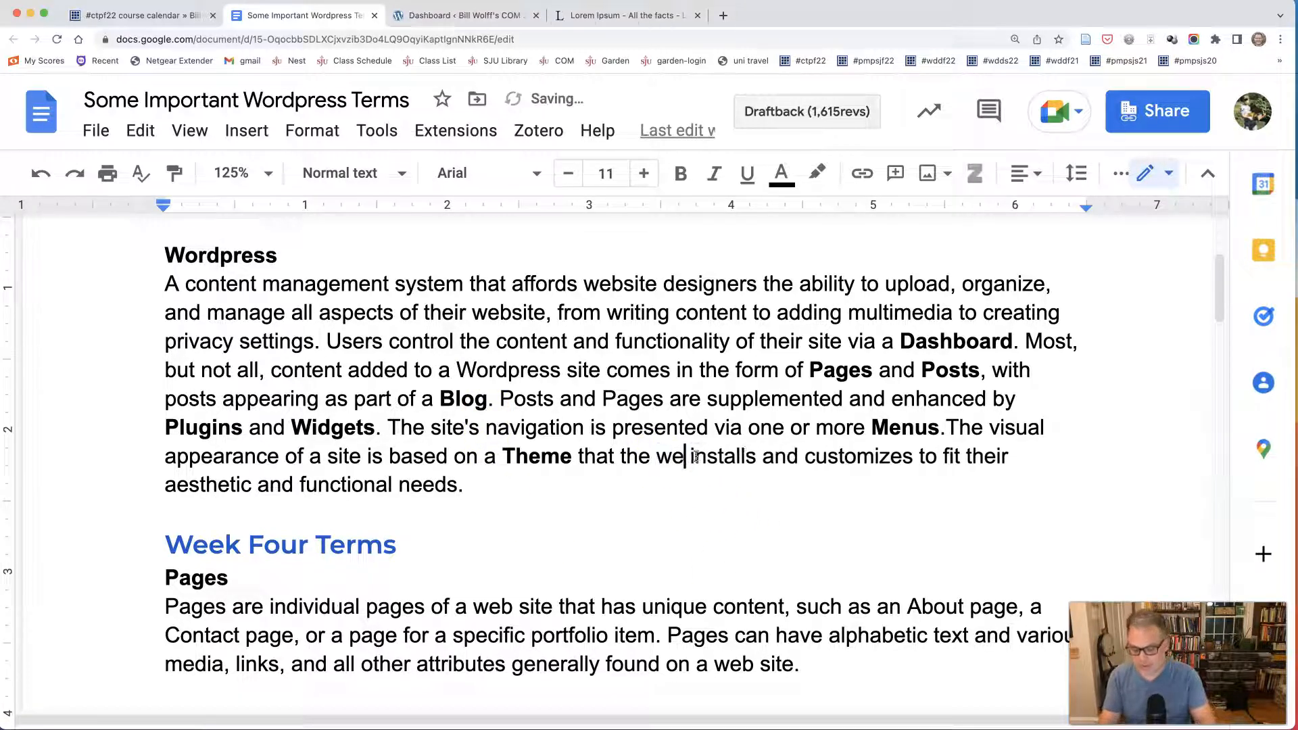
pyautogui.write('wner')
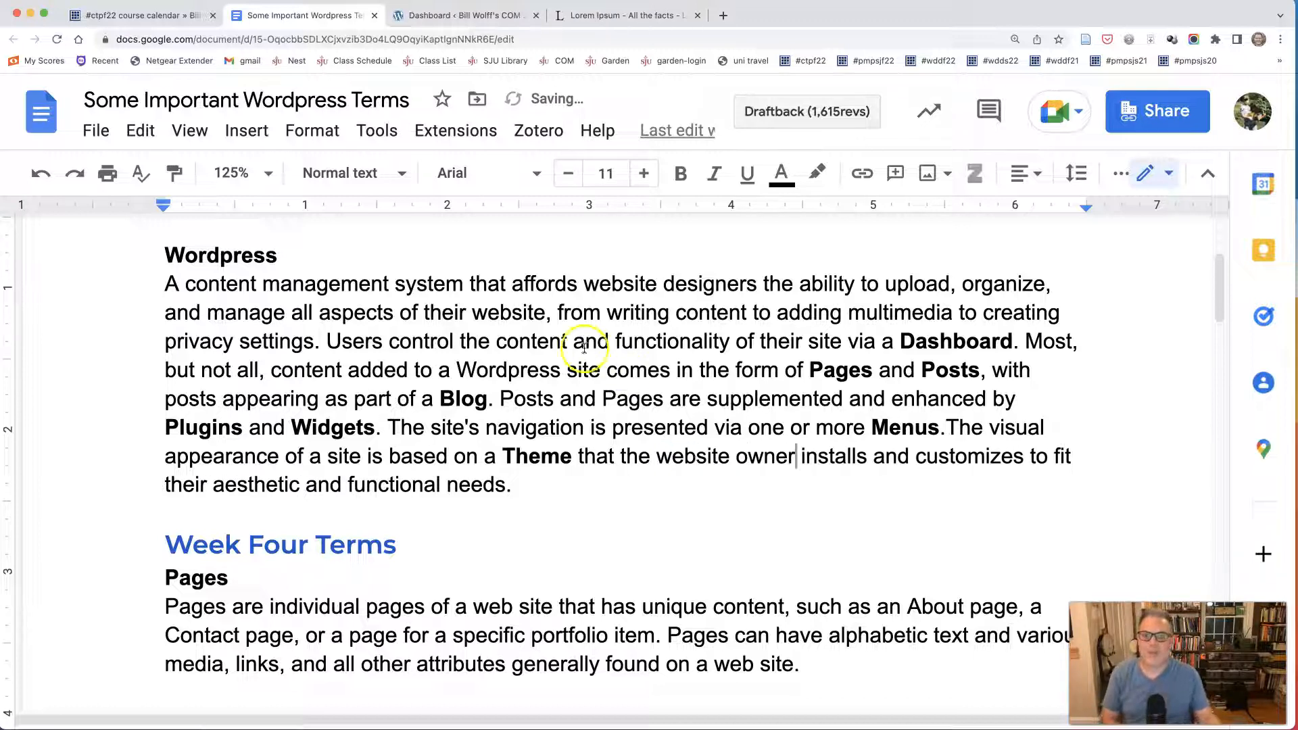
# Point out "Pages and Posts" in the Wordpress definition and highlight the Pages and Plugins headings while reviewing the Week Four Terms.
pyautogui.moveTo(811, 370); pyautogui.dragTo(978, 369)
pyautogui.click(764, 371)
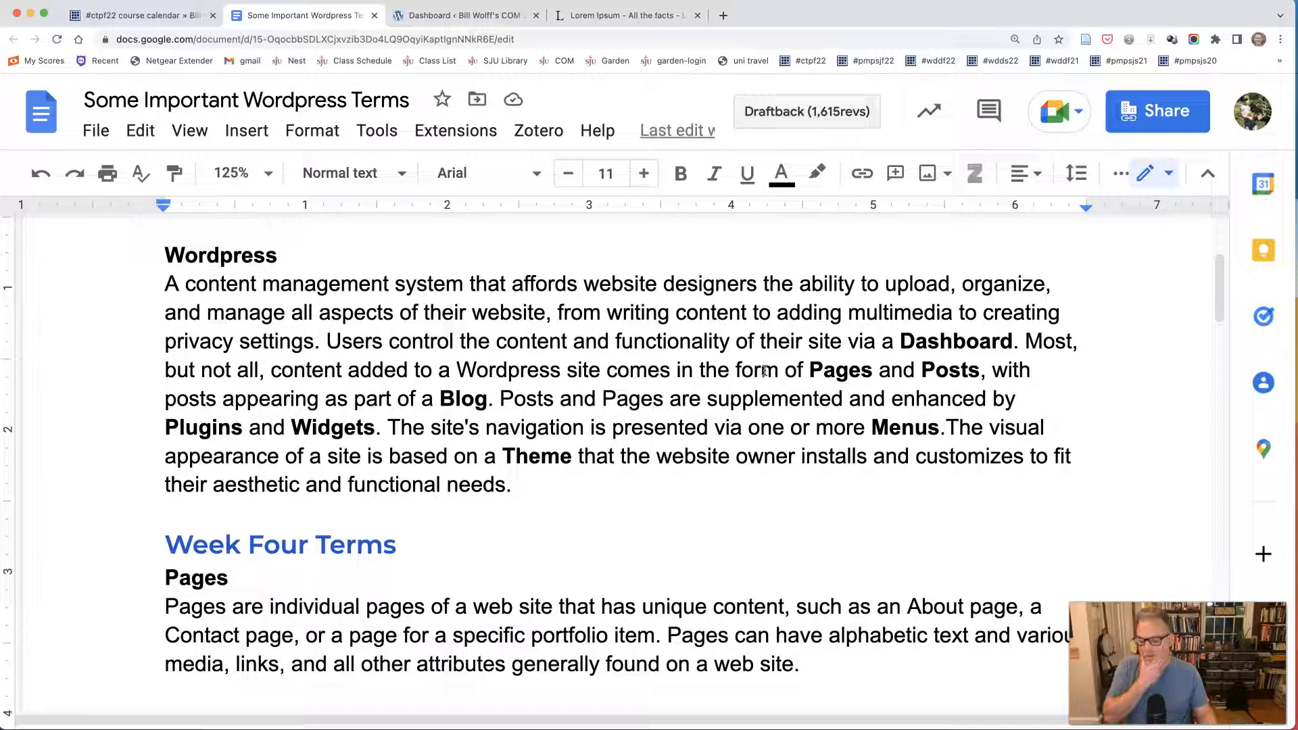
pyautogui.click(703, 377)
pyautogui.scroll(-2, 594, 419)
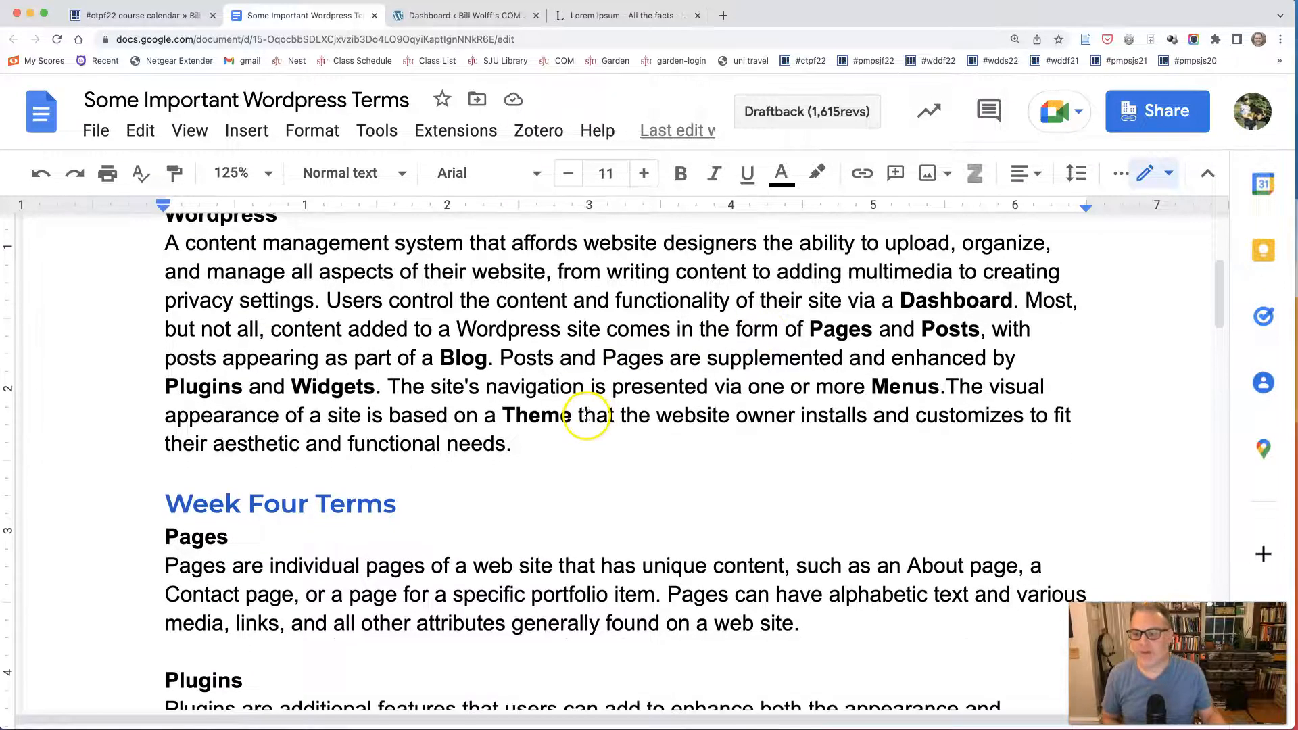
pyautogui.scroll(-1, 548, 426)
pyautogui.moveTo(230, 461); pyautogui.dragTo(161, 466)
pyautogui.scroll(-2, 289, 522)
pyautogui.moveTo(243, 515); pyautogui.dragTo(159, 521)
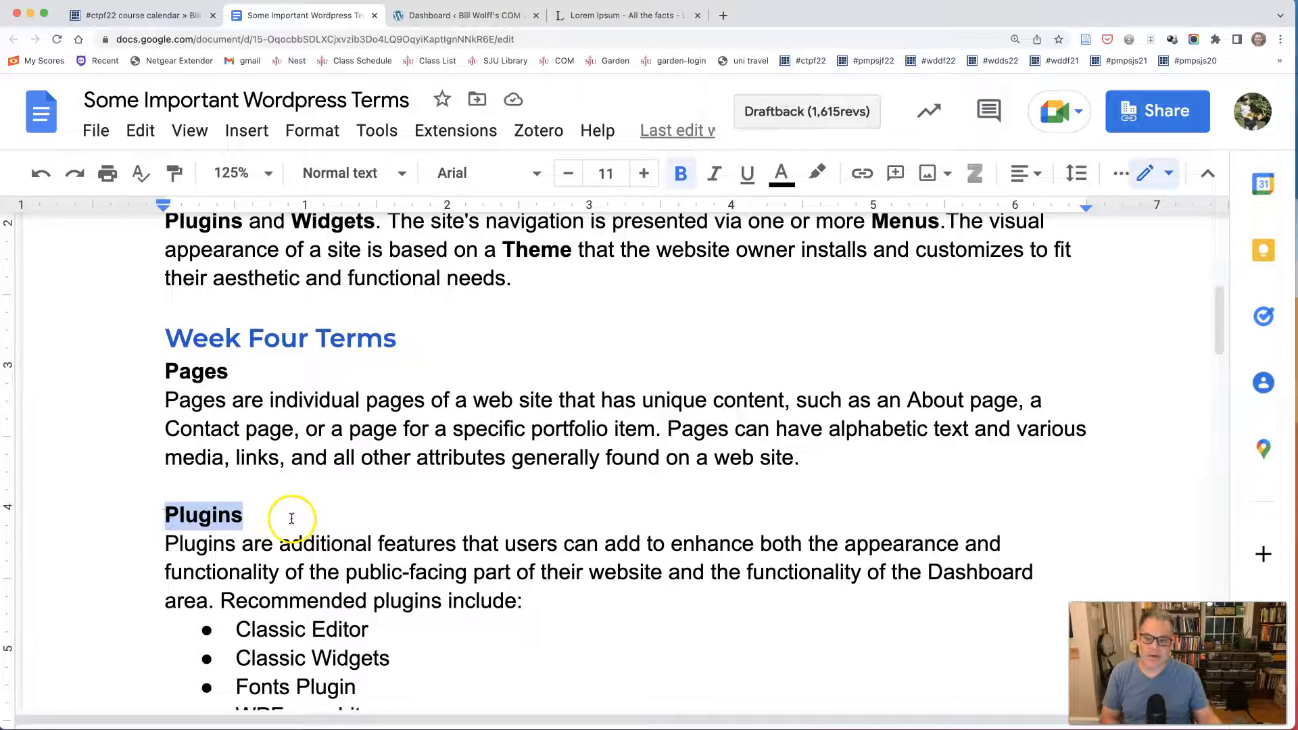
# Review the recommended plugins and the Widgets, Menu and Permalinks entries in the Week Four Terms.
pyautogui.scroll(-6, 291, 517)
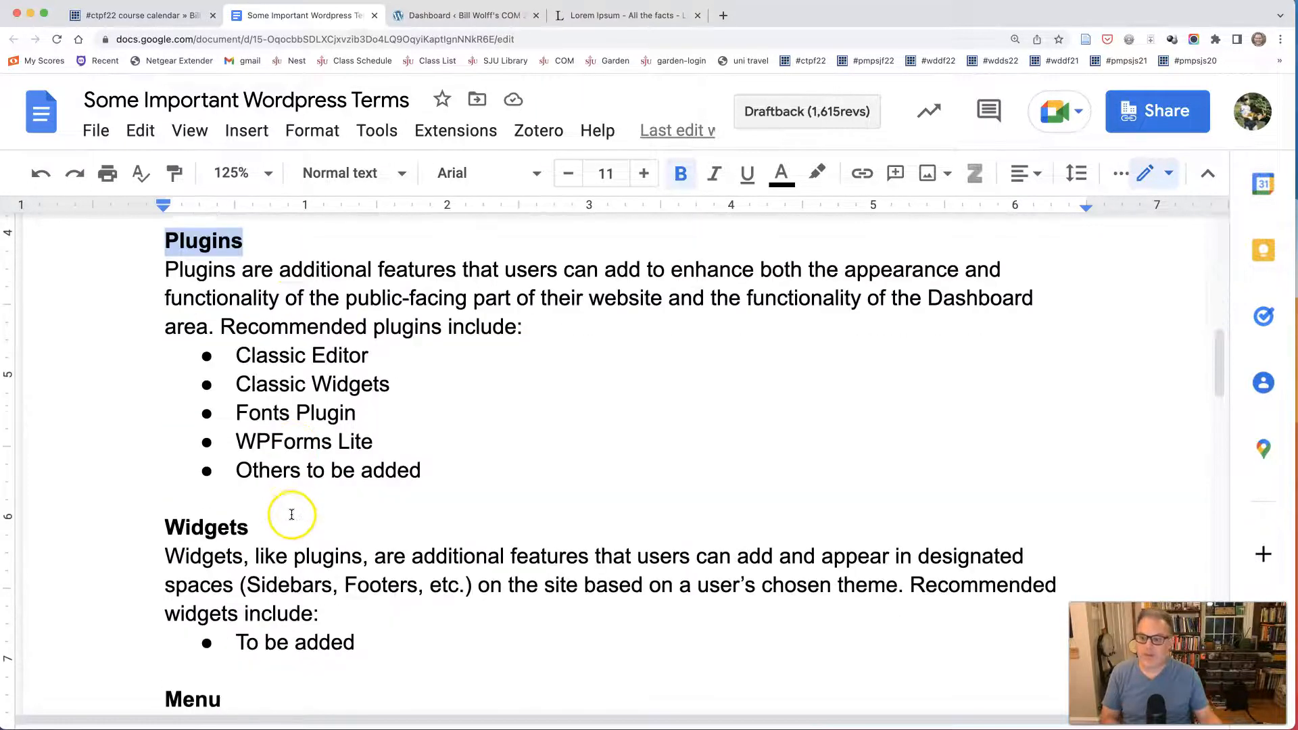
pyautogui.scroll(-2, 289, 512)
pyautogui.moveTo(267, 455)
pyautogui.mouseDown()
pyautogui.moveTo(151, 455)
pyautogui.moveTo(250, 456)
pyautogui.mouseUp()
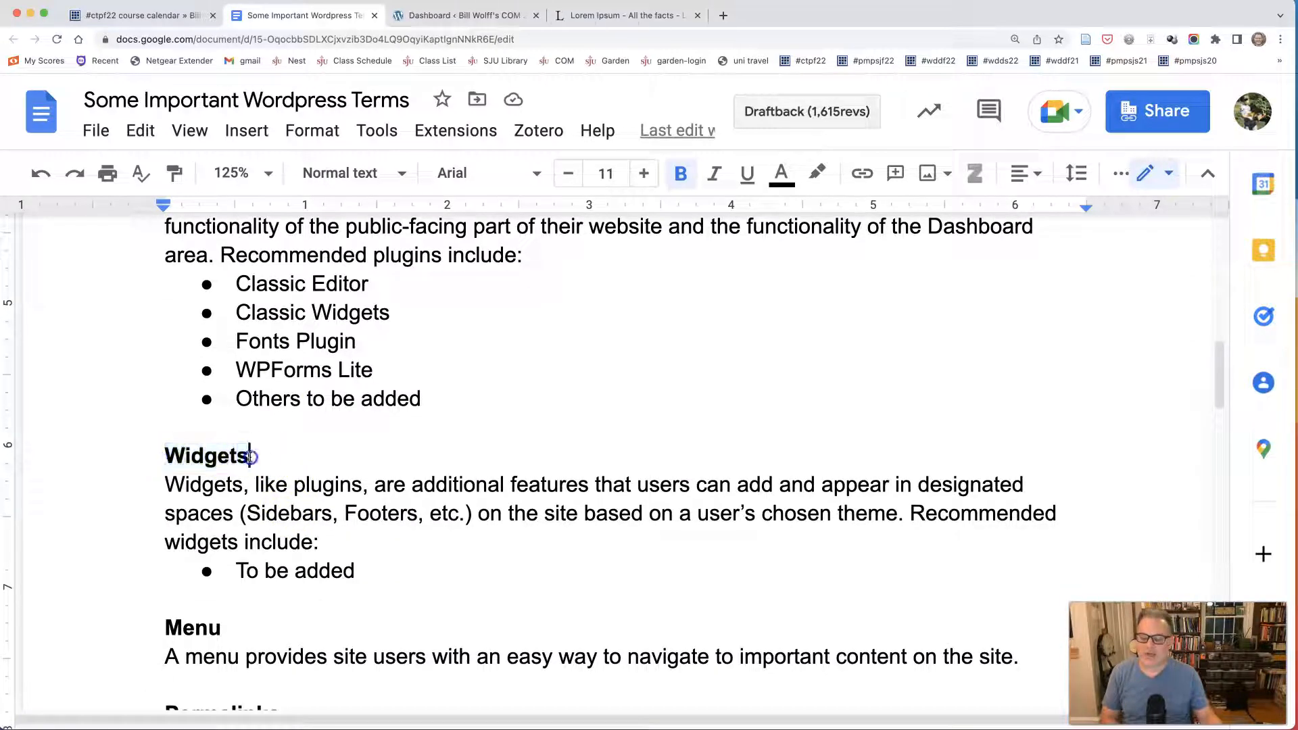
pyautogui.scroll(-3, 297, 468)
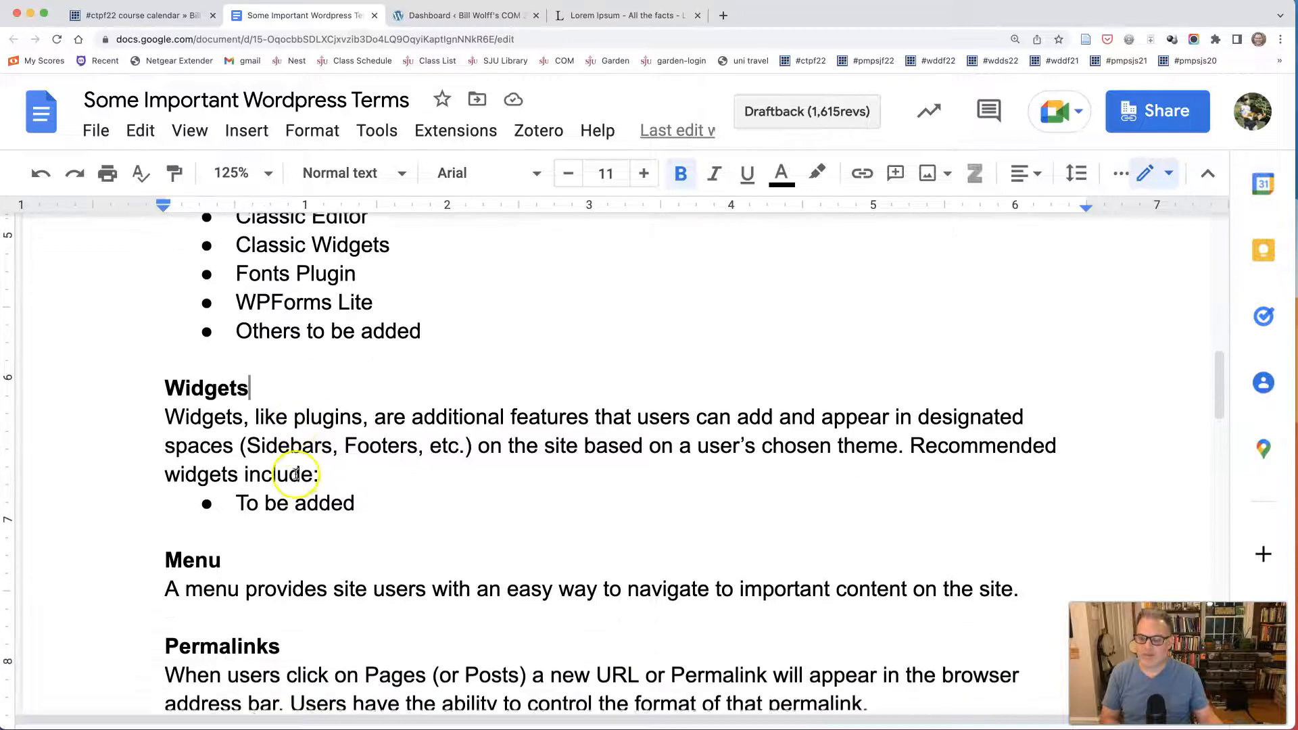
pyautogui.click(221, 502)
pyautogui.moveTo(221, 503); pyautogui.dragTo(165, 502)
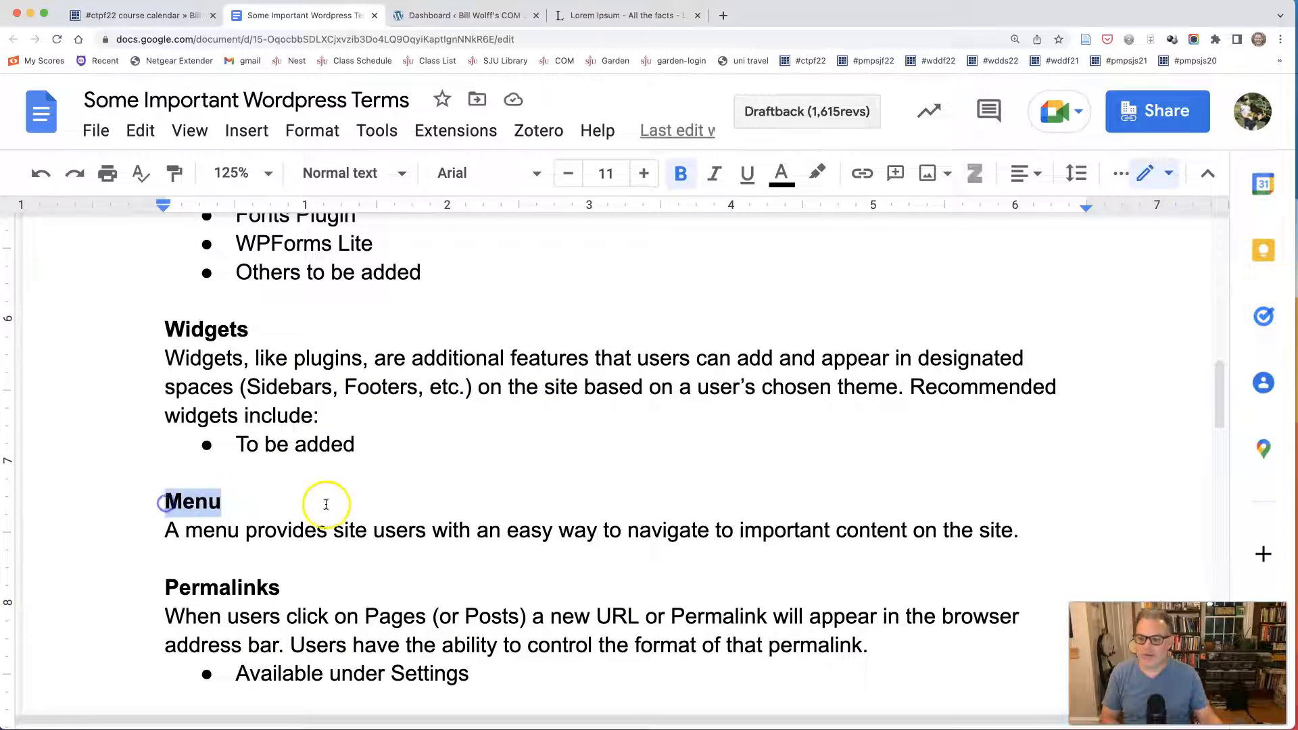
pyautogui.scroll(-2, 327, 499)
pyautogui.moveTo(280, 499)
pyautogui.mouseDown()
pyautogui.moveTo(165, 499)
pyautogui.moveTo(281, 498)
pyautogui.mouseUp()
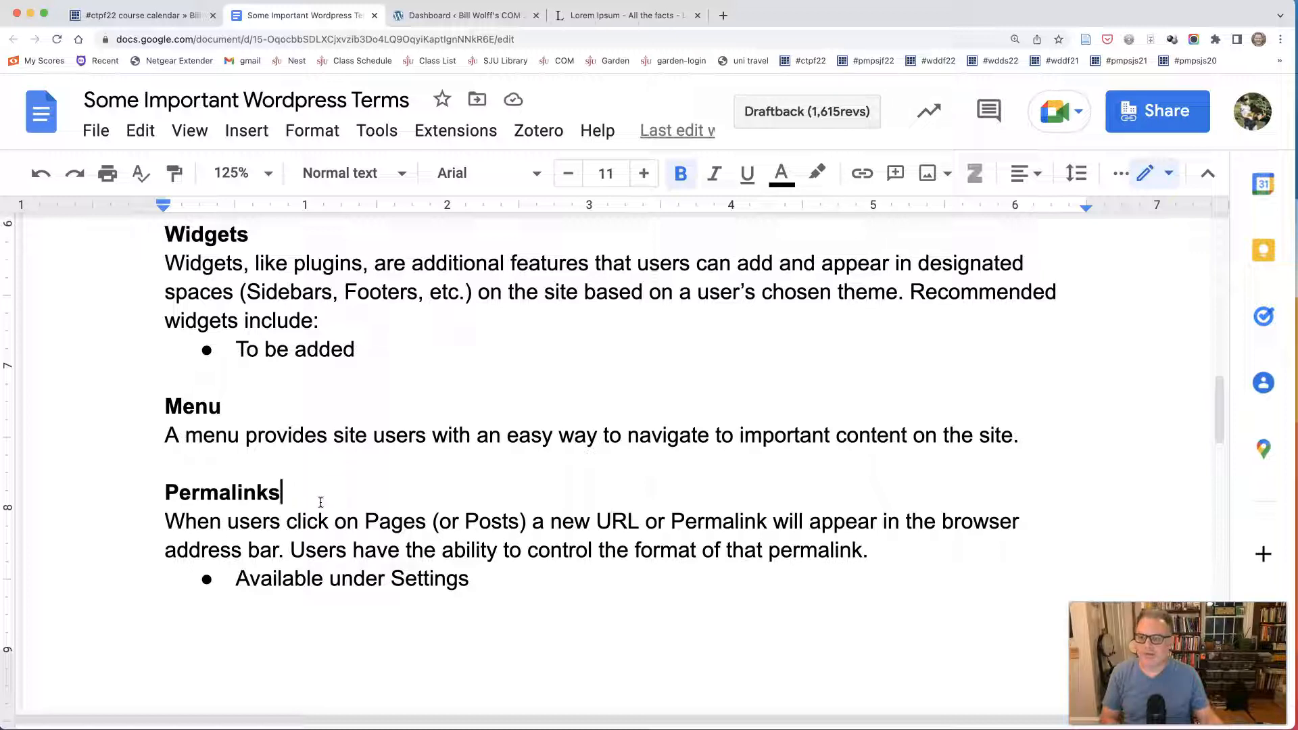
# Switch to the COM 200 WordPress Dashboard and open the site's installed themes.
pyautogui.click(426, 13)
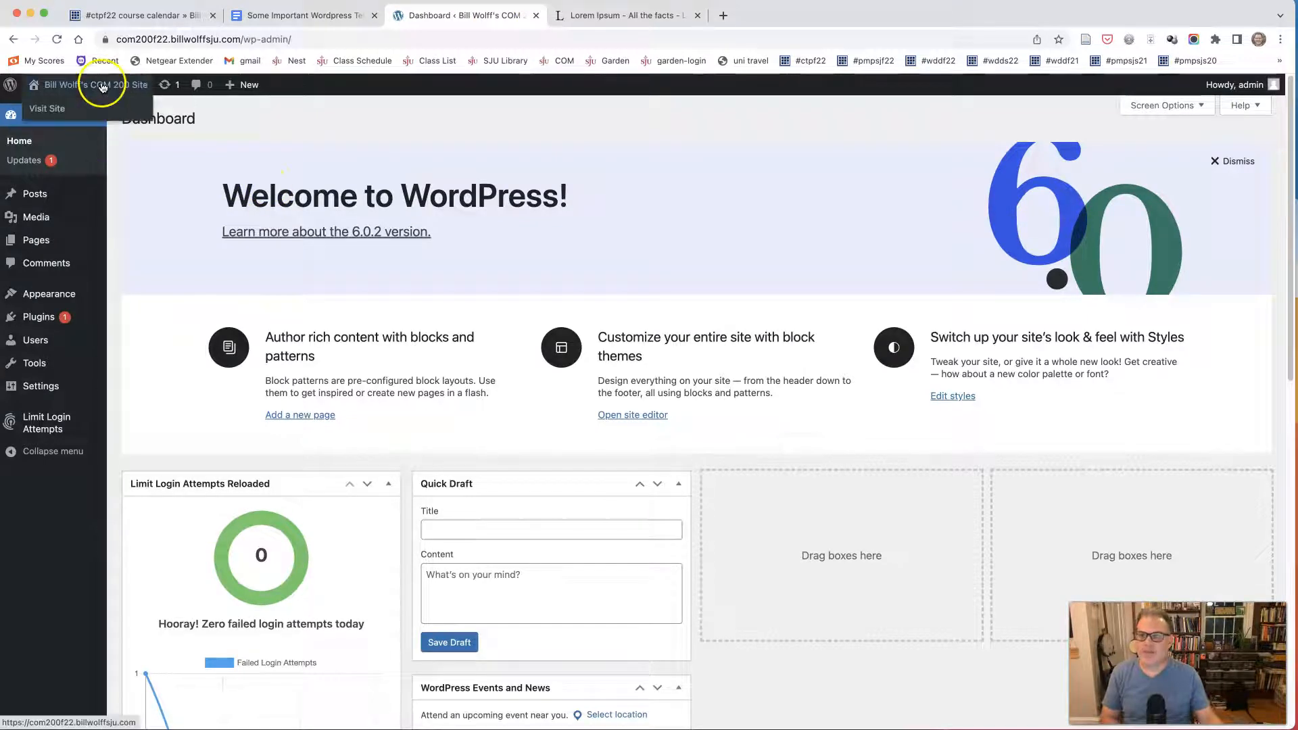
pyautogui.moveTo(27, 293)
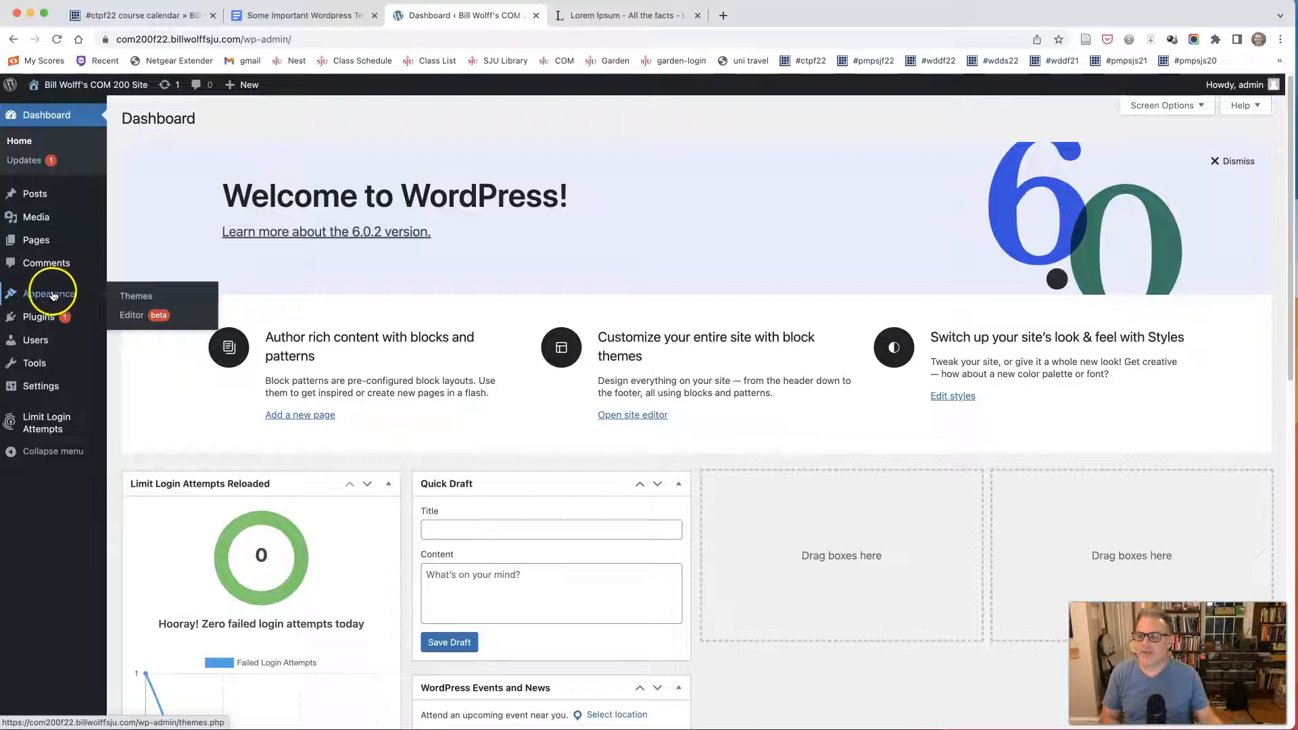
pyautogui.click(129, 298)
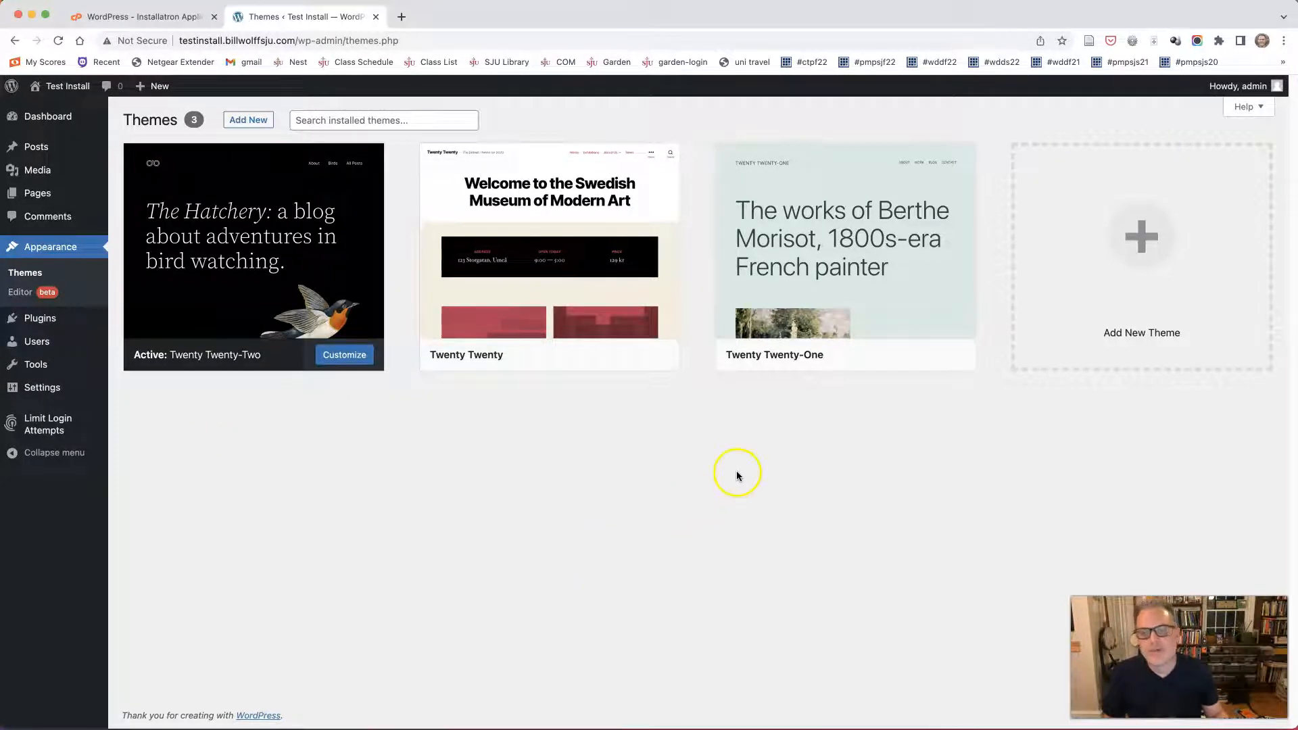
# Activate the Twenty Twenty-One theme on the Test Install site.
pyautogui.moveTo(777, 334)
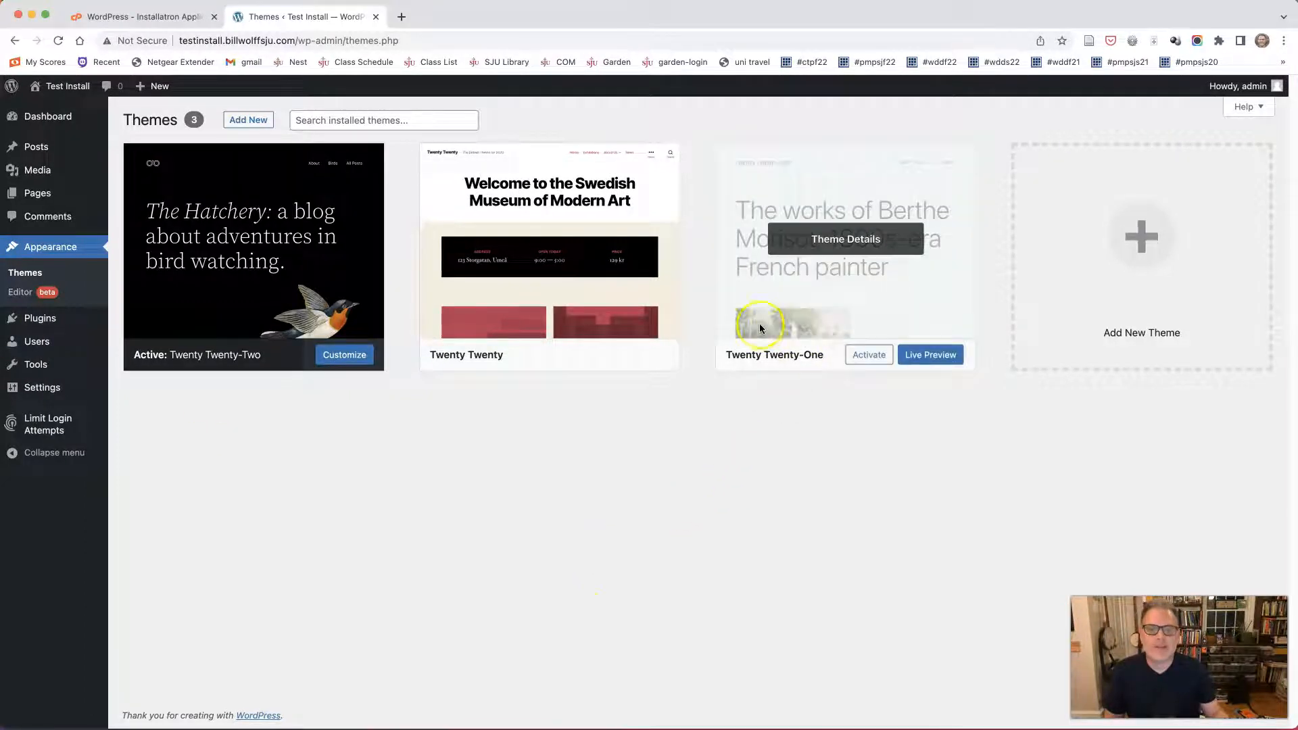
pyautogui.click(868, 357)
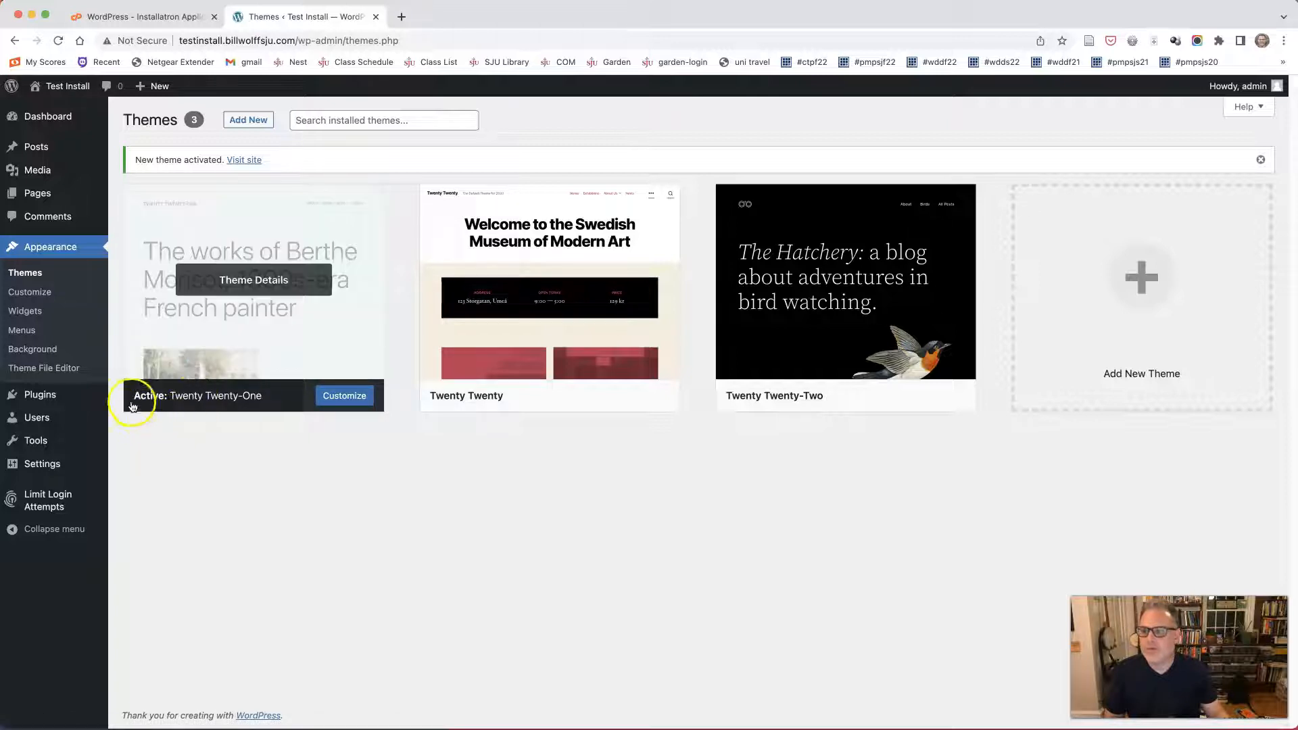
# Publish the Twenty Twenty-One theme from the Customizer on the Test Install site and return to the installed themes.
pyautogui.click(338, 397)
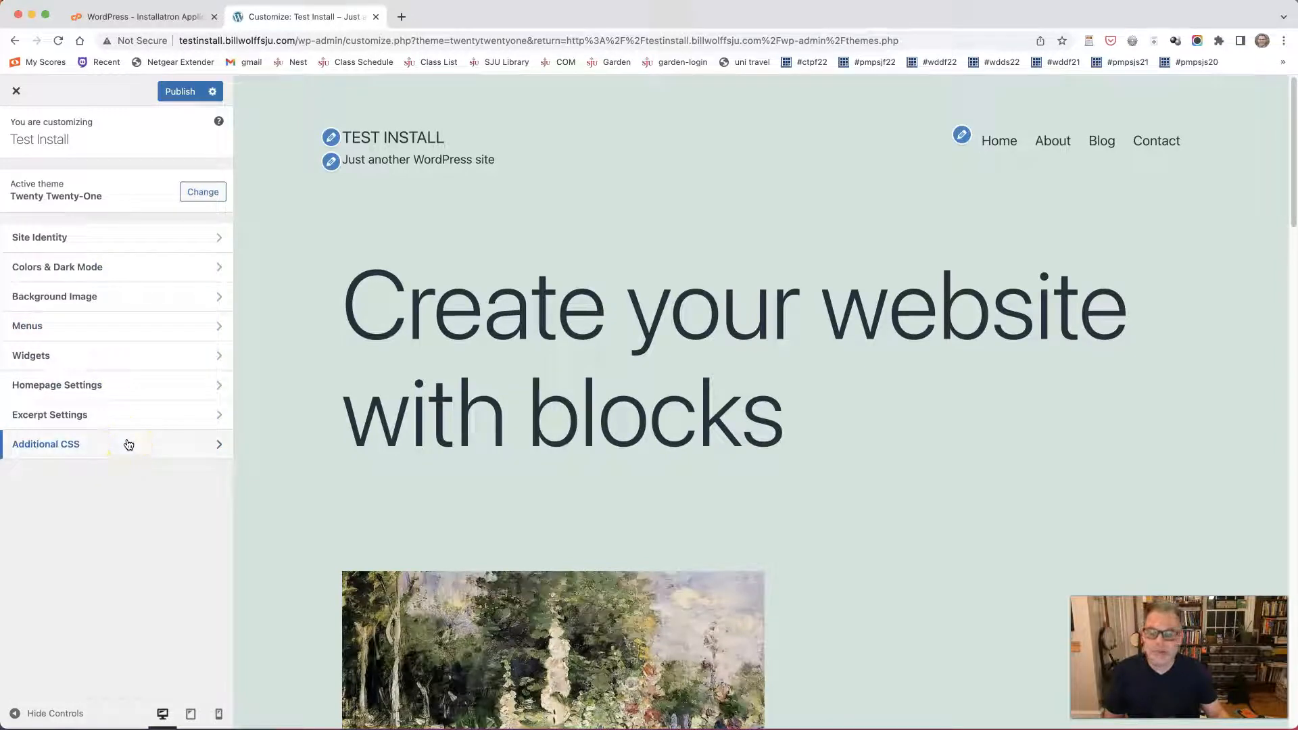
pyautogui.click(171, 95)
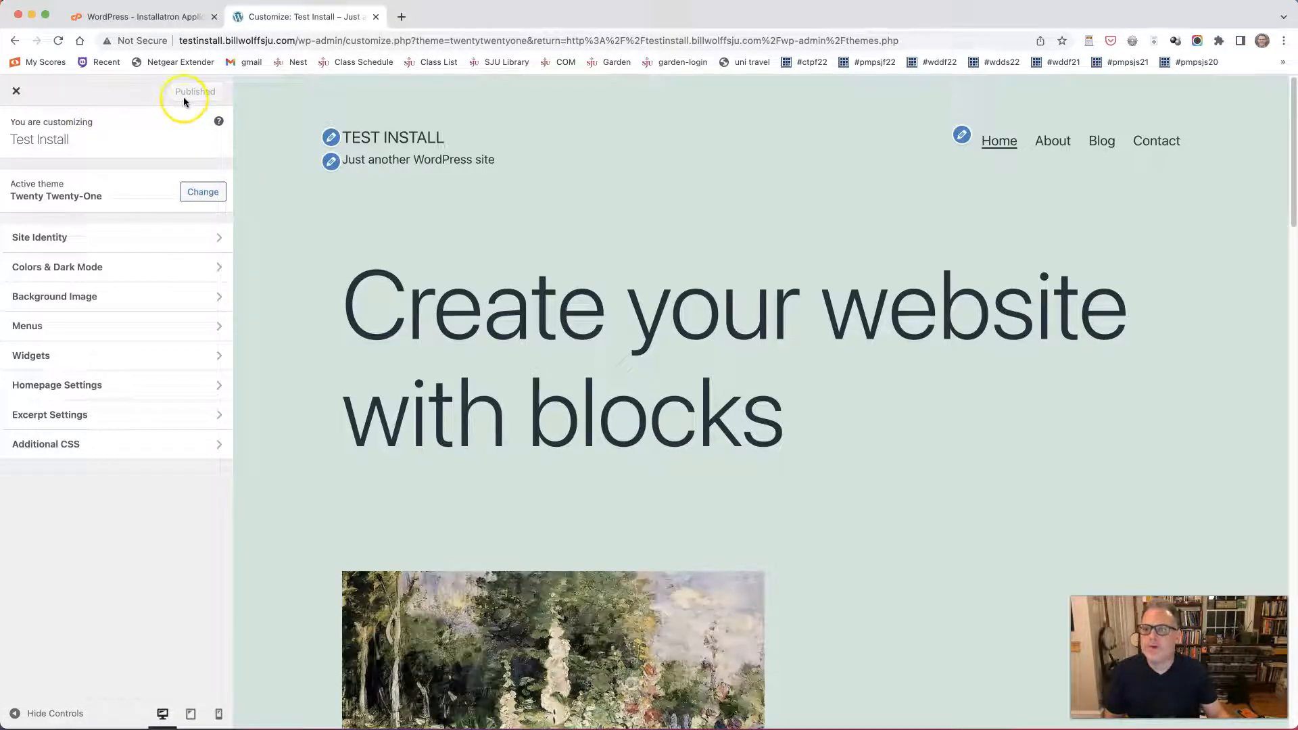
pyautogui.click(15, 93)
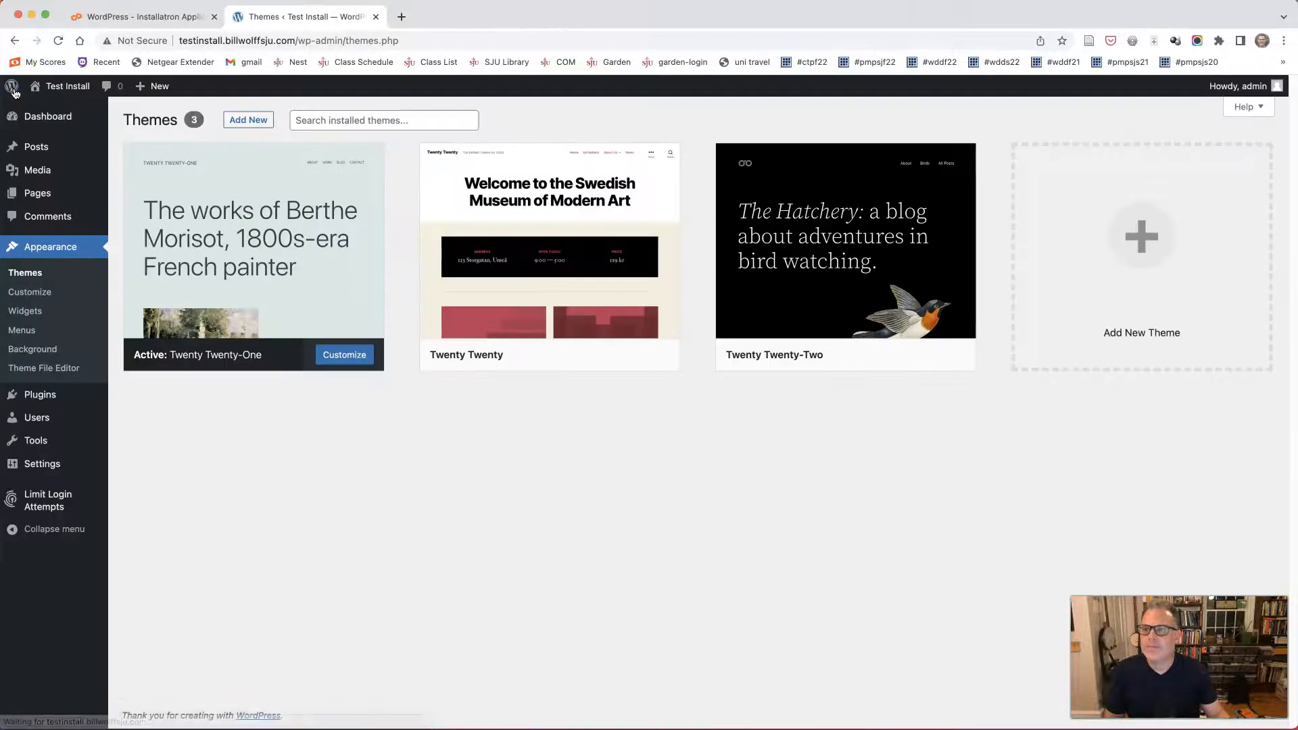
# Look over the Posts, Media, Pages and Comments sections of the WordPress dashboard.
pyautogui.moveTo(58, 111)
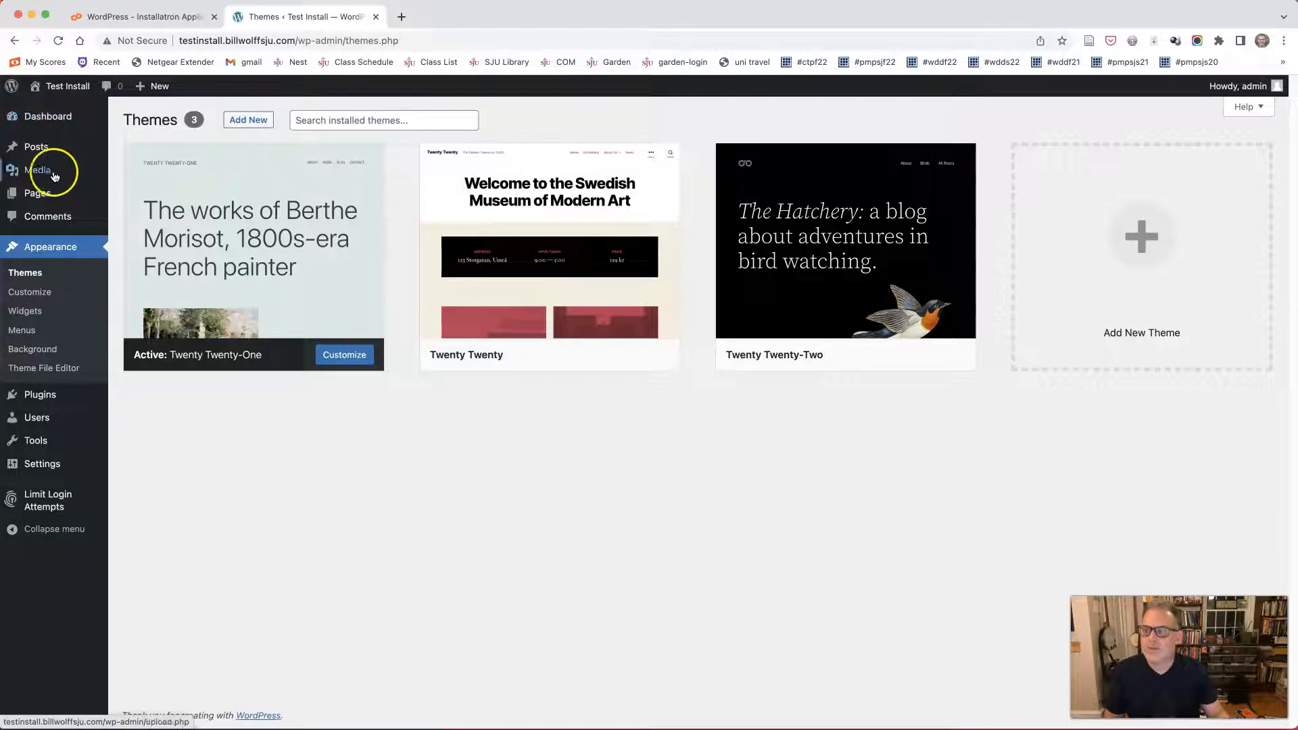
pyautogui.moveTo(49, 194)
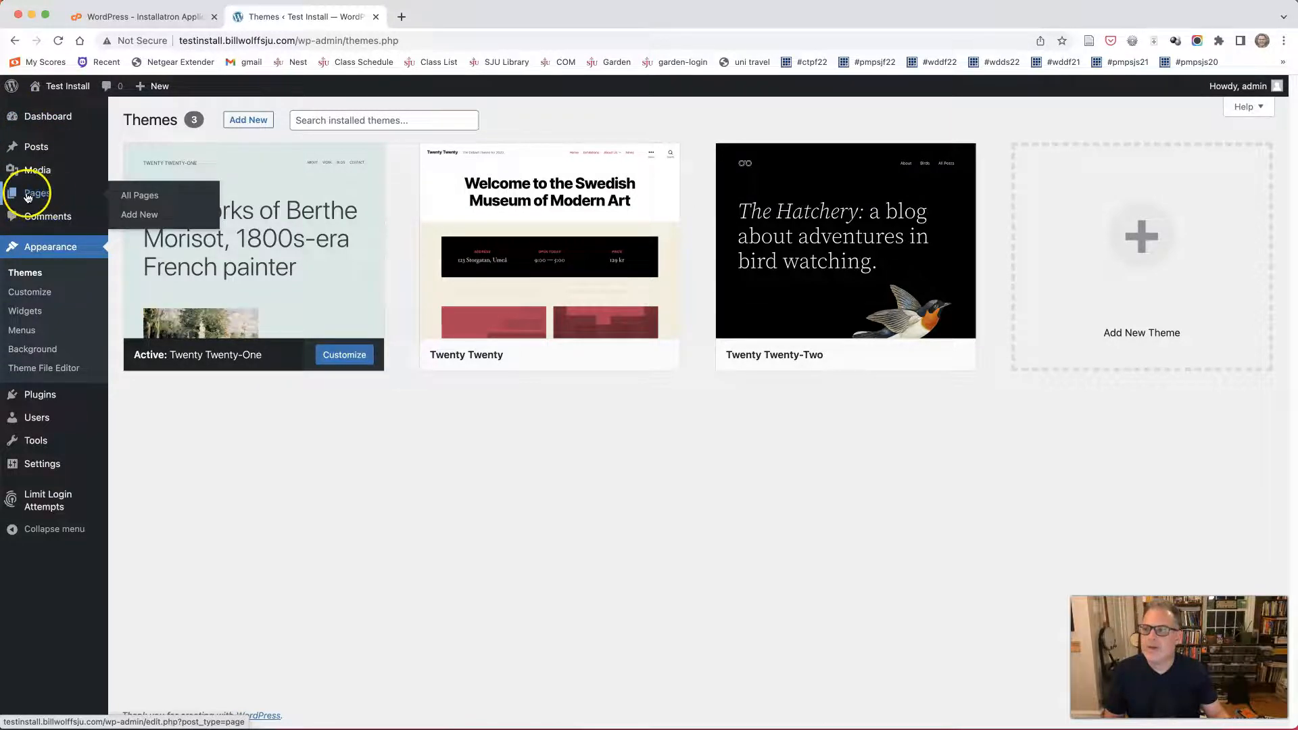
pyautogui.click(35, 196)
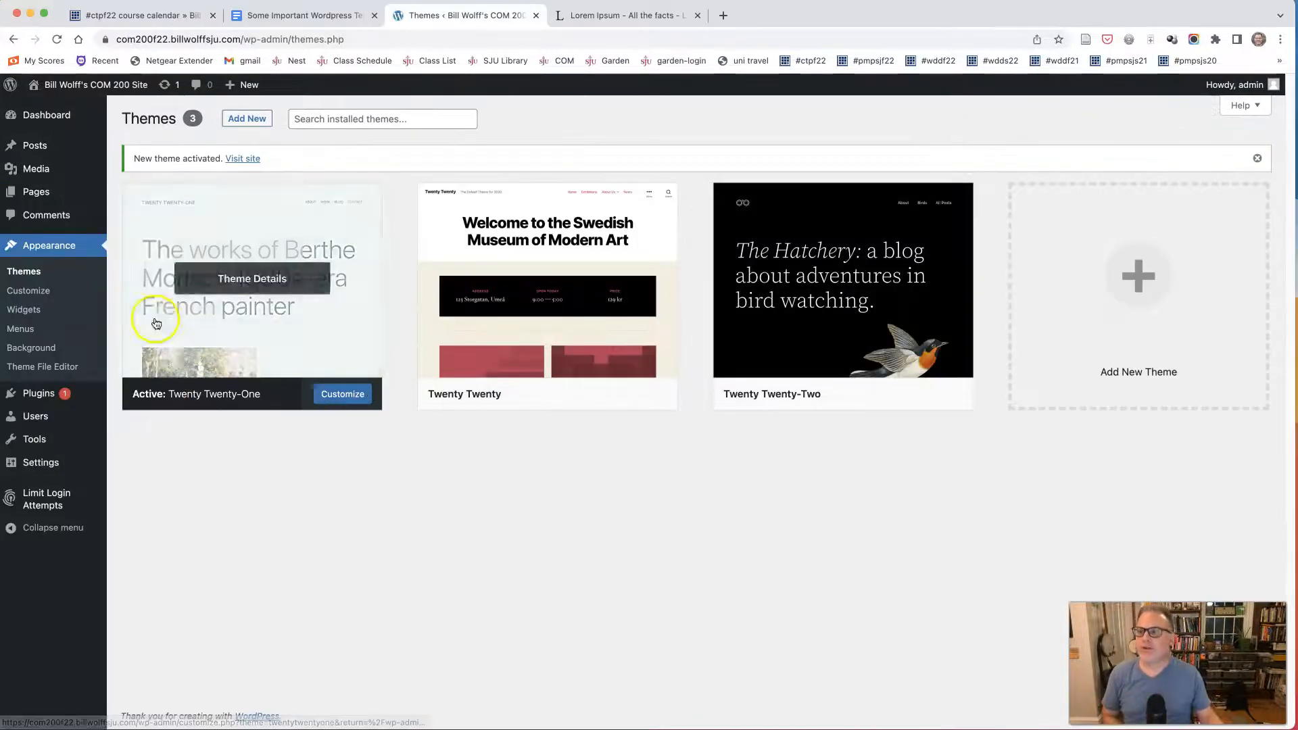
pyautogui.moveTo(55, 147)
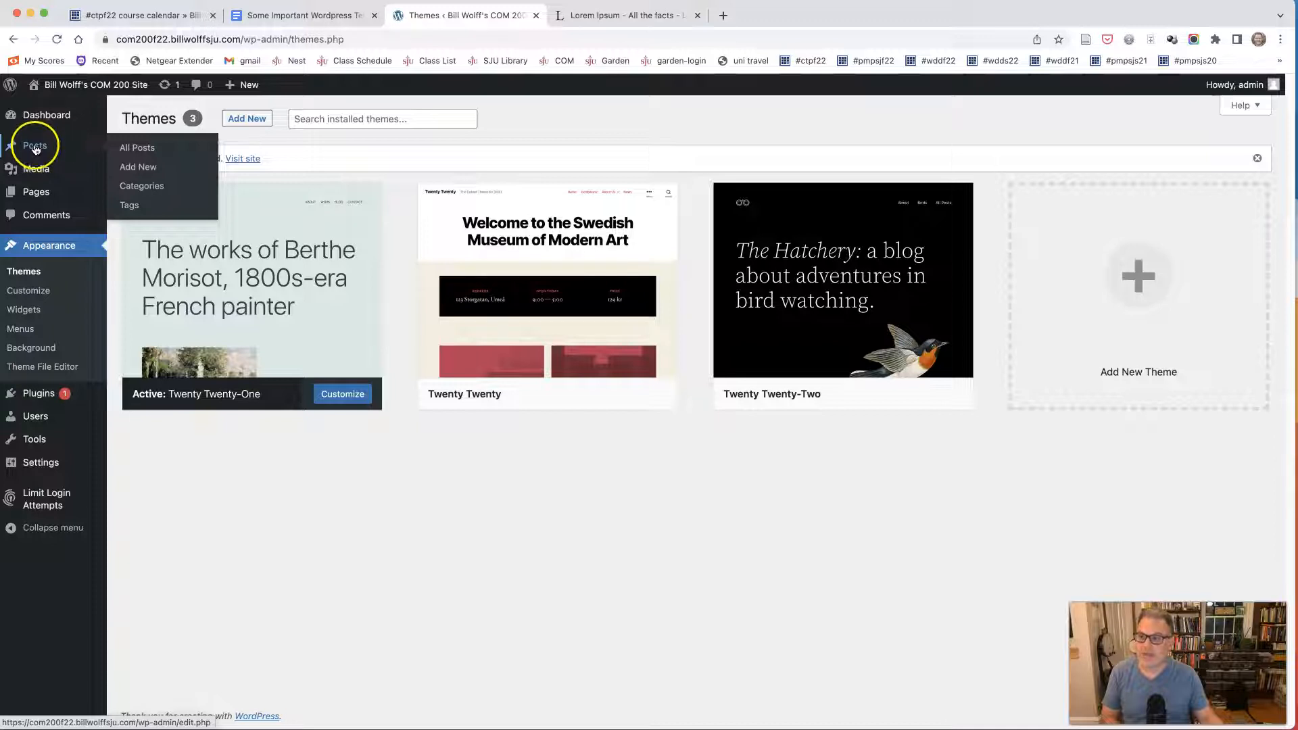
pyautogui.moveTo(37, 175)
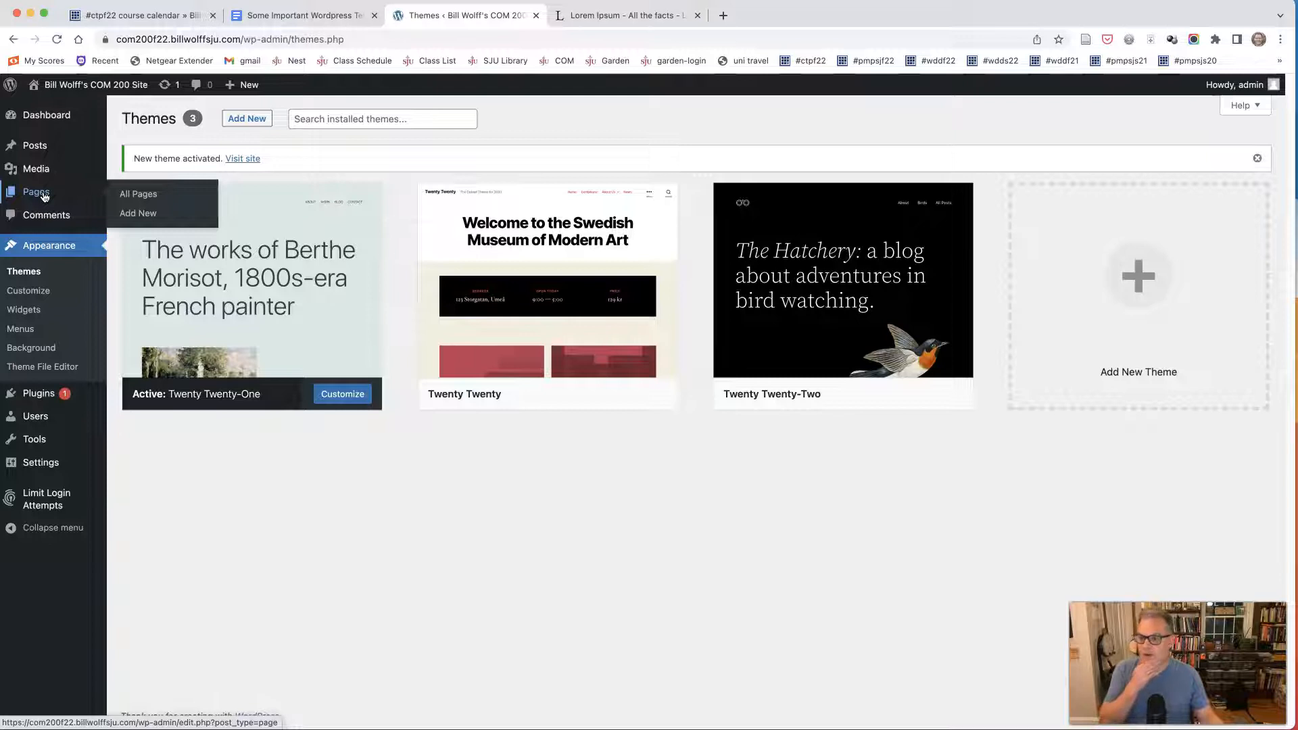
pyautogui.moveTo(49, 216)
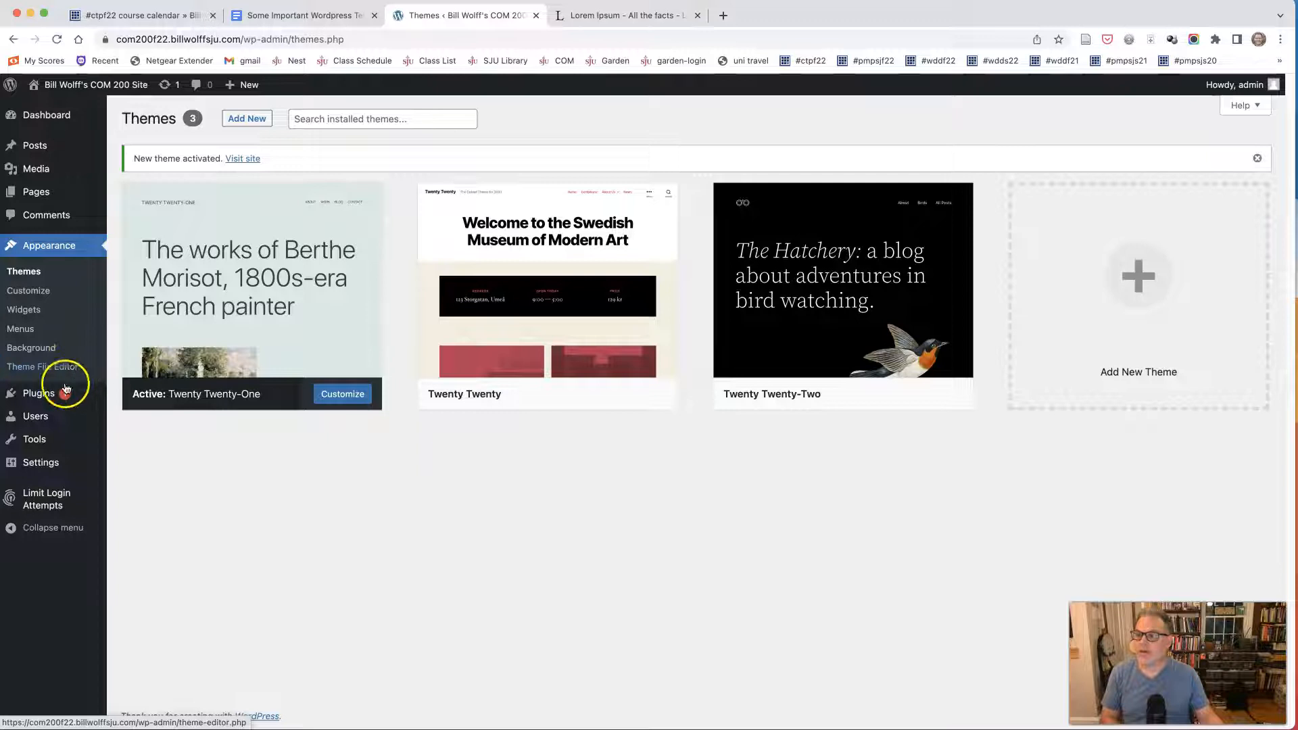
# Open the COM 200 site's installed plugins and compare them with the recommended plugins in the Wordpress terms document.
pyautogui.click(33, 395)
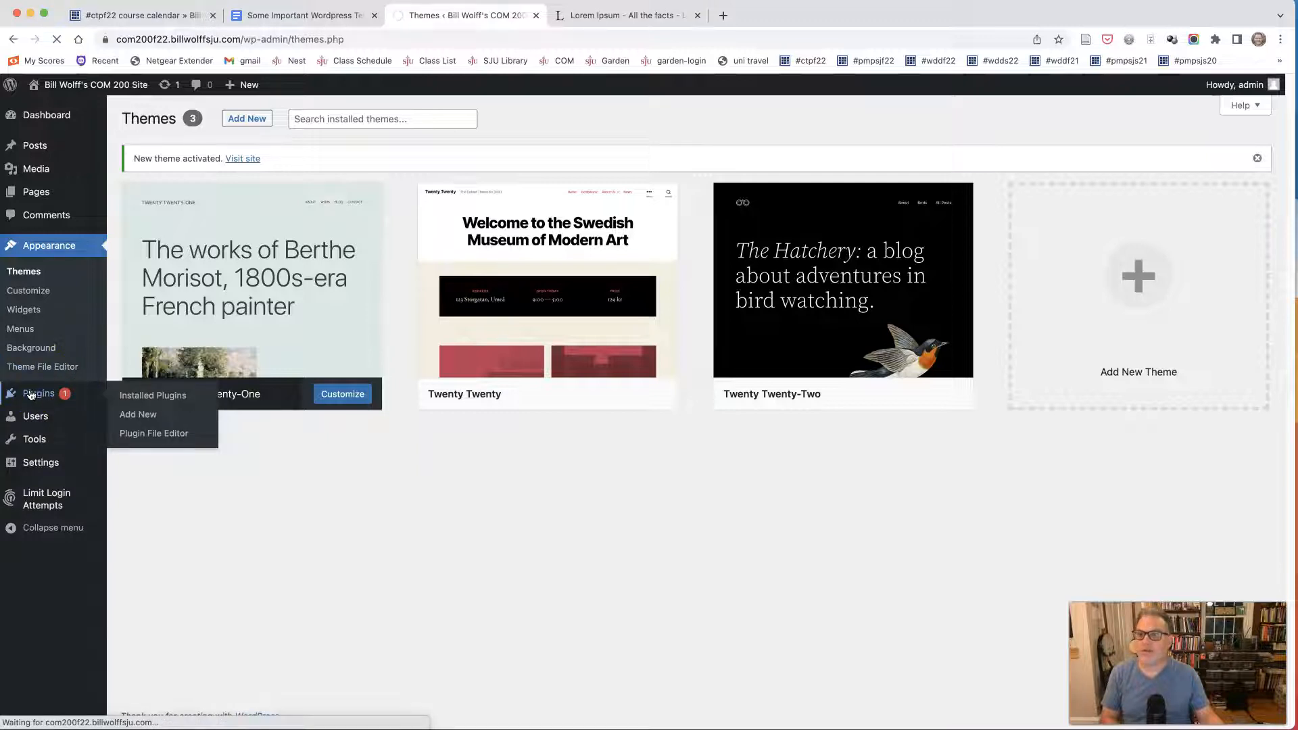
pyautogui.click(254, 15)
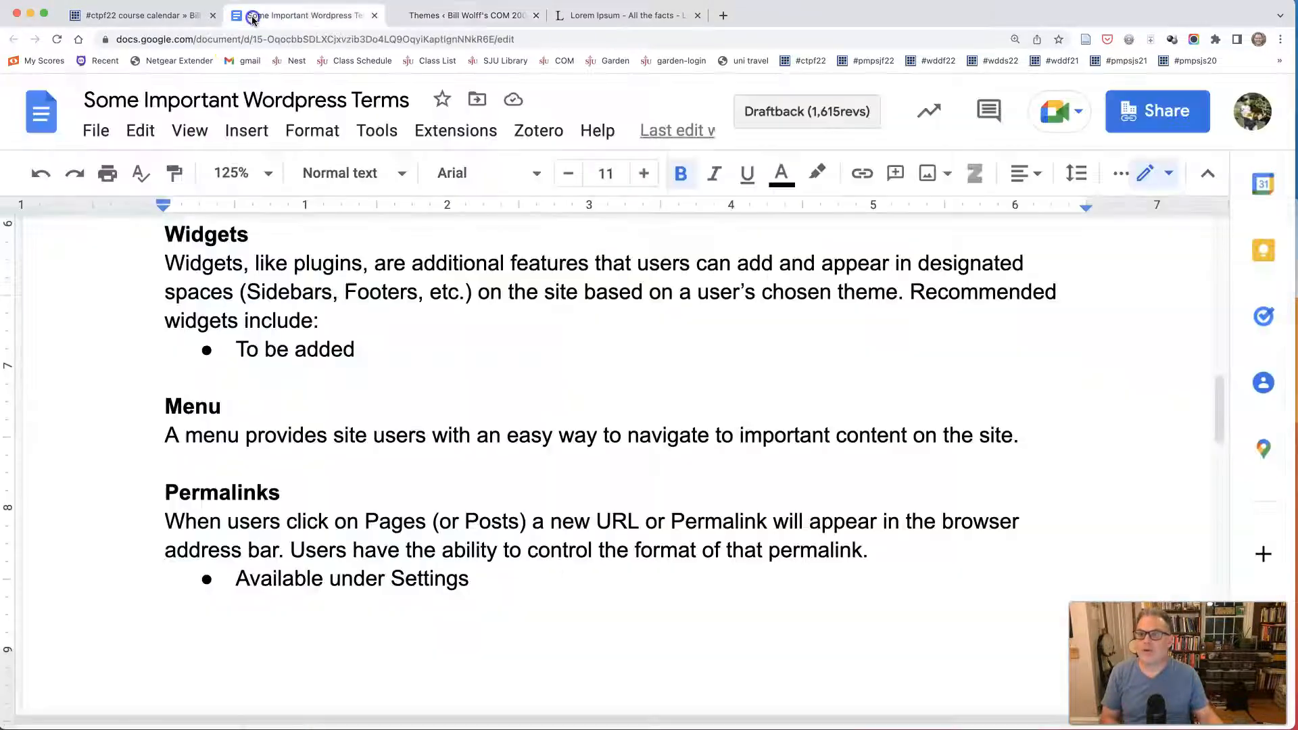
pyautogui.scroll(7, 269, 405)
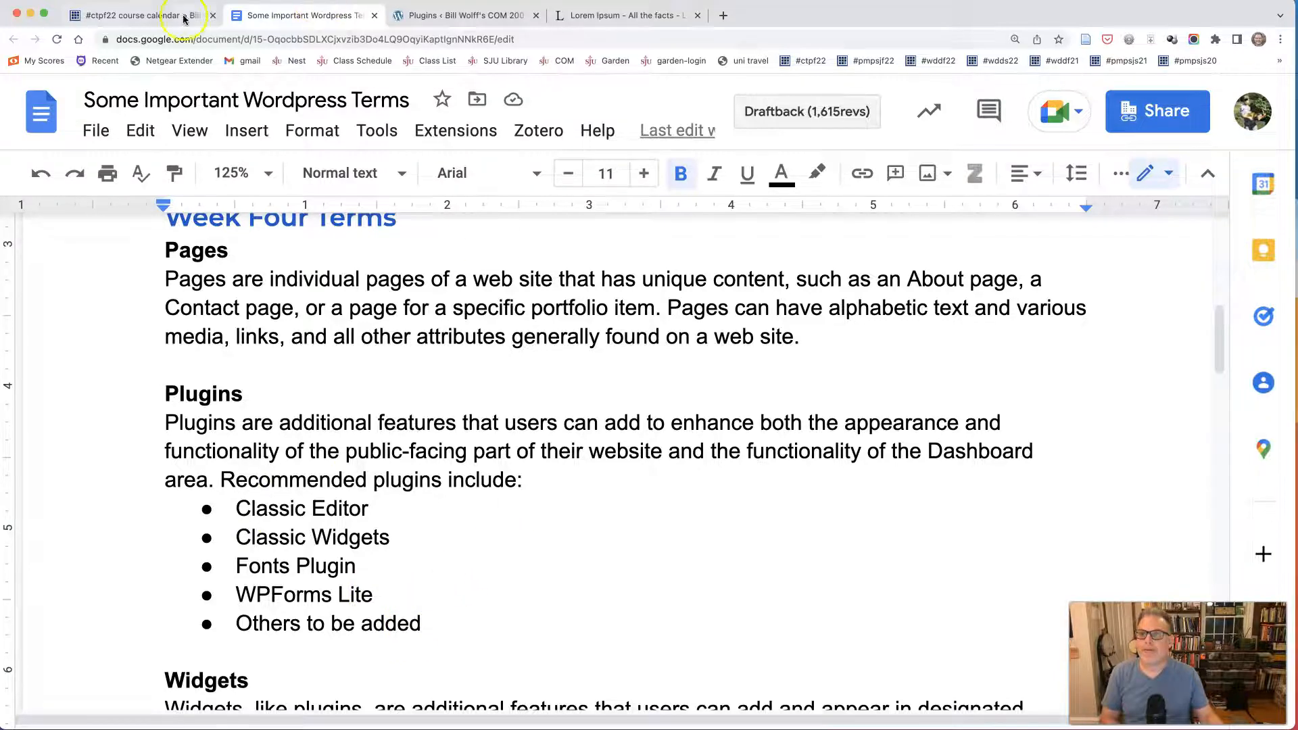
pyautogui.click(403, 16)
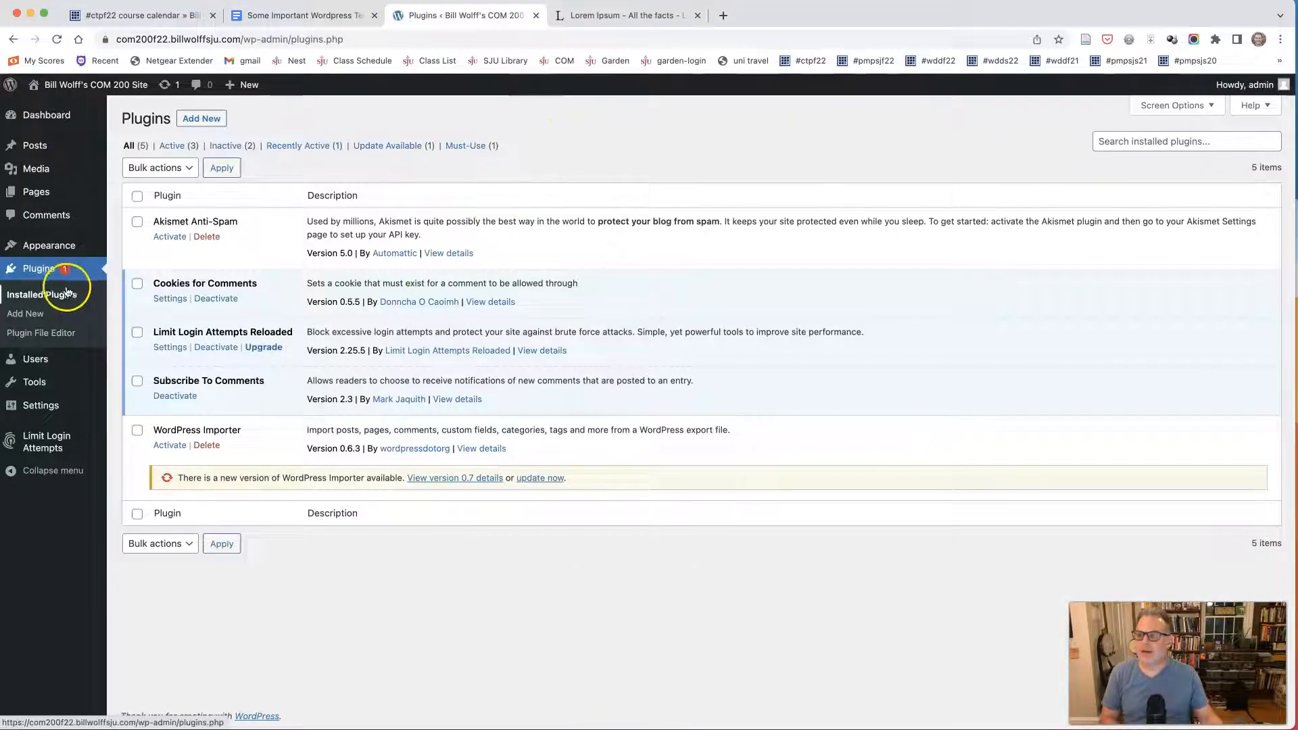
# Look over the Users and Tools sections, and open the site's General Settings at the timezone and date options.
pyautogui.moveTo(37, 359)
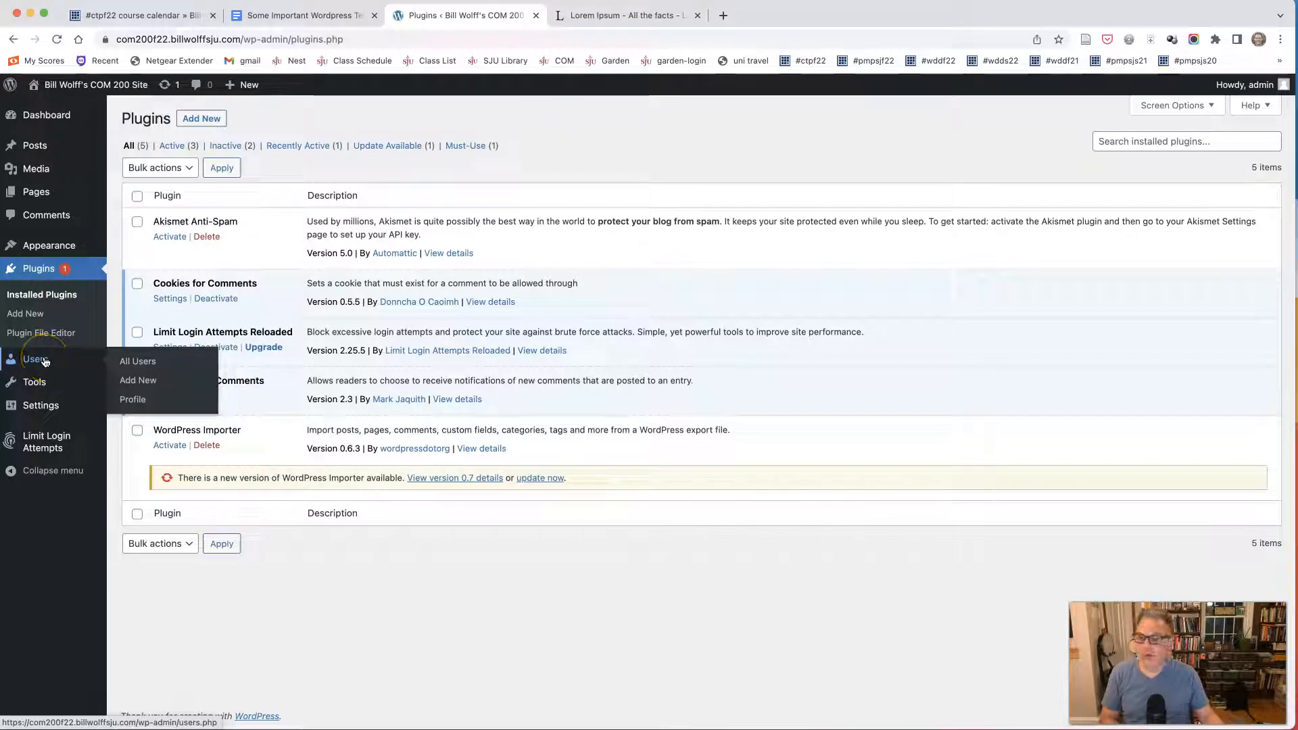
pyautogui.moveTo(37, 383)
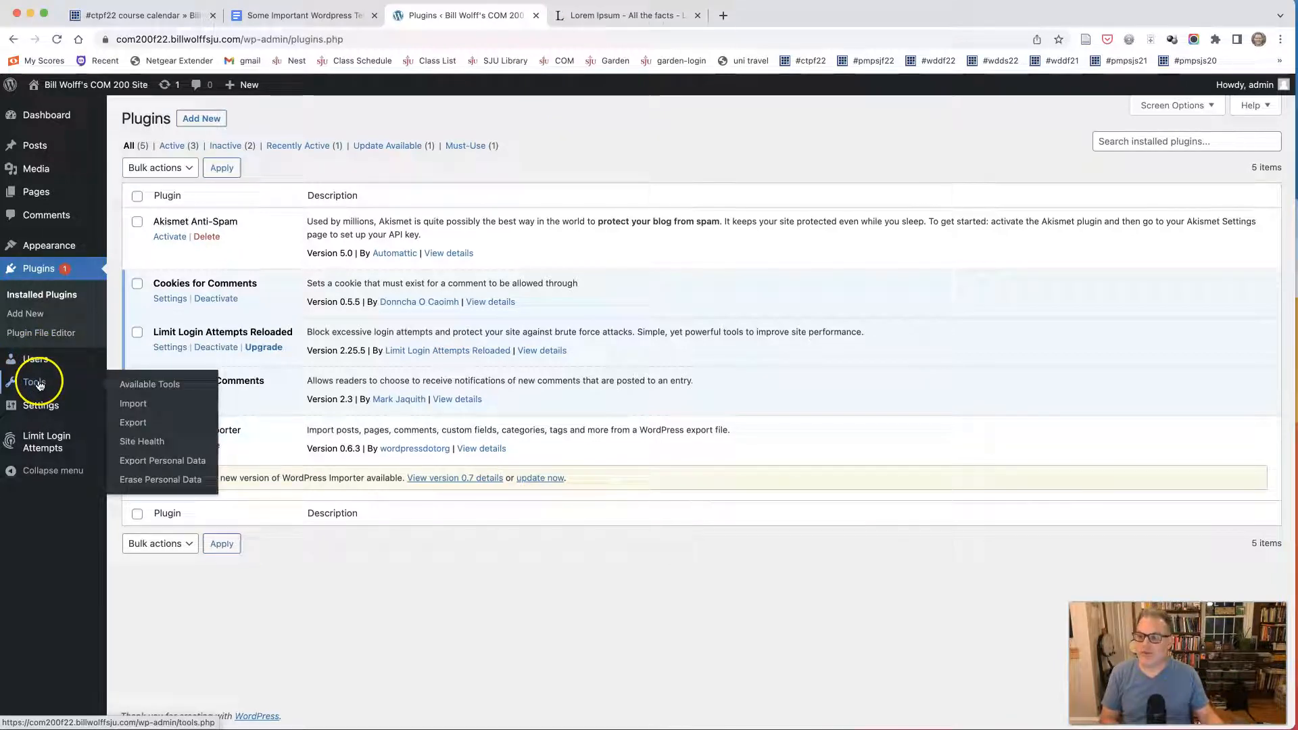
pyautogui.click(41, 406)
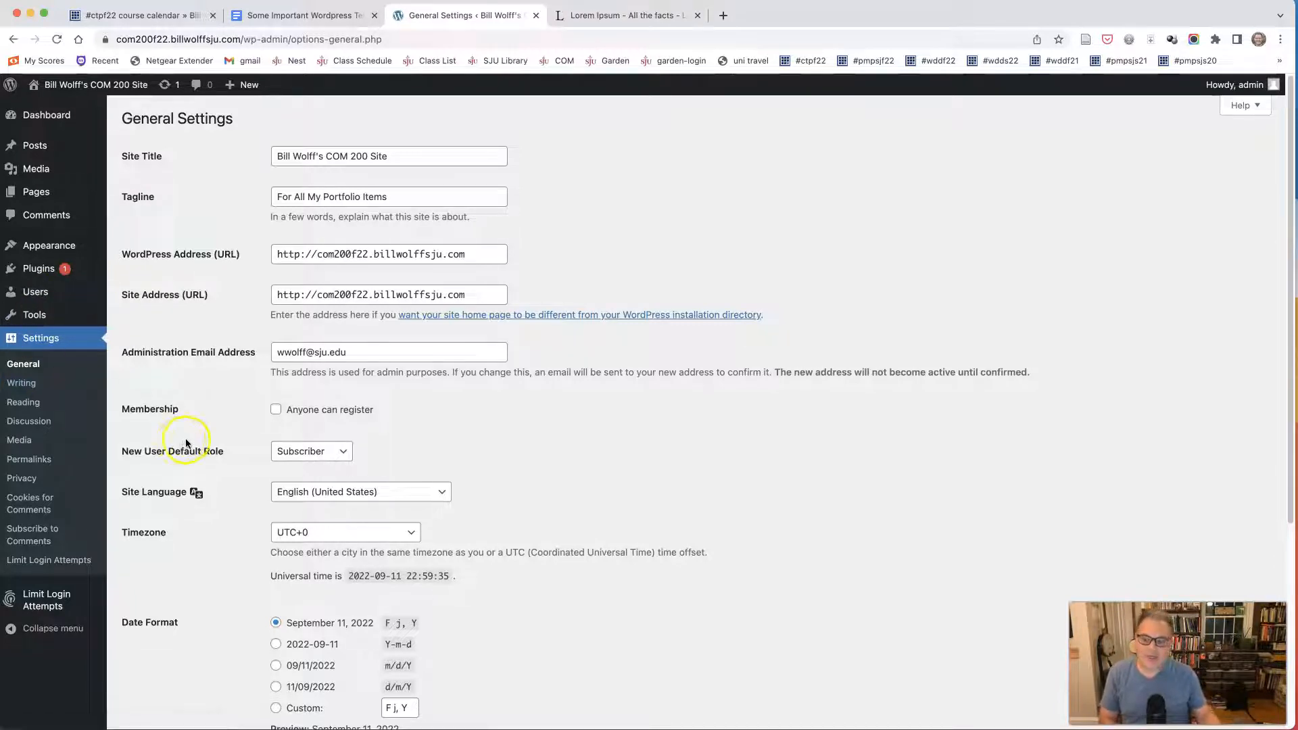
pyautogui.scroll(-1, 247, 357)
pyautogui.scroll(-6, 250, 338)
pyautogui.scroll(-3, 257, 320)
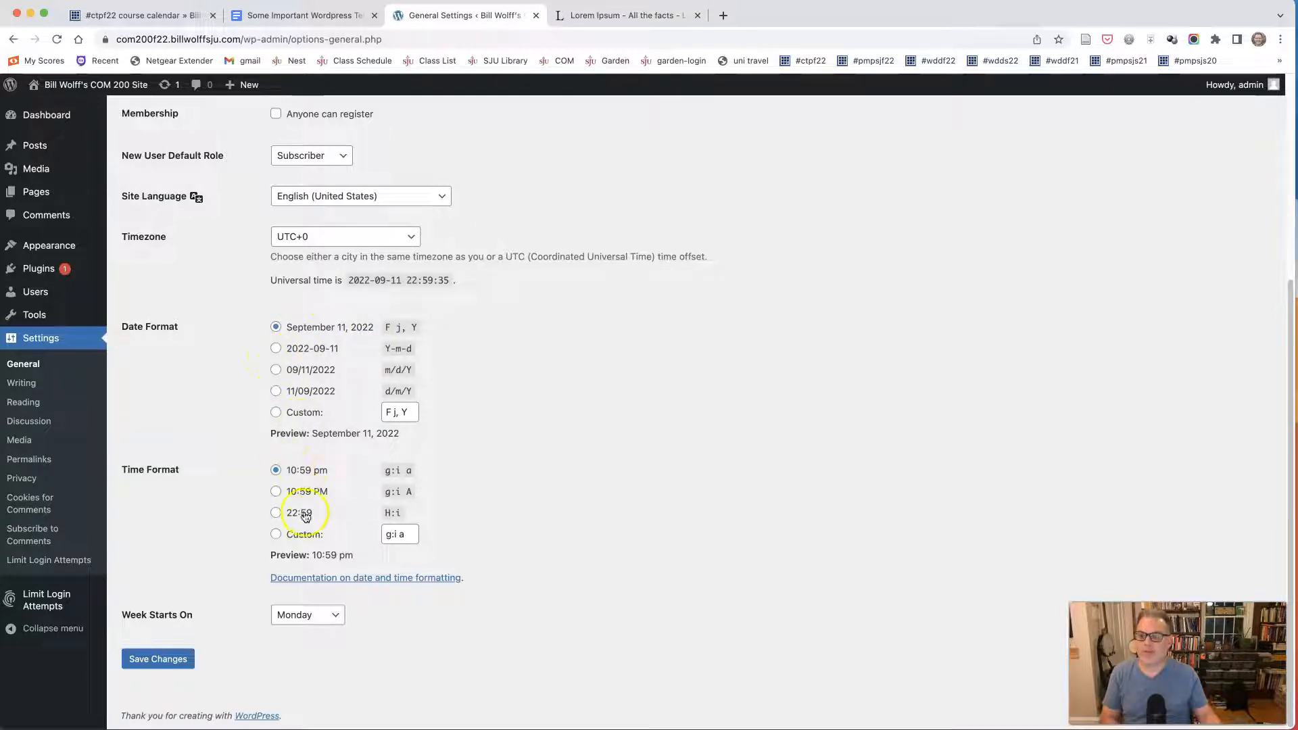
# Set the site's timezone to New York in the General Settings.
pyautogui.click(346, 236)
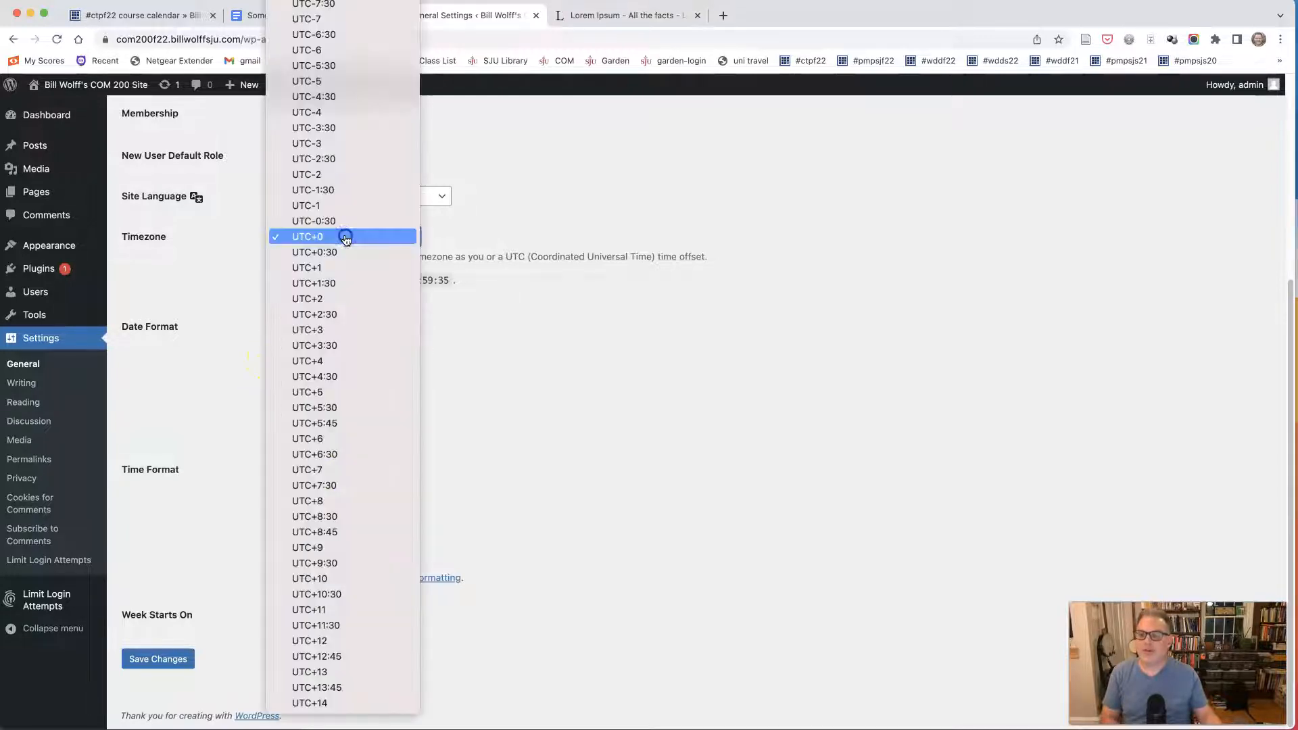
pyautogui.scroll(20, 352, 347)
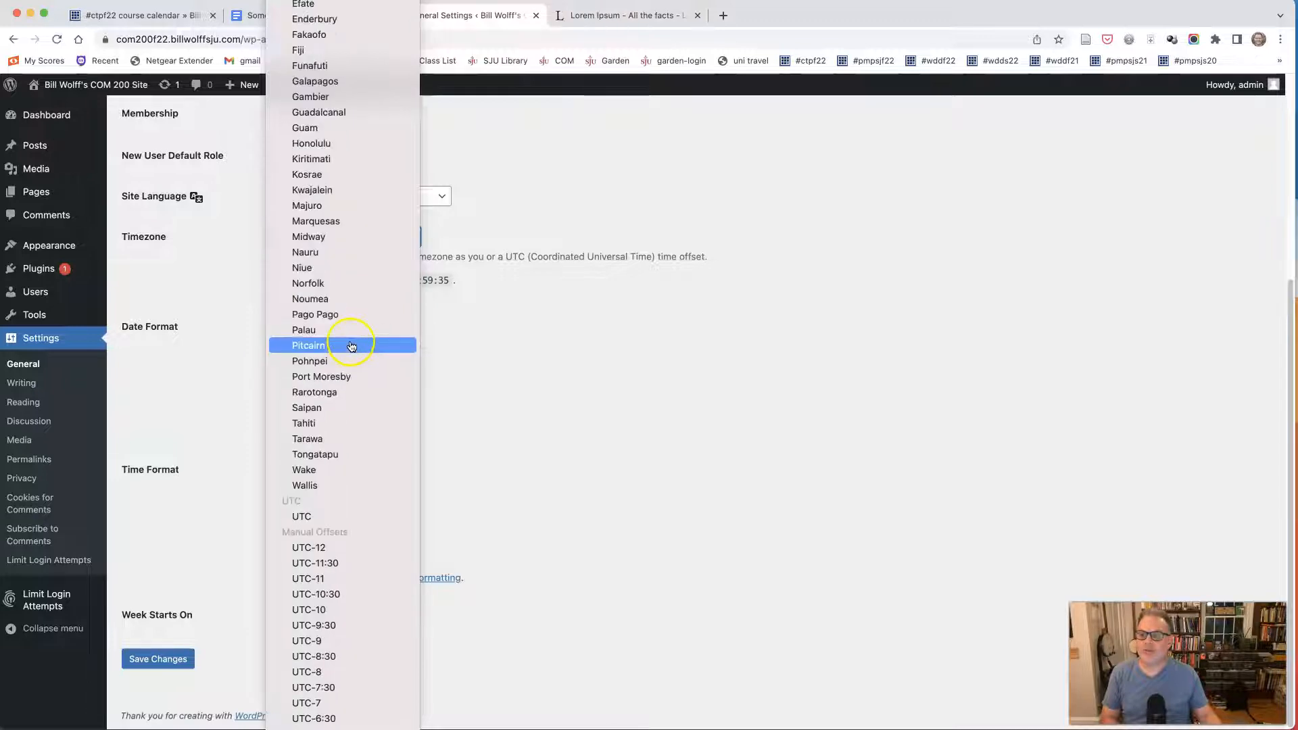
pyautogui.scroll(12, 351, 347)
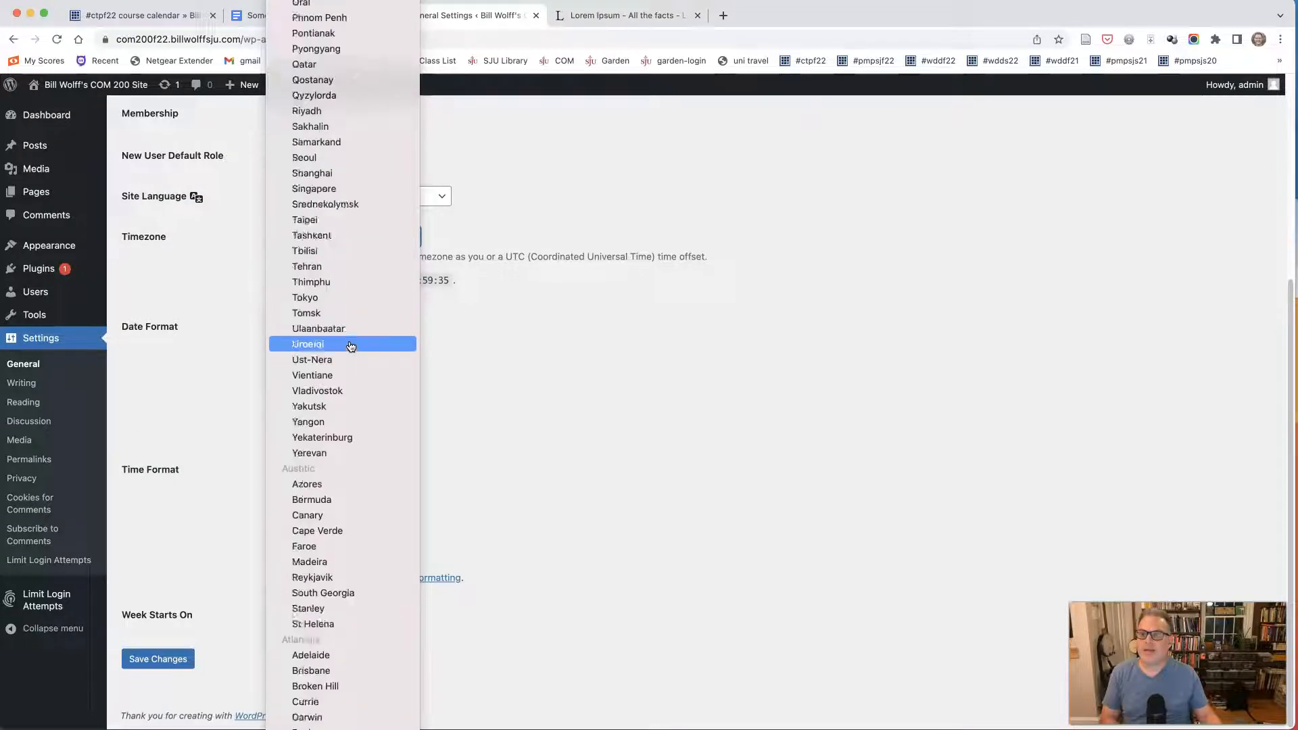
pyautogui.scroll(20, 352, 347)
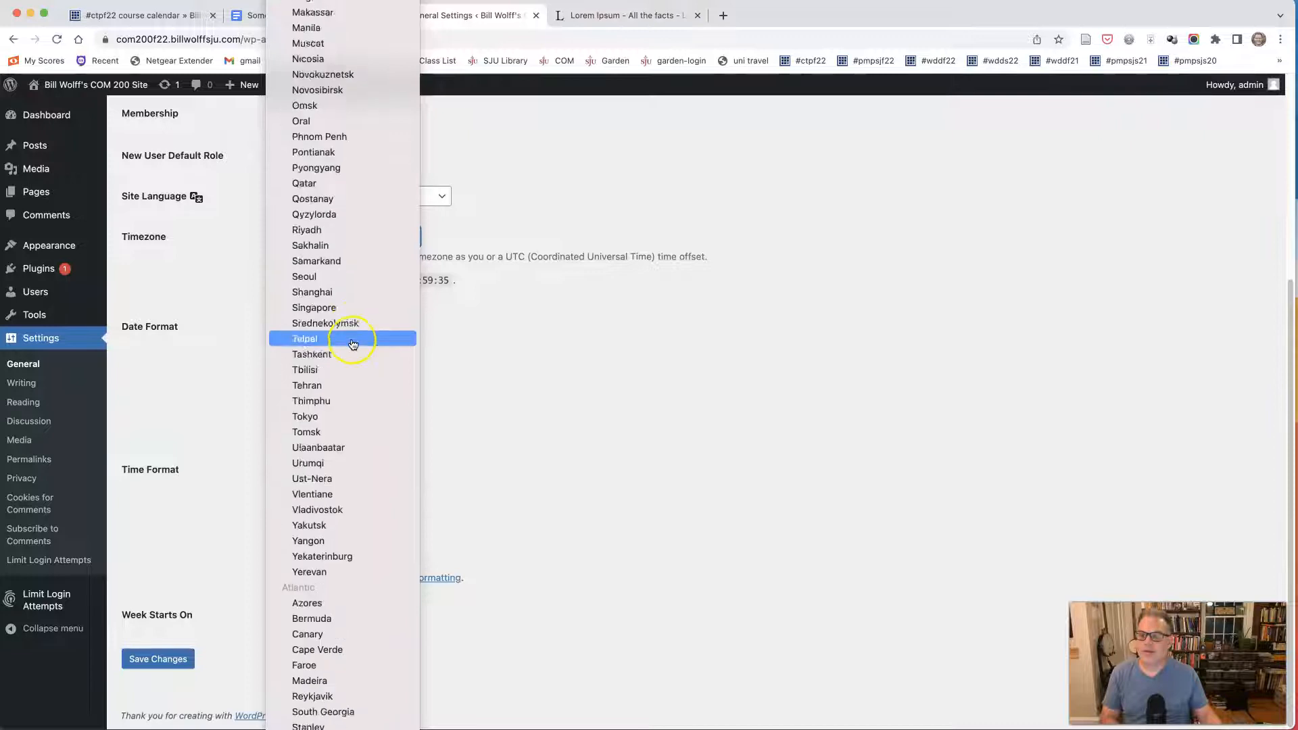
pyautogui.scroll(20, 353, 345)
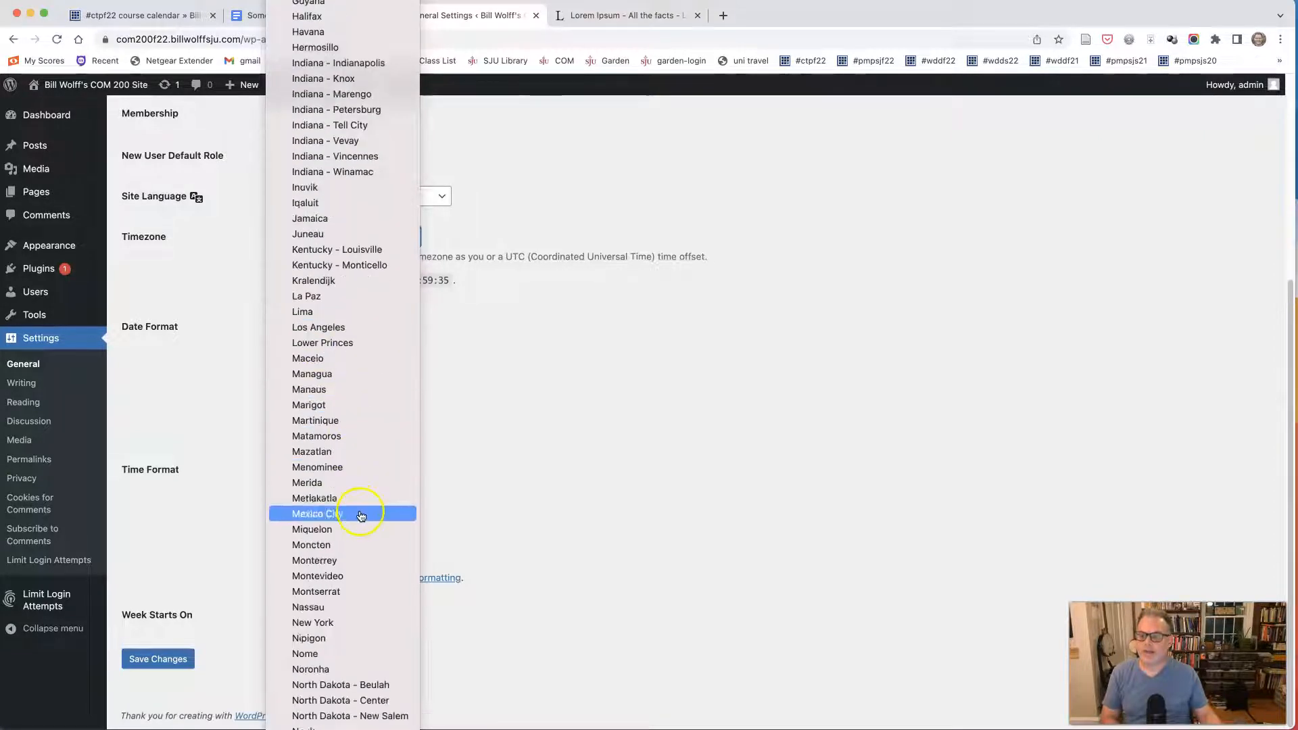
pyautogui.scroll(-3, 361, 511)
pyautogui.scroll(-3, 350, 663)
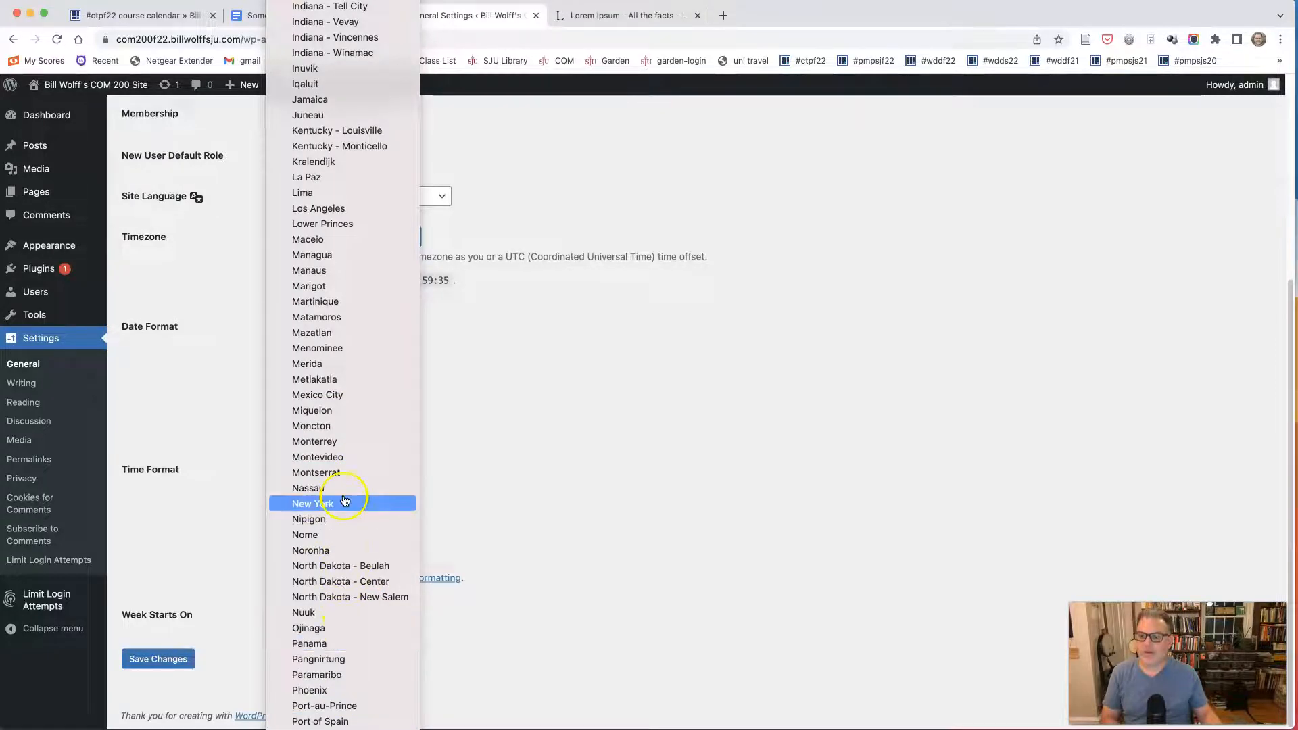
pyautogui.click(341, 503)
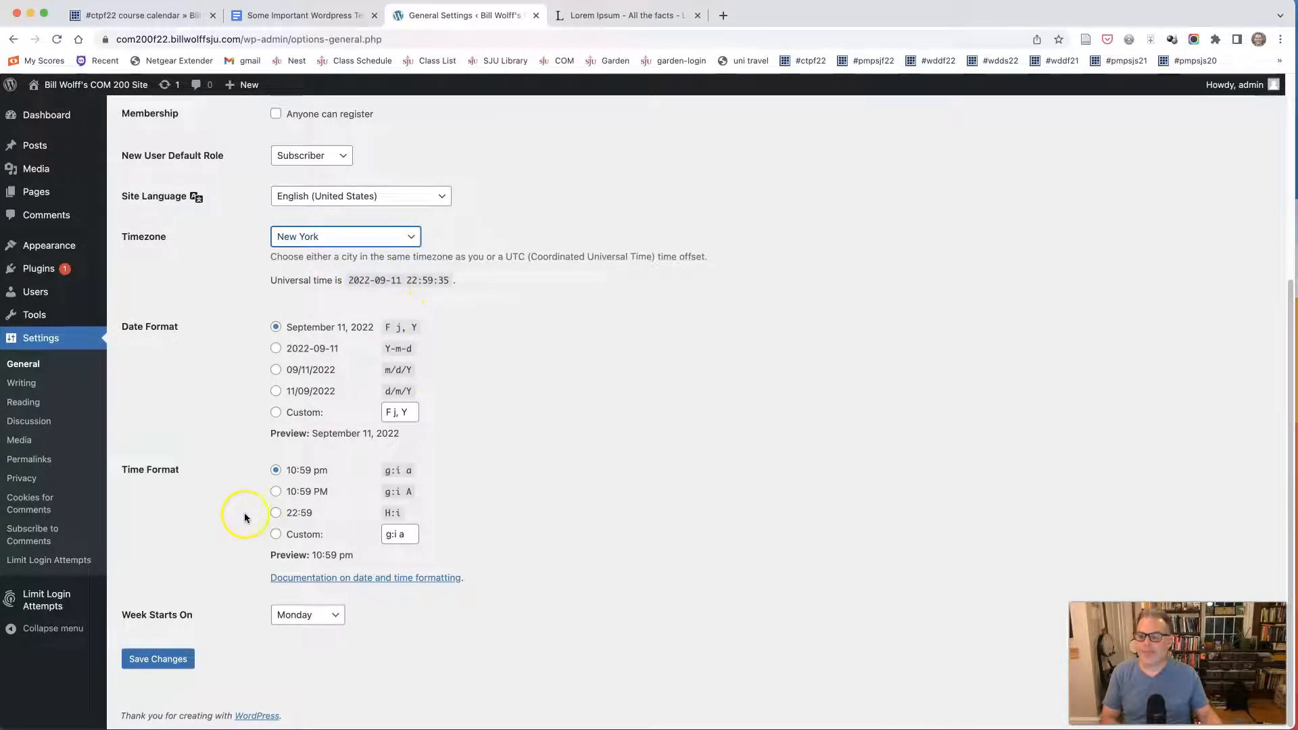
# Set the week to start on Sunday and save the general settings.
pyautogui.click(297, 621)
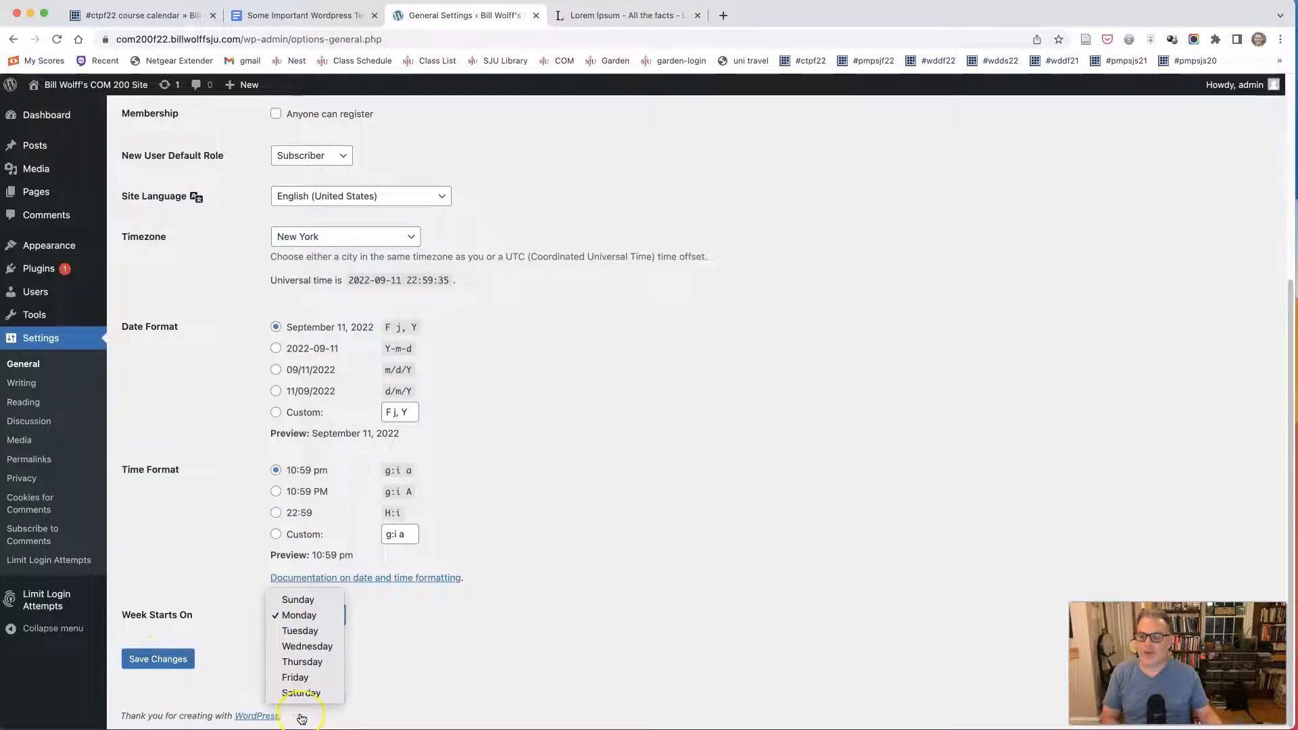
pyautogui.click(298, 599)
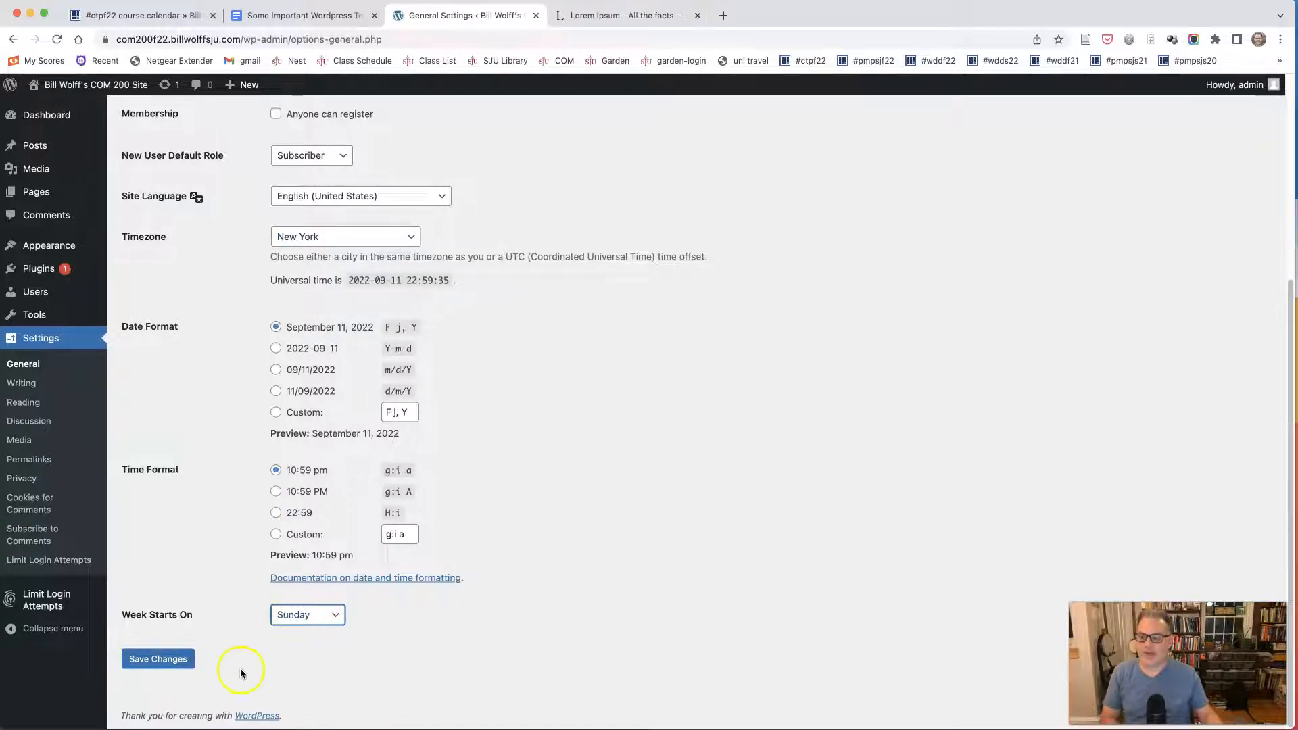
pyautogui.click(169, 659)
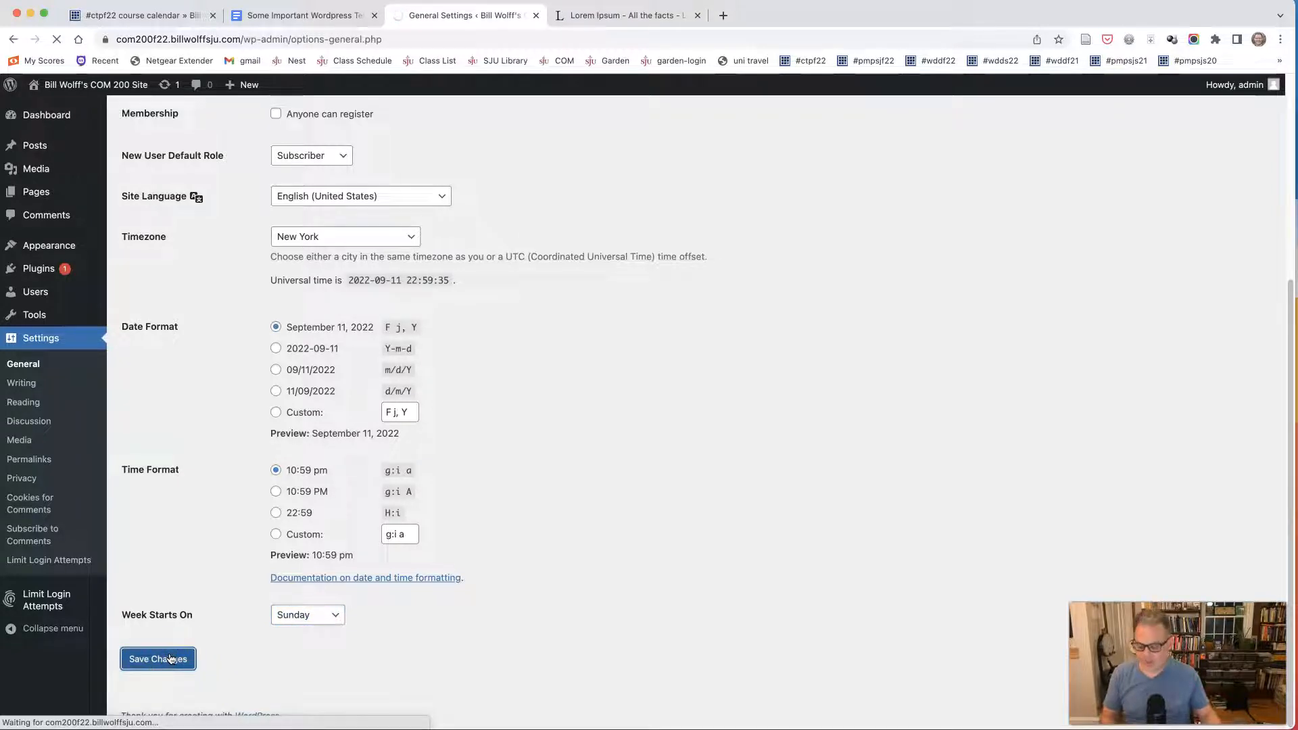
# Open the Writing Settings and check the default post category and default post format options, keeping Uncategorized and Standard.
pyautogui.press('super+equal')
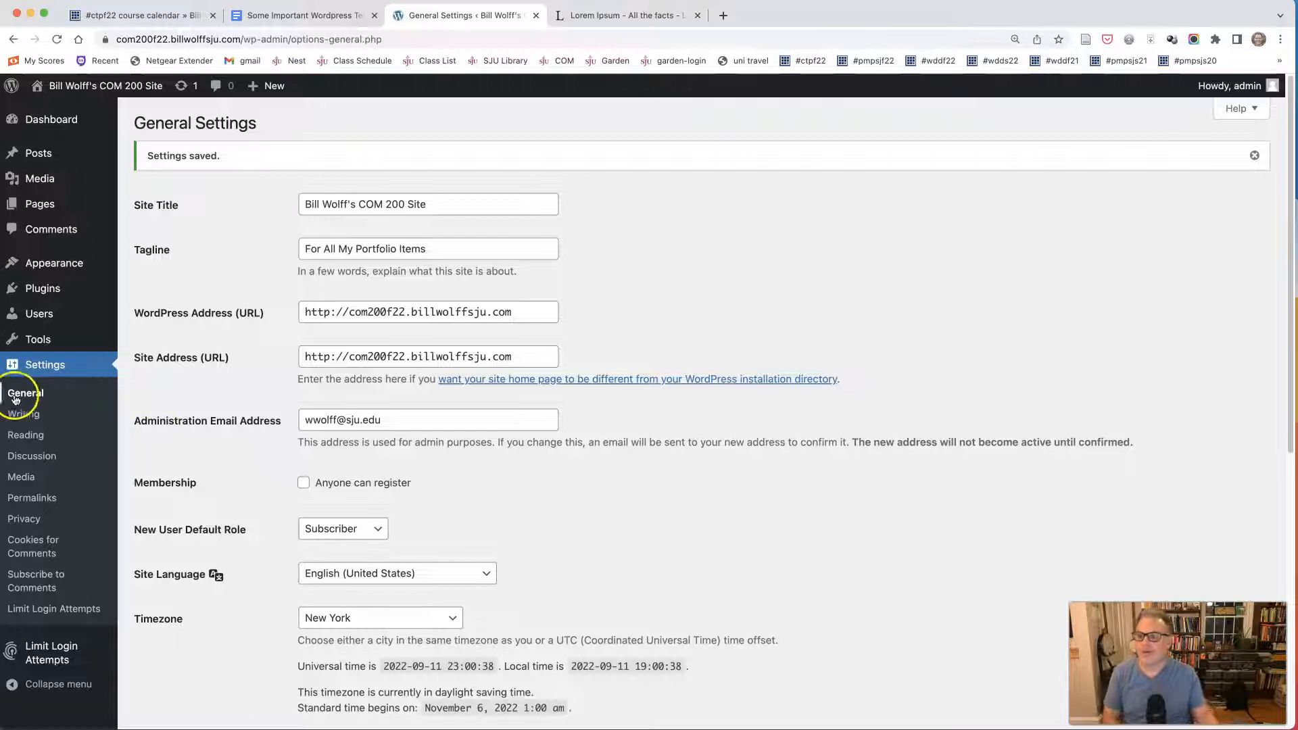
pyautogui.click(20, 417)
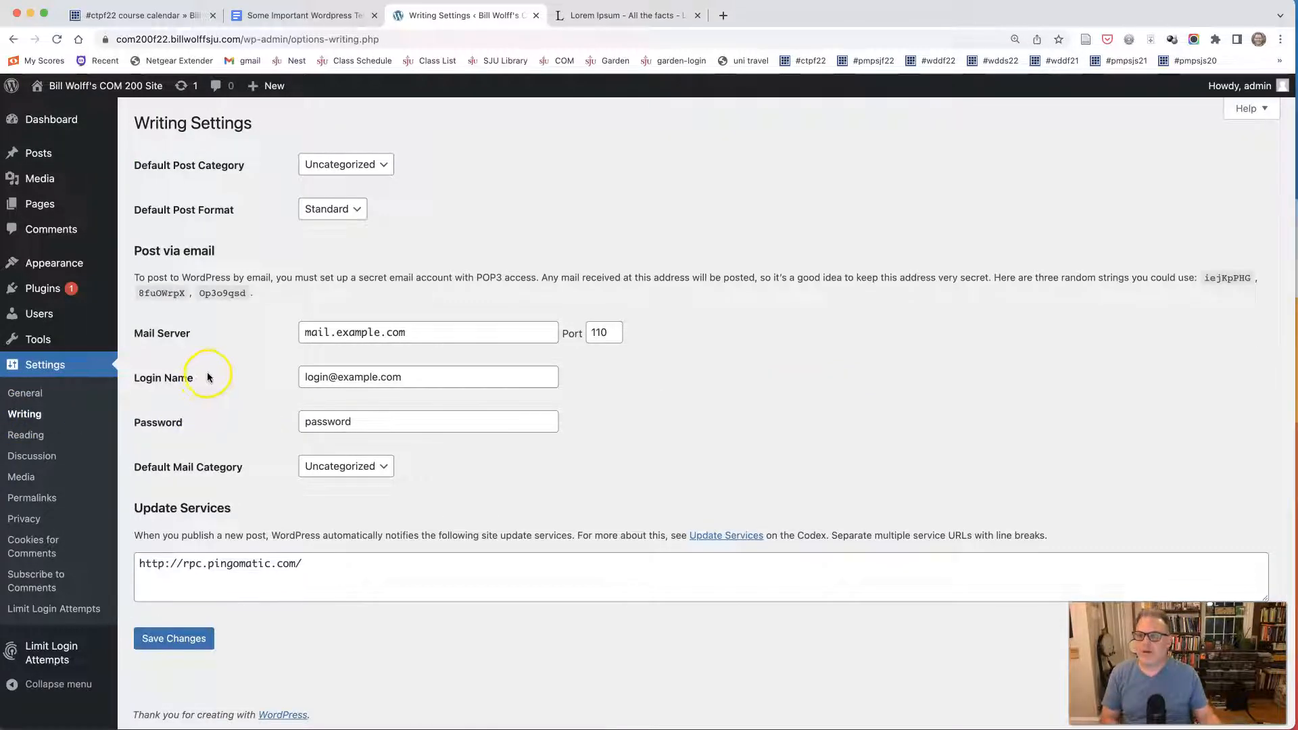
pyautogui.click(324, 164)
pyautogui.click(253, 202)
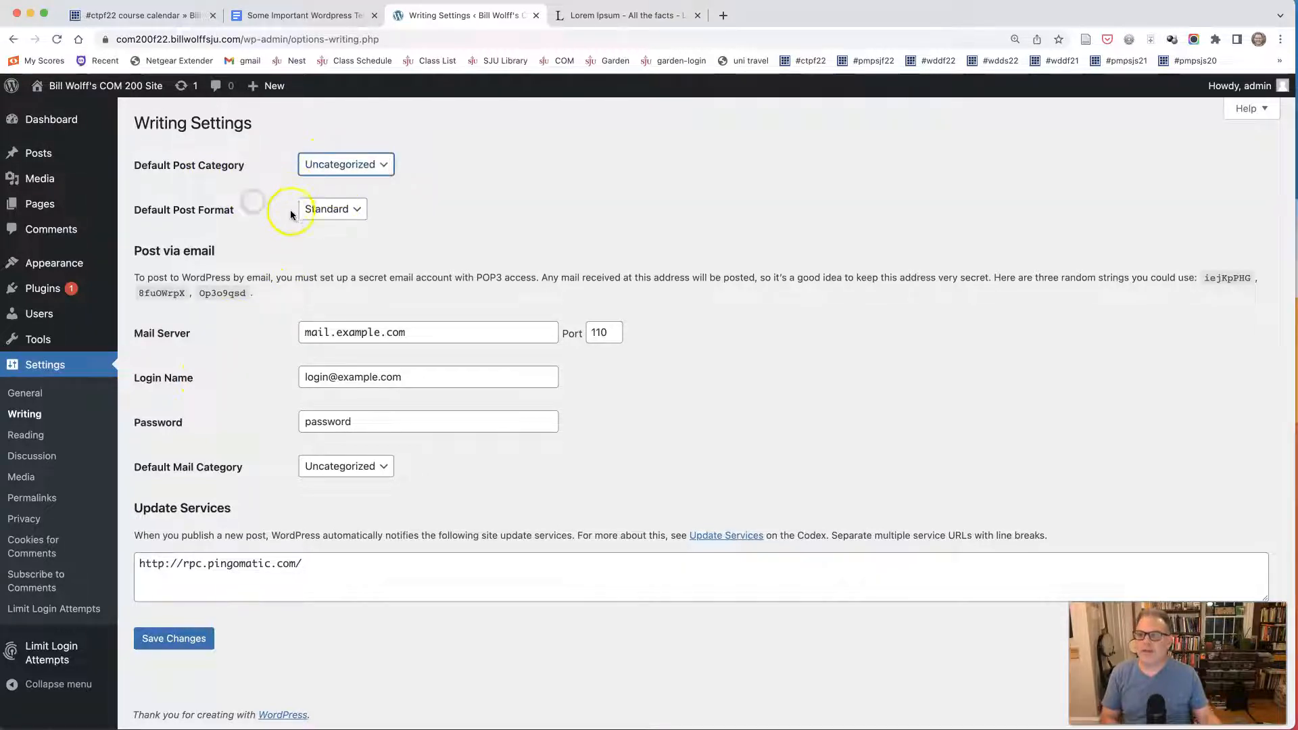
pyautogui.click(323, 210)
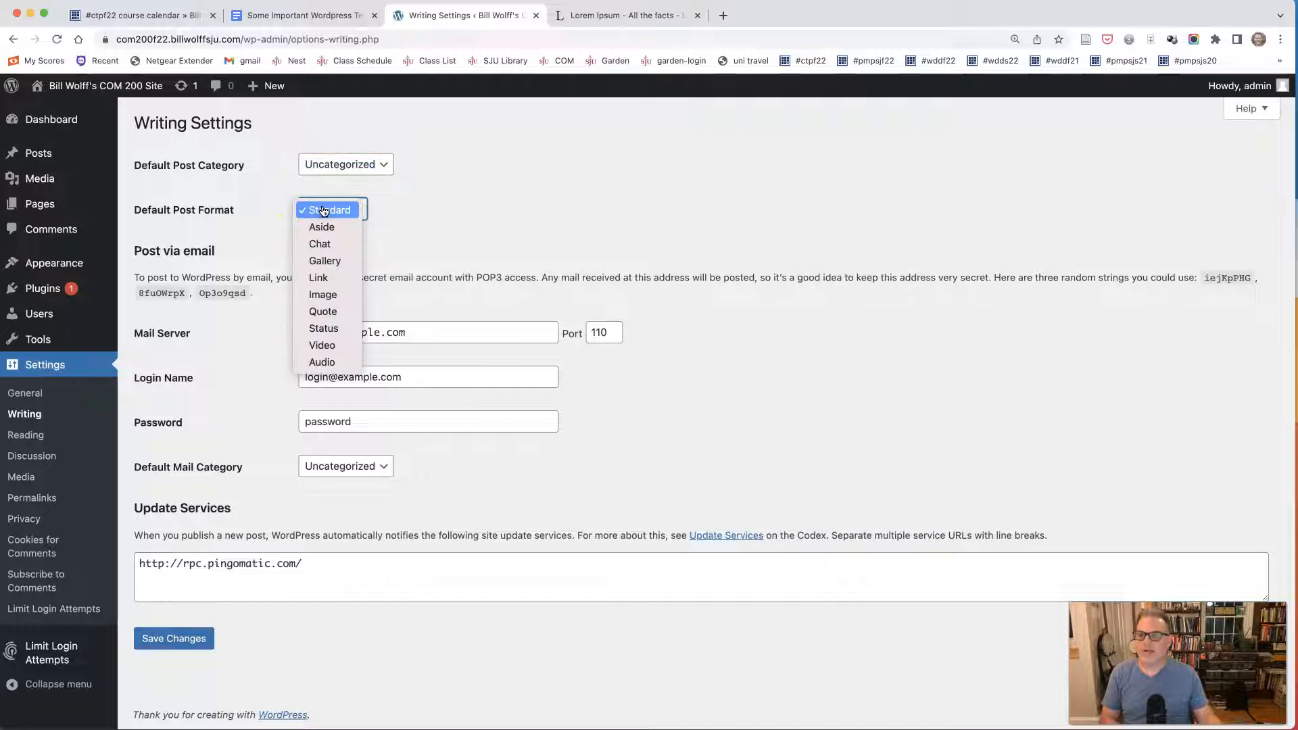
pyautogui.click(327, 211)
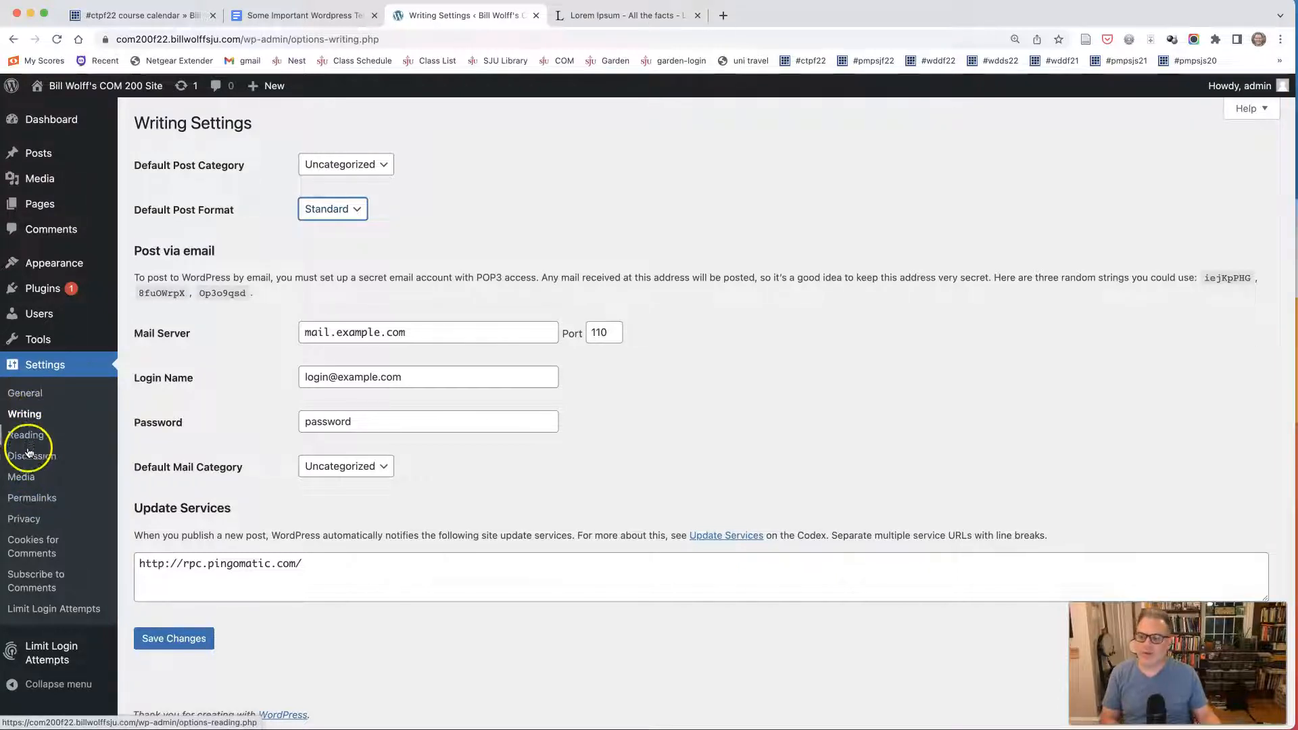
# Open the Permalink Settings, and review the Permalinks definition in the Wordpress terms document.
pyautogui.click(30, 499)
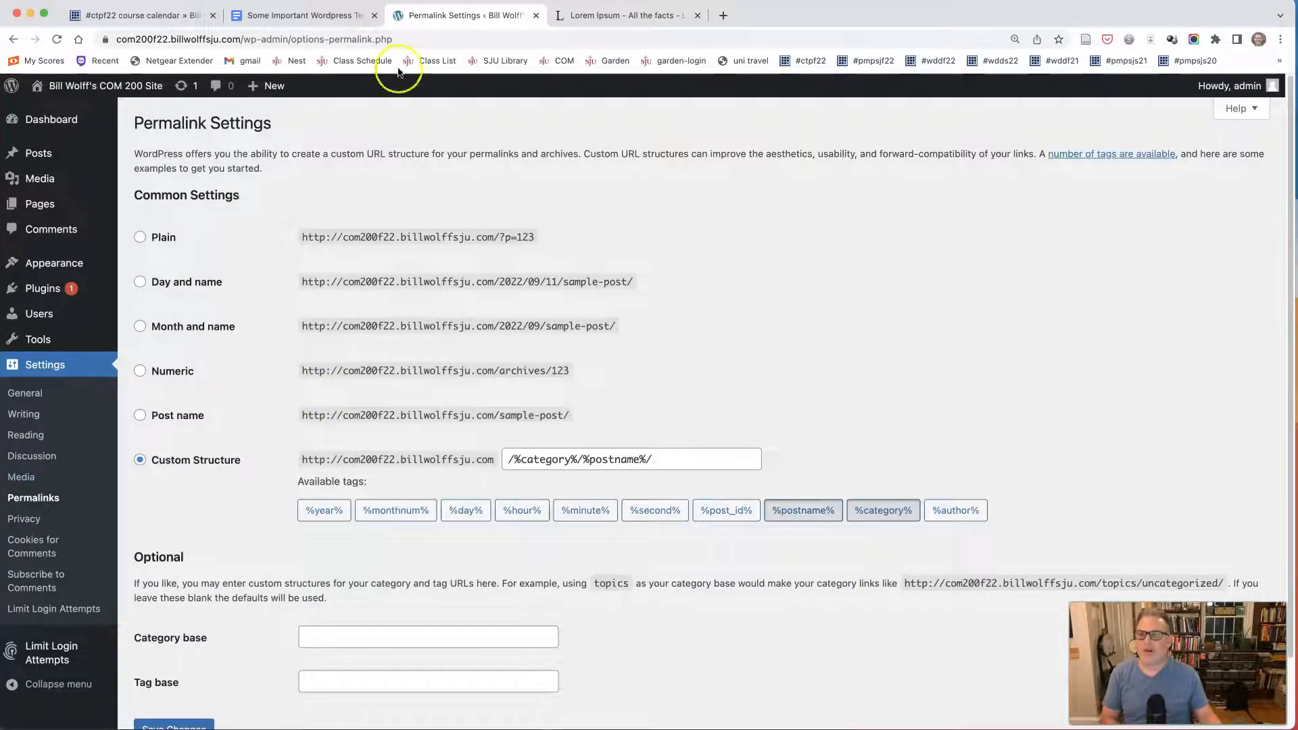
pyautogui.click(287, 20)
pyautogui.scroll(-6, 353, 507)
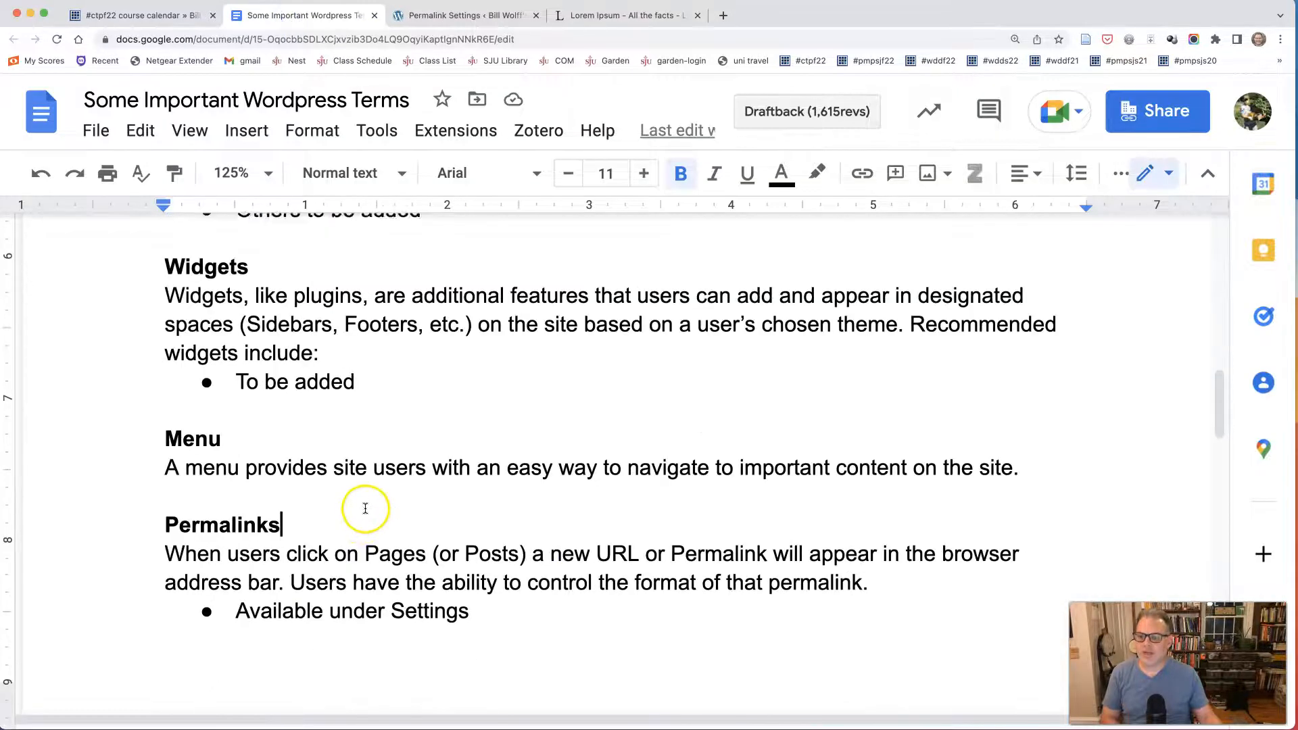
pyautogui.click(361, 508)
pyautogui.scroll(-1, 361, 508)
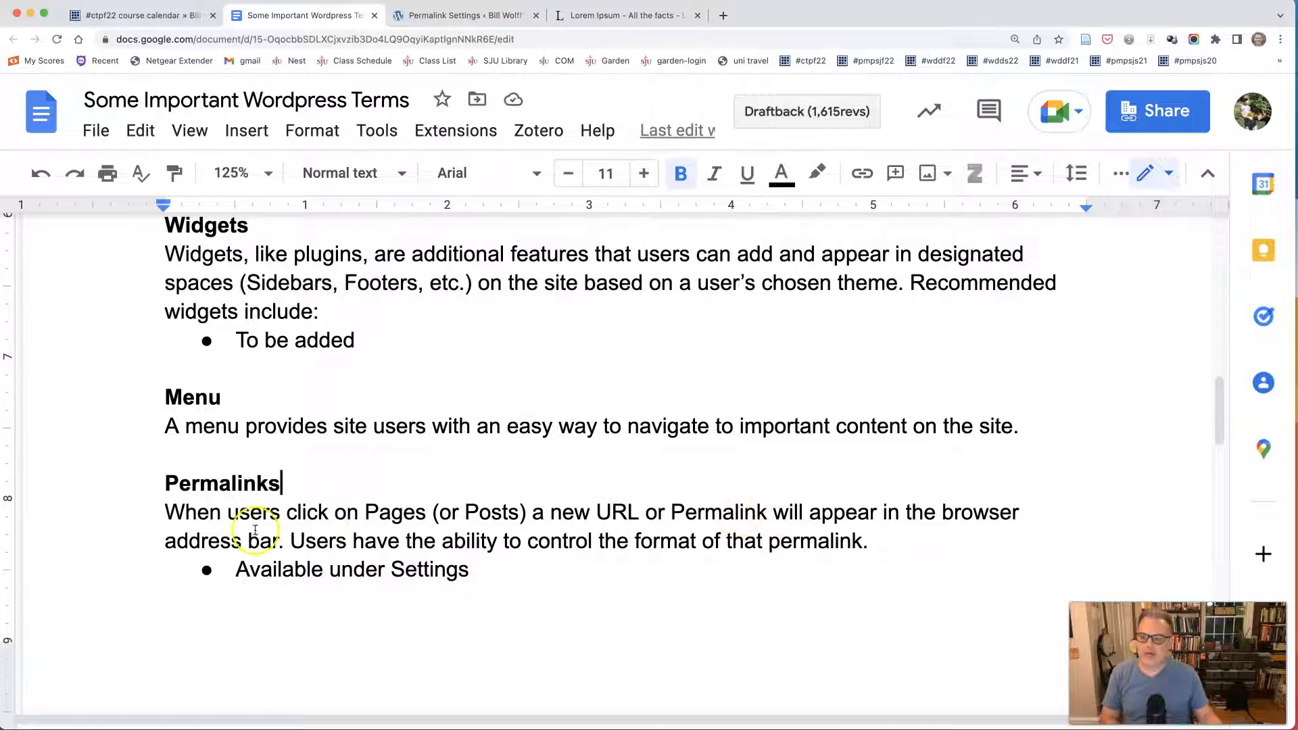
# Open the COM 200 site in a new browser tab, go to its About page, and examine the page's permalink in the address.
pyautogui.click(461, 15)
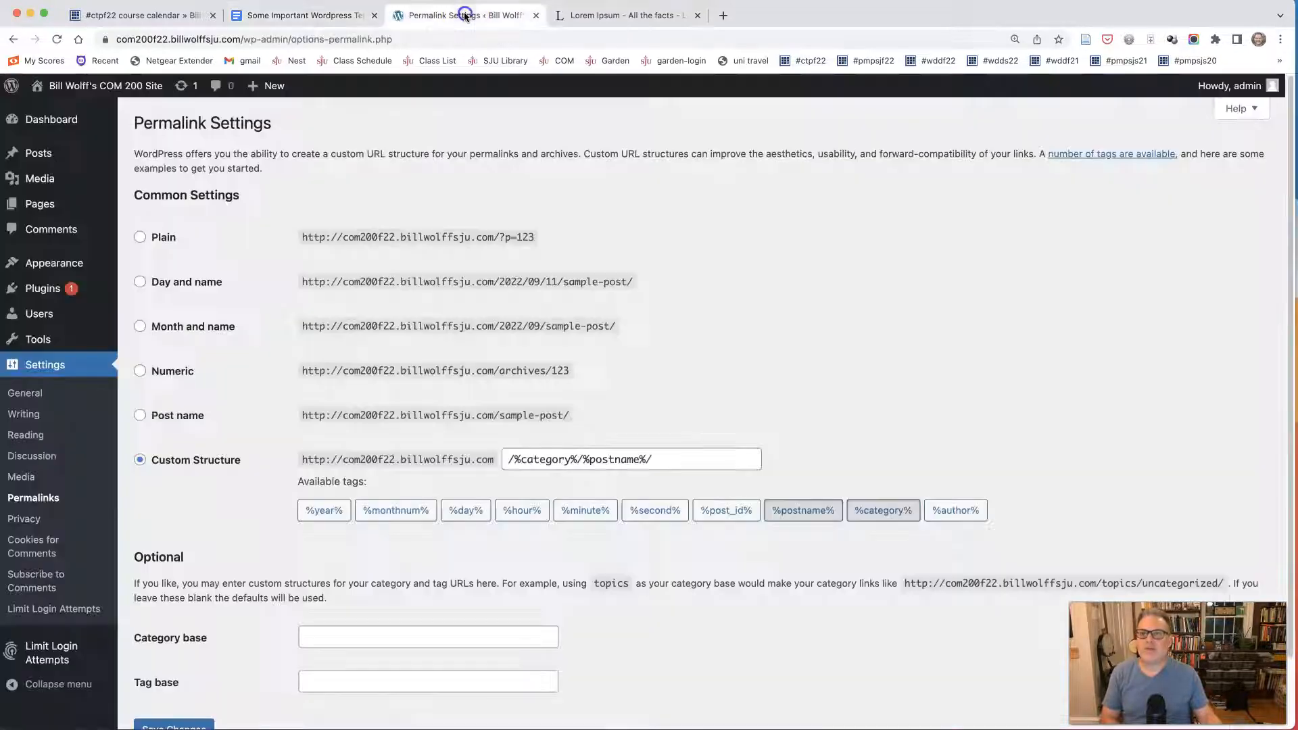
pyautogui.rightClick(106, 85)
pyautogui.click(138, 92)
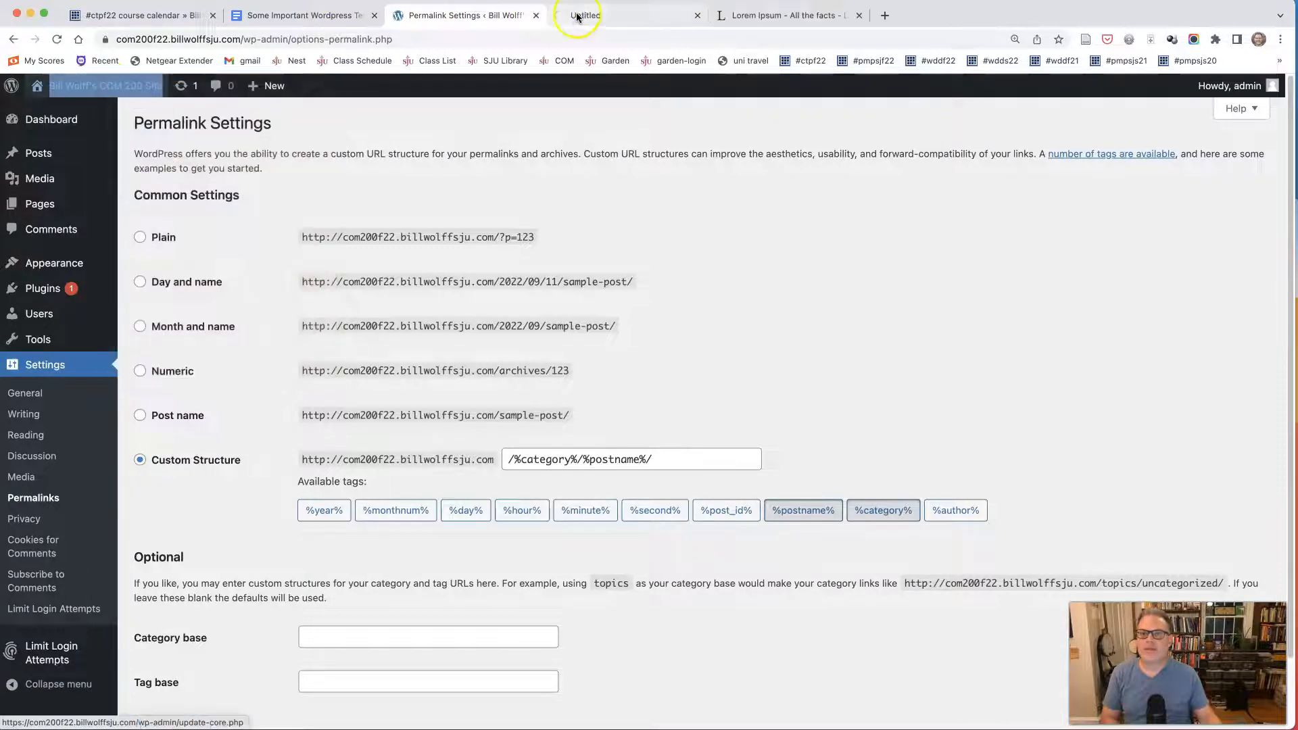
pyautogui.click(576, 15)
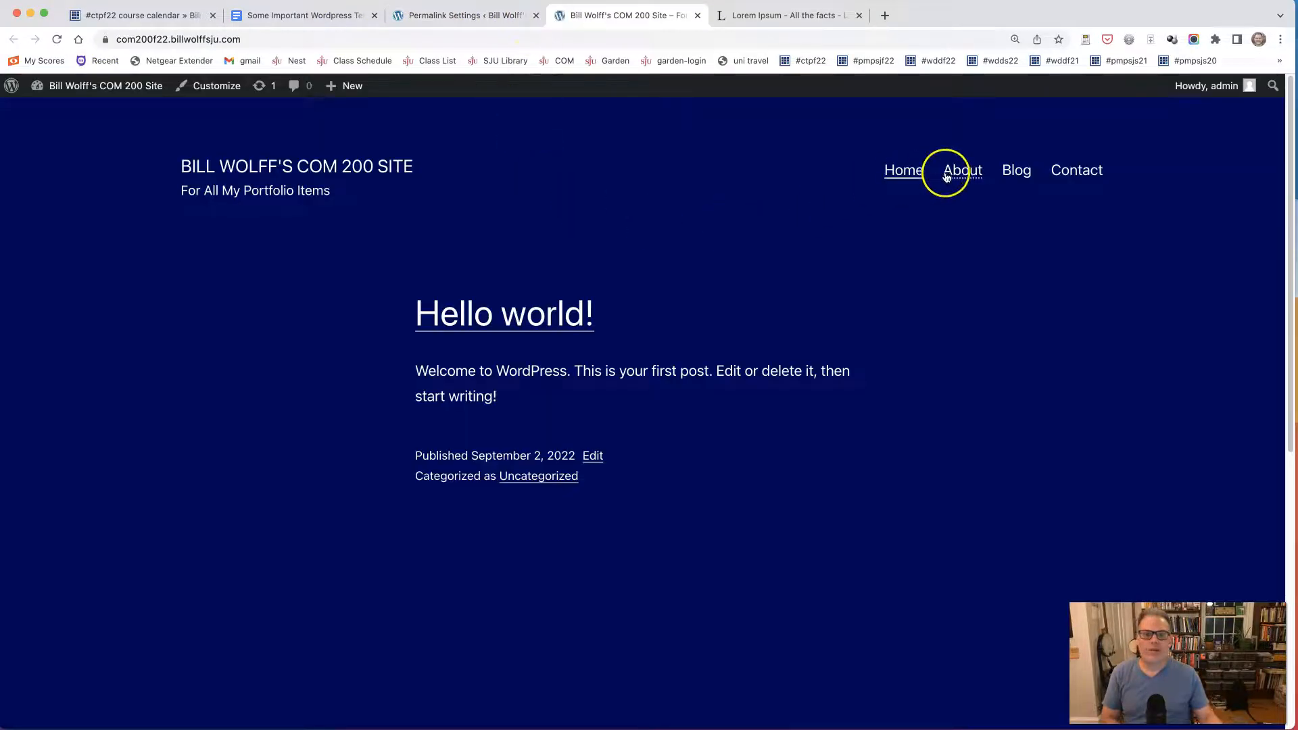
pyautogui.click(956, 173)
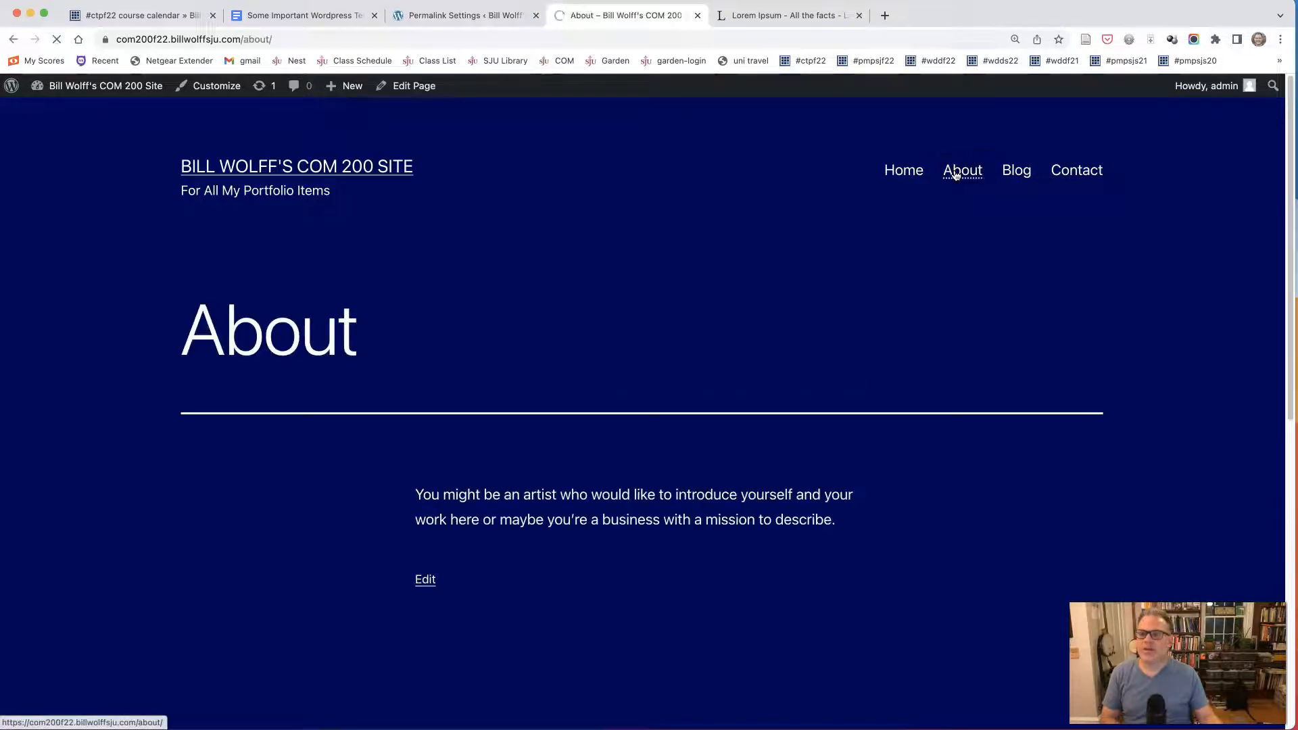
pyautogui.click(124, 38)
pyautogui.moveTo(124, 37); pyautogui.dragTo(309, 40)
pyautogui.click(156, 44)
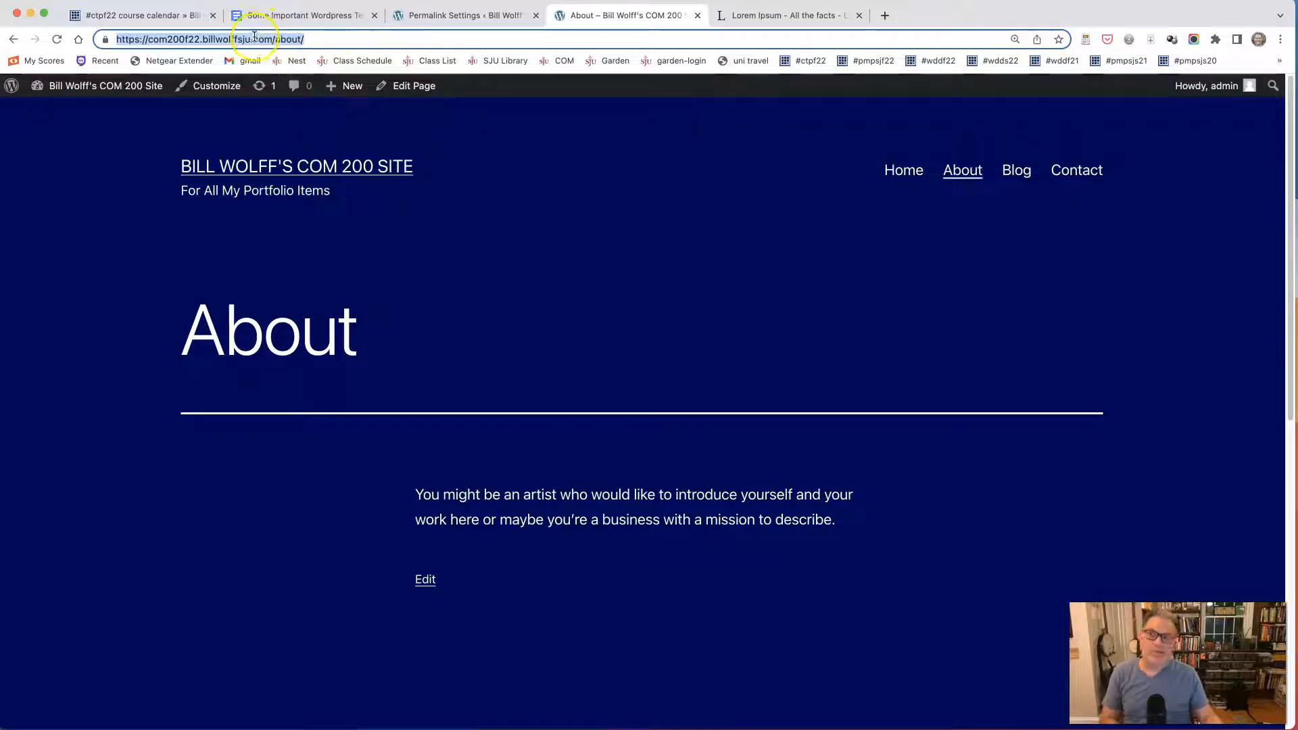
# Try the Post name structure in the Permalink Settings and examine its example URL.
pyautogui.click(447, 15)
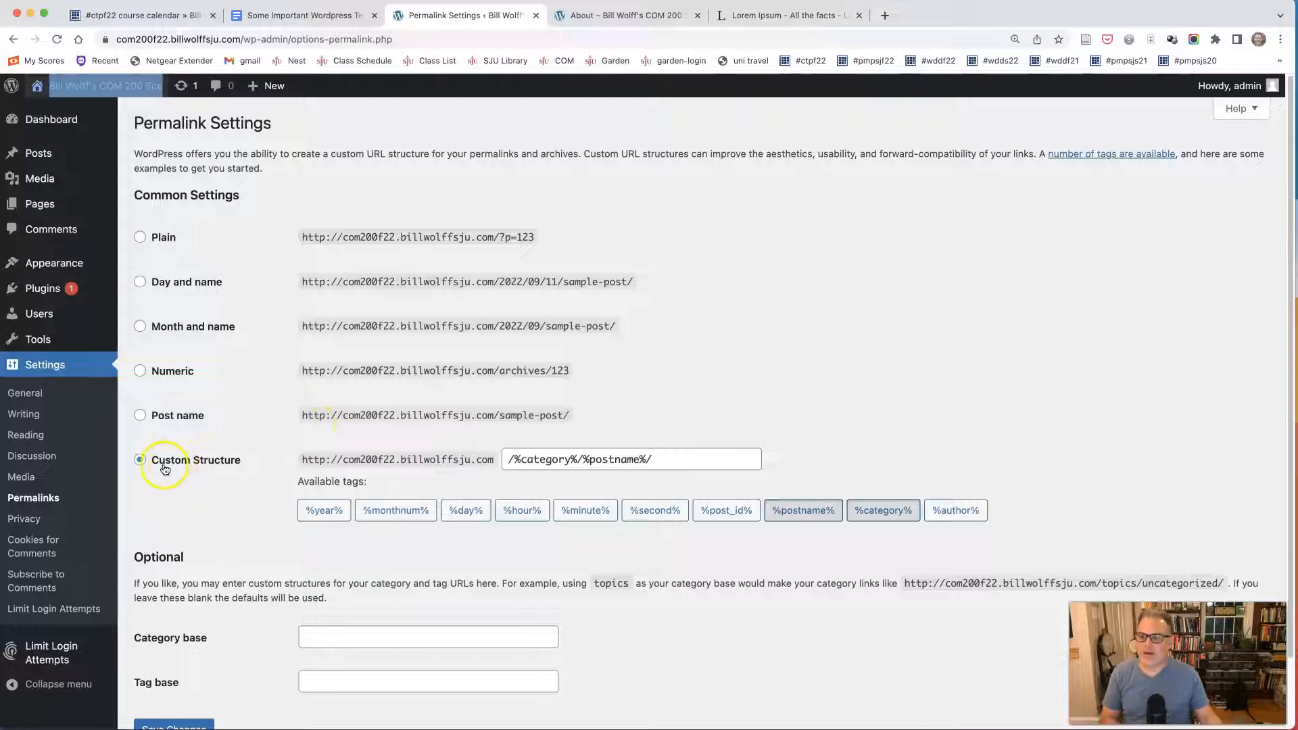
pyautogui.click(140, 418)
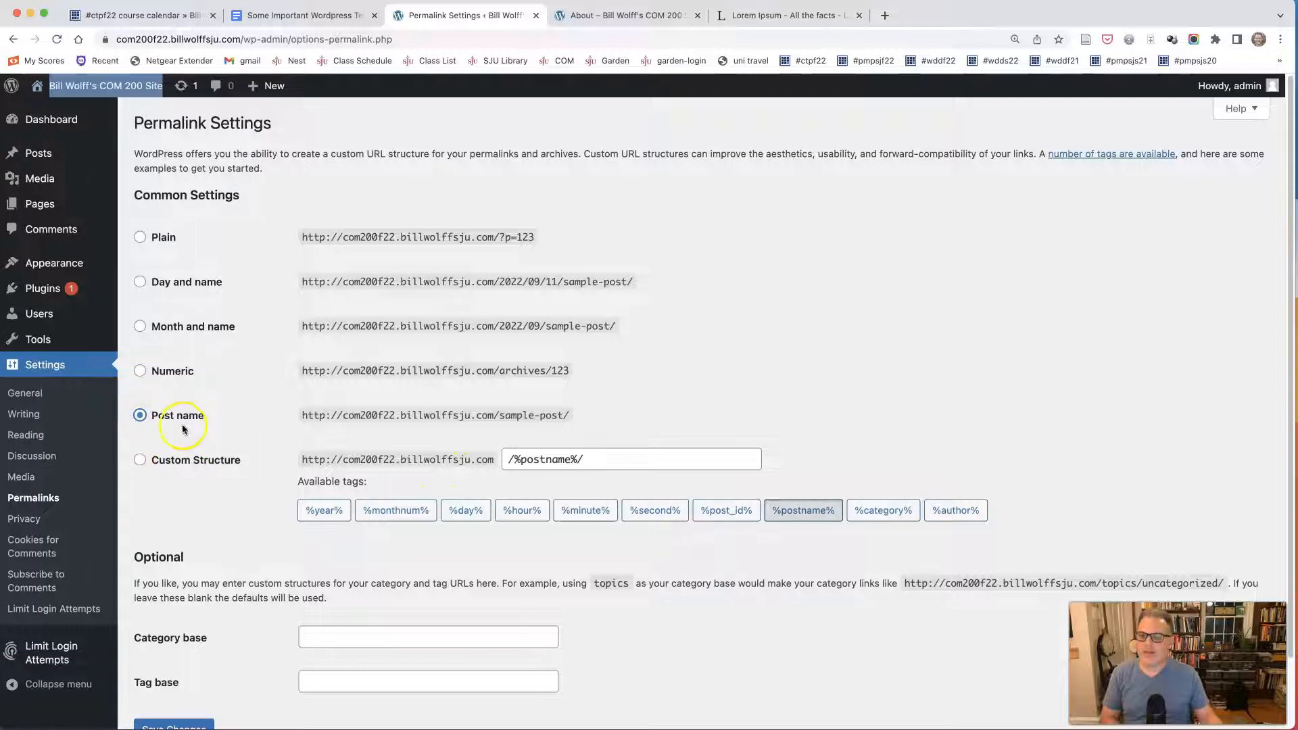
pyautogui.moveTo(307, 414); pyautogui.dragTo(504, 415)
pyautogui.click(570, 417)
# Choose the Custom Structure permalink option and build it from the category and postname tags as /%category%/%postname%/.
pyautogui.click(139, 460)
pyautogui.click(812, 518)
pyautogui.click(883, 512)
pyautogui.click(823, 513)
pyautogui.moveTo(674, 462)
pyautogui.mouseDown()
pyautogui.moveTo(498, 456)
pyautogui.moveTo(664, 456)
pyautogui.mouseUp()
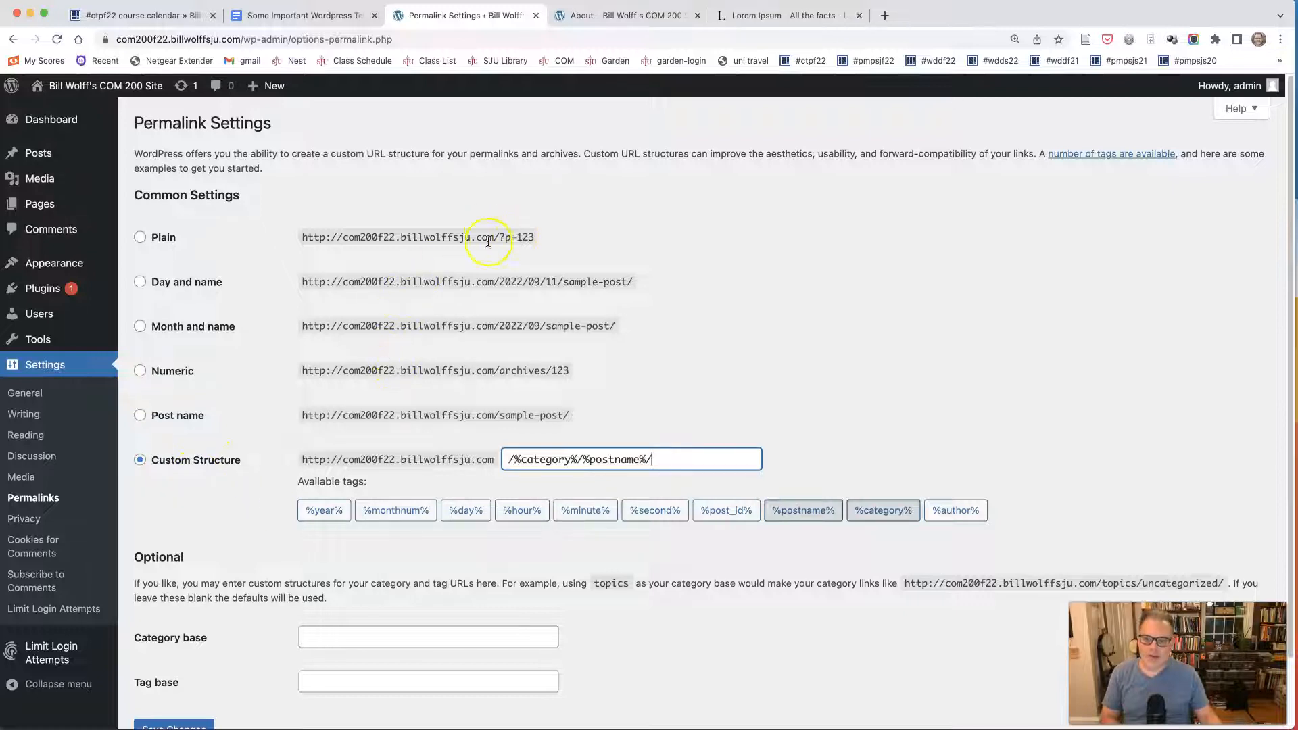
# Compare the example URLs of the Plain, Day and name, Month and name, Numeric and Post name permalink options.
pyautogui.moveTo(501, 237); pyautogui.dragTo(536, 238)
pyautogui.moveTo(495, 282); pyautogui.dragTo(563, 284)
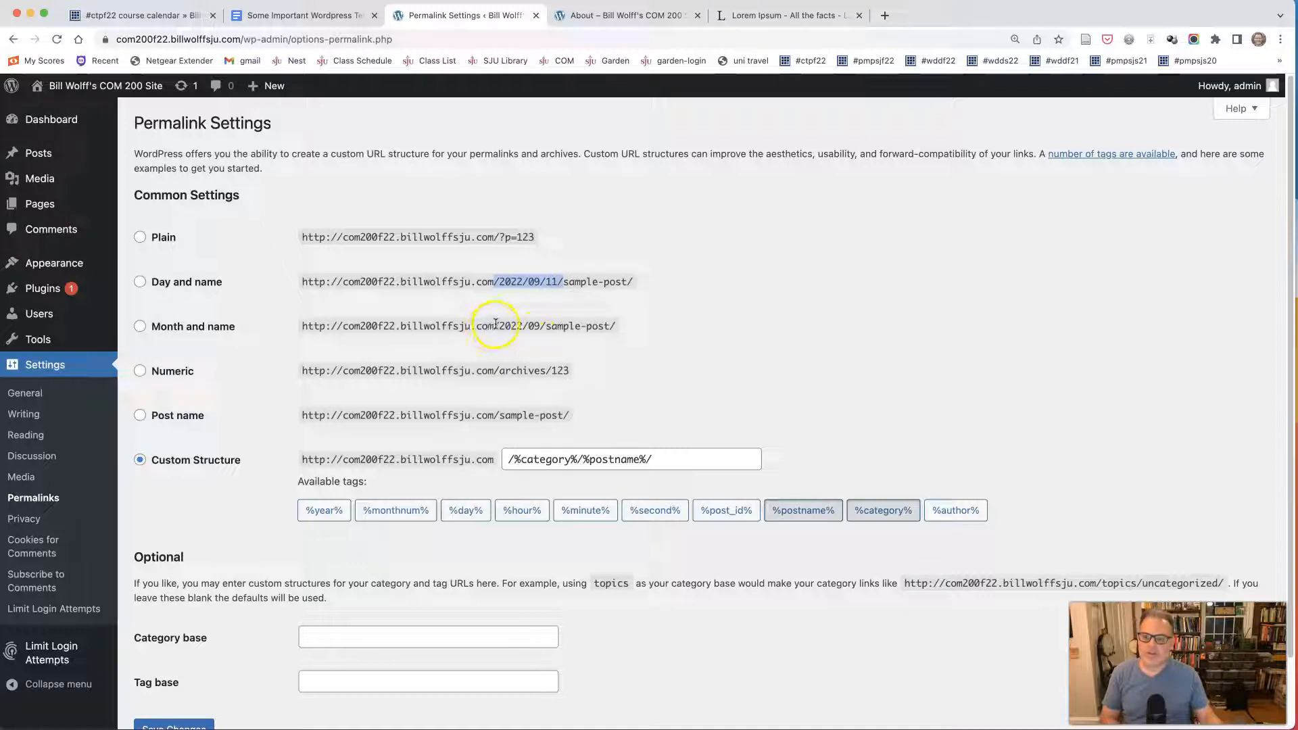
pyautogui.moveTo(496, 325); pyautogui.dragTo(537, 322)
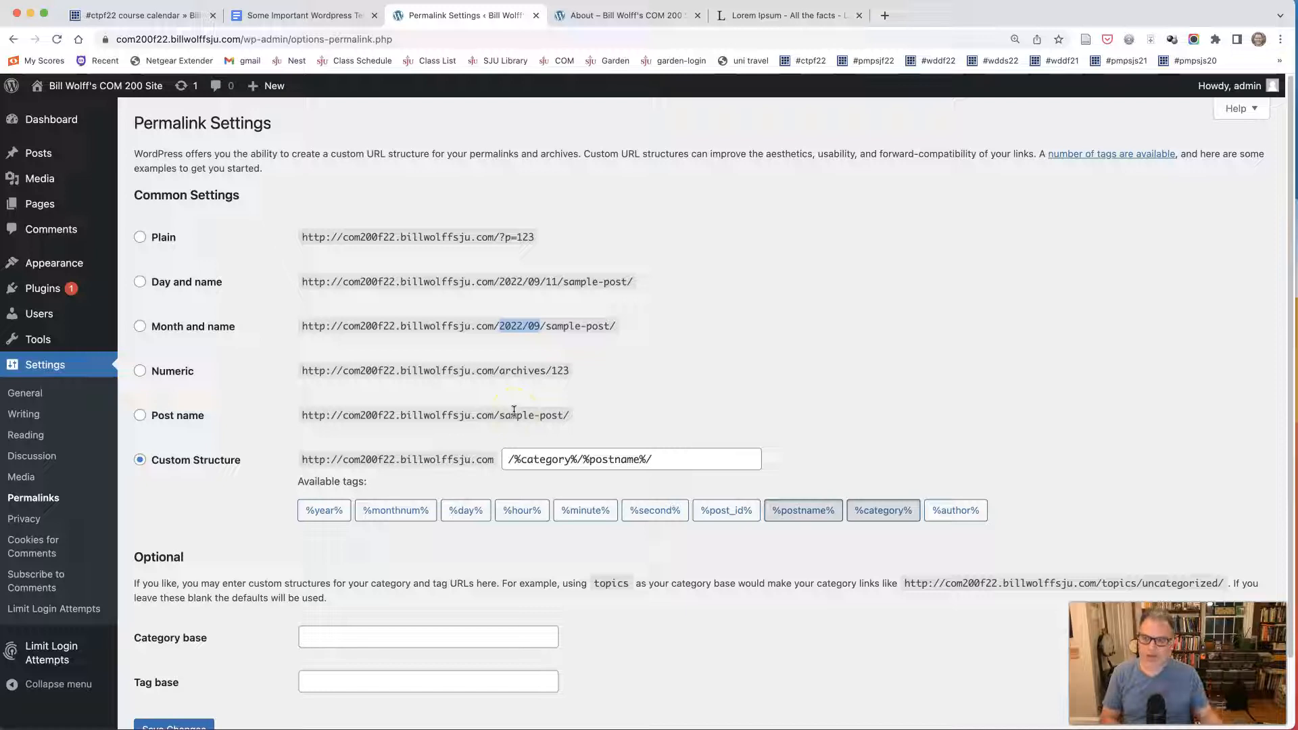
pyautogui.moveTo(501, 415); pyautogui.dragTo(554, 417)
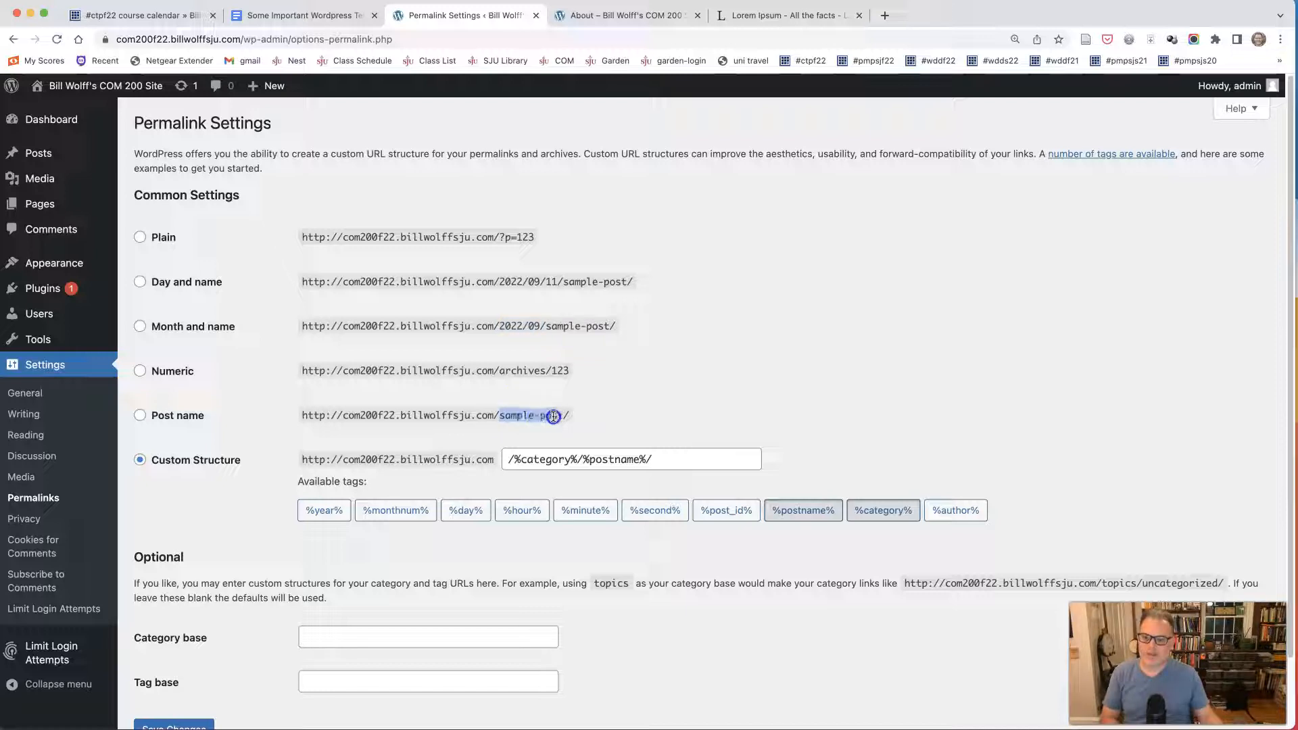
pyautogui.click(563, 369)
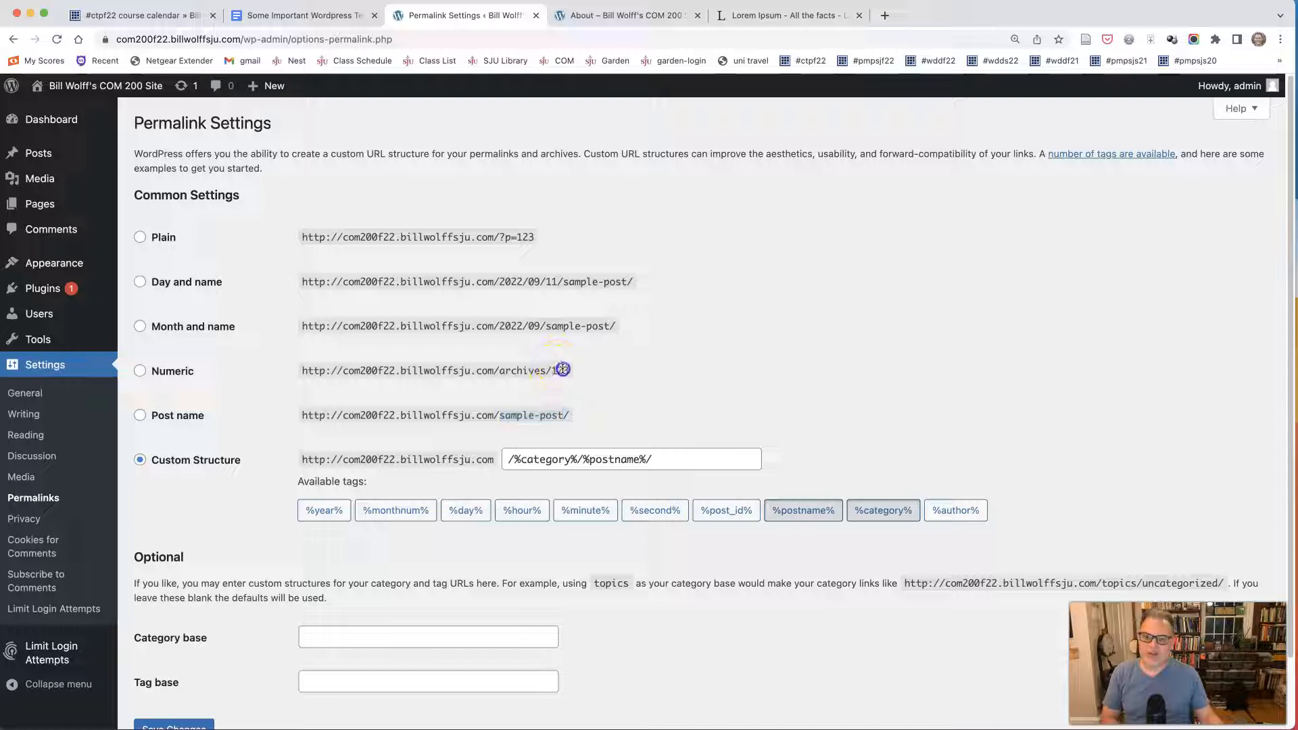
pyautogui.moveTo(518, 327); pyautogui.dragTo(551, 327)
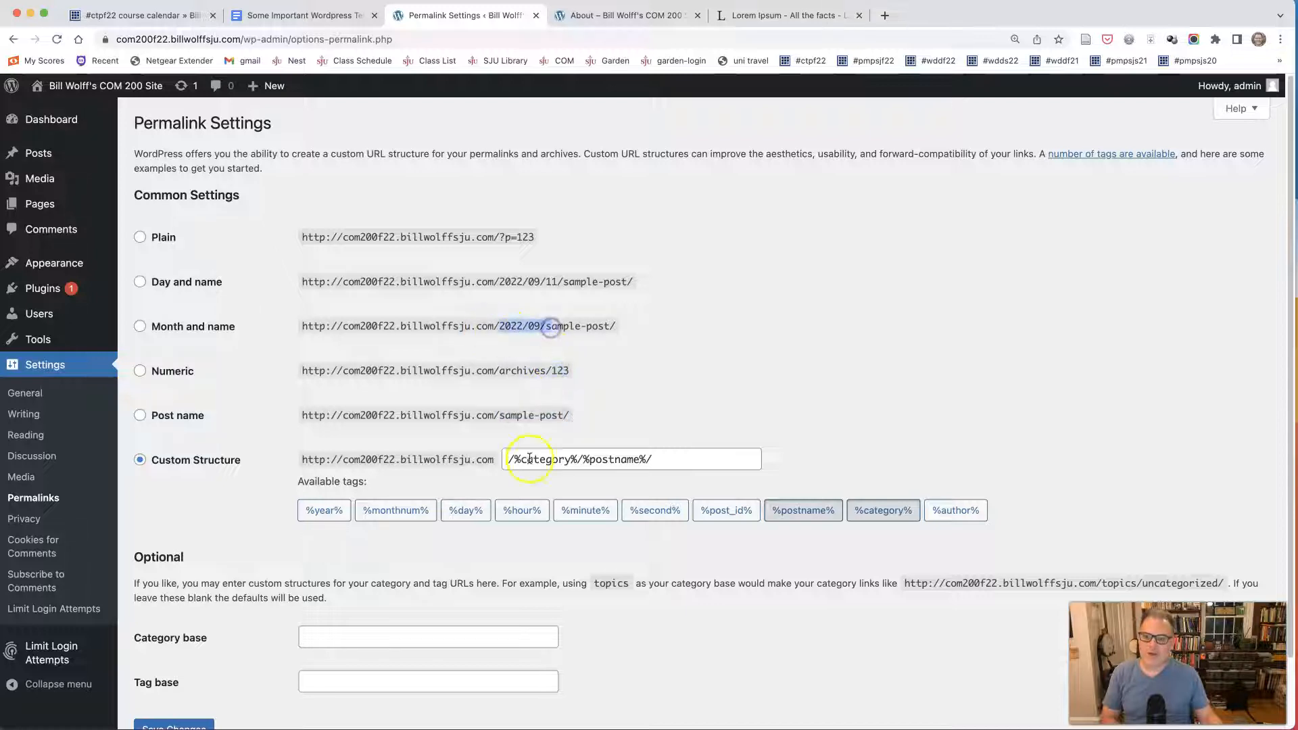
pyautogui.moveTo(489, 415); pyautogui.dragTo(564, 410)
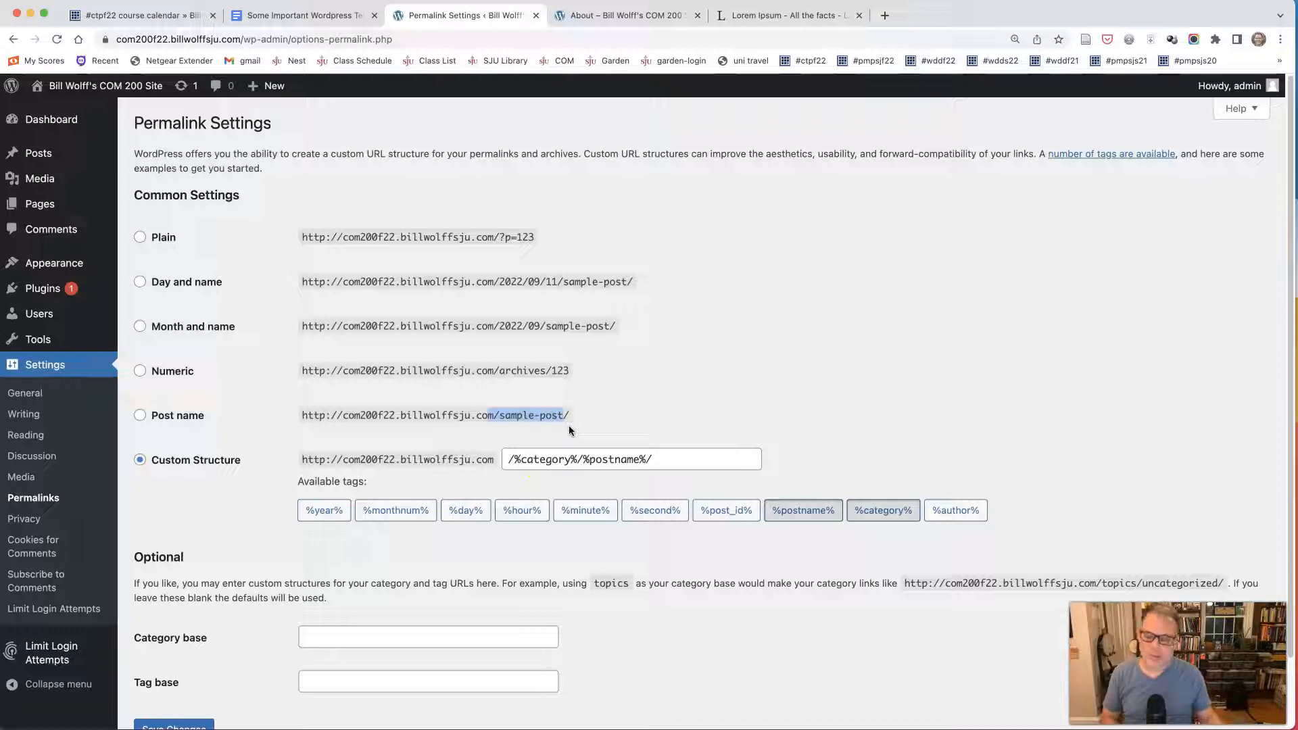
# Save the permalink settings and dismiss the notice.
pyautogui.scroll(-1, 240, 474)
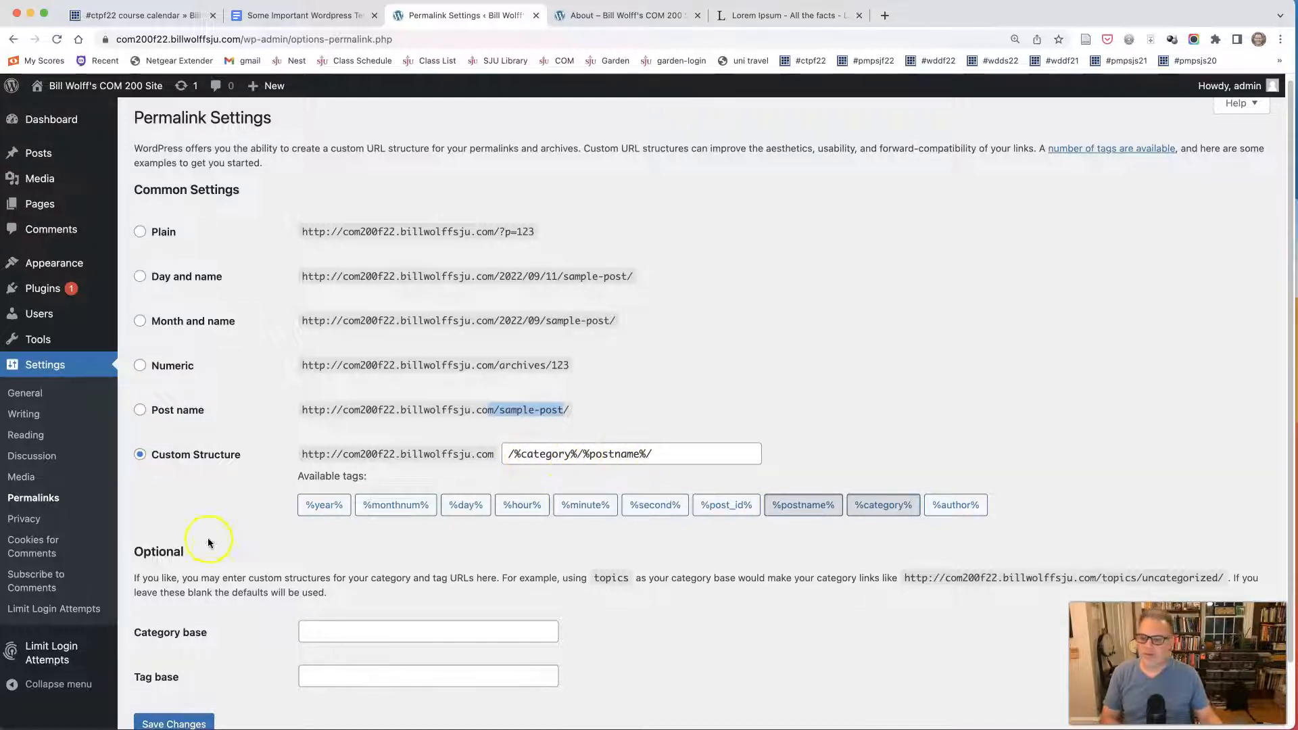
pyautogui.scroll(-2, 218, 610)
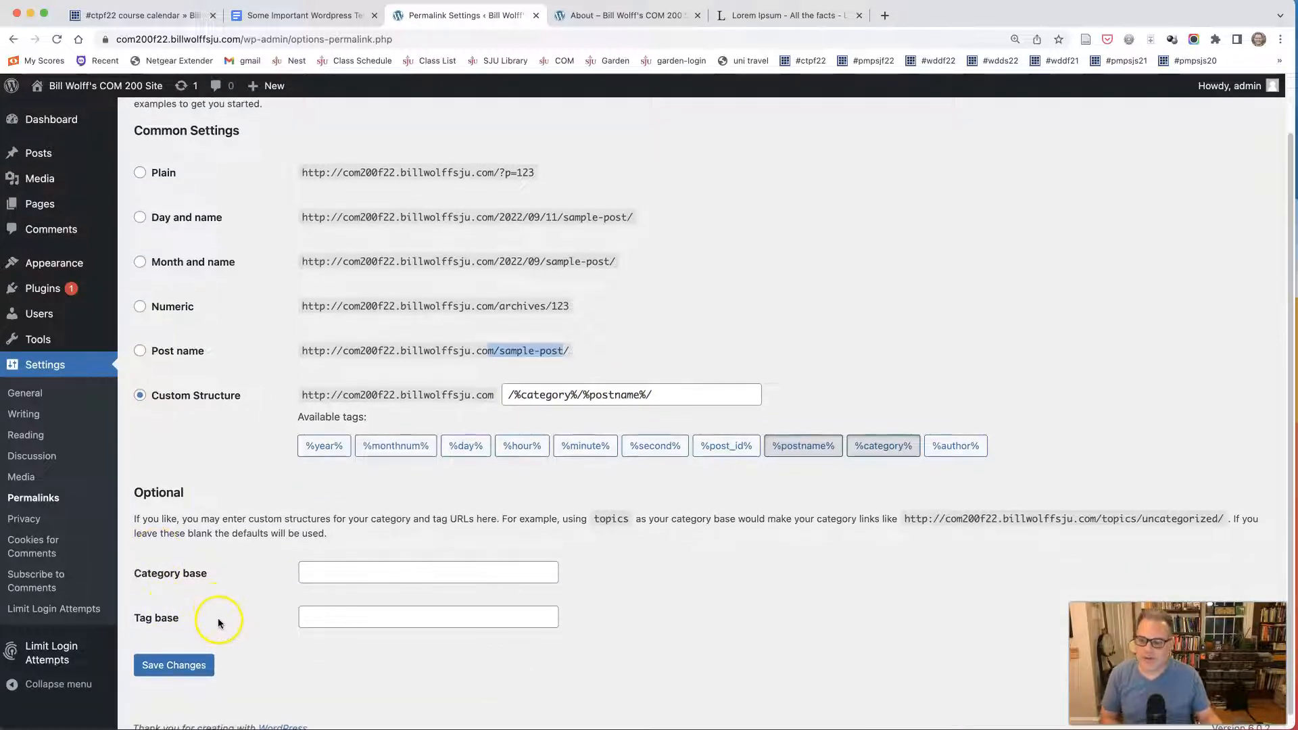
pyautogui.click(195, 664)
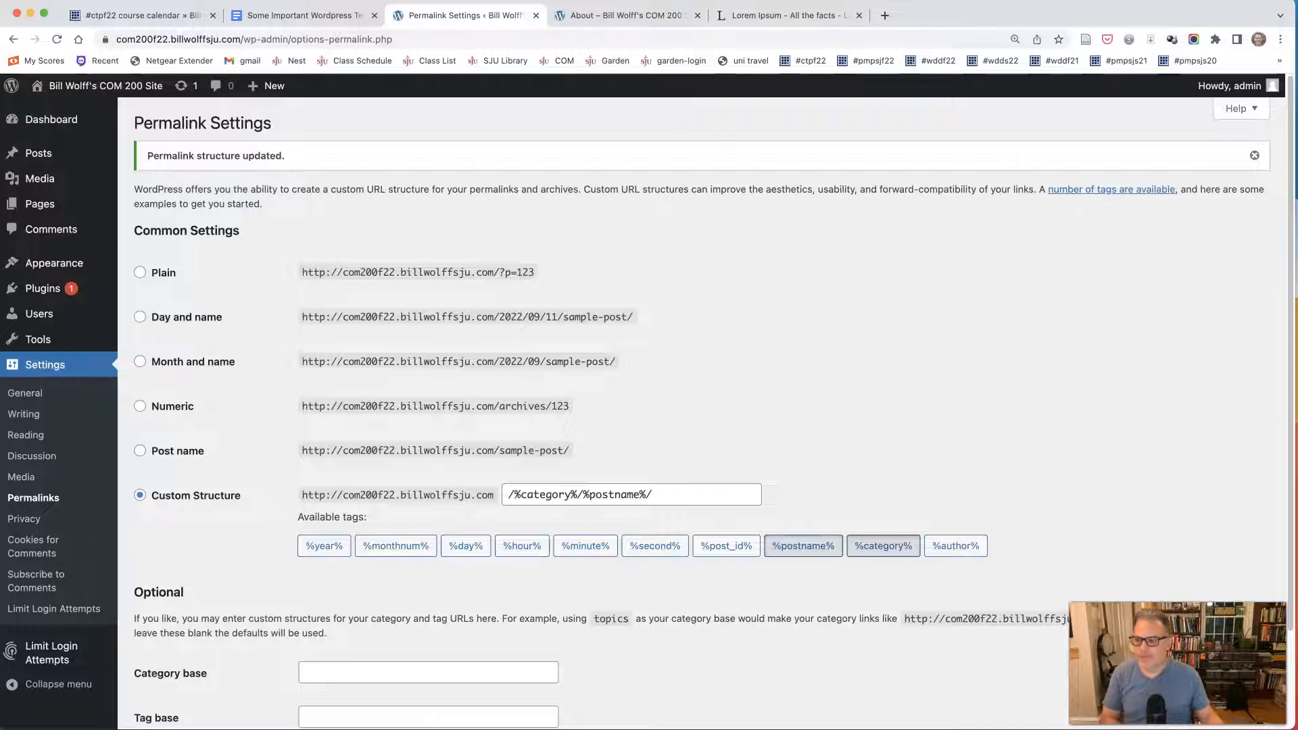
pyautogui.click(1255, 155)
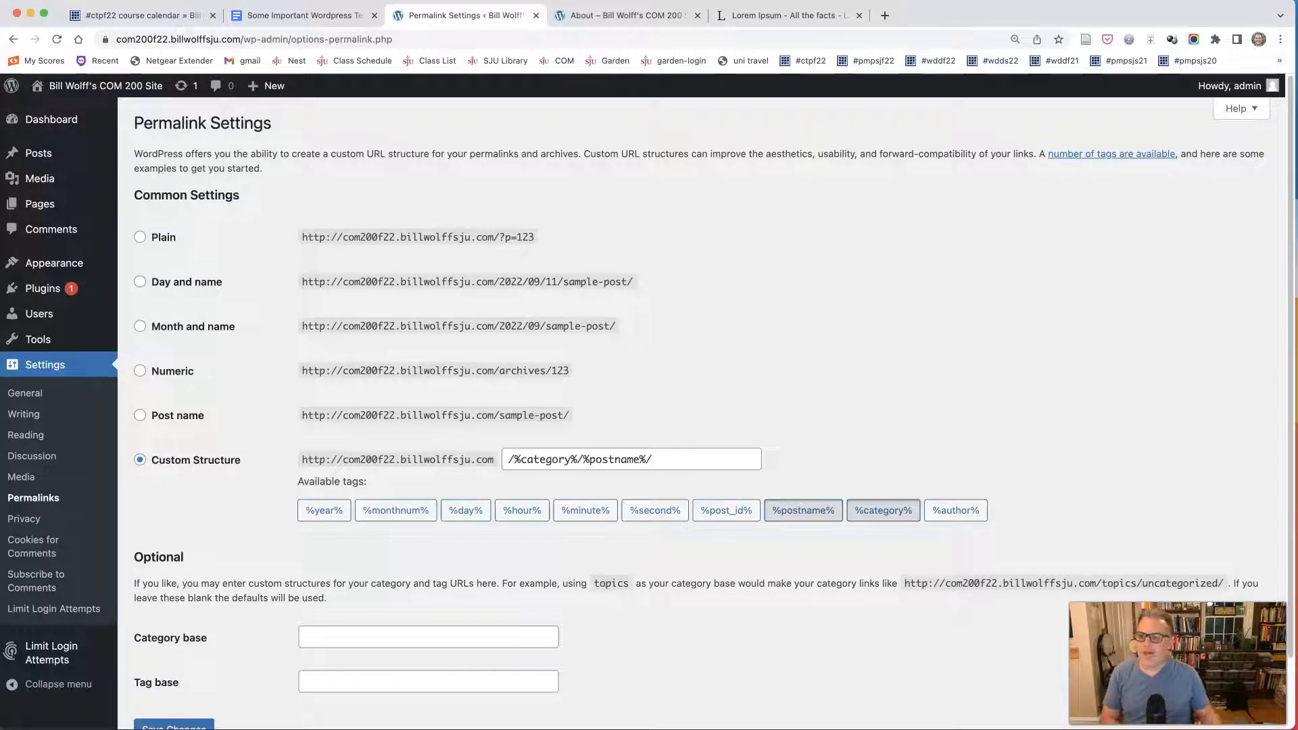
# Open the Reading Settings and compare the homepage display options with the live site's homepage.
pyautogui.click(30, 437)
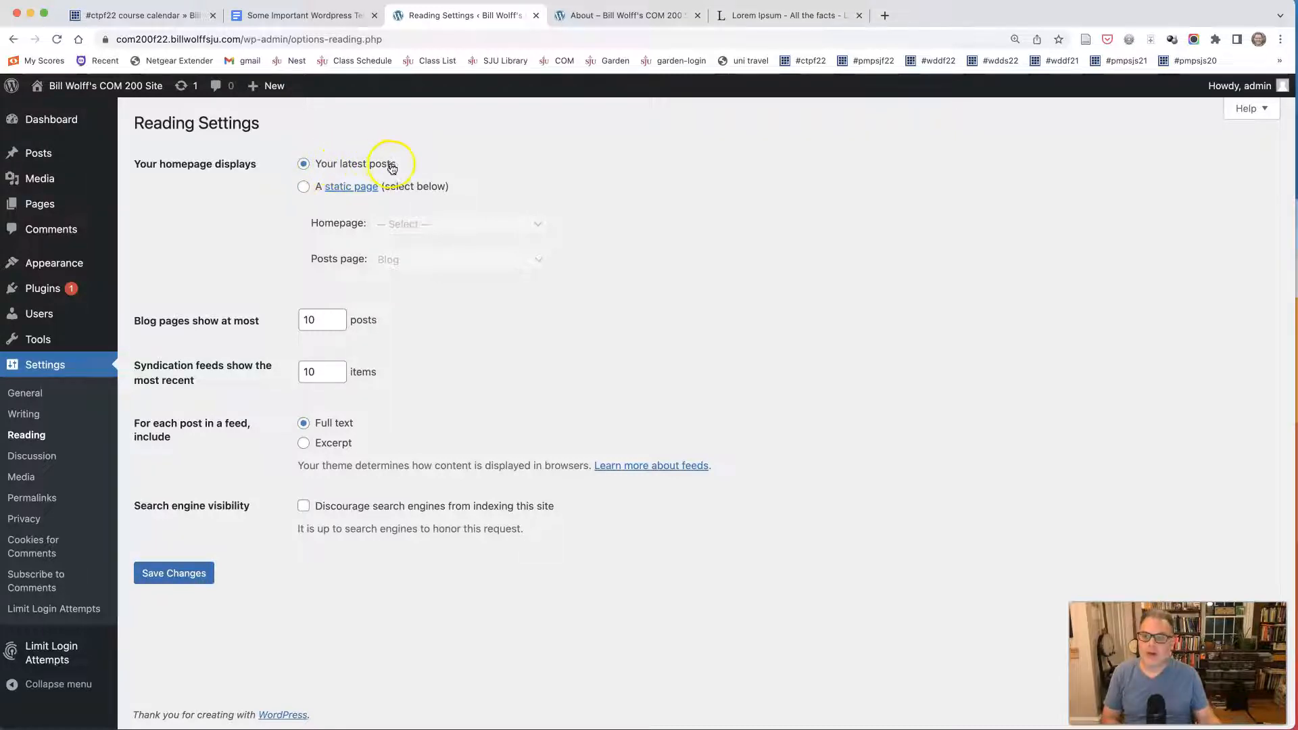
pyautogui.click(623, 13)
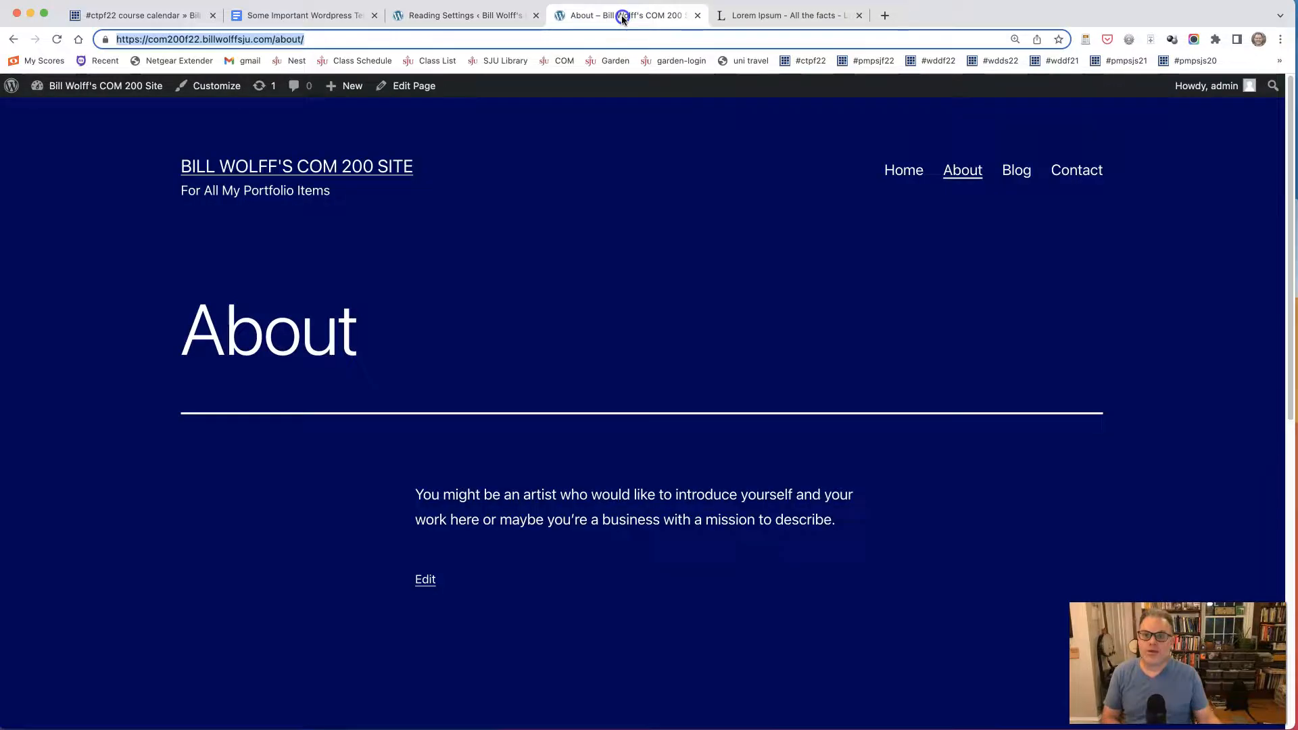
pyautogui.click(324, 168)
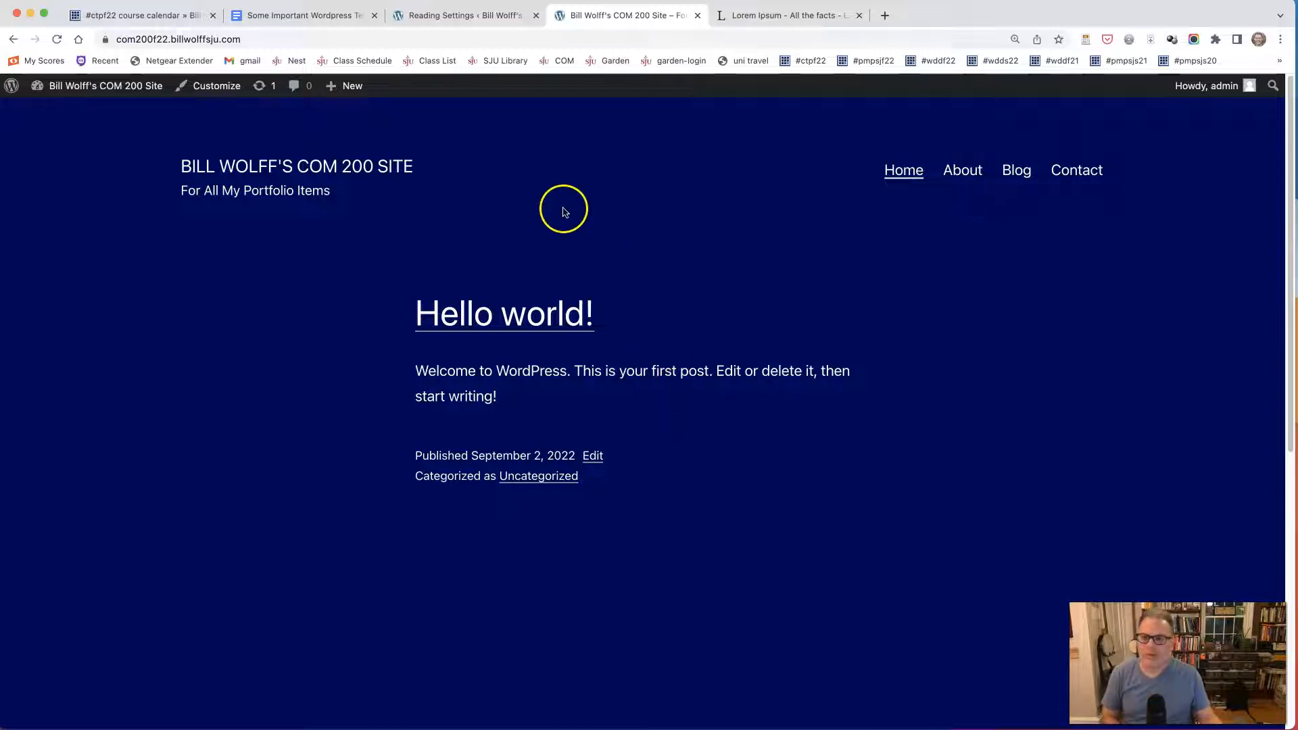
pyautogui.click(447, 17)
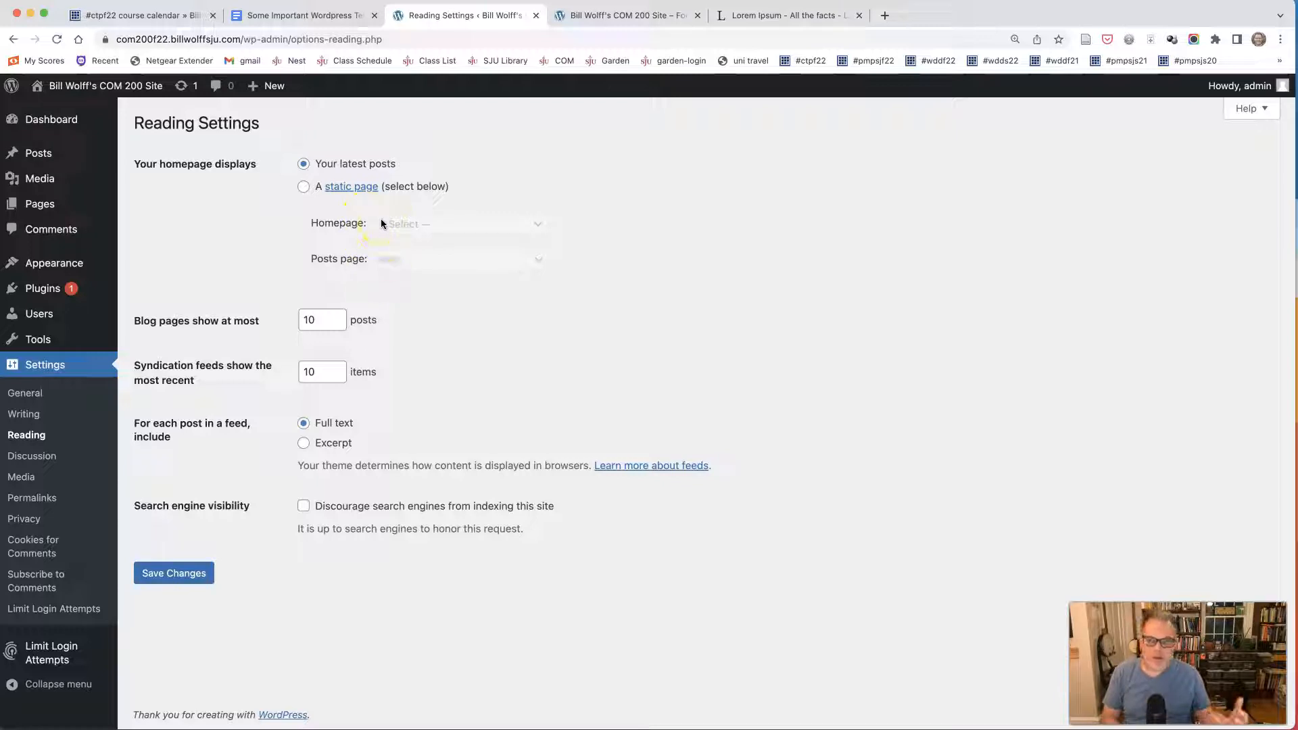
# Set the homepage to display a static page, with About as the homepage and Blog as the posts page, and save the changes.
pyautogui.click(303, 187)
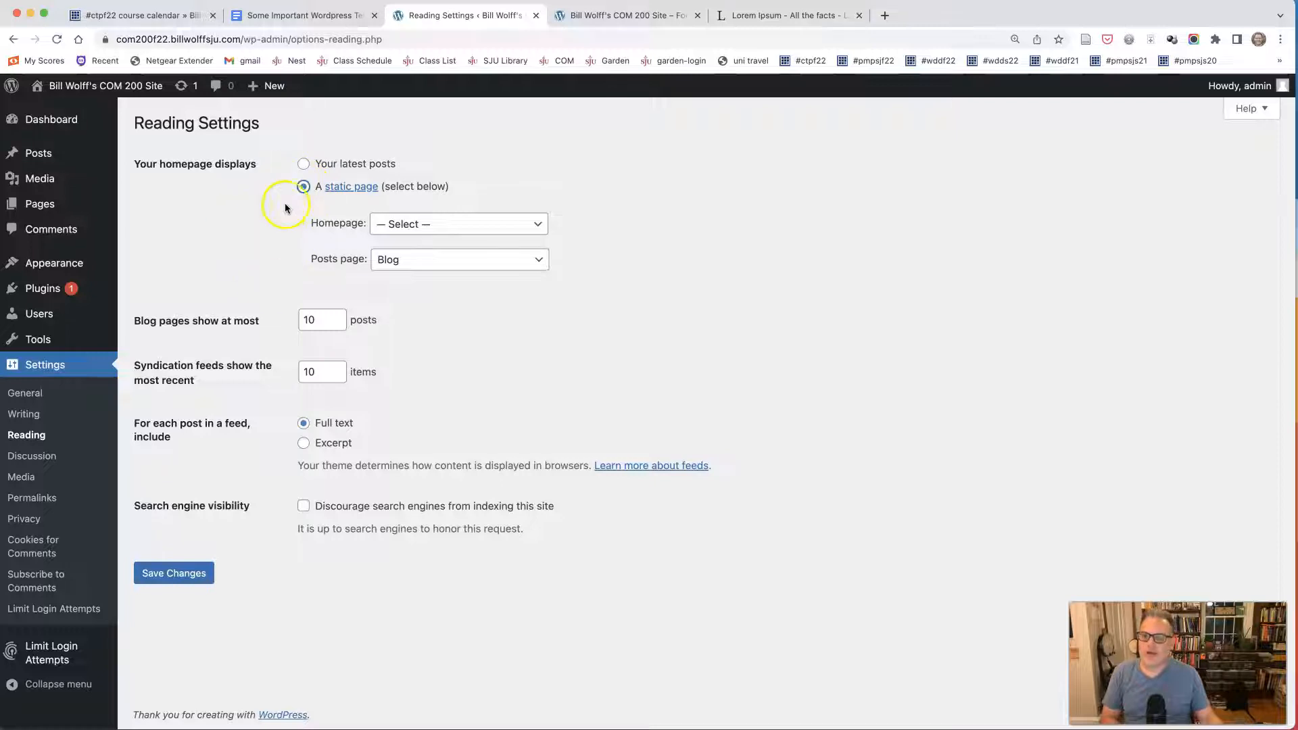
pyautogui.click(420, 229)
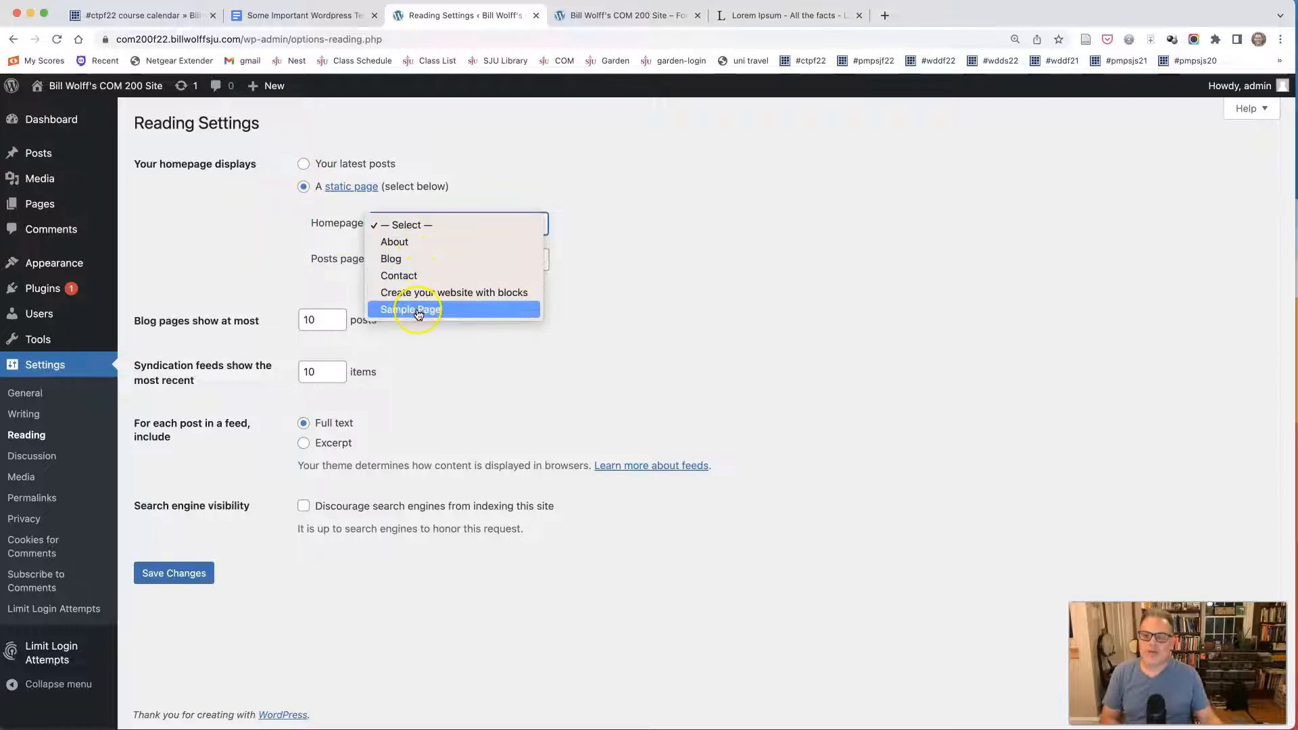
pyautogui.click(417, 252)
pyautogui.click(417, 242)
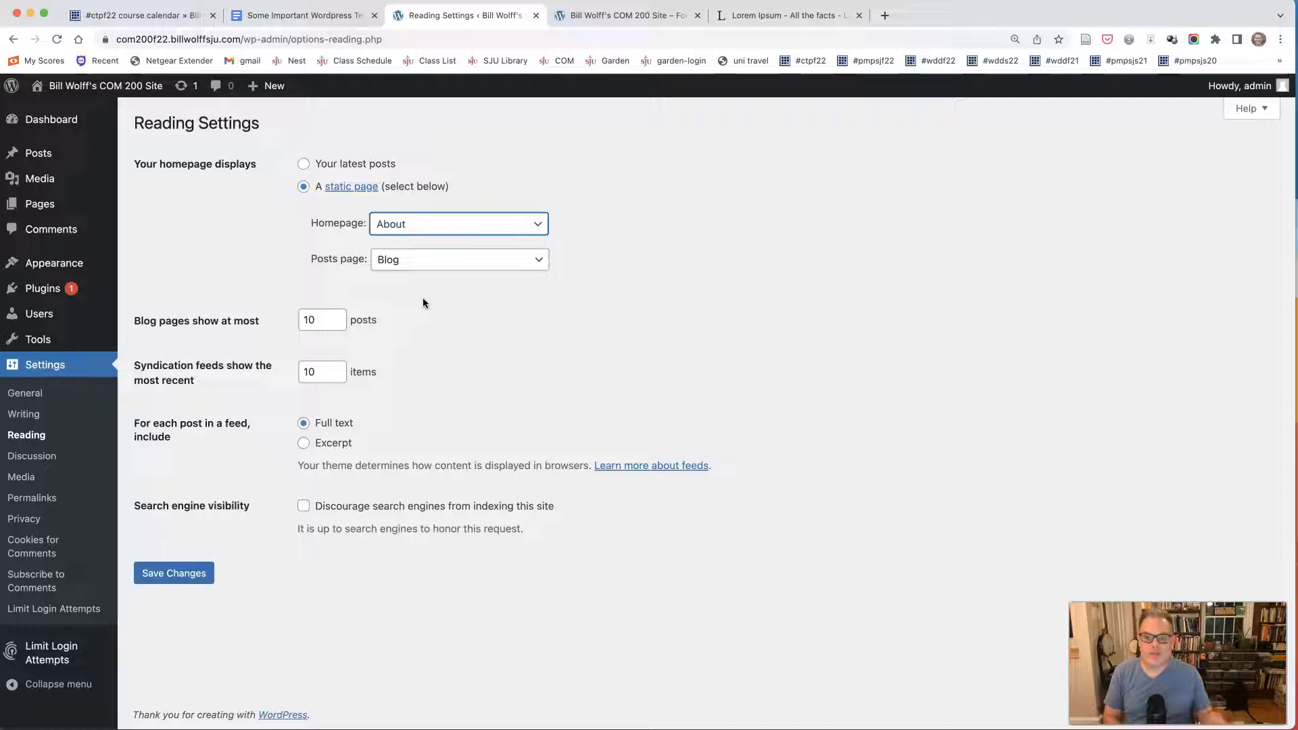
pyautogui.click(416, 263)
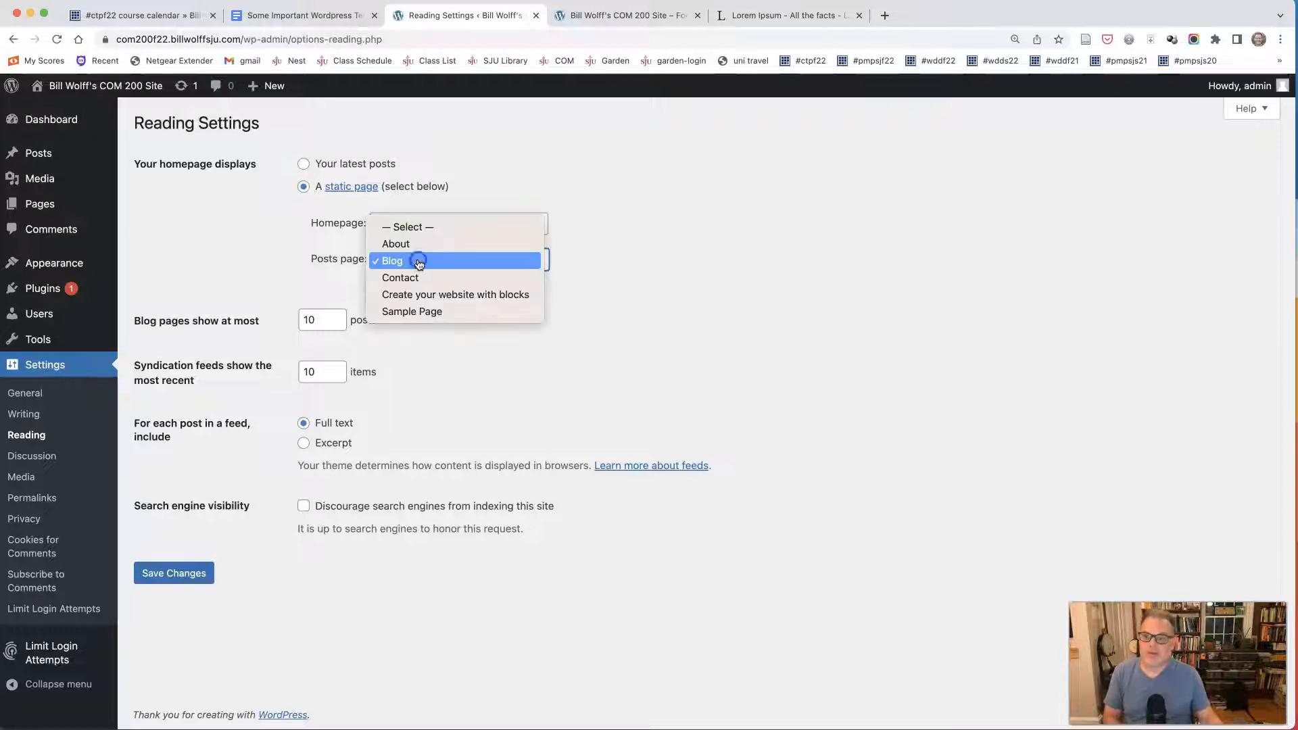
pyautogui.click(419, 262)
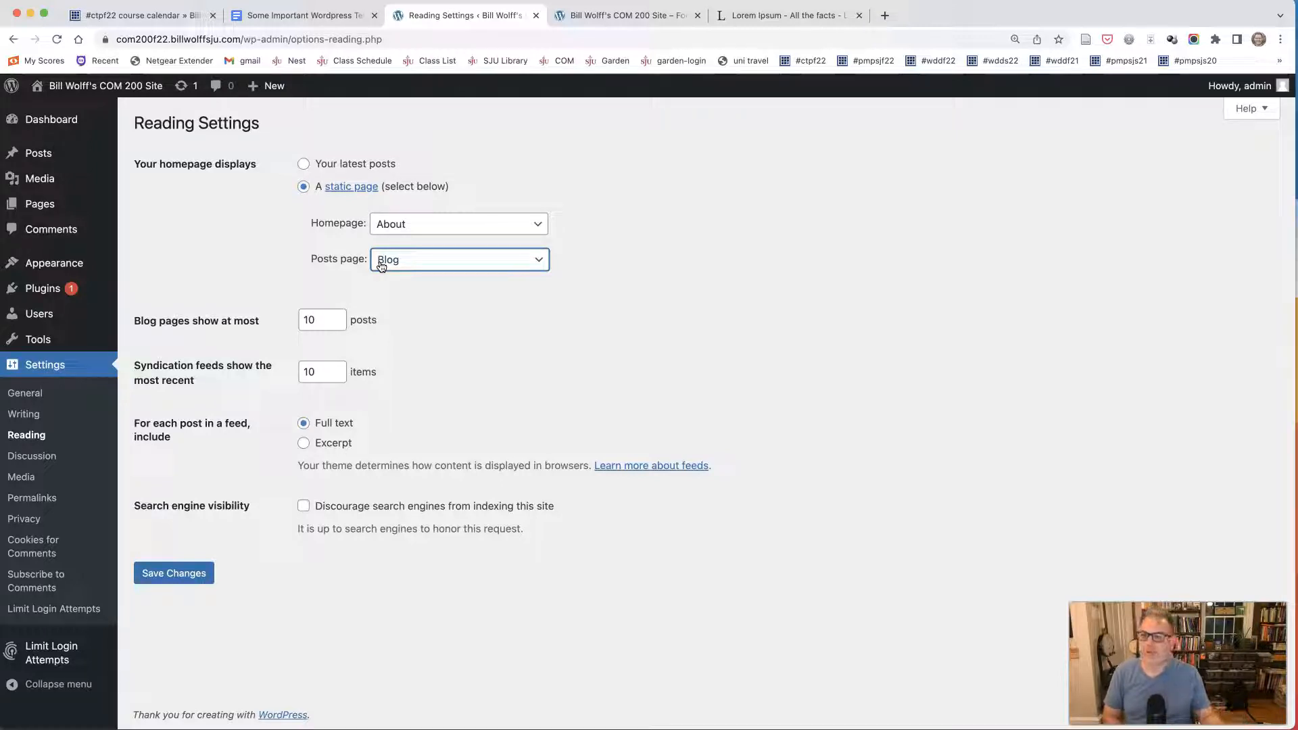
pyautogui.click(188, 572)
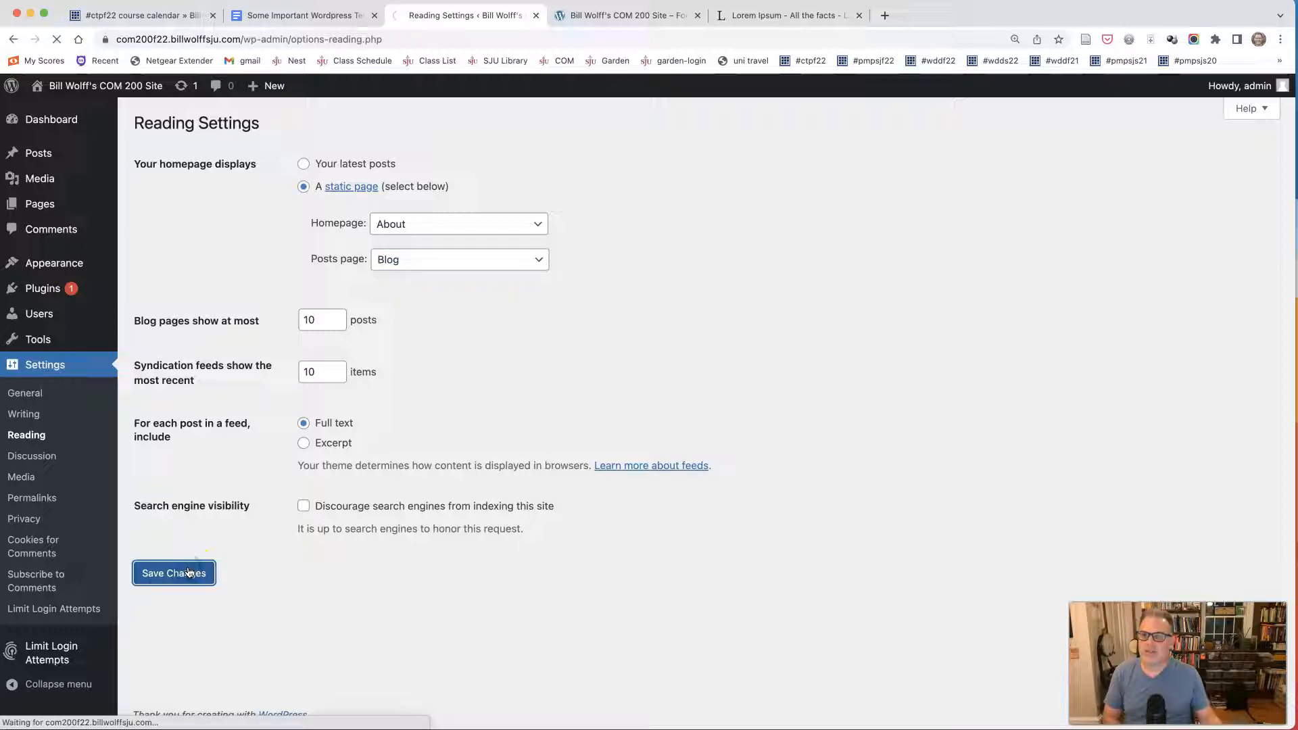
# Reload the live site's homepage and review the text it displays.
pyautogui.click(618, 15)
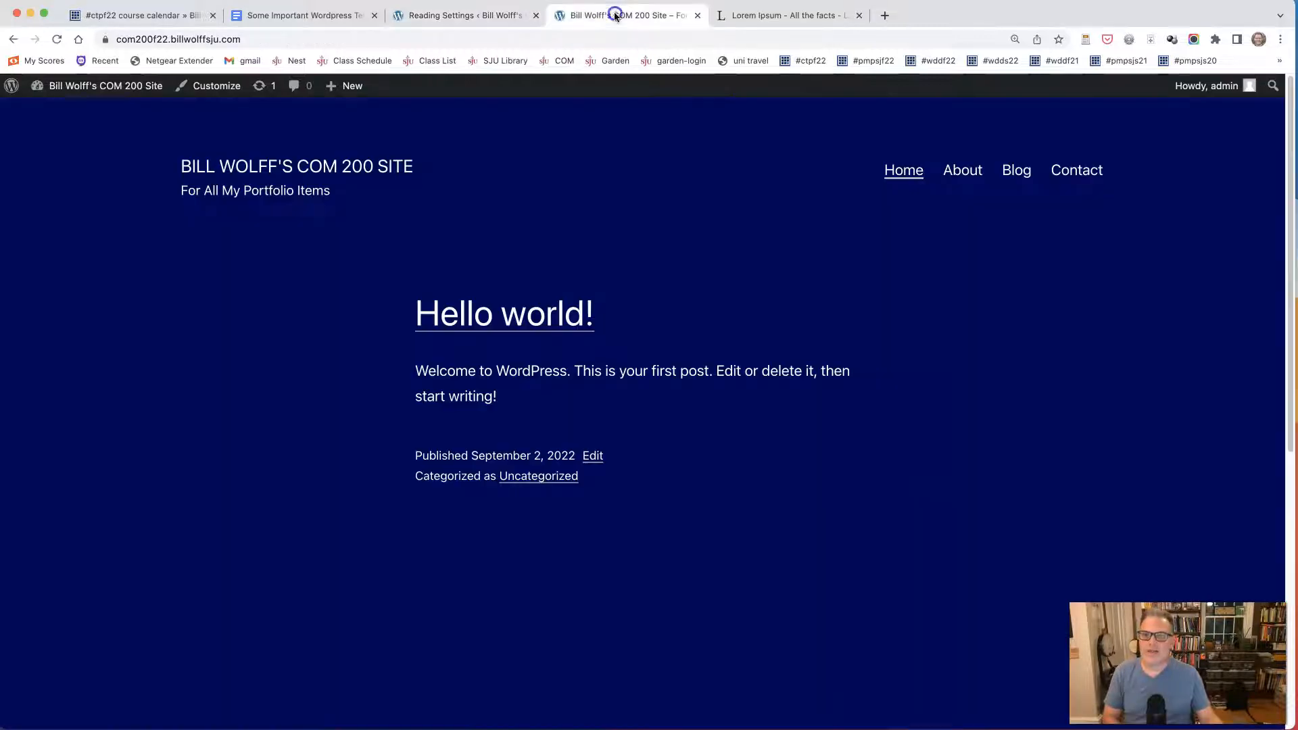
pyautogui.click(52, 40)
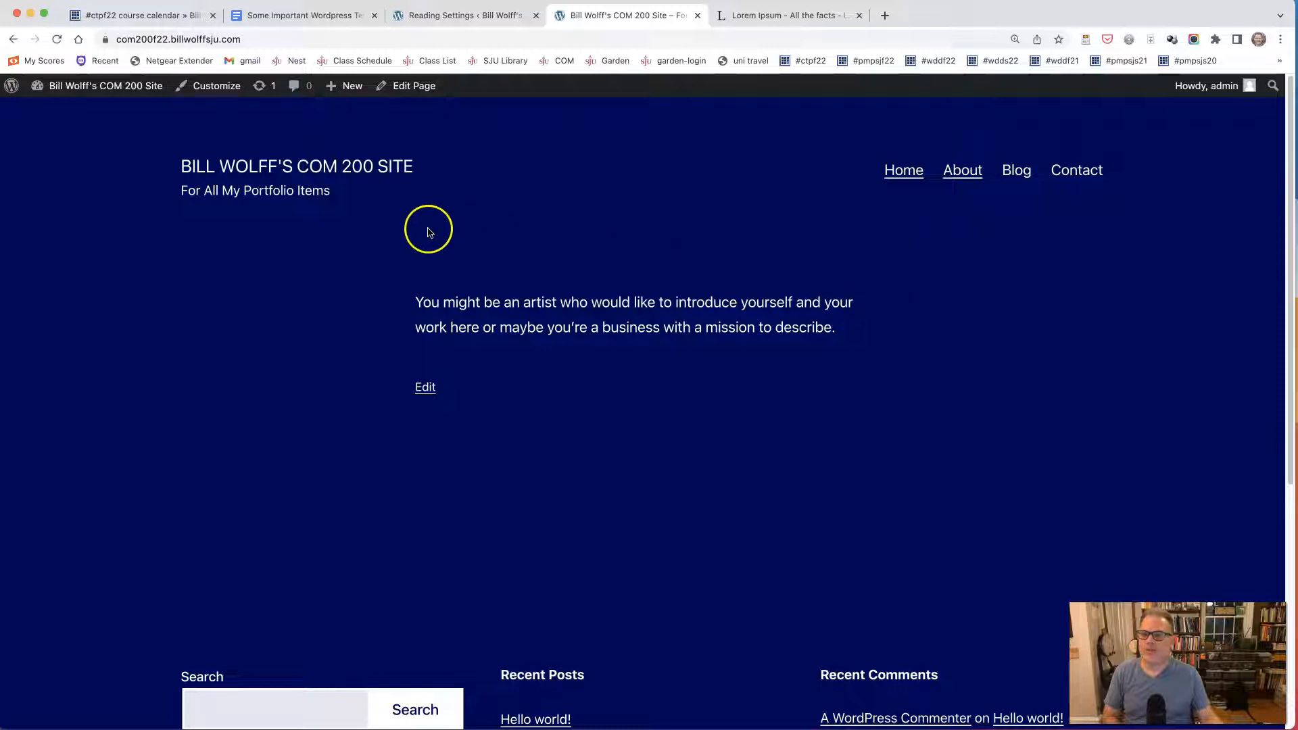
pyautogui.moveTo(418, 301); pyautogui.dragTo(864, 329)
pyautogui.click(866, 332)
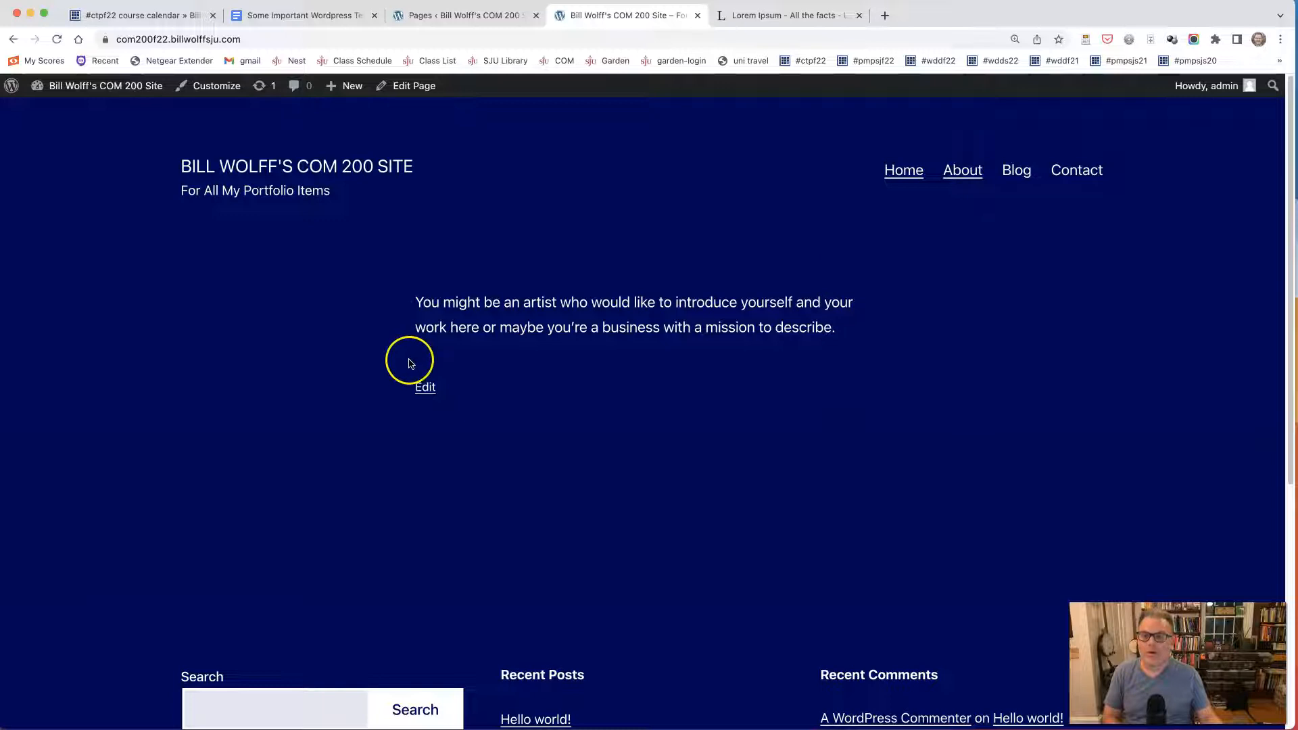
# Open the installed plugins list, and review the Plugins definition and recommended plugins in the Wordpress terms document in Google Docs.
pyautogui.click(438, 15)
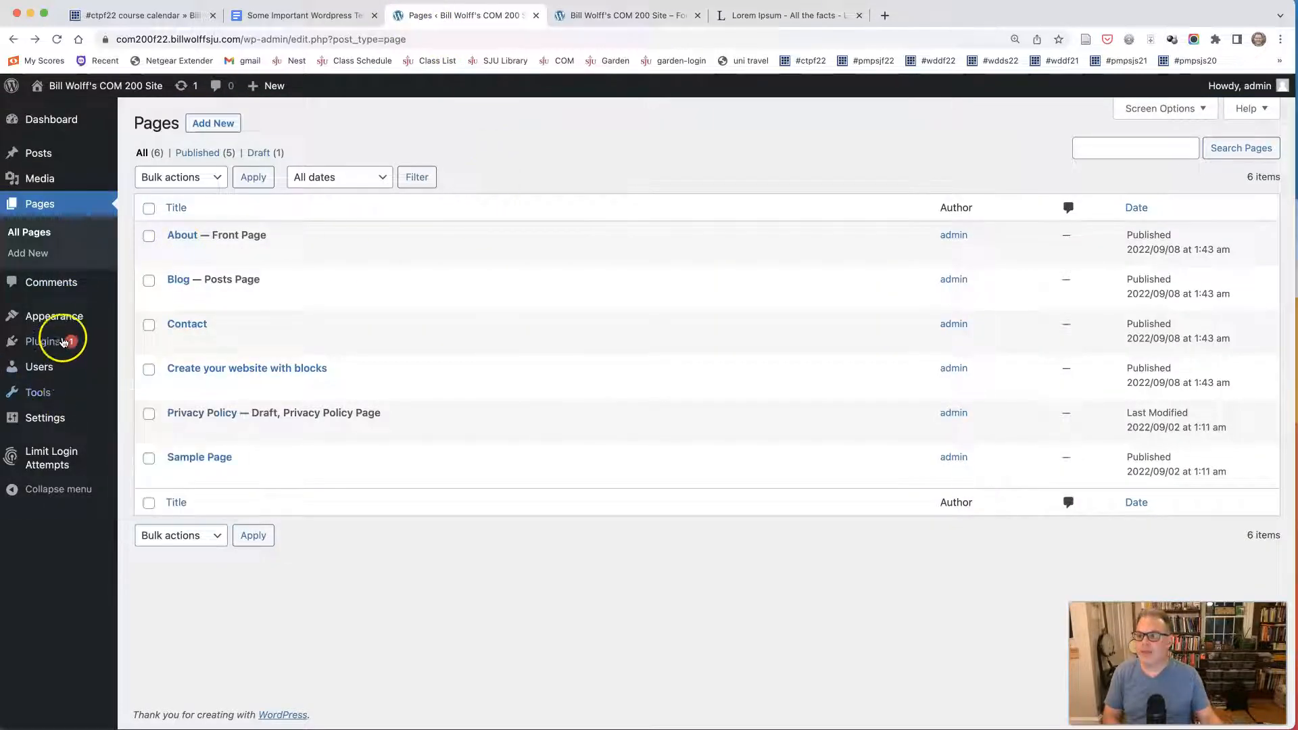
pyautogui.moveTo(61, 325)
pyautogui.click(40, 345)
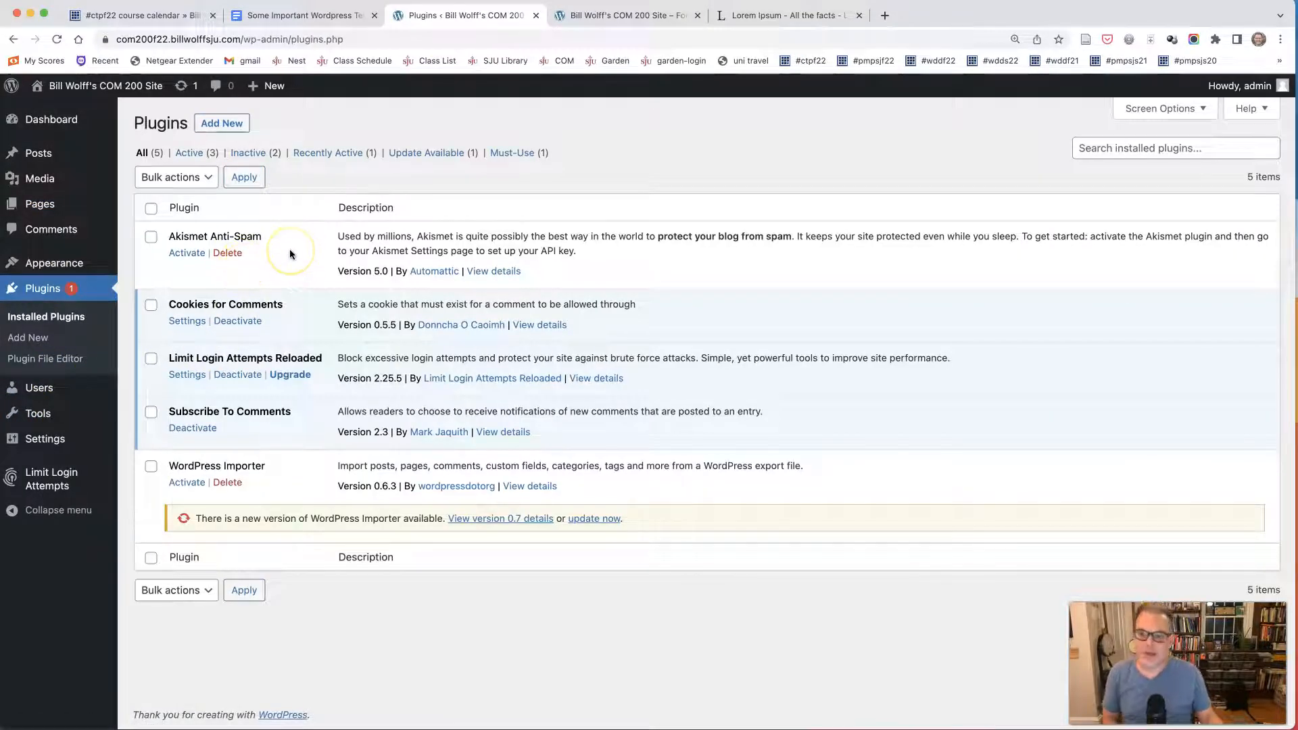
pyautogui.click(310, 14)
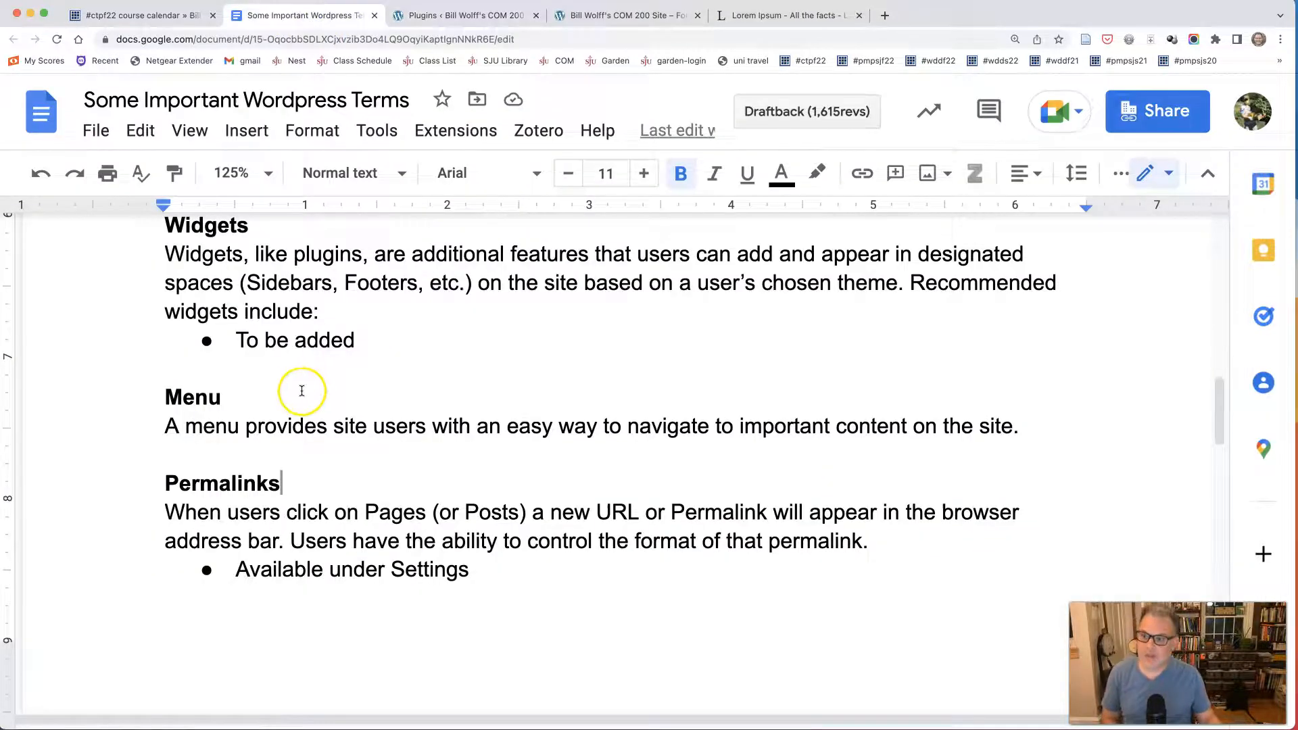
pyautogui.scroll(5, 301, 391)
pyautogui.scroll(1, 299, 397)
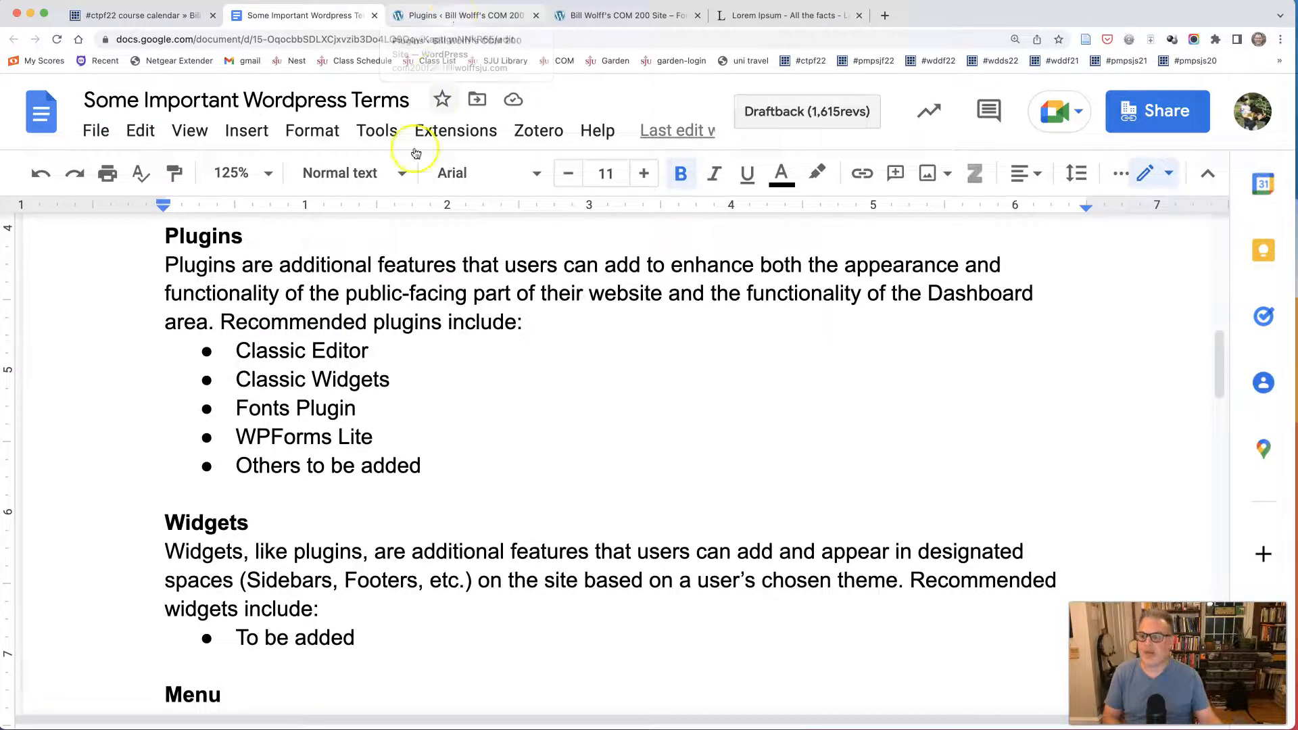
# Highlight each recommended plugin in the terms document: Classic Editor, Classic Widgets, Fonts Plugin and WPForms Lite.
pyautogui.click(237, 350)
pyautogui.moveTo(259, 350); pyautogui.dragTo(371, 350)
pyautogui.moveTo(237, 379); pyautogui.dragTo(400, 377)
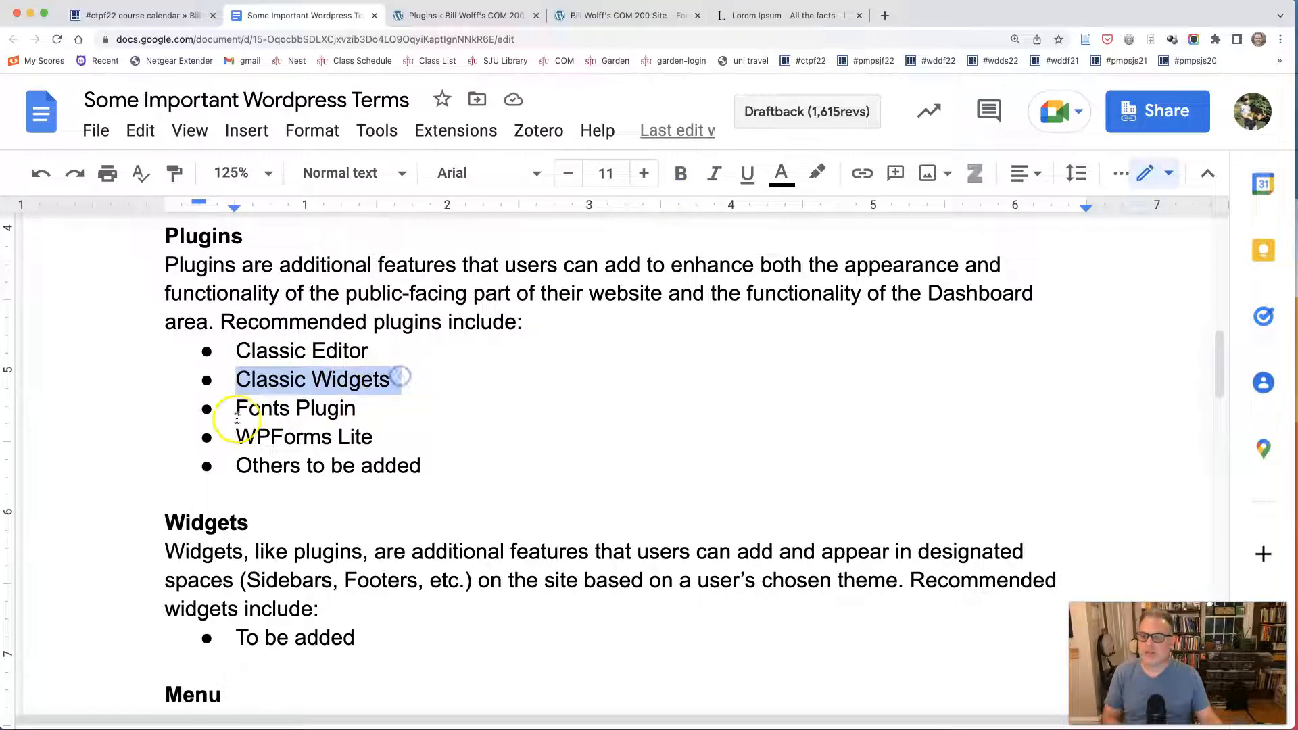
pyautogui.moveTo(238, 409); pyautogui.dragTo(357, 409)
pyautogui.moveTo(236, 437); pyautogui.dragTo(372, 437)
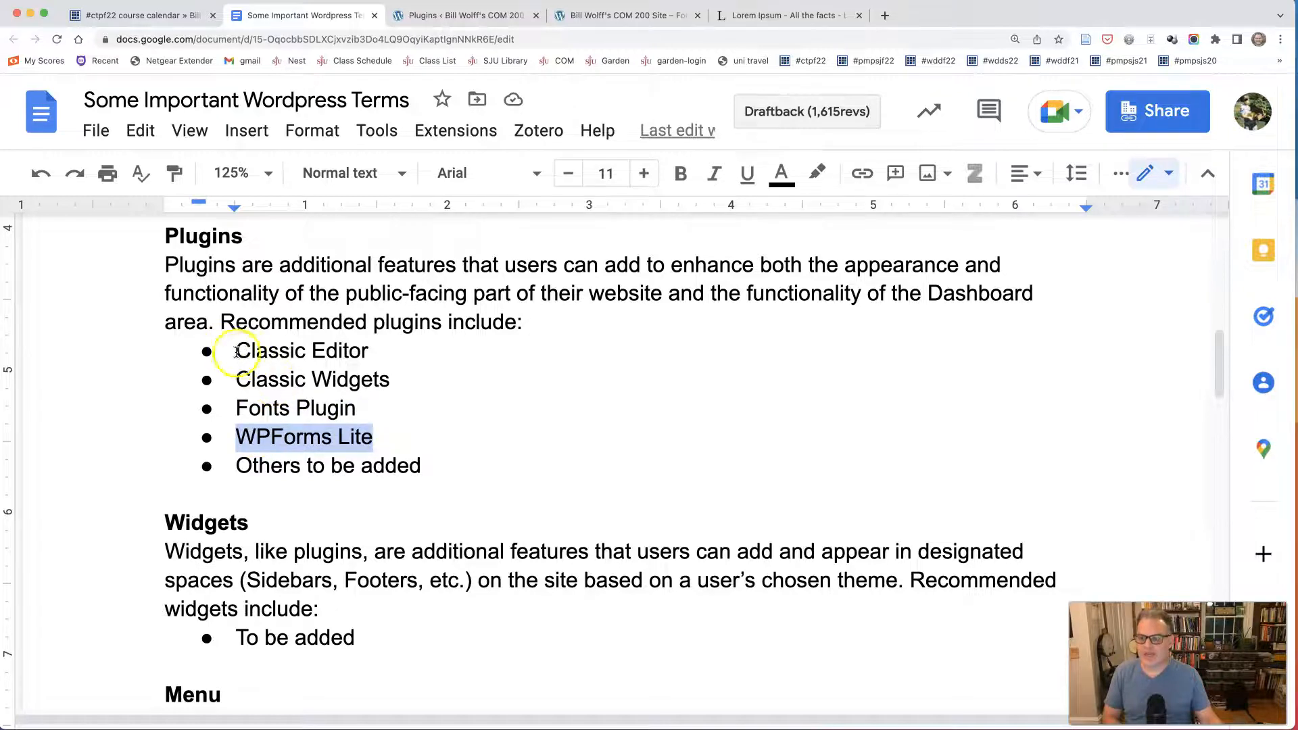
# Switch to the WordPress dashboard, install and activate the Classic Editor plugin, and check its entry among the installed plugins.
pyautogui.click(458, 15)
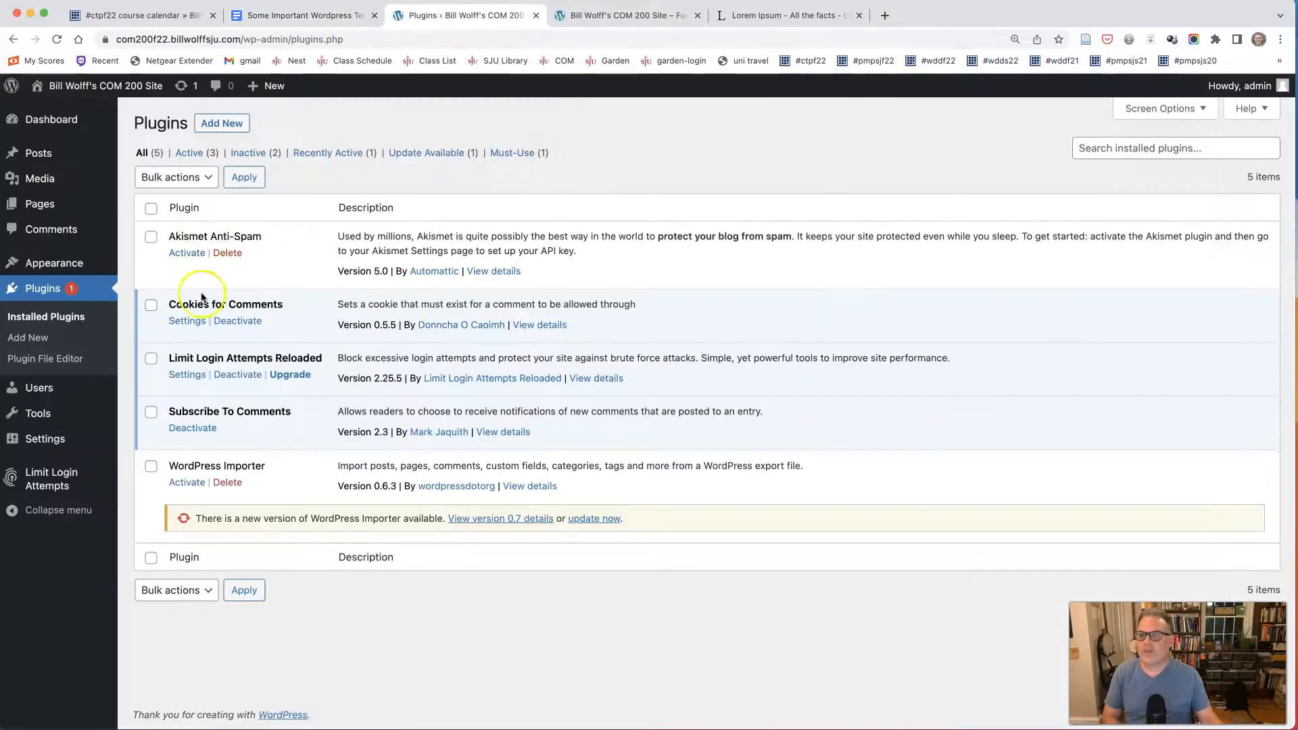
pyautogui.click(221, 127)
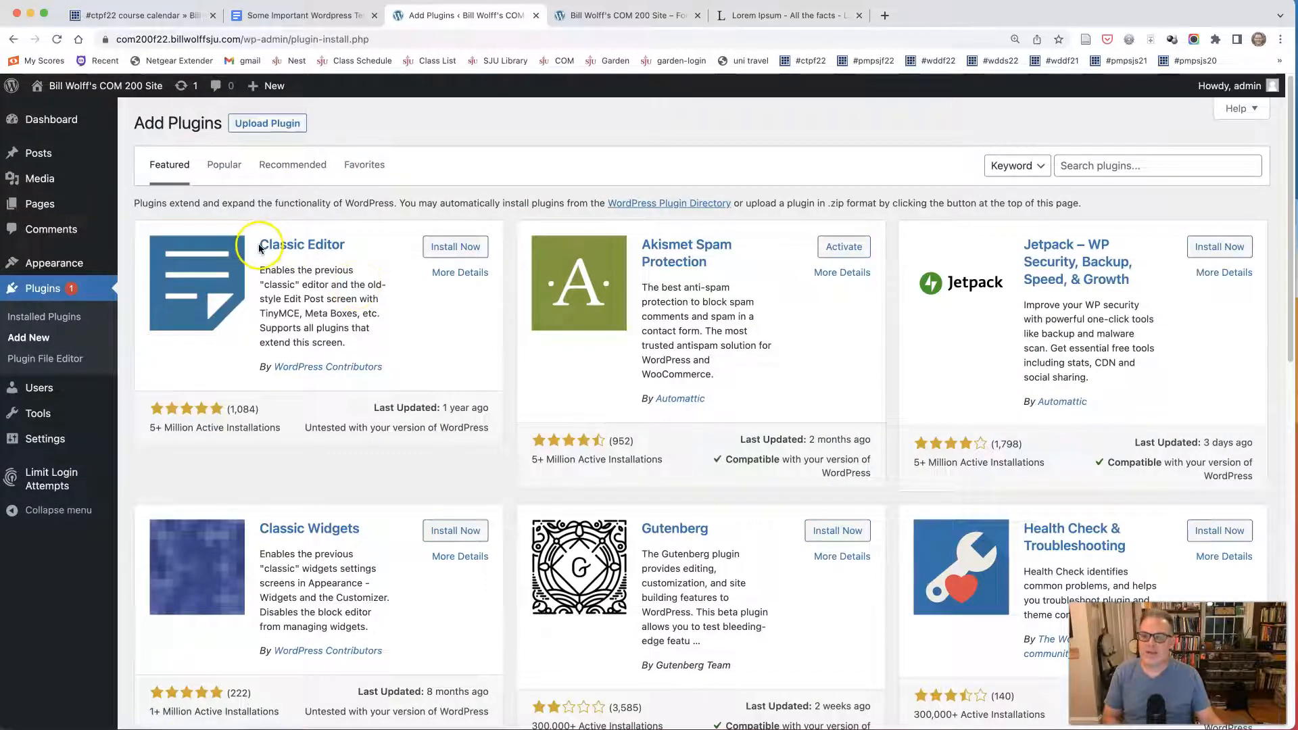
pyautogui.click(443, 248)
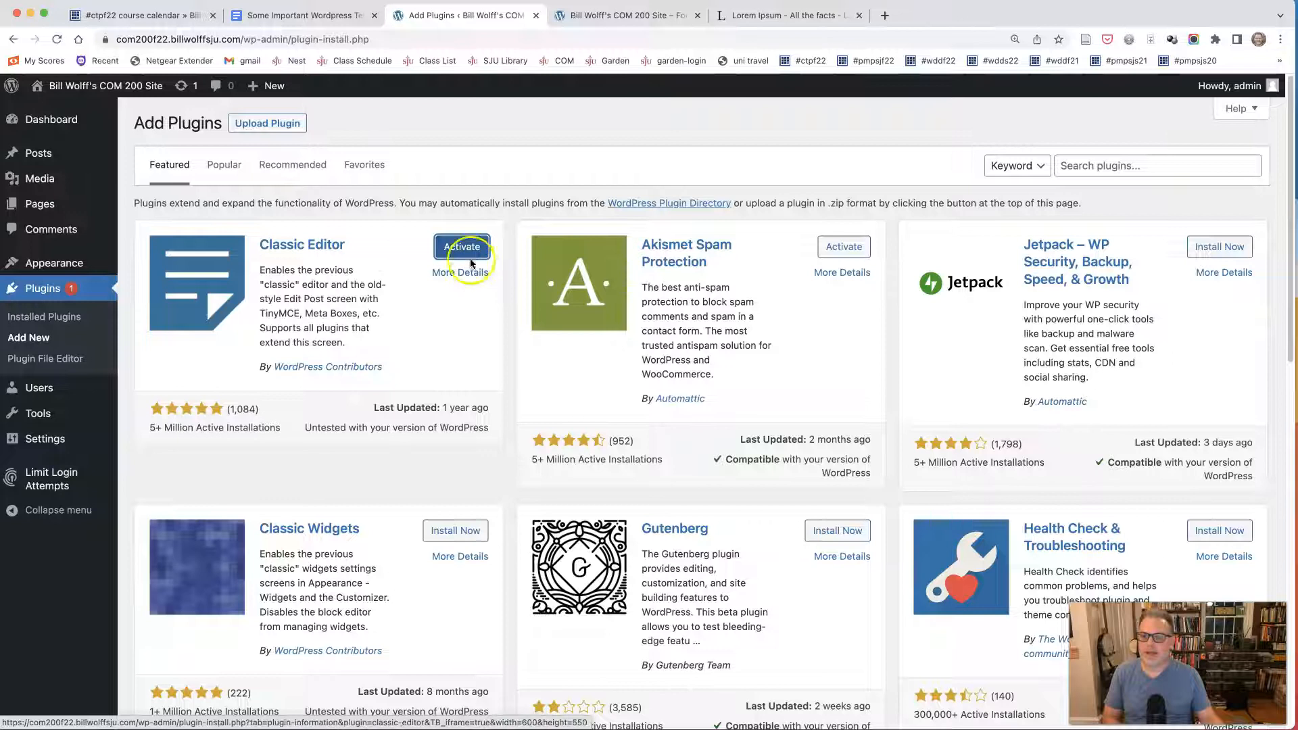
pyautogui.click(464, 254)
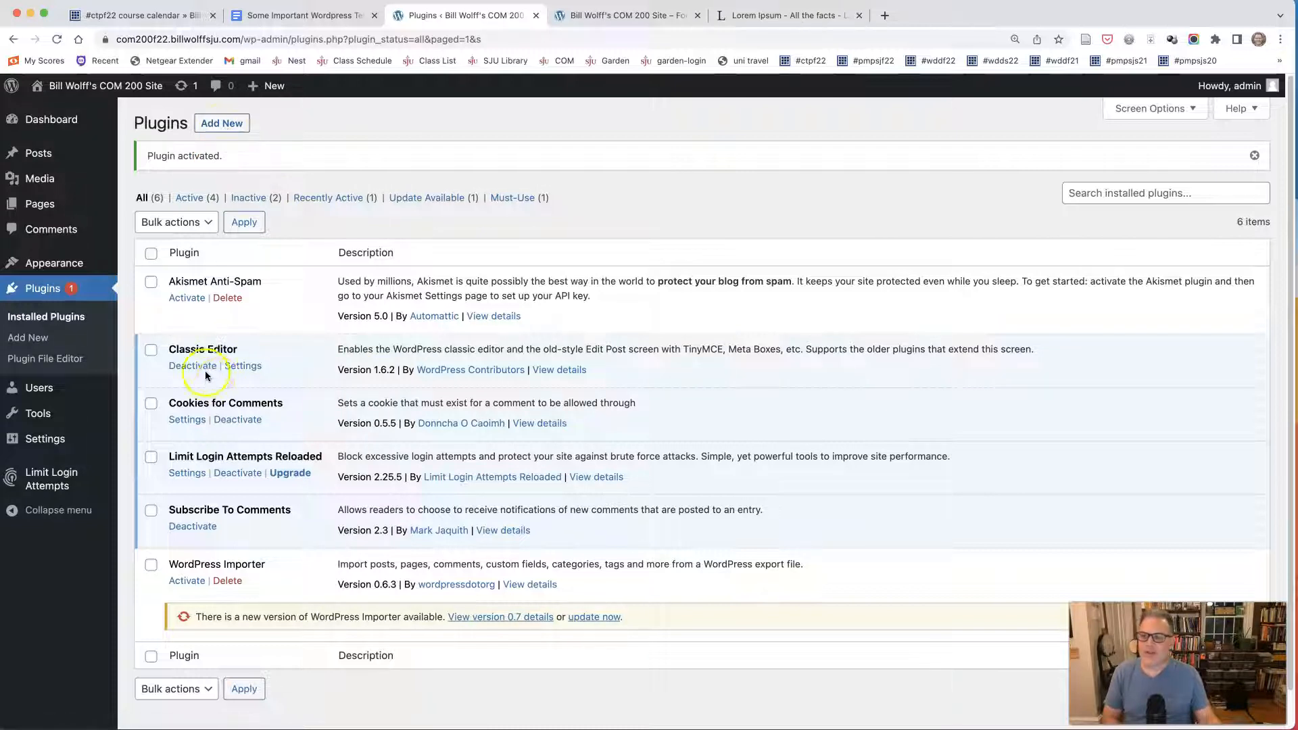
pyautogui.moveTo(168, 352); pyautogui.dragTo(241, 354)
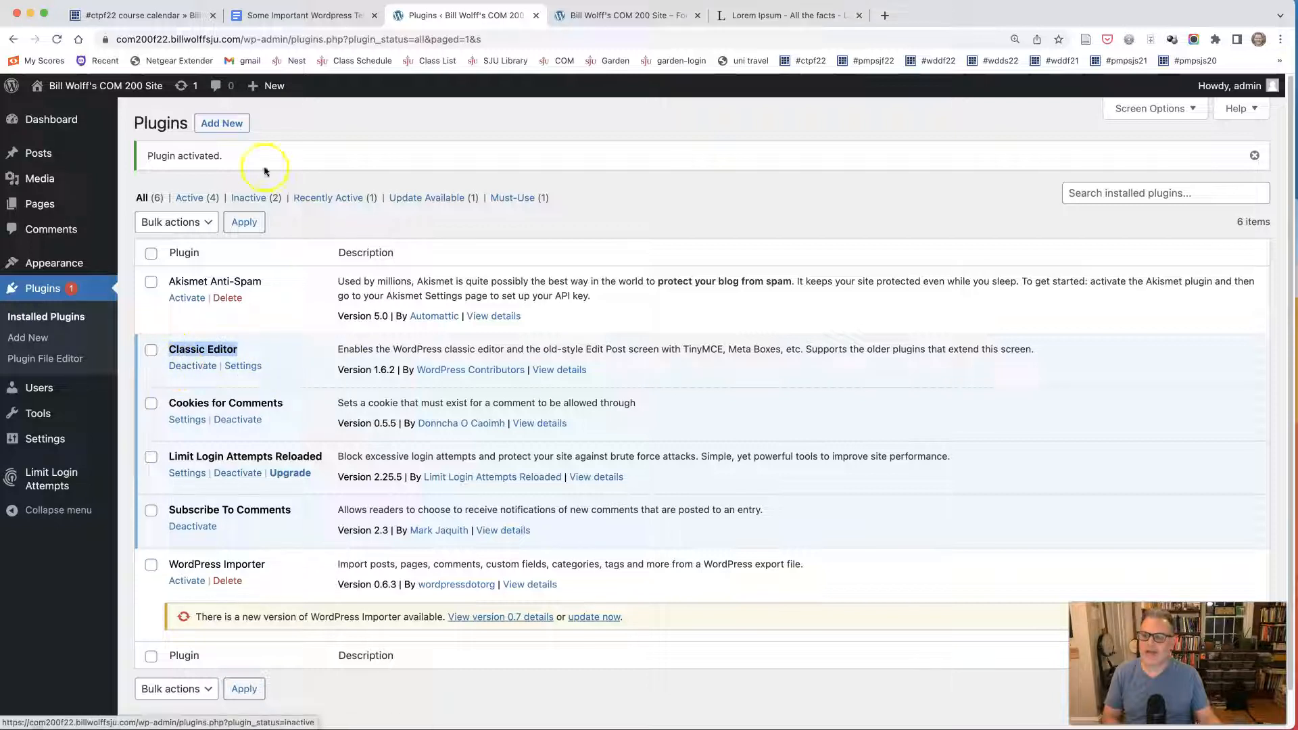
# Install and activate the Classic Widgets plugin from the featured plugins.
pyautogui.click(229, 126)
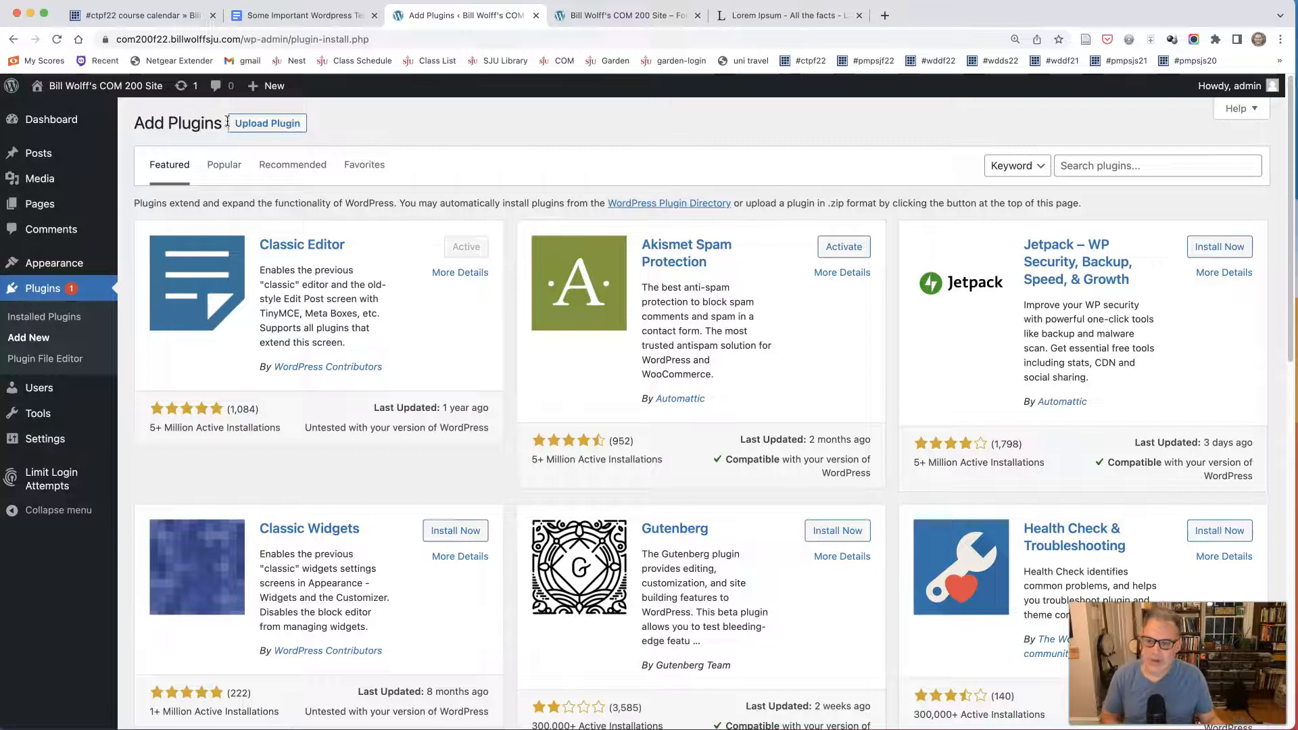
pyautogui.click(450, 538)
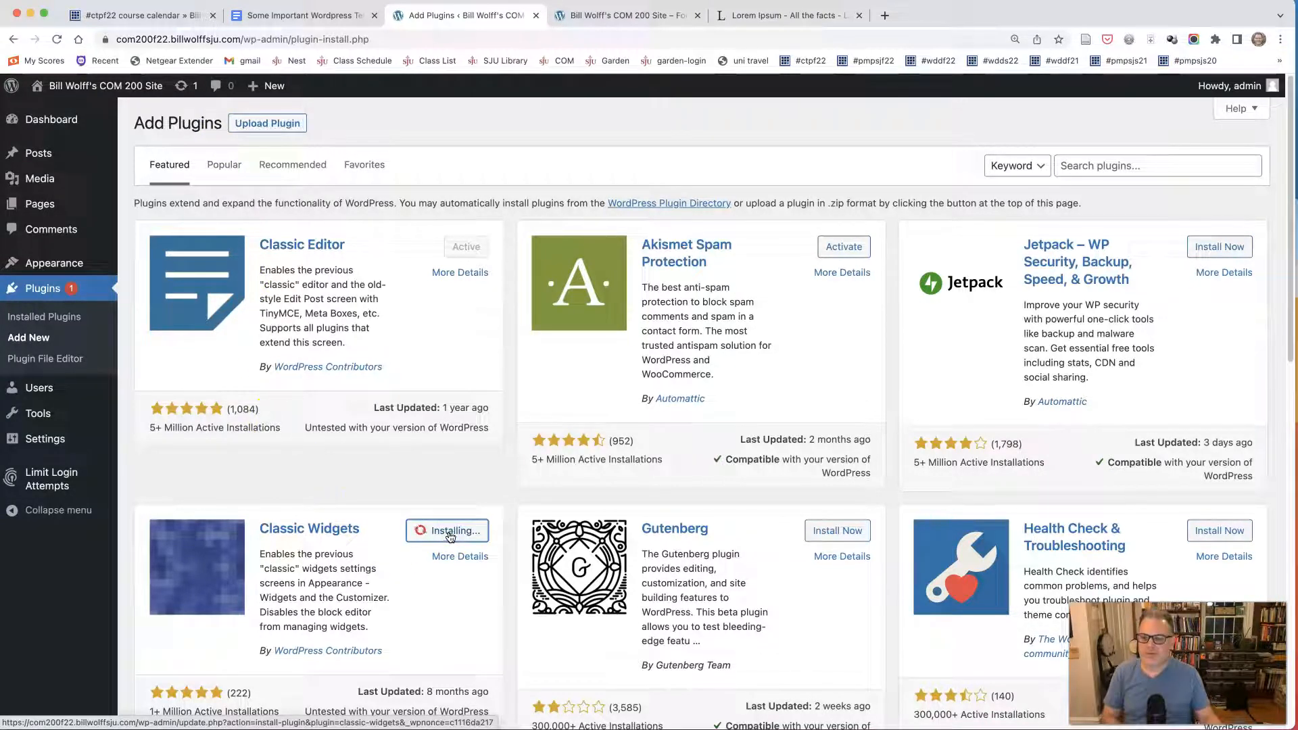
pyautogui.click(450, 536)
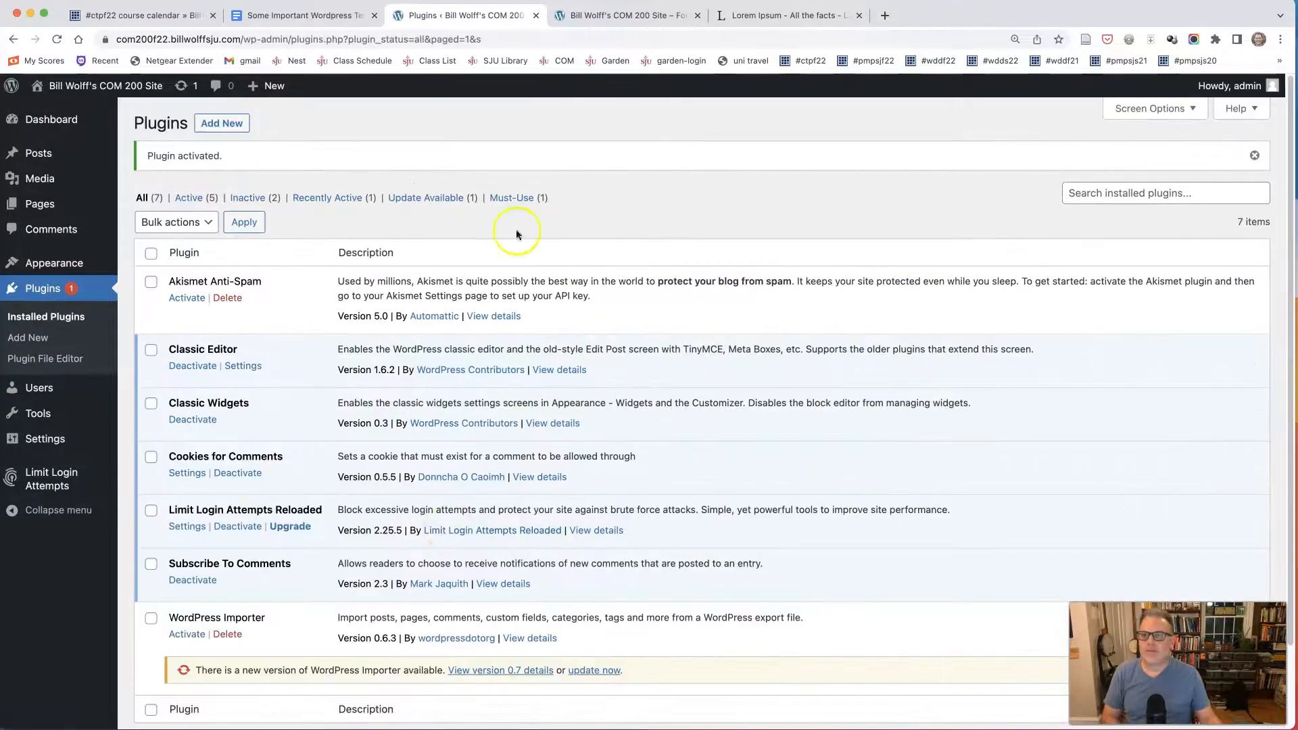
# Check the recommended list in Google Docs, search WordPress plugins for "fonts plugin", and install and activate Fonts Plugin | Google Fonts Typography.
pyautogui.click(272, 15)
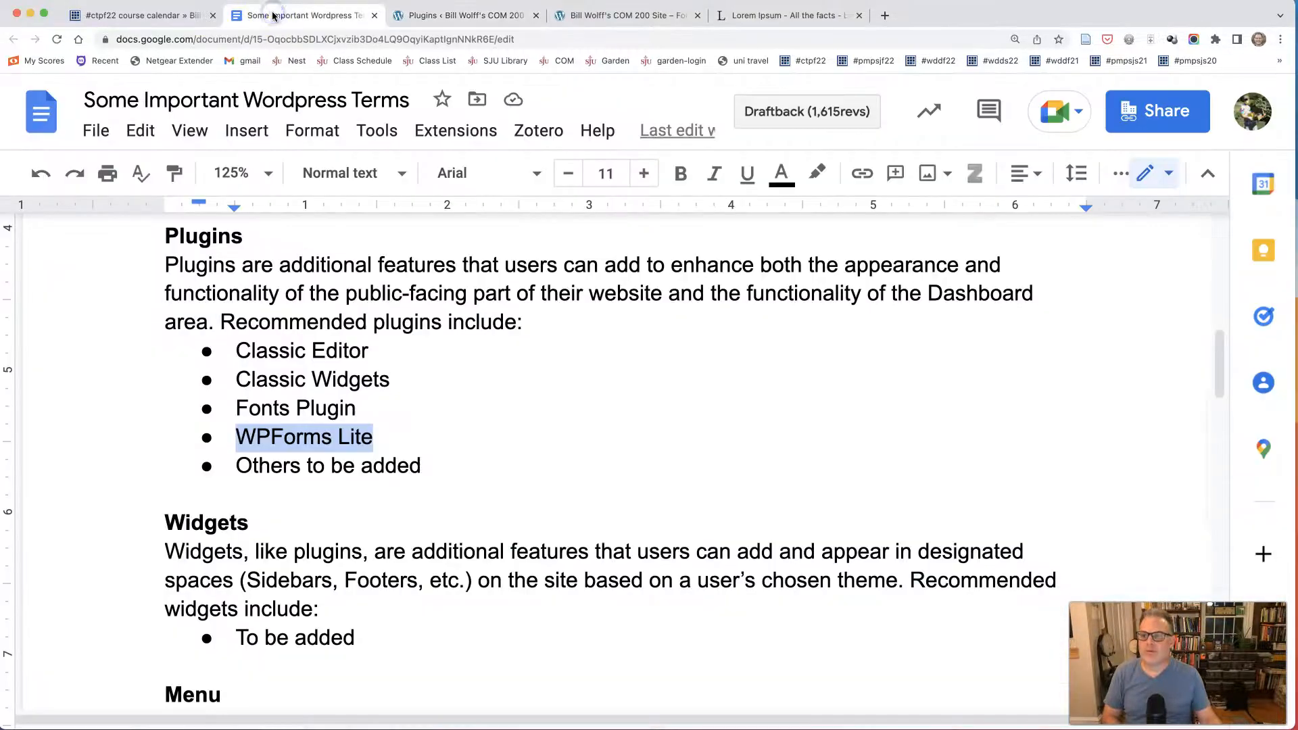
pyautogui.click(431, 18)
pyautogui.click(223, 124)
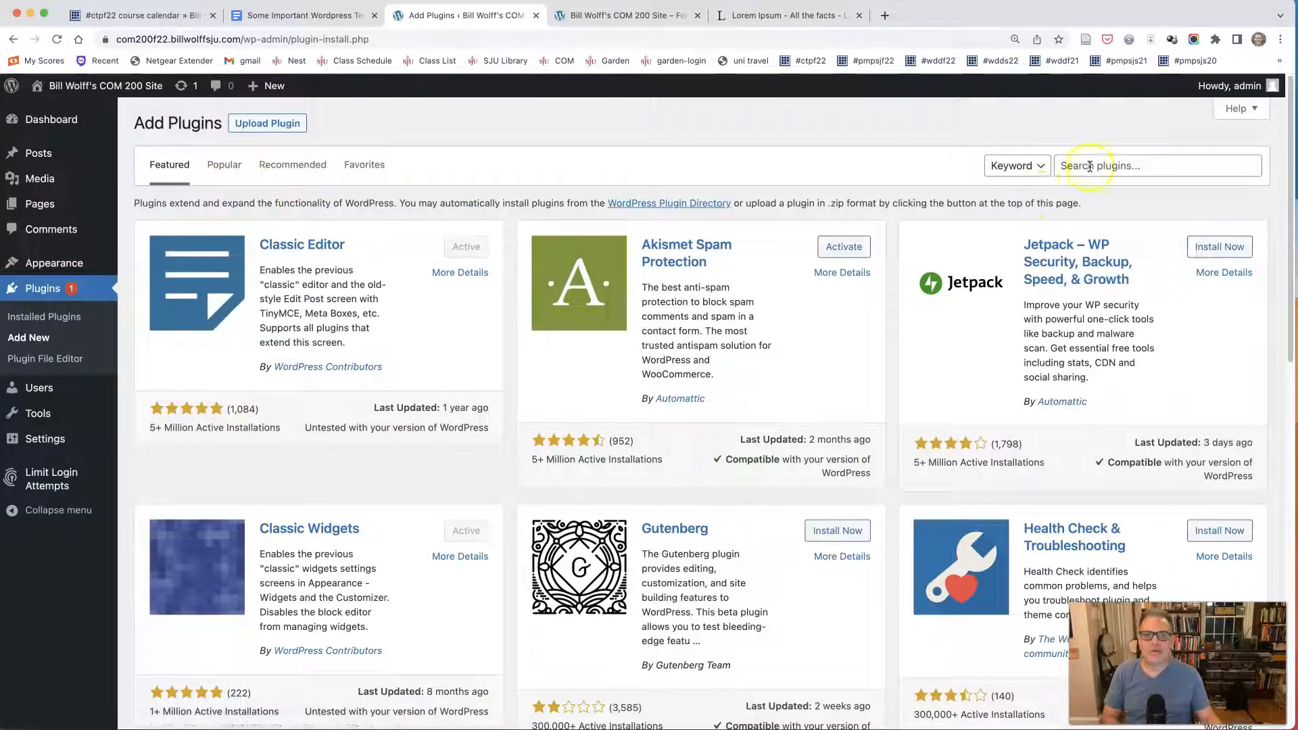
pyautogui.click(1090, 165)
pyautogui.write('fonts')
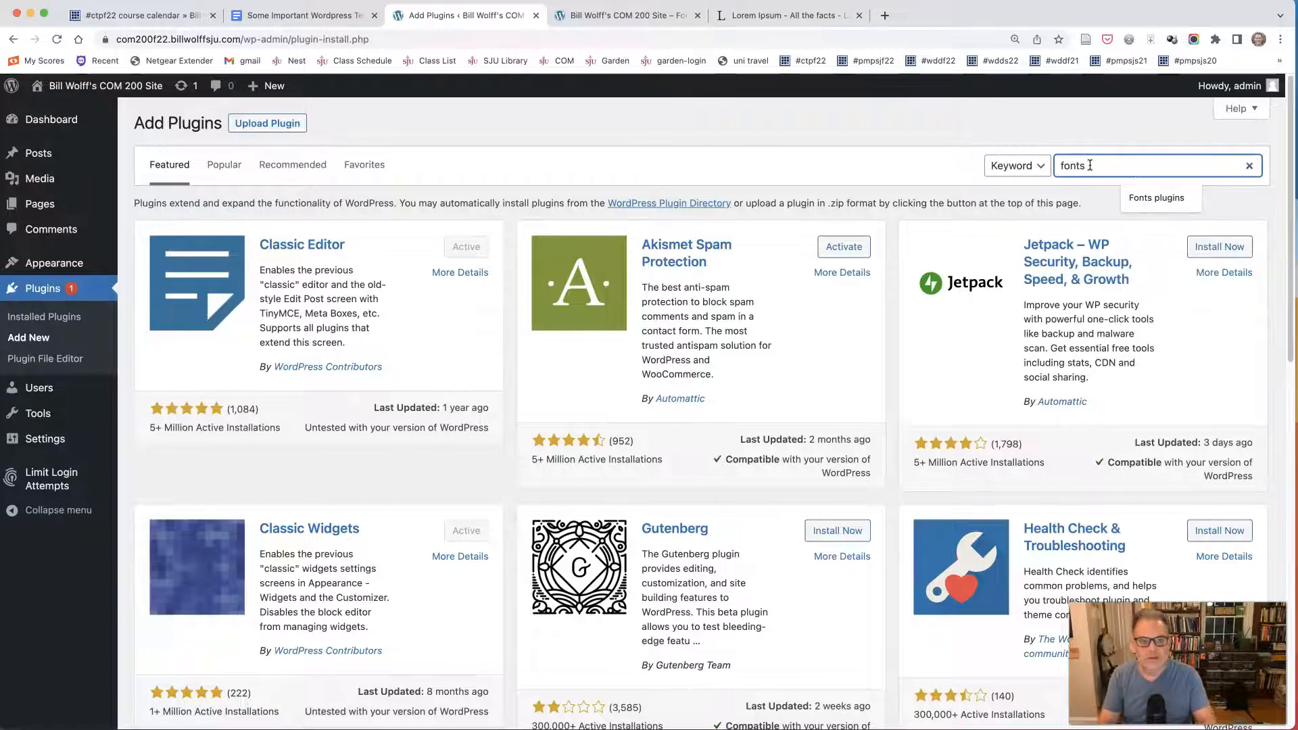
pyautogui.press('Return')
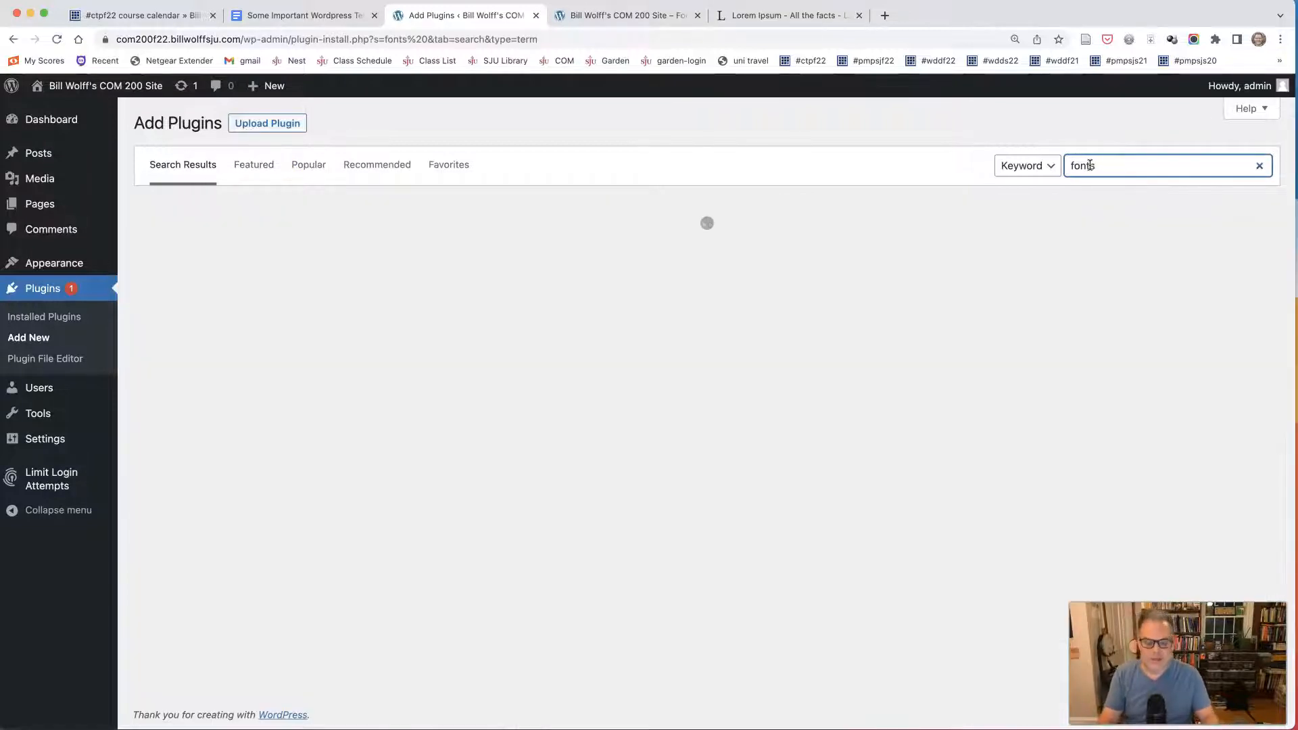
pyautogui.write('bla')
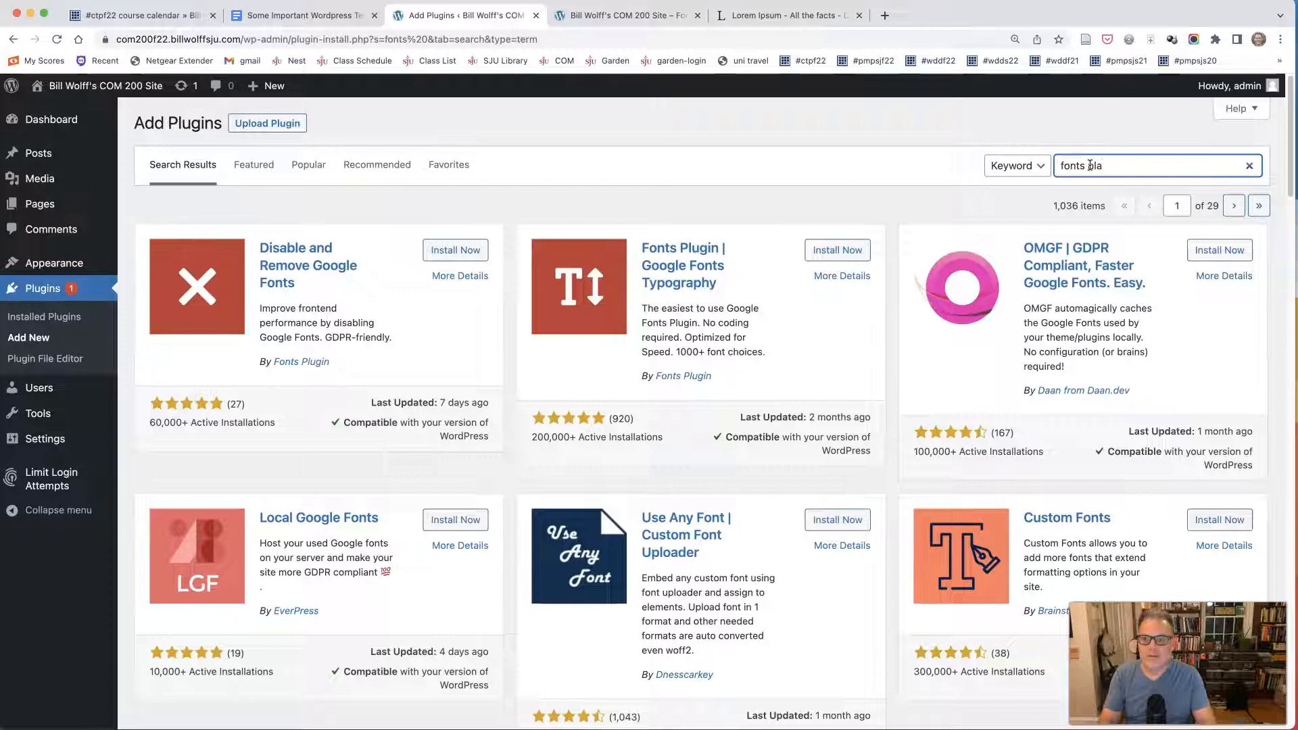
pyautogui.press('BackSpace')
pyautogui.write('ugin')
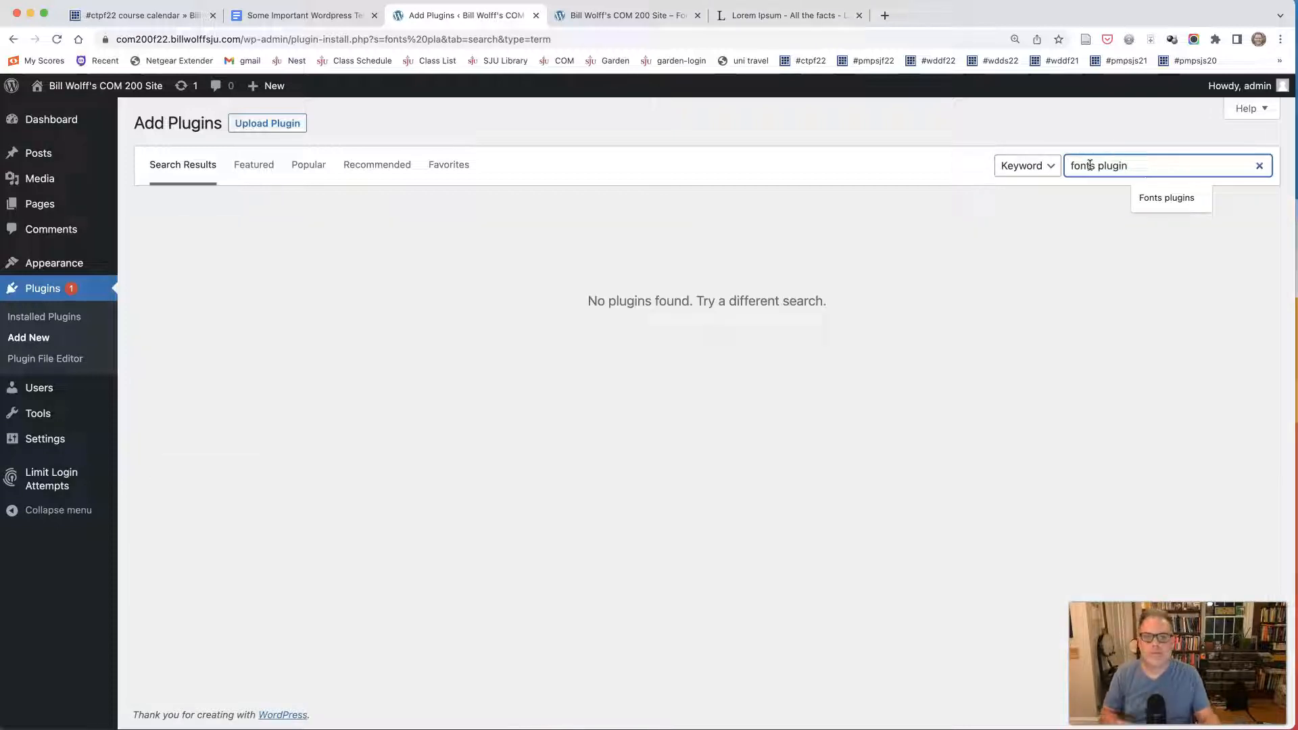
pyautogui.press('Return')
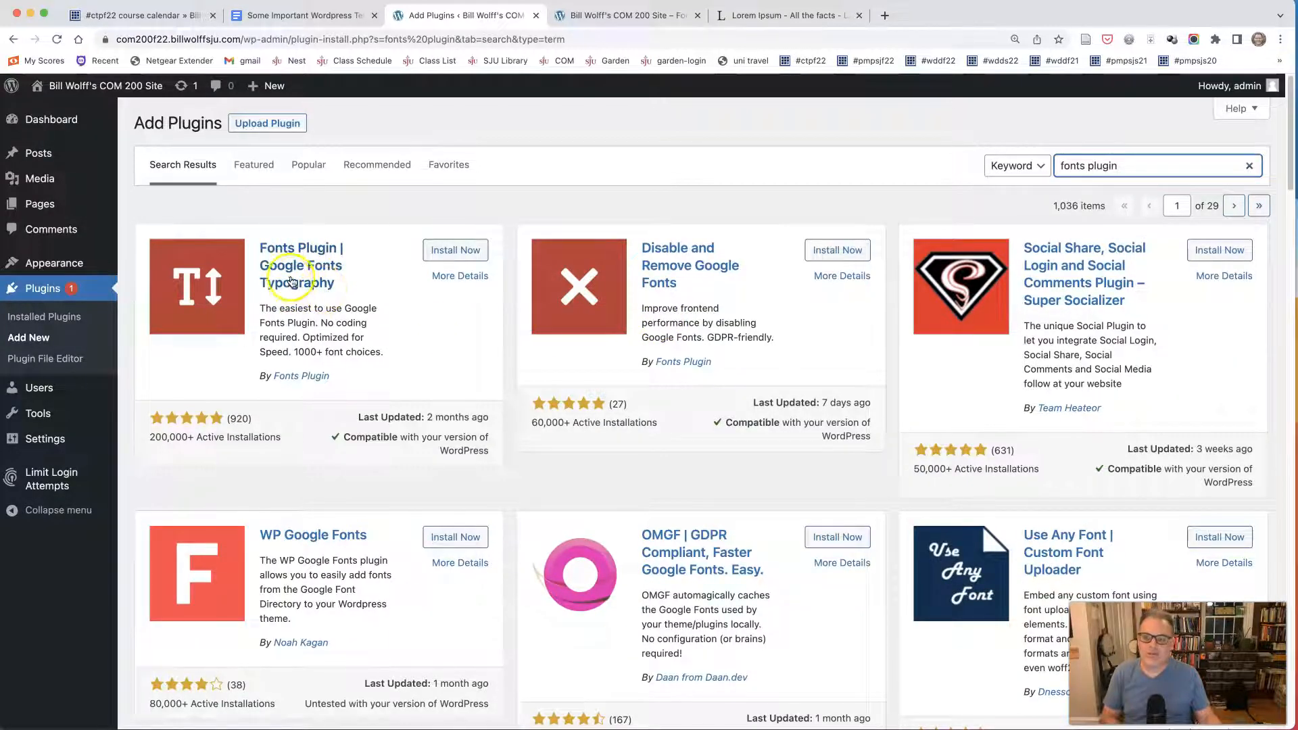
pyautogui.click(452, 250)
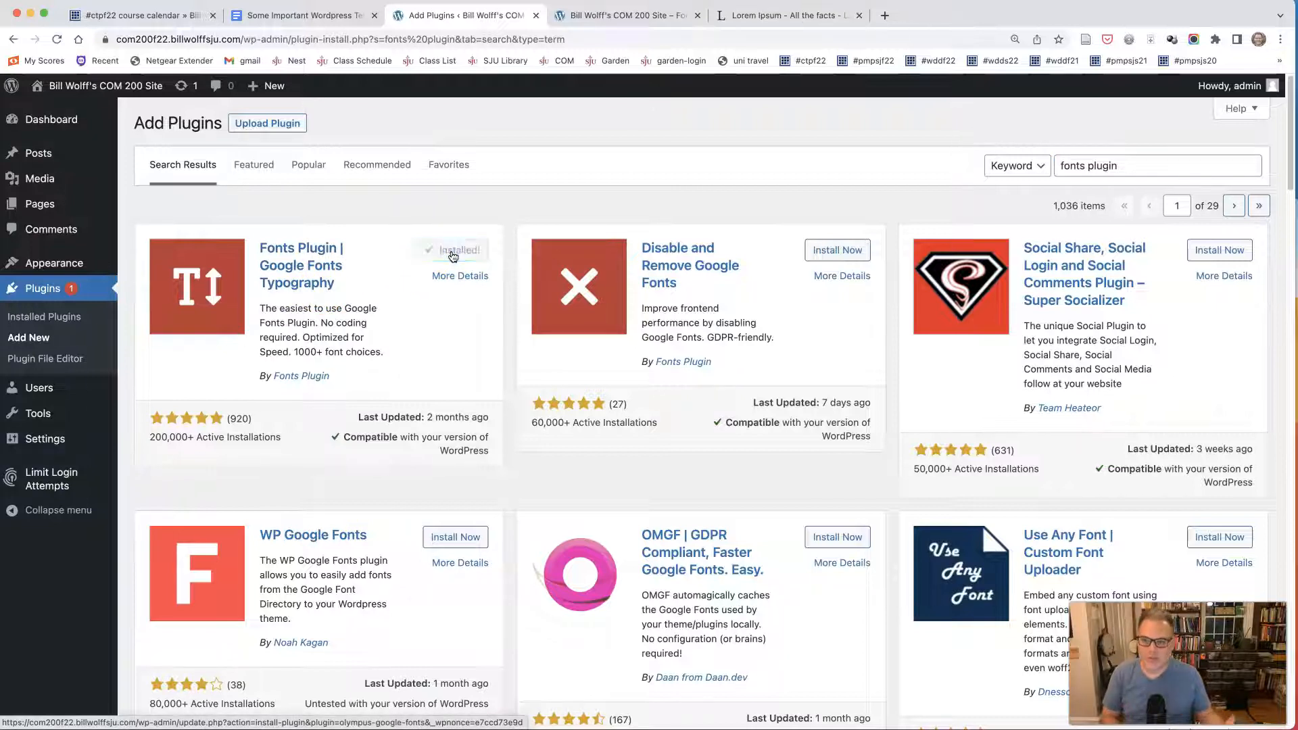
pyautogui.click(450, 249)
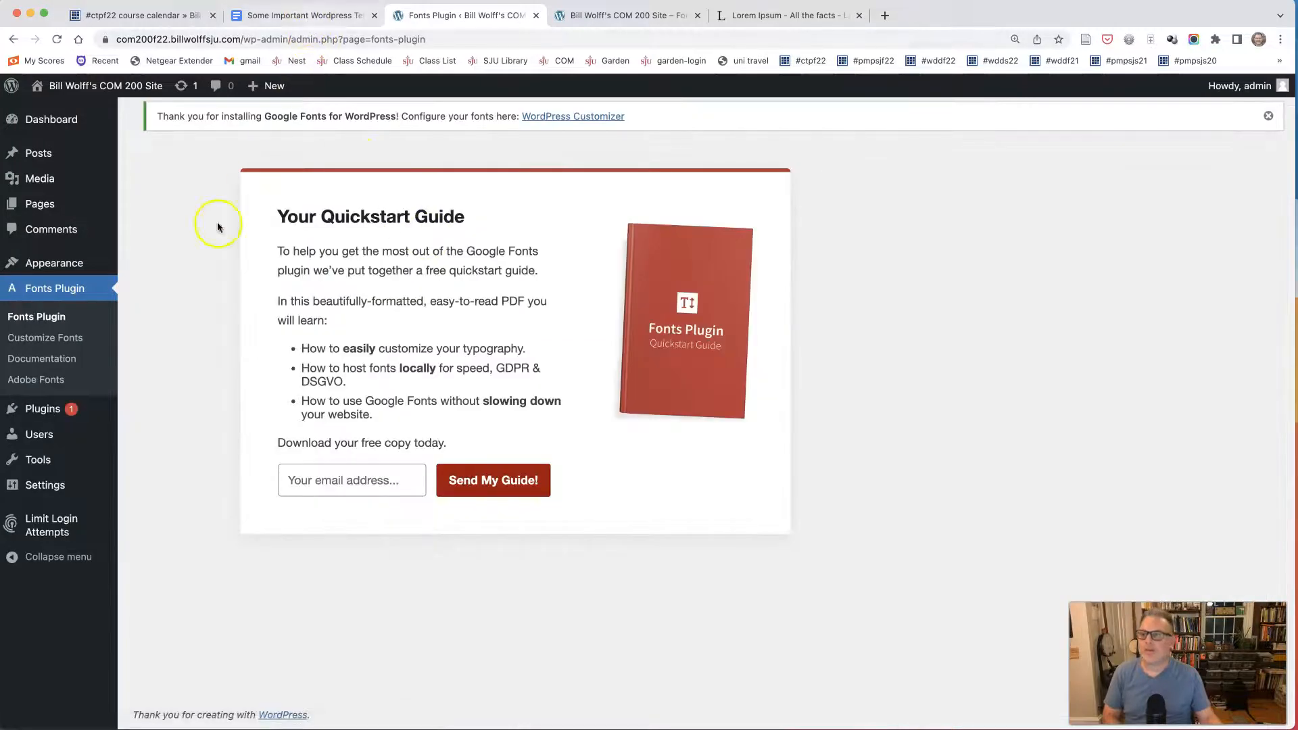
# Copy the plugin name WPForms Lite from the recommended plugins list in Google Docs and return to the WordPress dashboard.
pyautogui.click(286, 17)
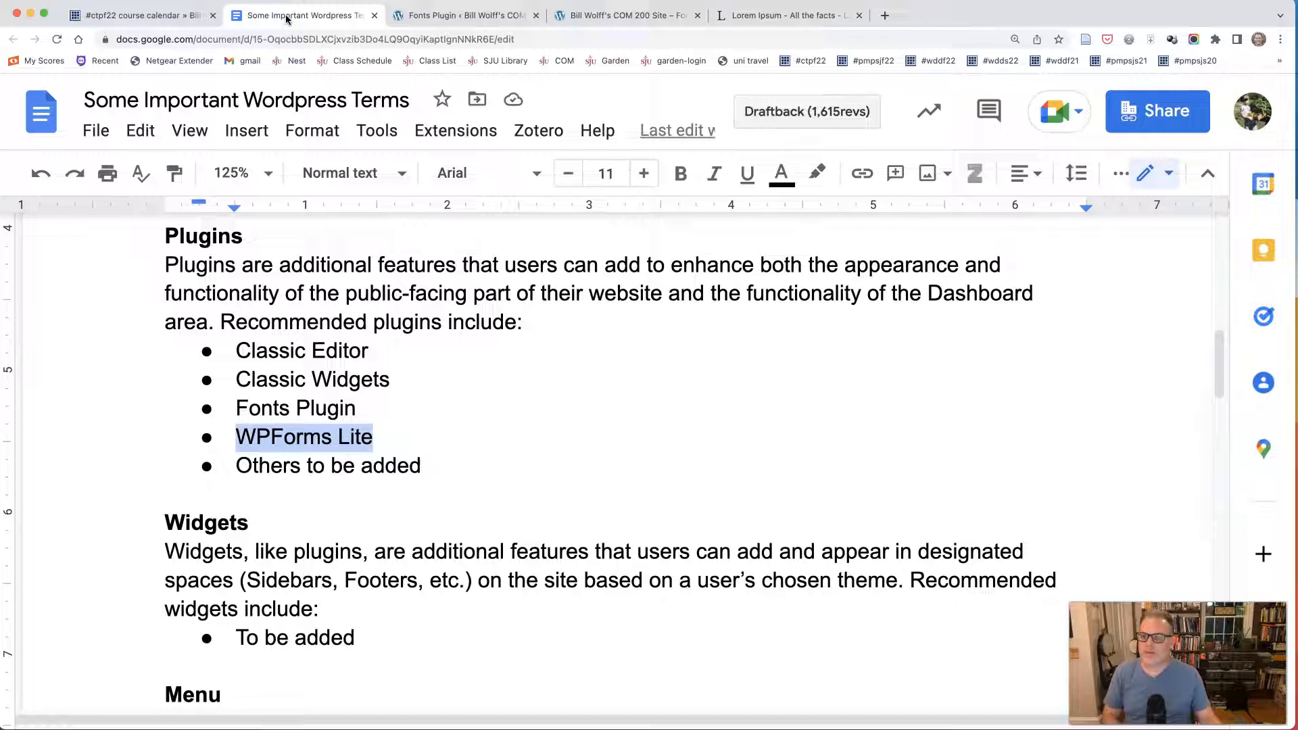
pyautogui.rightClick(263, 438)
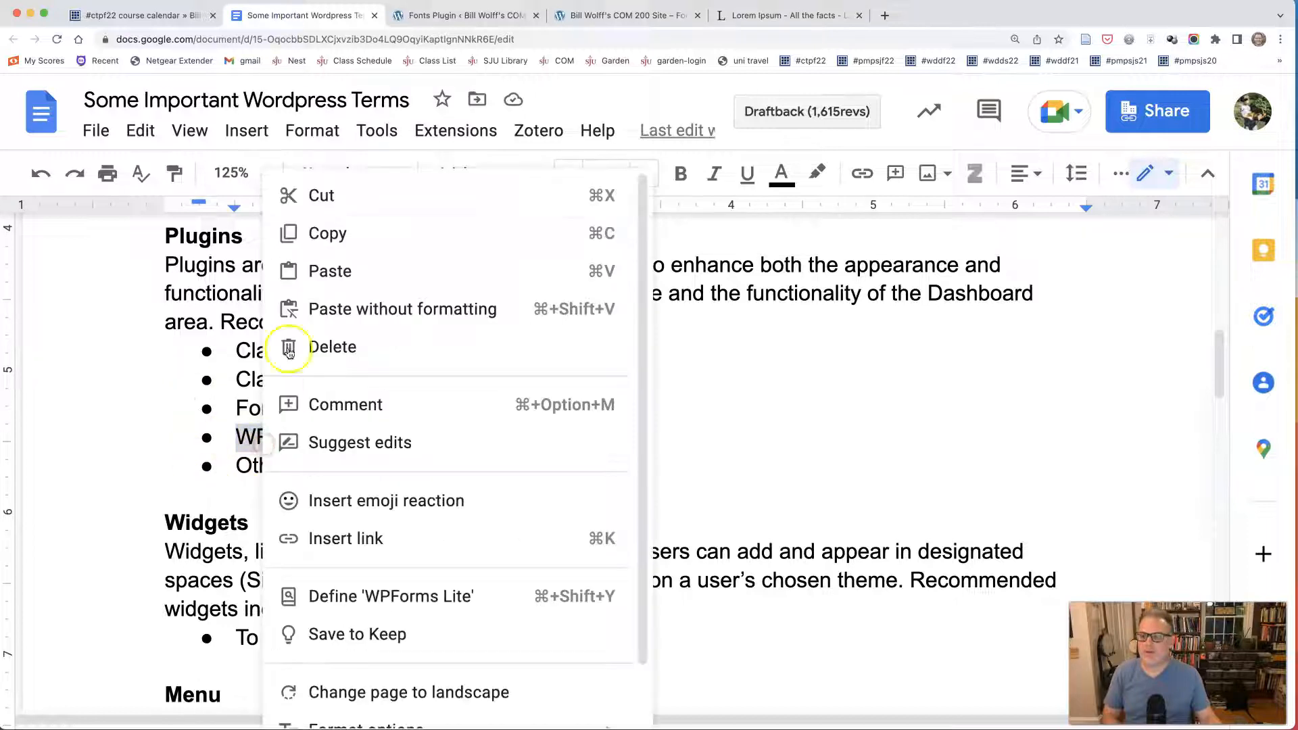
pyautogui.click(303, 235)
pyautogui.click(423, 15)
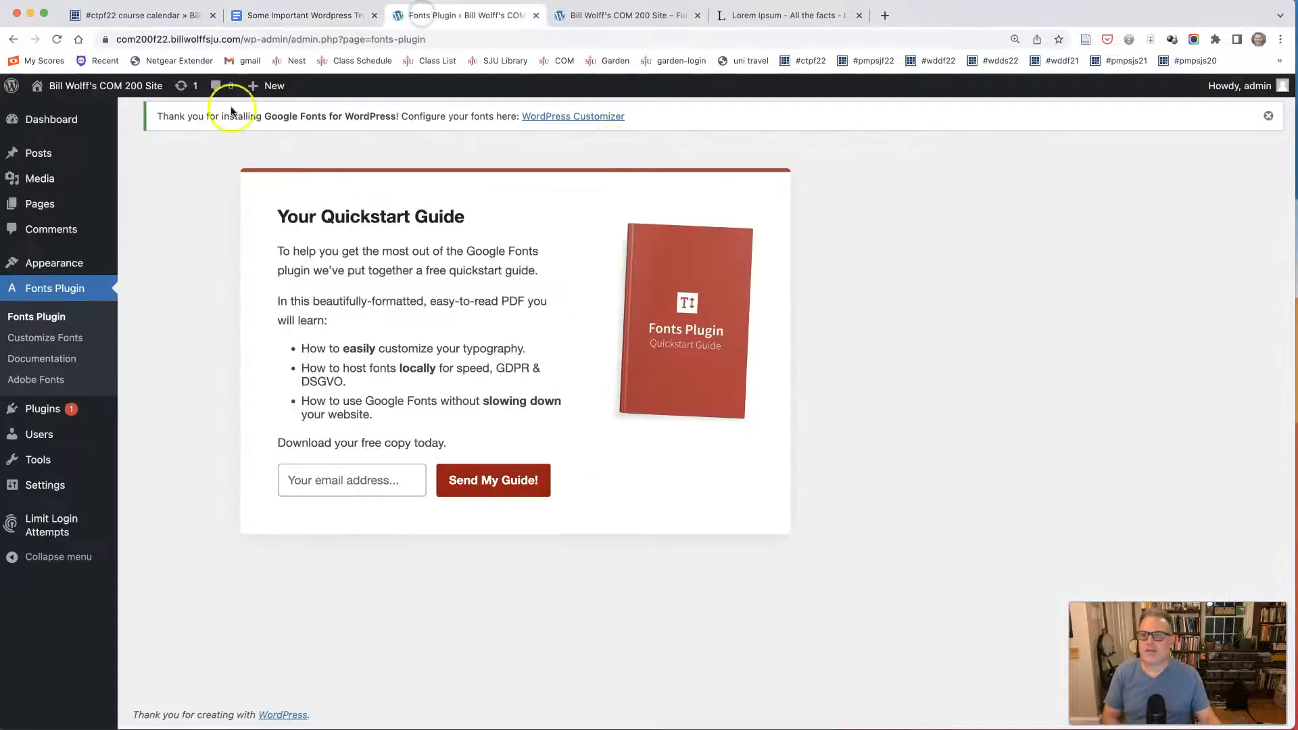
# Search the plugins for WPForms Lite using the copied name, and install and activate Contact Form by WPForms.
pyautogui.moveTo(39, 412)
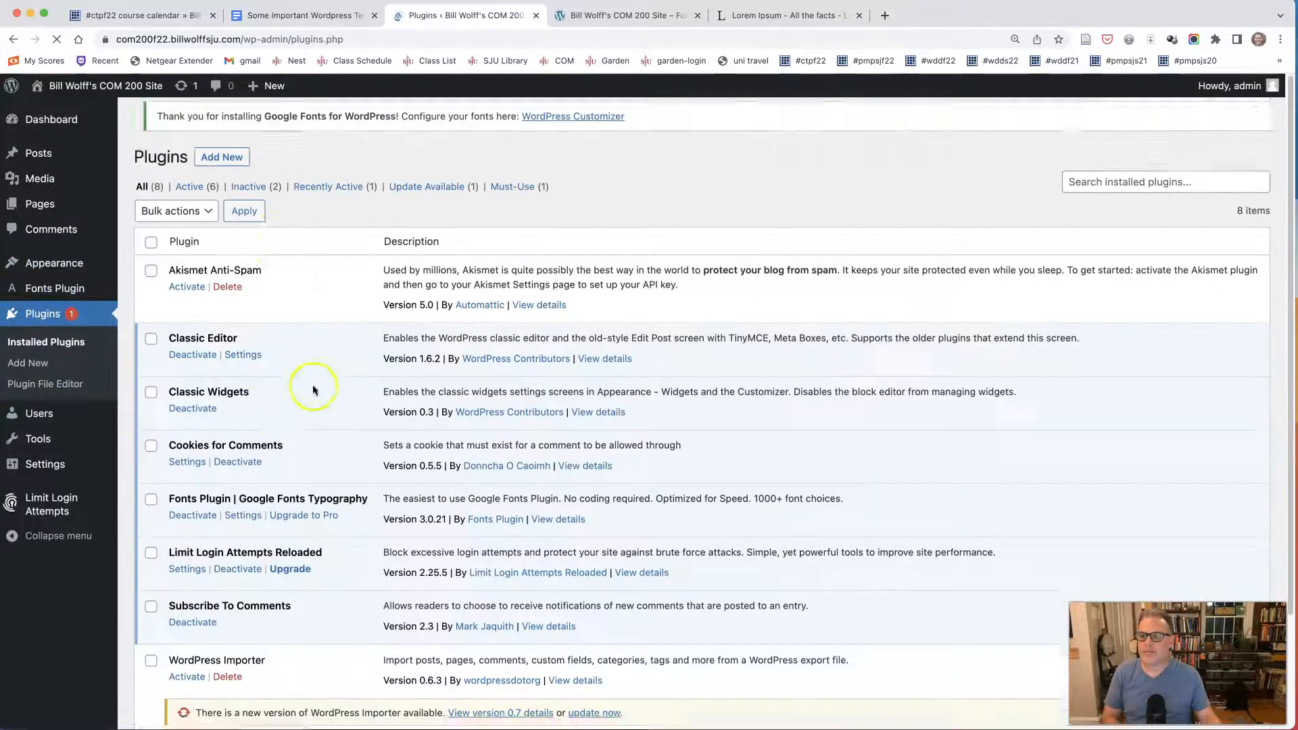
pyautogui.click(219, 126)
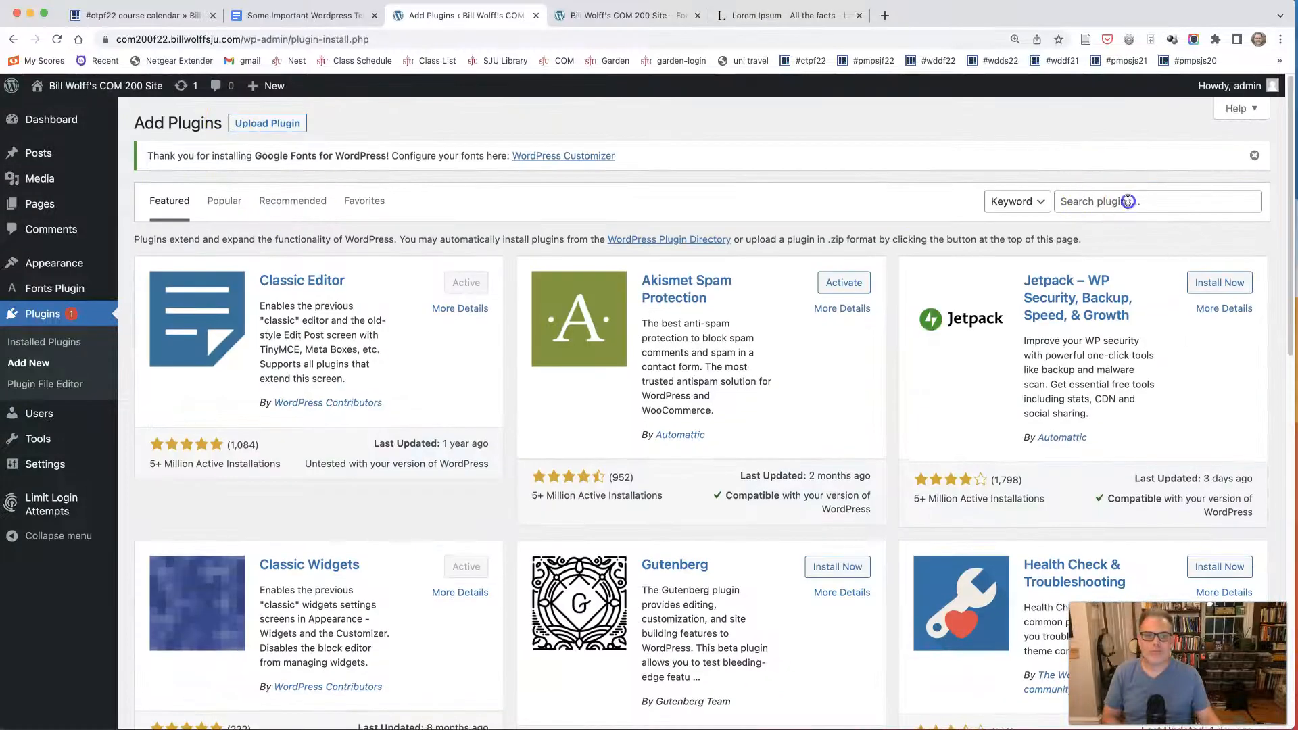
pyautogui.click(1128, 201)
pyautogui.press('super+v')
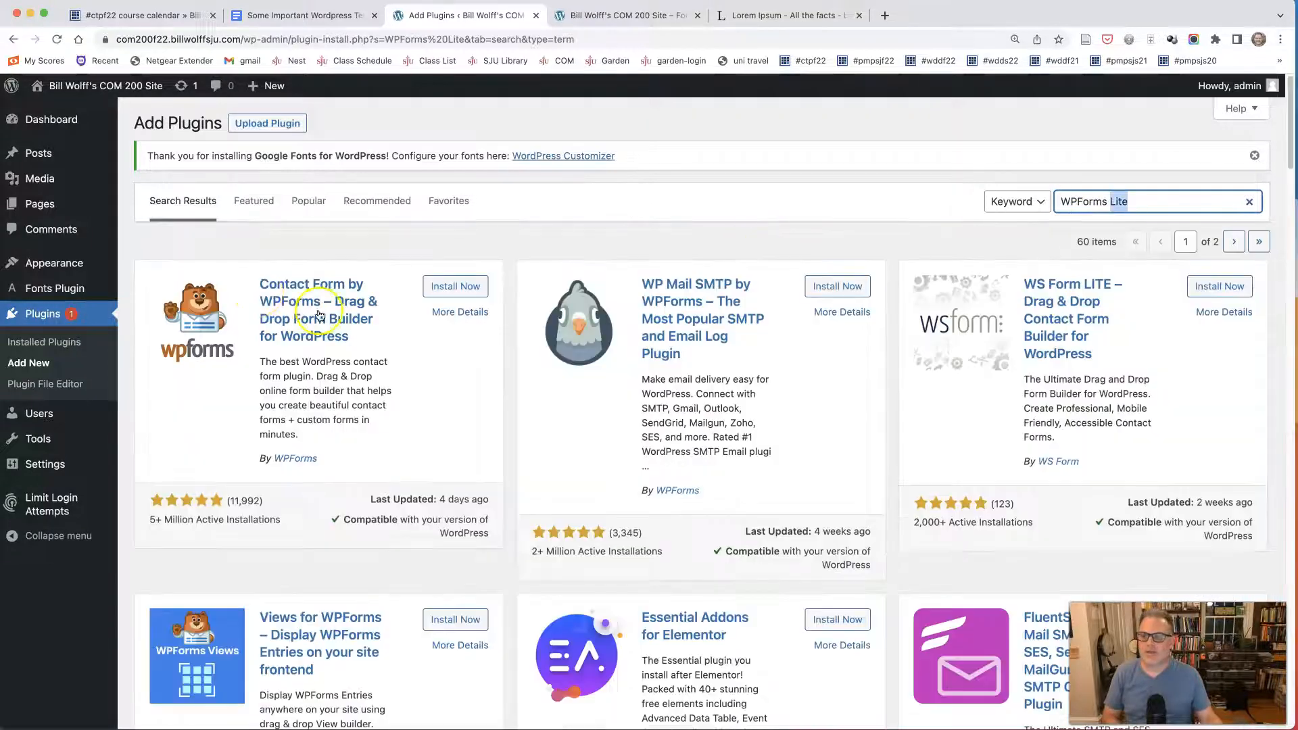
pyautogui.click(456, 285)
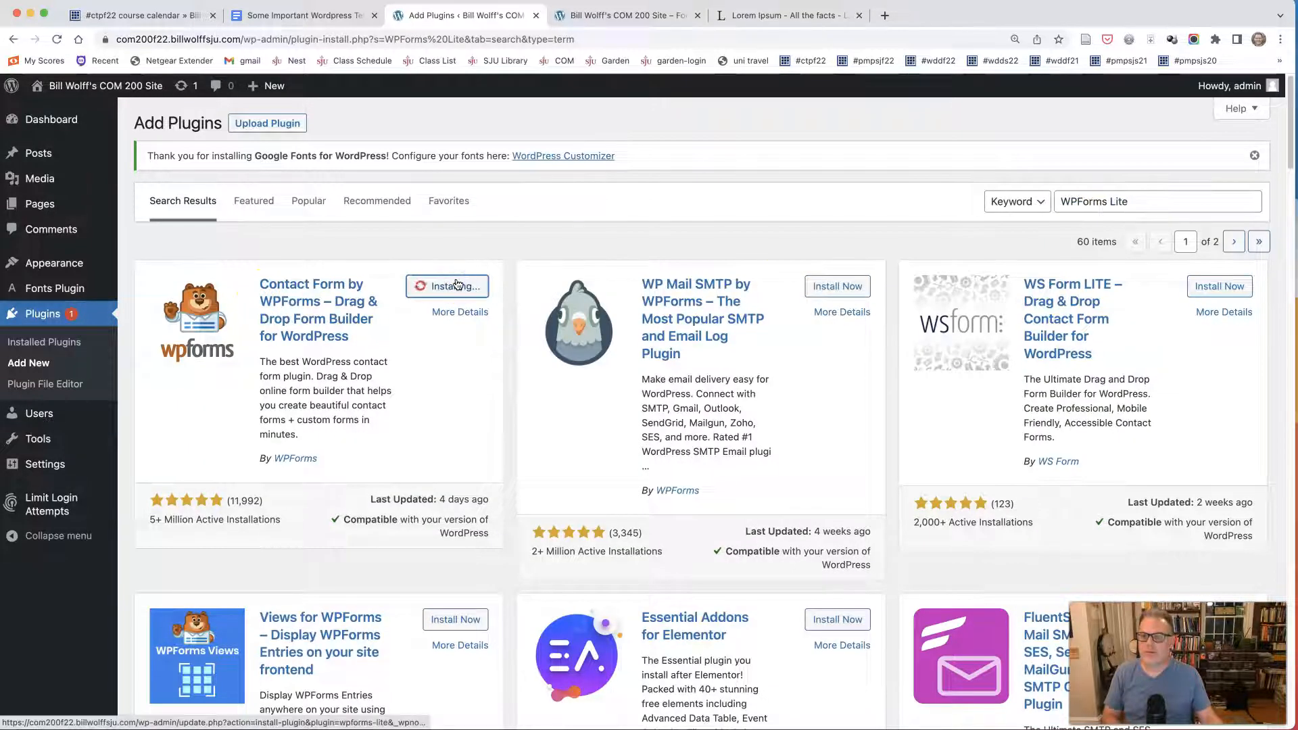
pyautogui.click(317, 335)
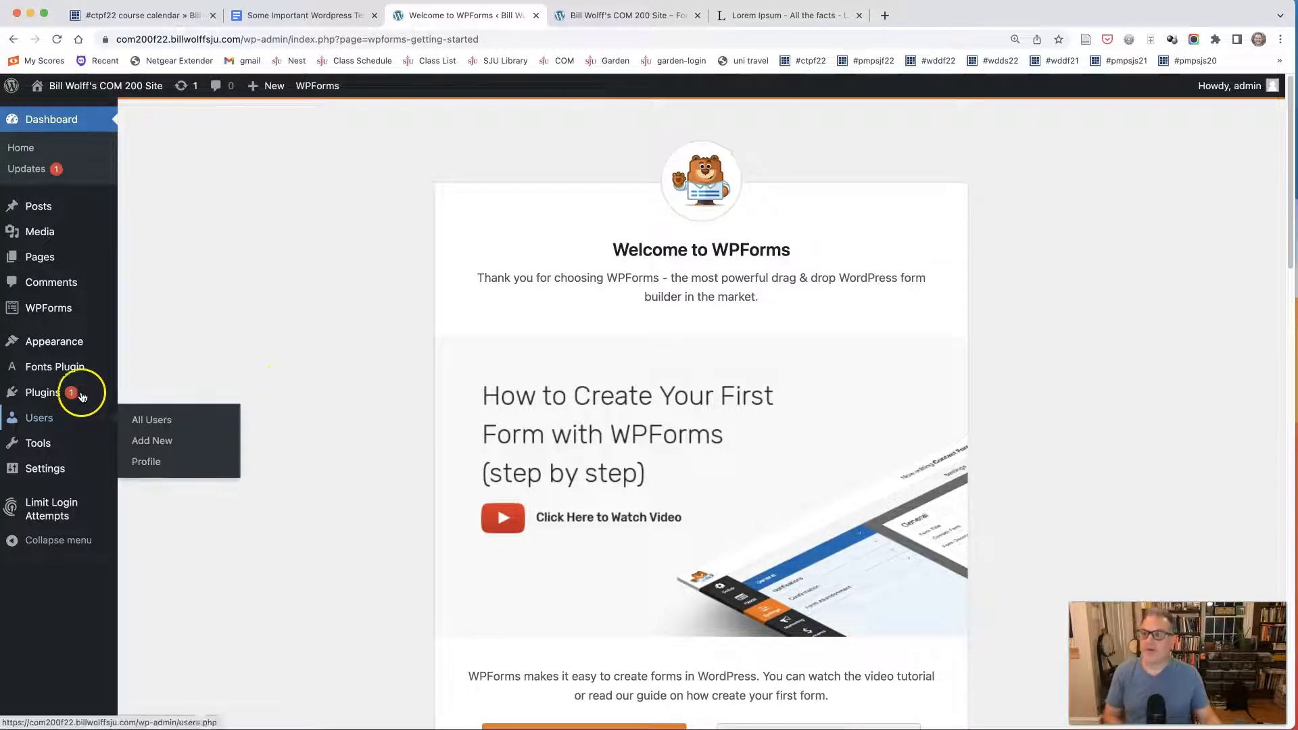
# Open the list of all pages and change the "Create your website with blocks" page's status to Draft with Quick Edit.
pyautogui.moveTo(49, 232)
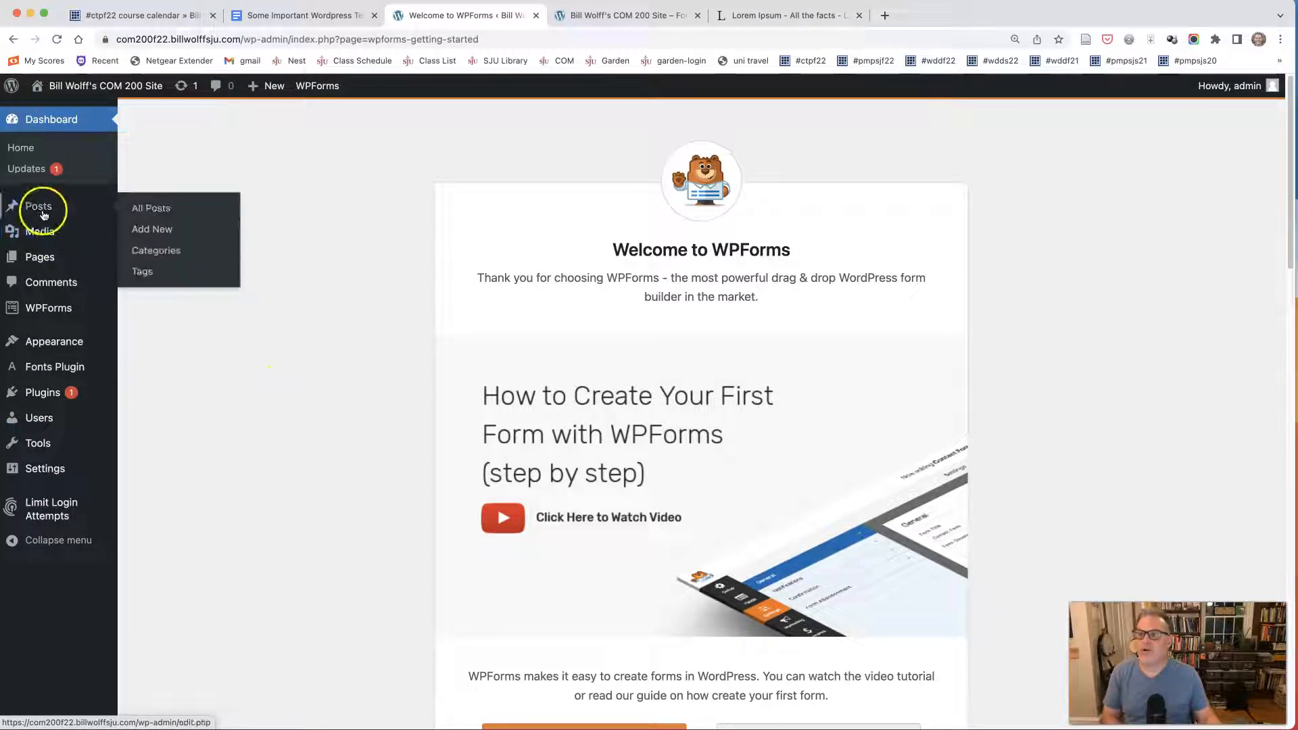
pyautogui.moveTo(46, 262)
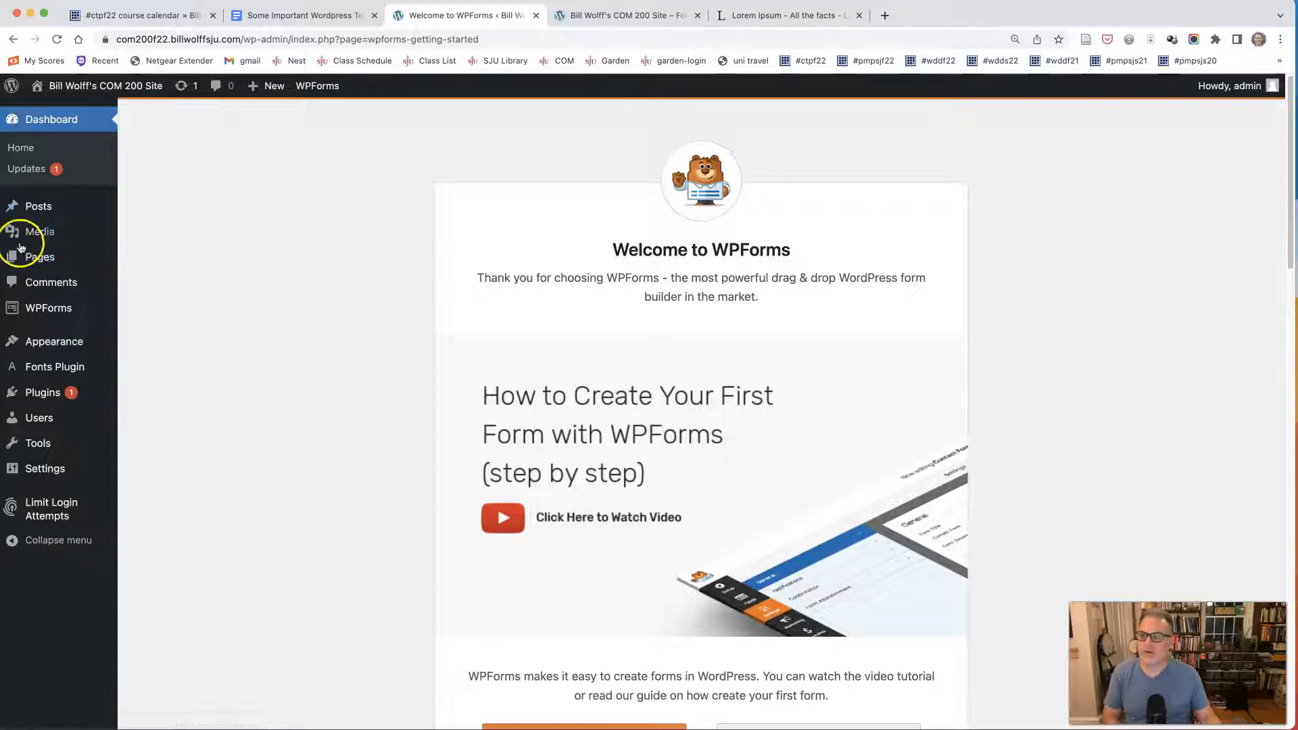
pyautogui.click(160, 261)
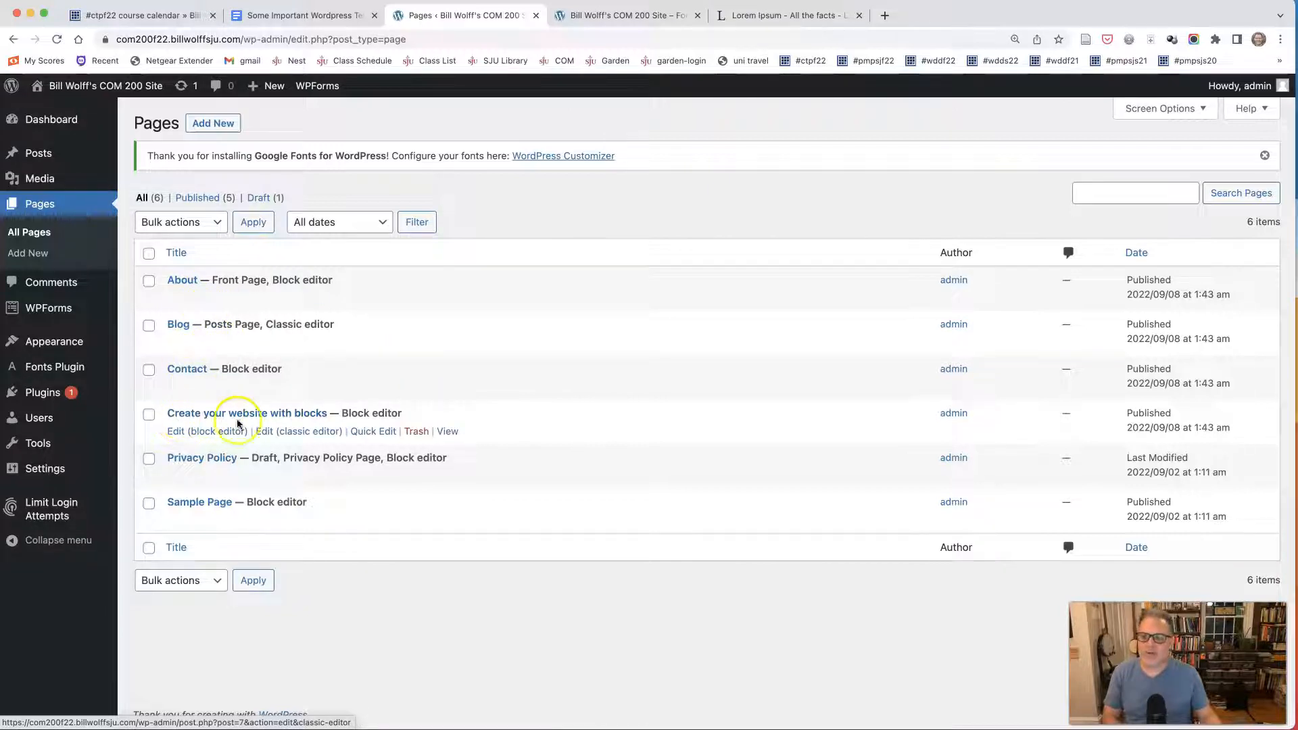
pyautogui.click(363, 433)
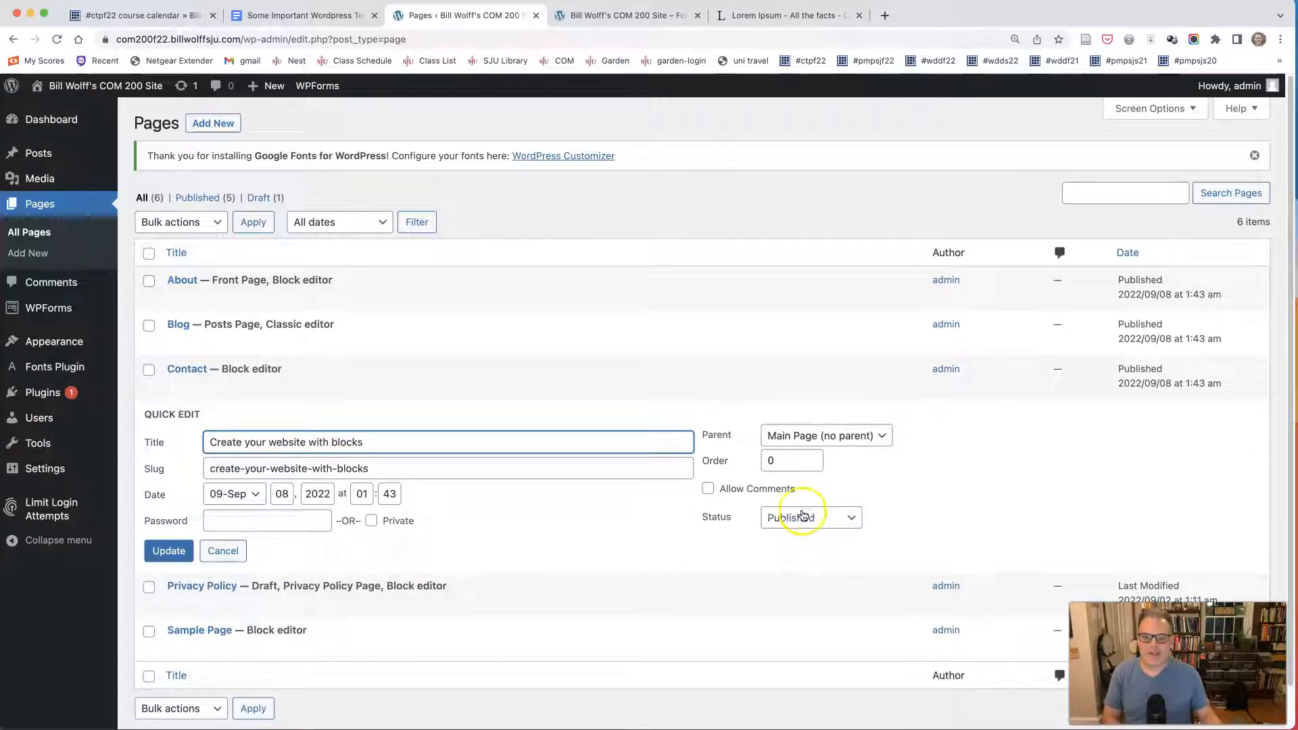
pyautogui.click(781, 518)
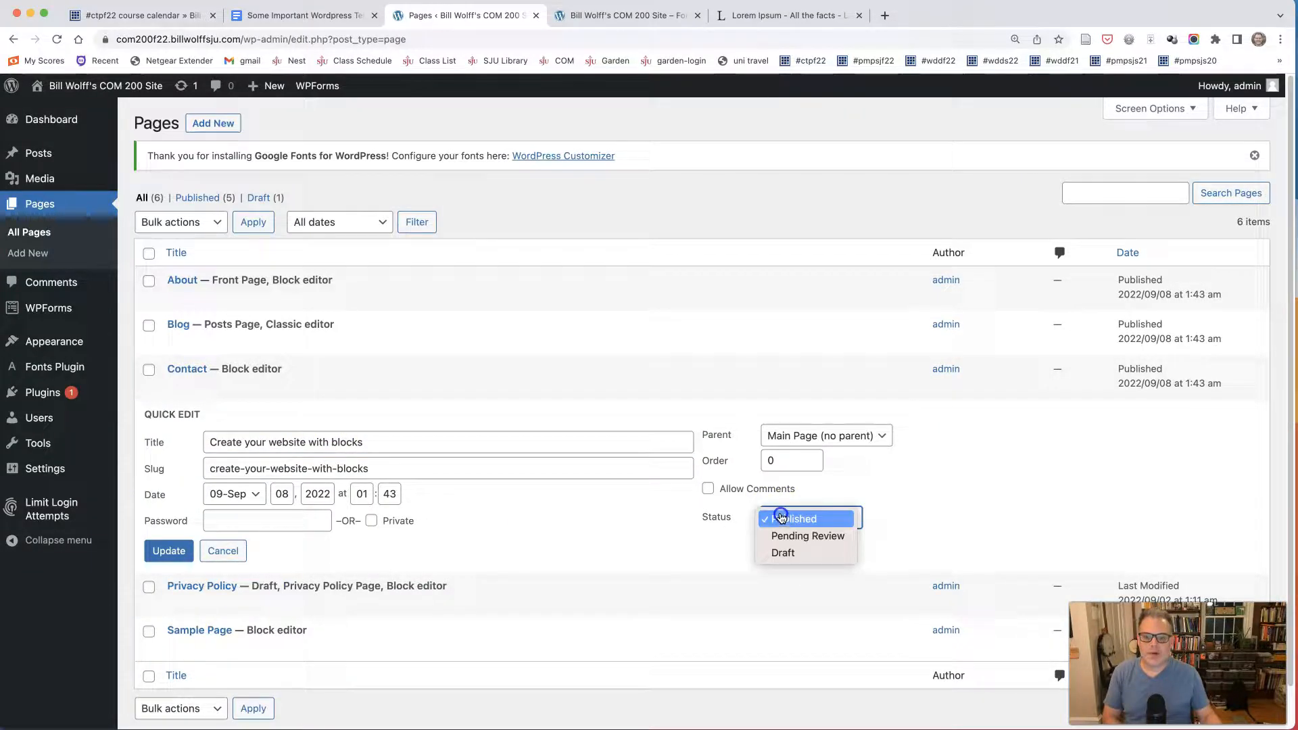
pyautogui.click(783, 551)
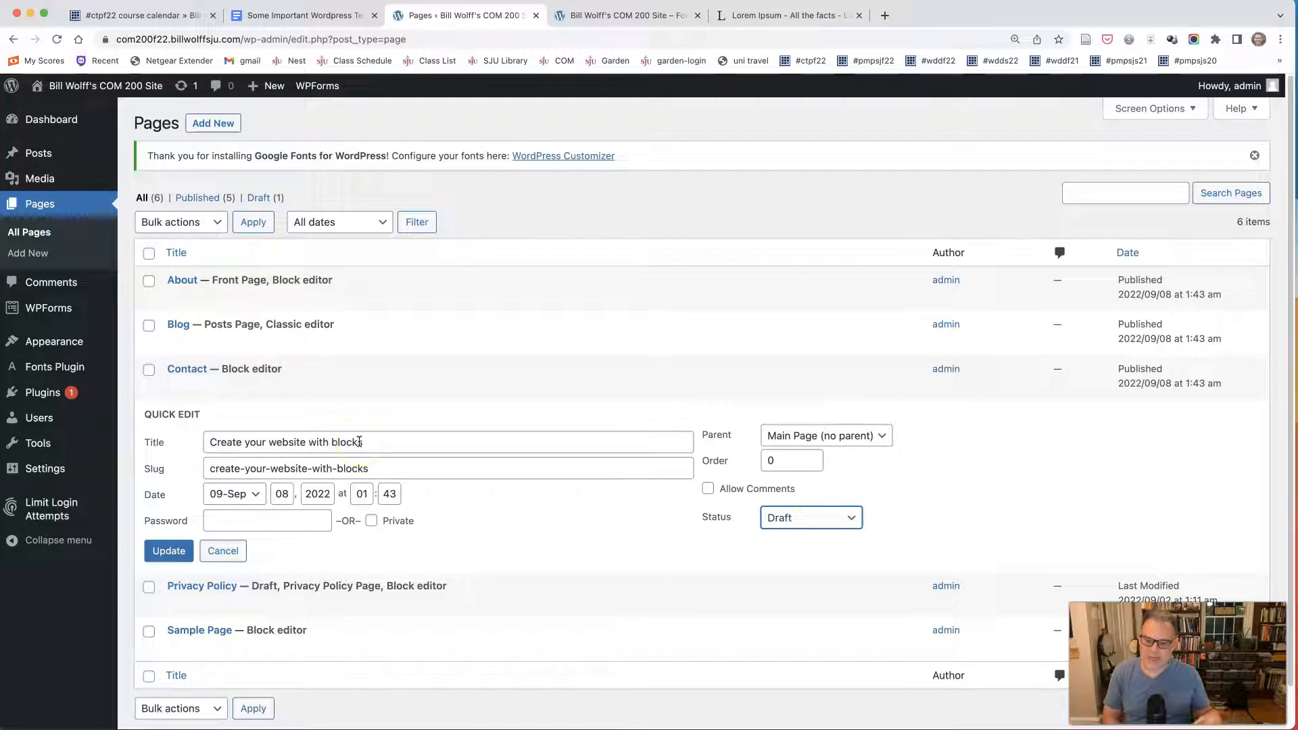
pyautogui.click(170, 552)
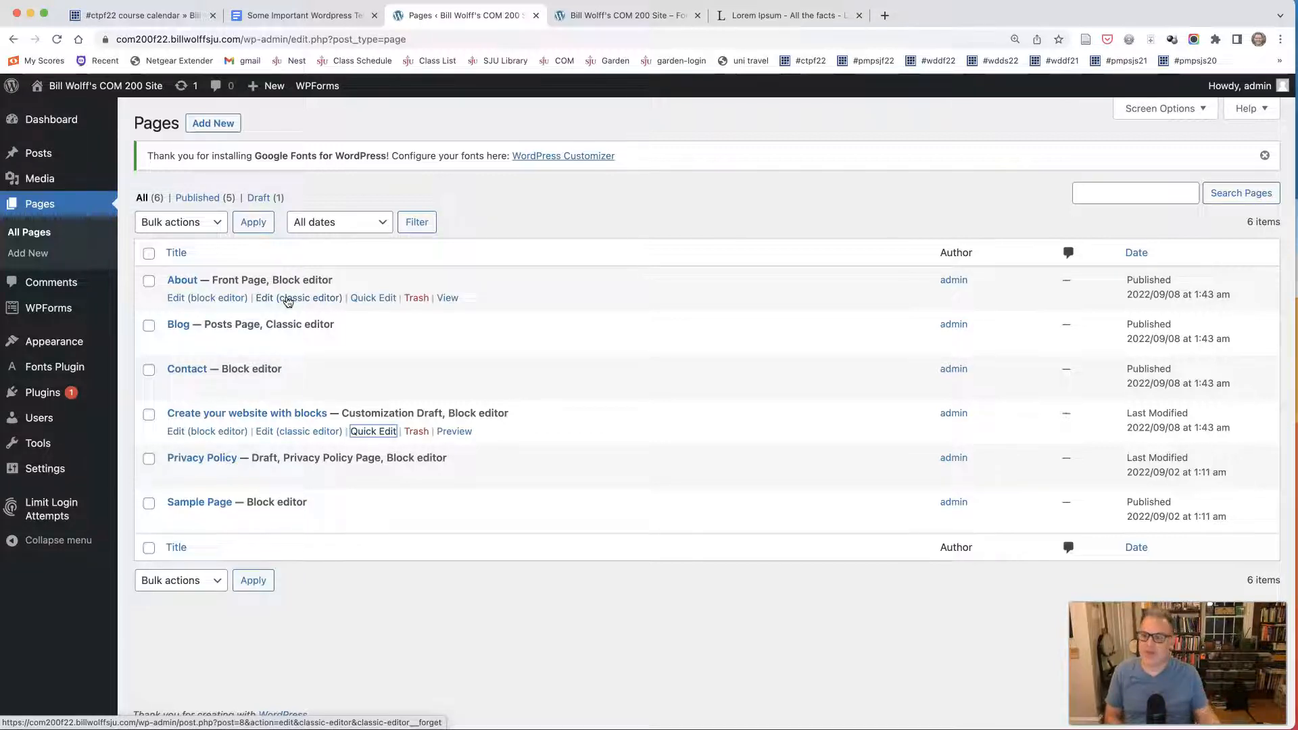
pyautogui.click(200, 304)
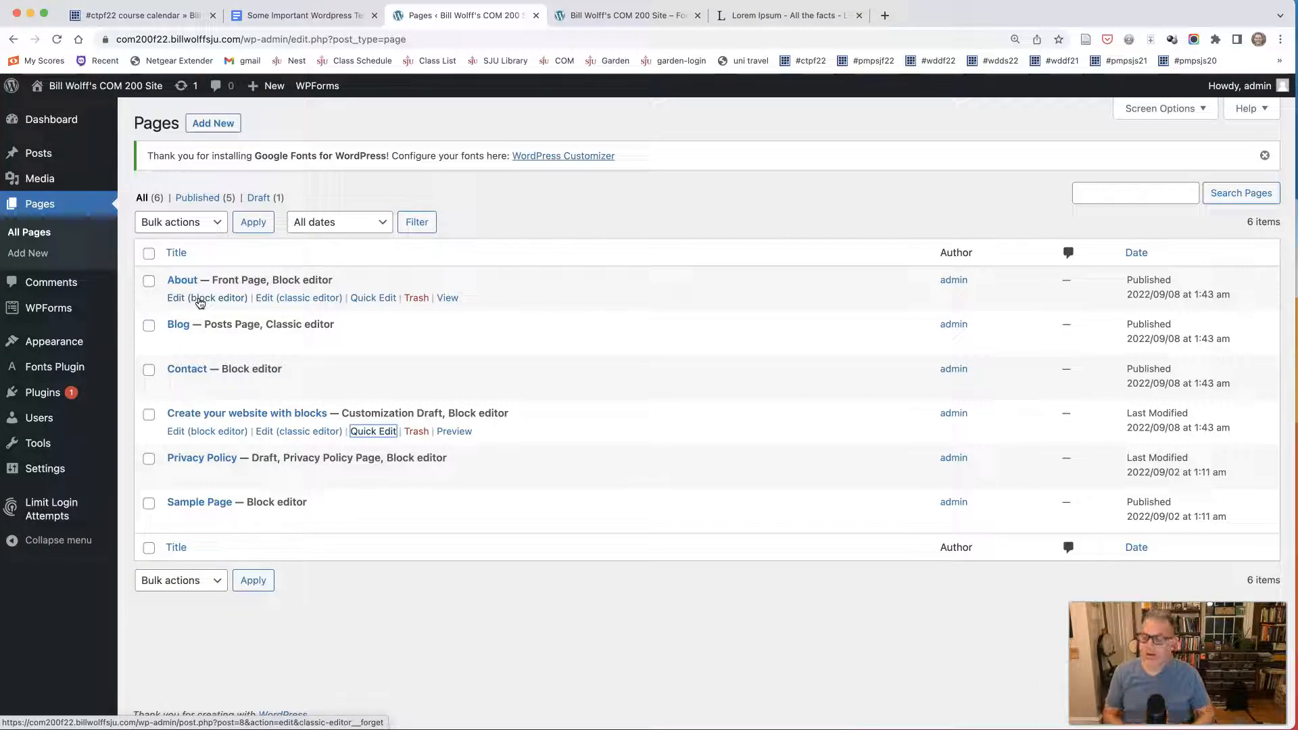
# Open the About page in the classic editor and add the site owner's full name after "About" in the title.
pyautogui.click(309, 302)
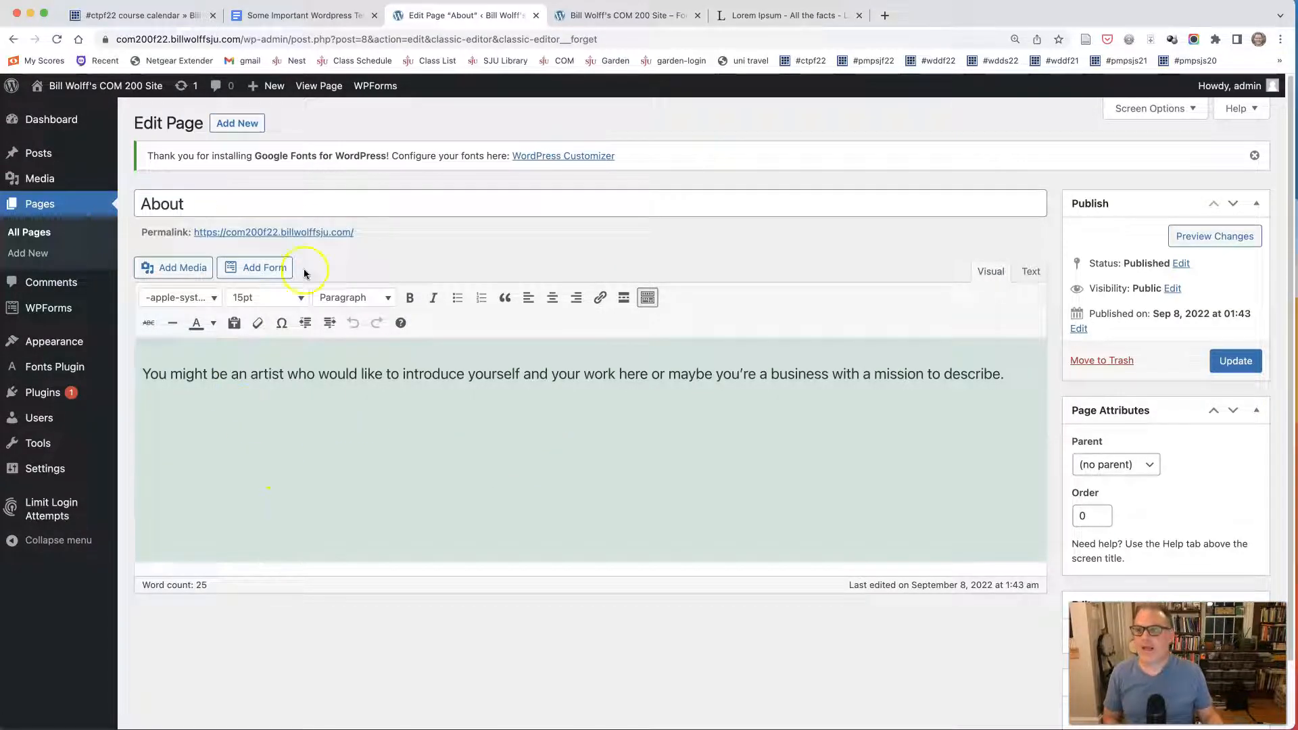
pyautogui.click(224, 200)
pyautogui.moveTo(224, 200); pyautogui.dragTo(136, 205)
pyautogui.click(194, 203)
pyautogui.click(207, 207)
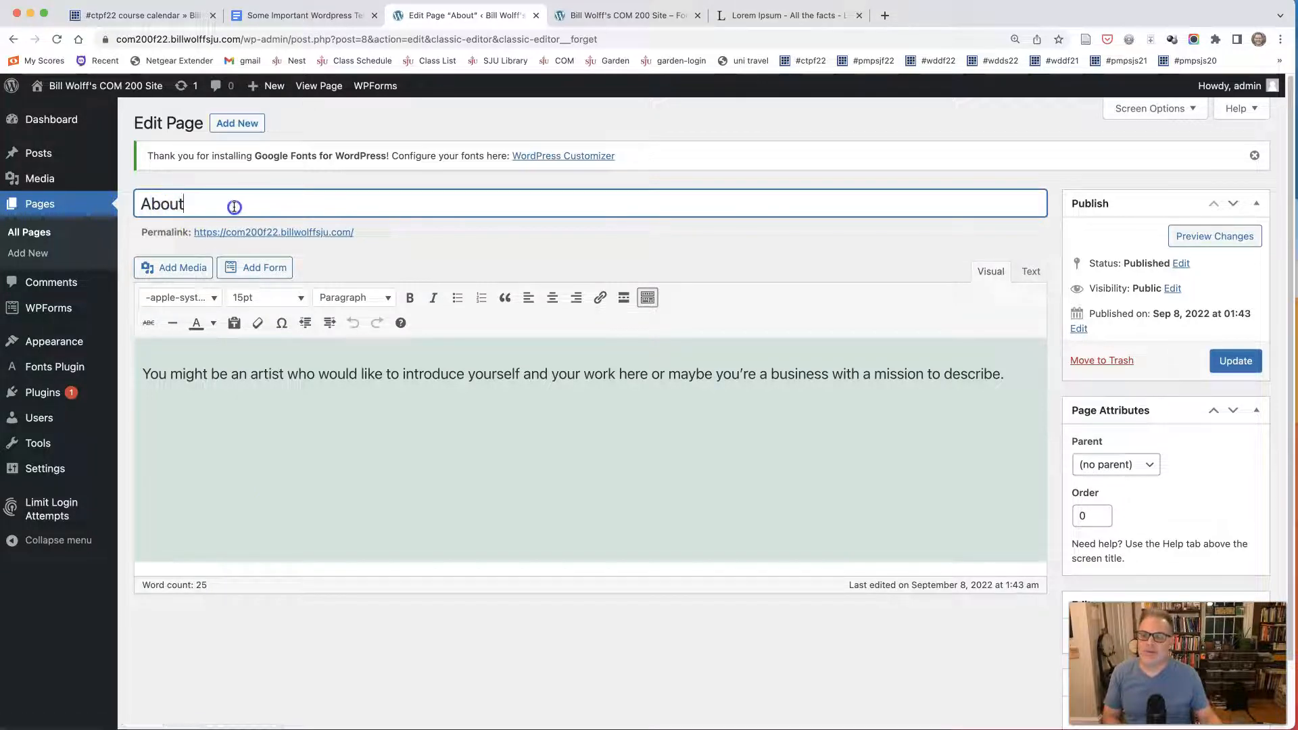
pyautogui.write('Bill ')
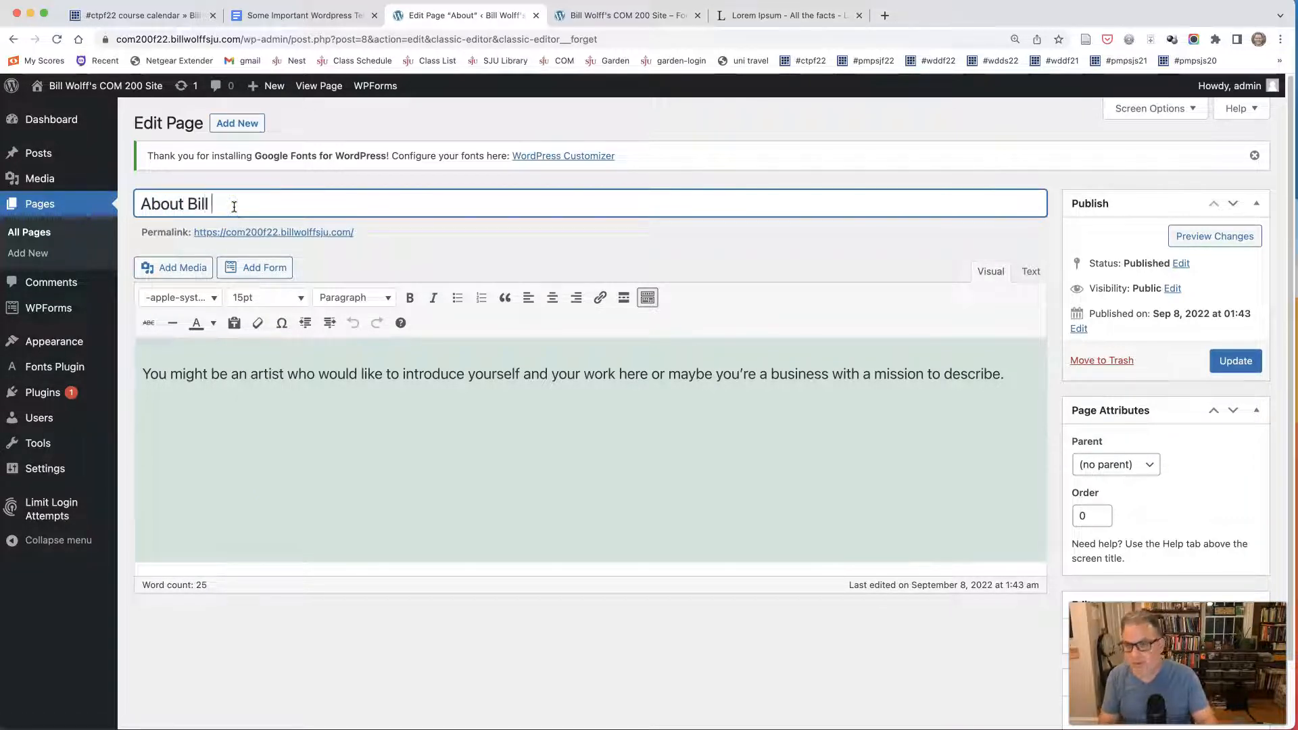
pyautogui.write('Wolff')
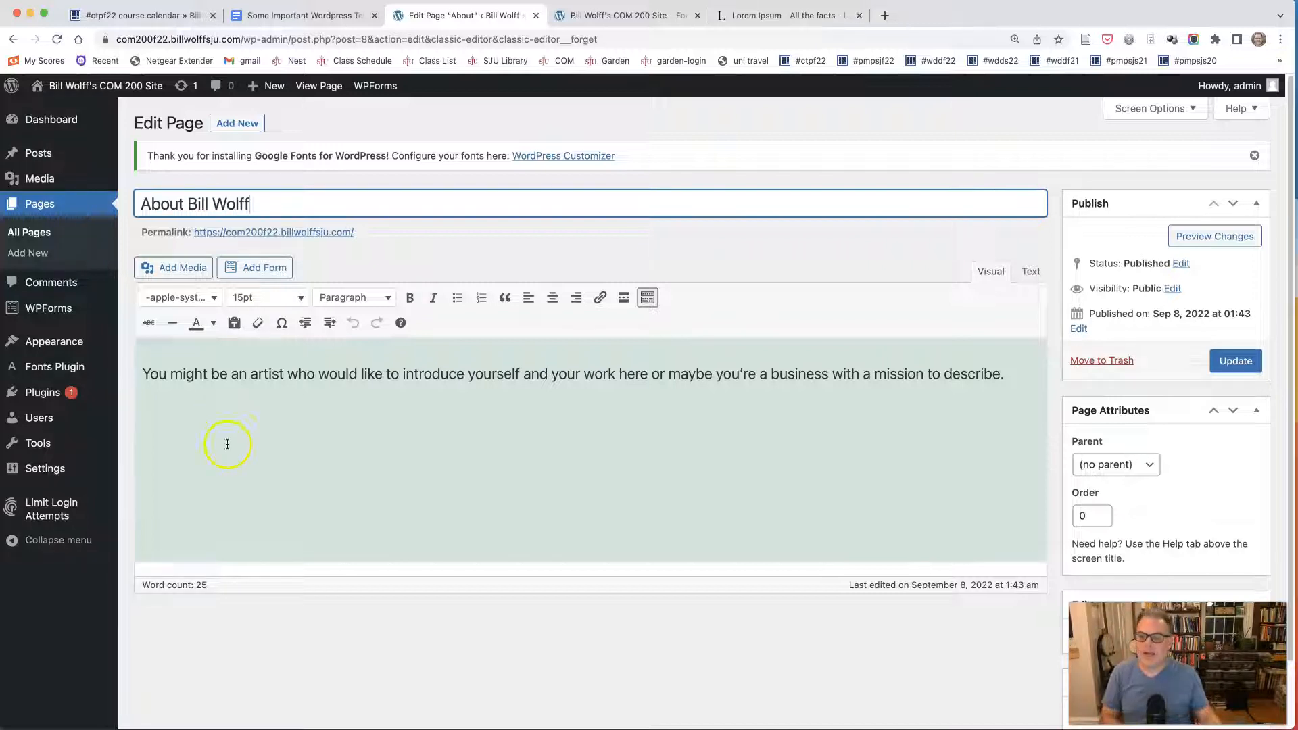
# Select the About page's placeholder sentence, and open the About page of the williamwolff.org site in a new browser tab.
pyautogui.moveTo(144, 375); pyautogui.dragTo(1004, 365)
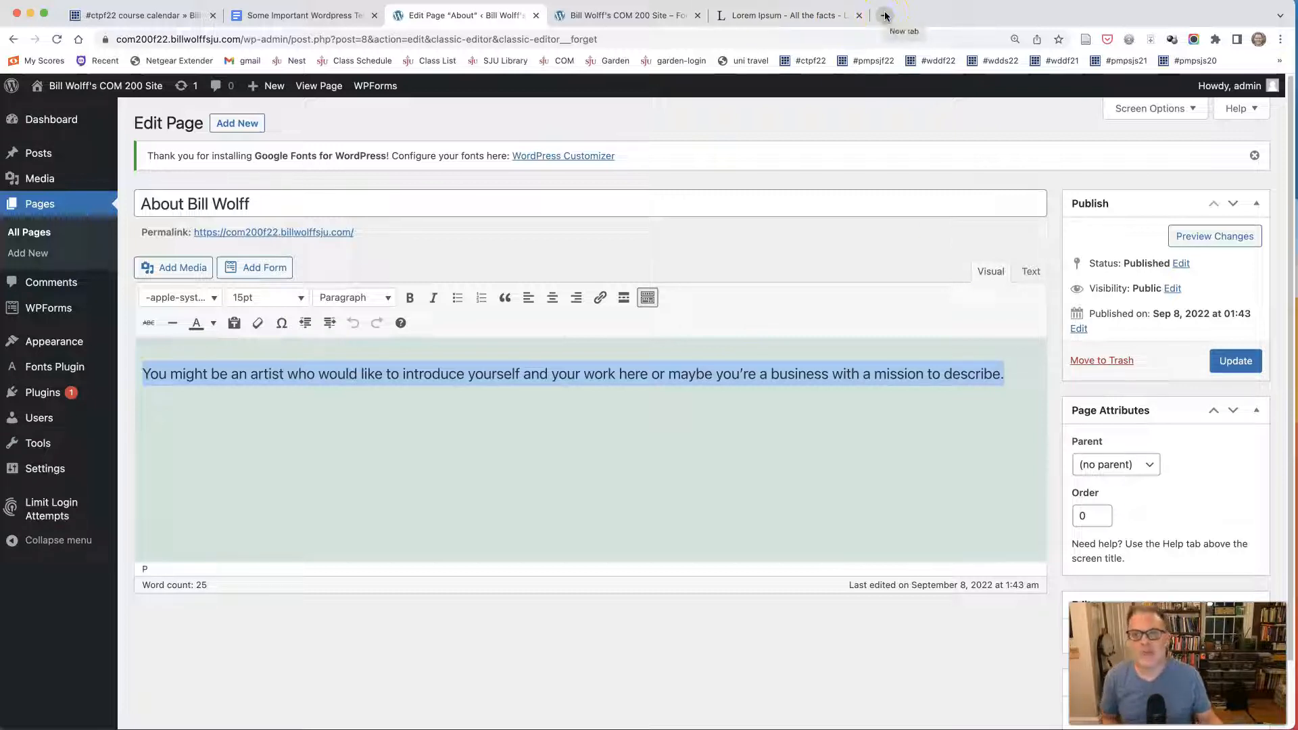
pyautogui.click(102, 15)
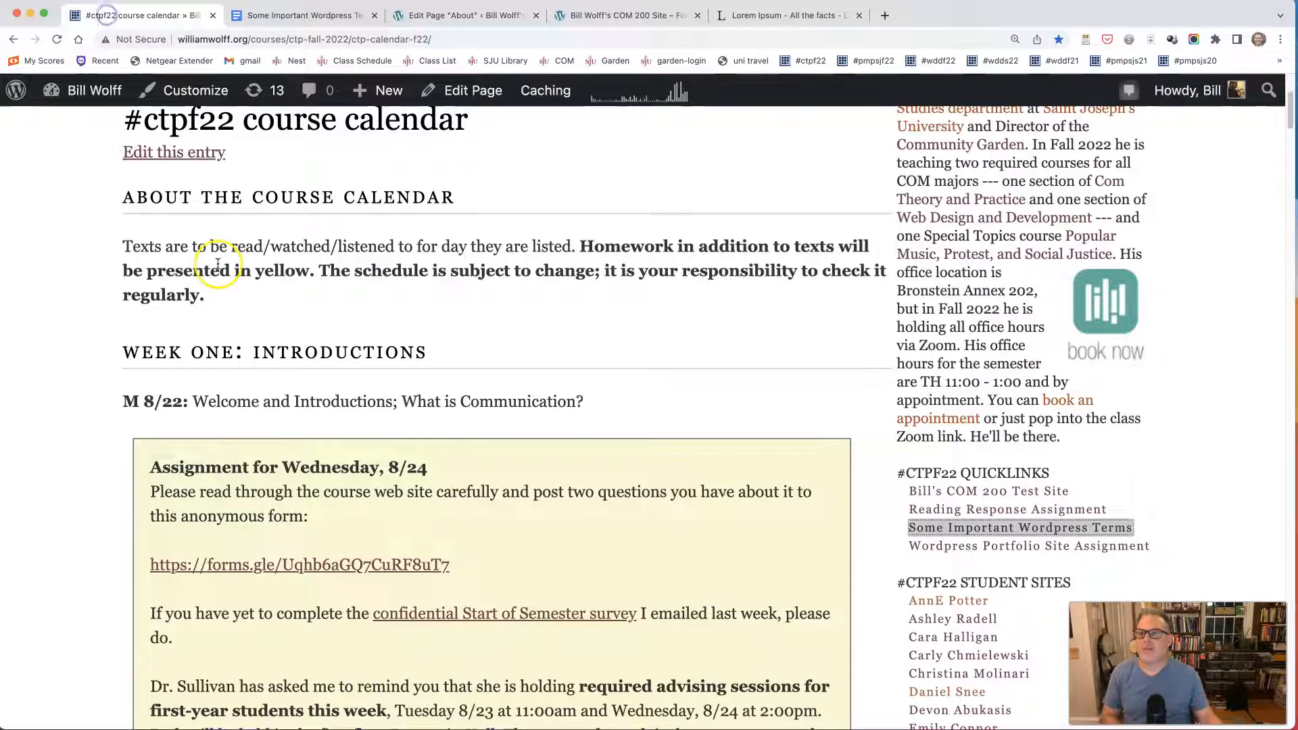
pyautogui.scroll(5, 213, 256)
pyautogui.rightClick(179, 243)
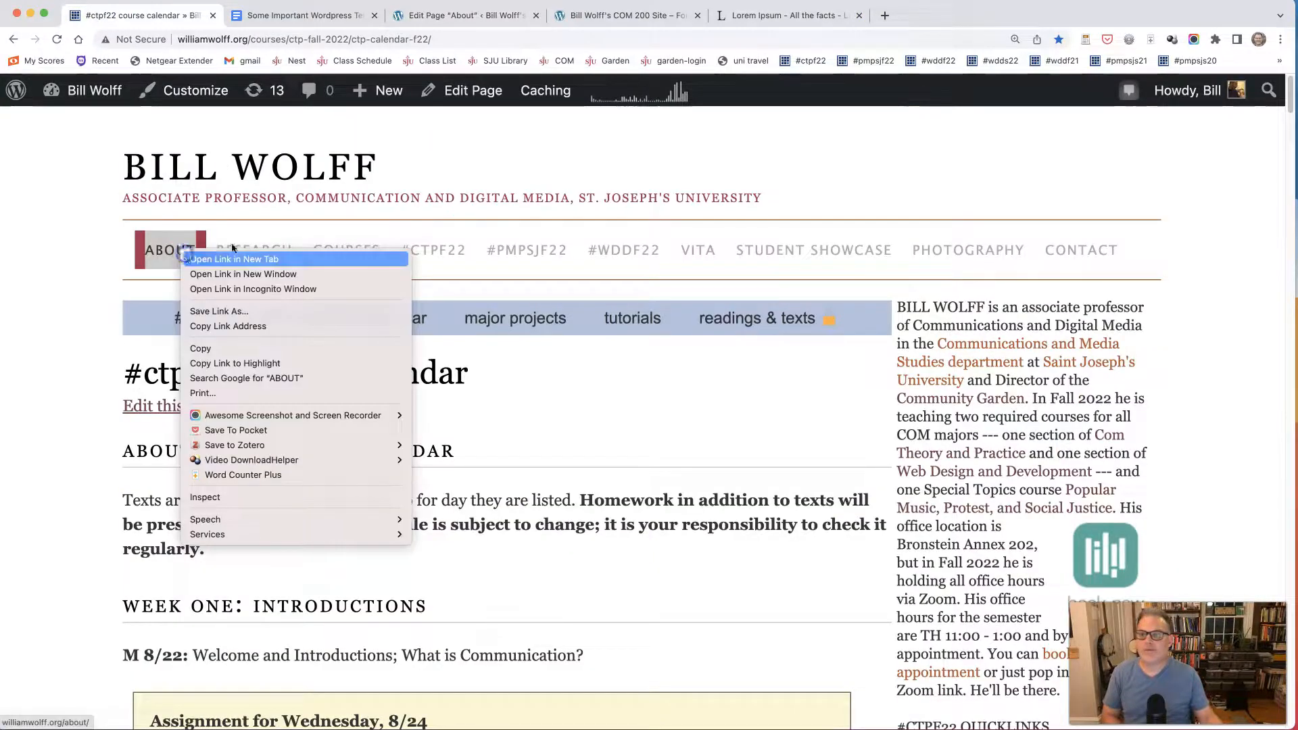
pyautogui.click(202, 250)
pyautogui.click(259, 20)
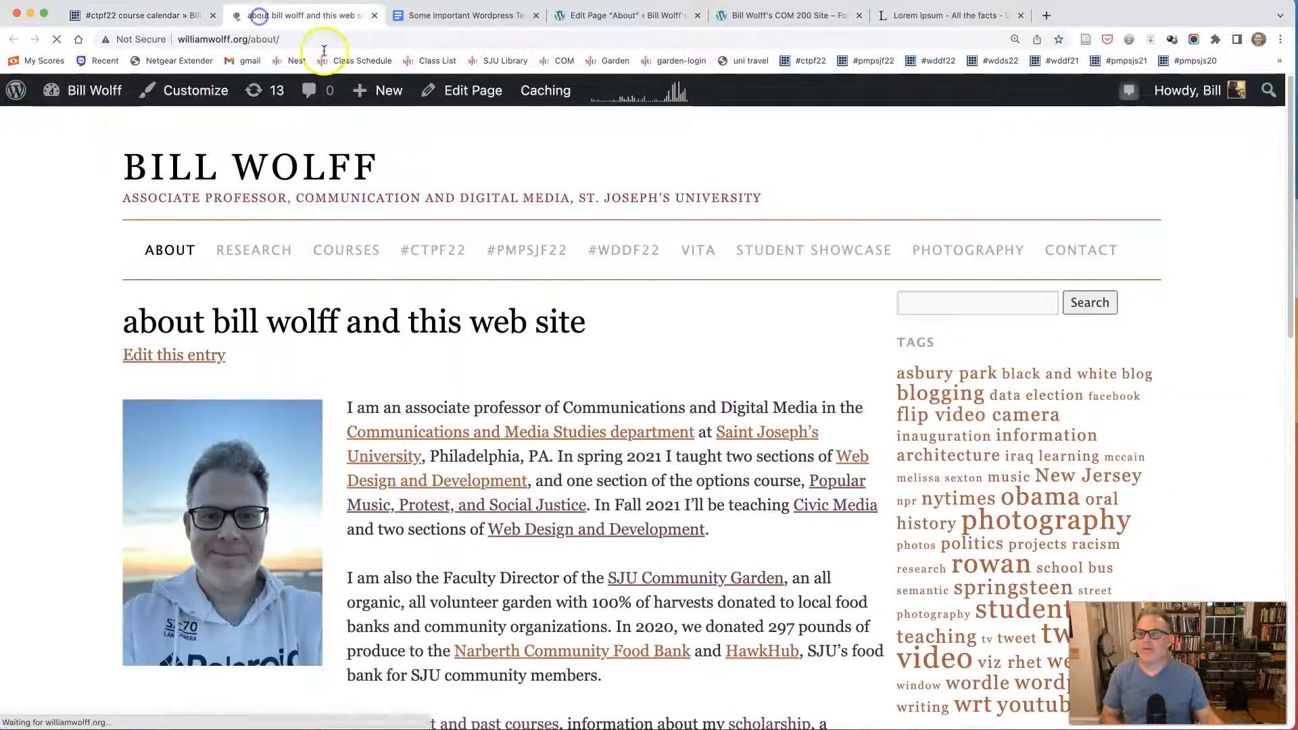
# Copy the opening sentence ending in "Philadelphia, PA." from the williamwolff.org About page and paste it over the placeholder text in the WordPress editor.
pyautogui.moveTo(347, 408); pyautogui.dragTo(589, 503)
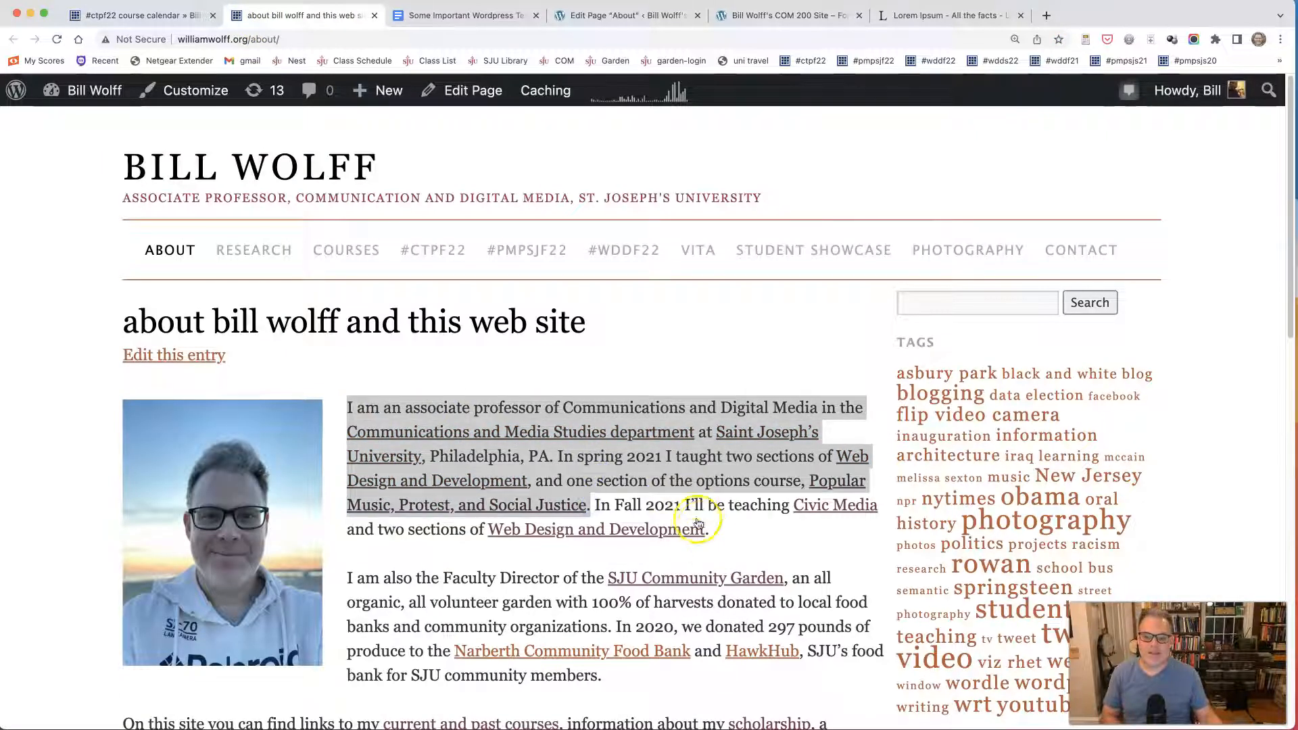
pyautogui.click(560, 460)
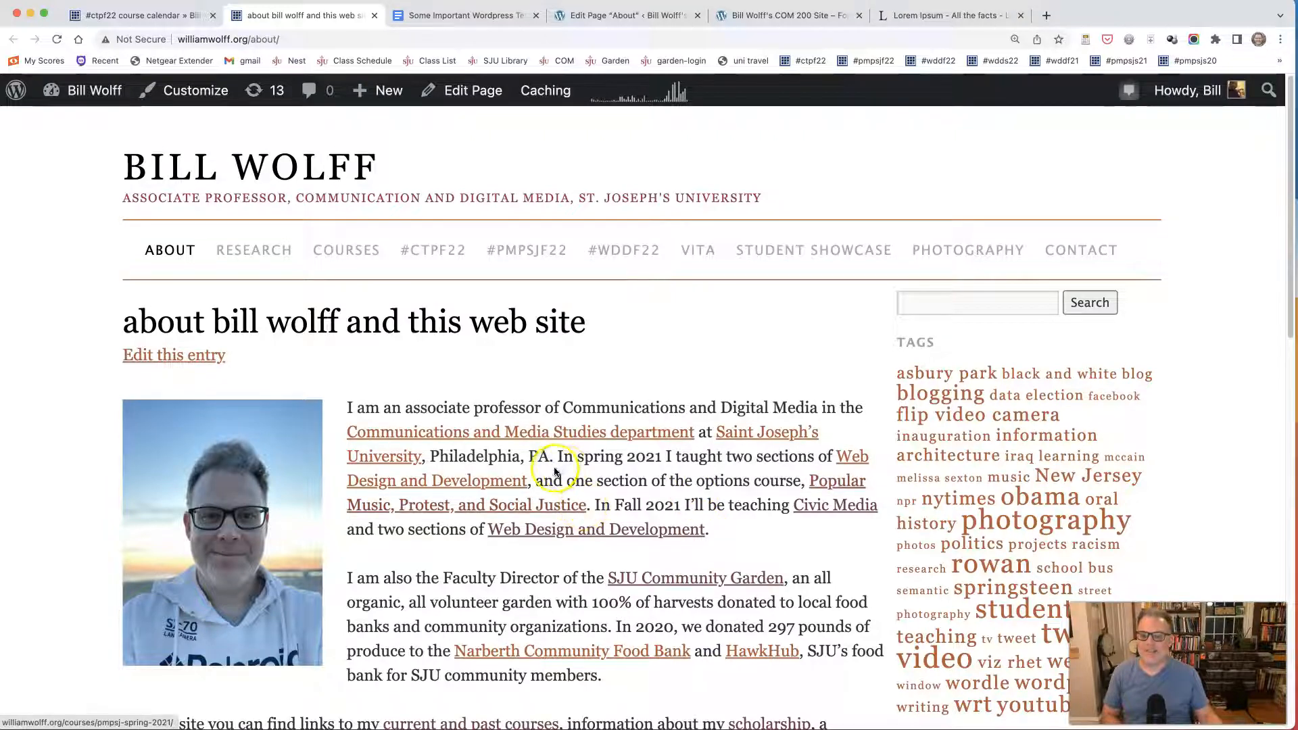
pyautogui.moveTo(555, 457); pyautogui.dragTo(320, 408)
pyautogui.press('super+c')
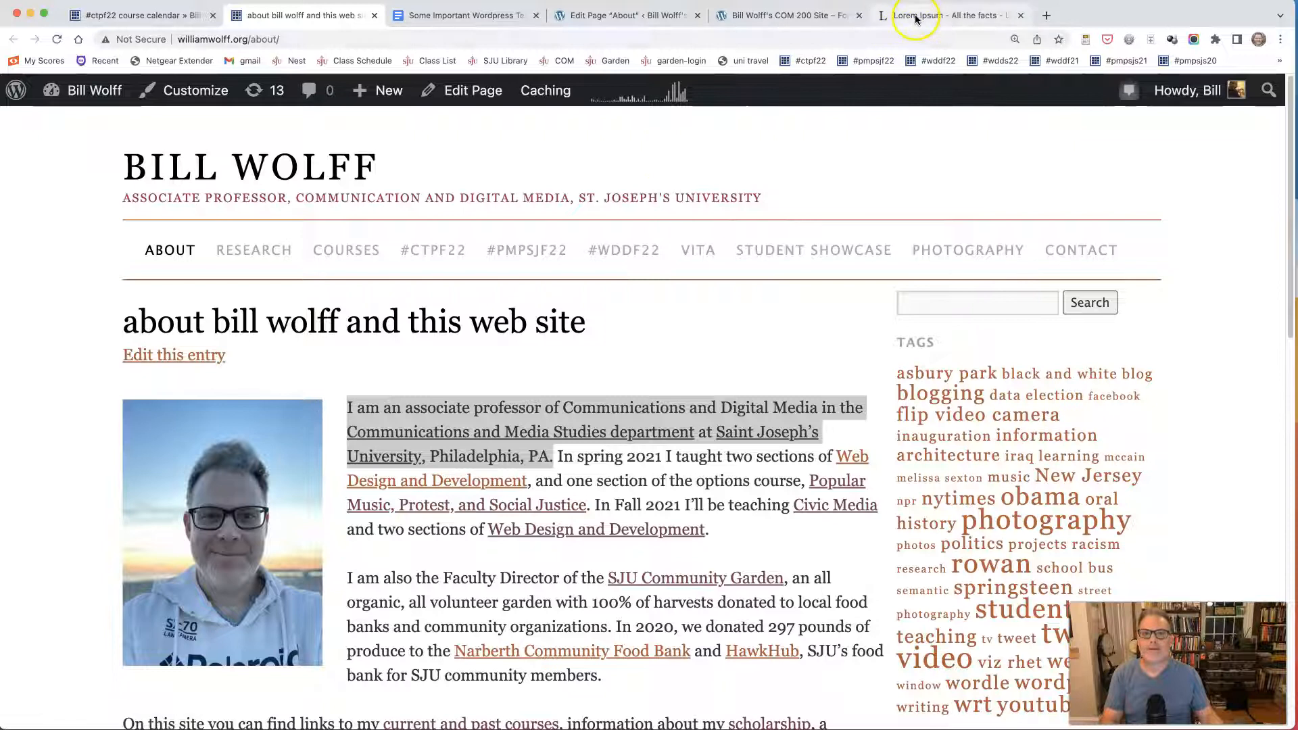
pyautogui.click(604, 16)
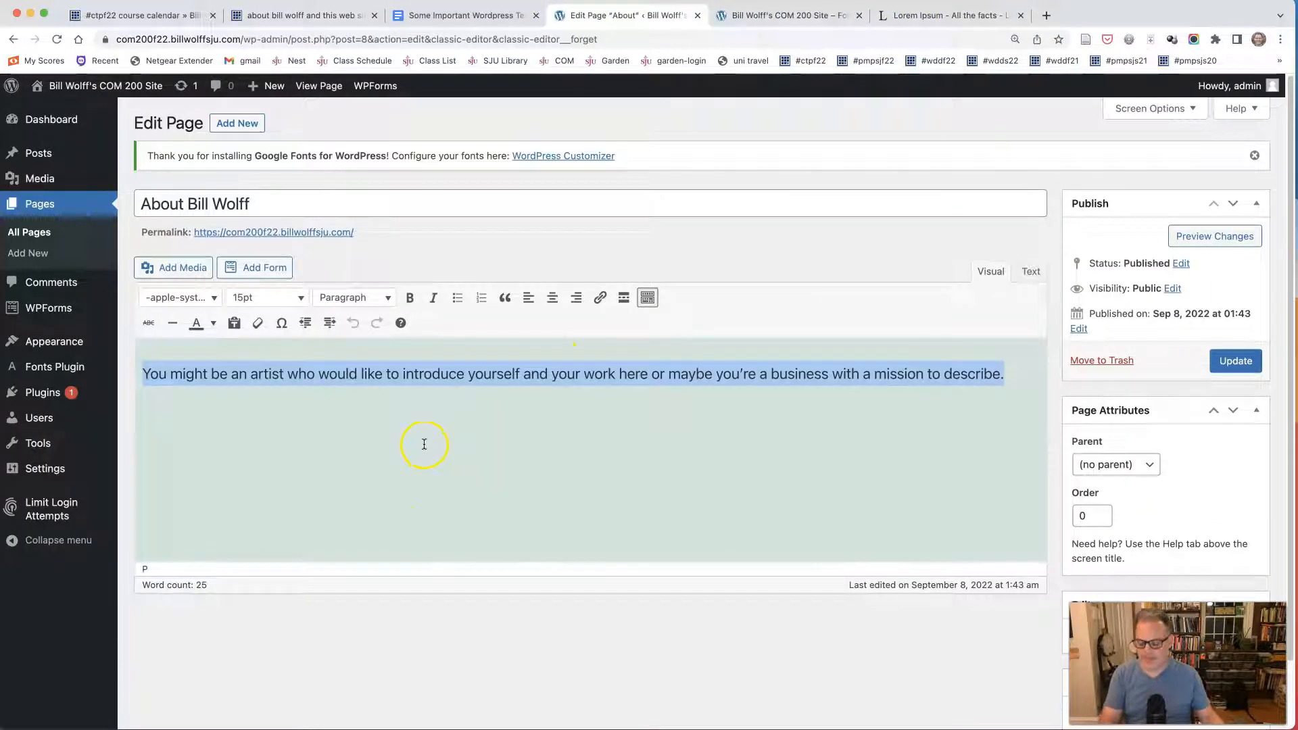
pyautogui.press('super+v')
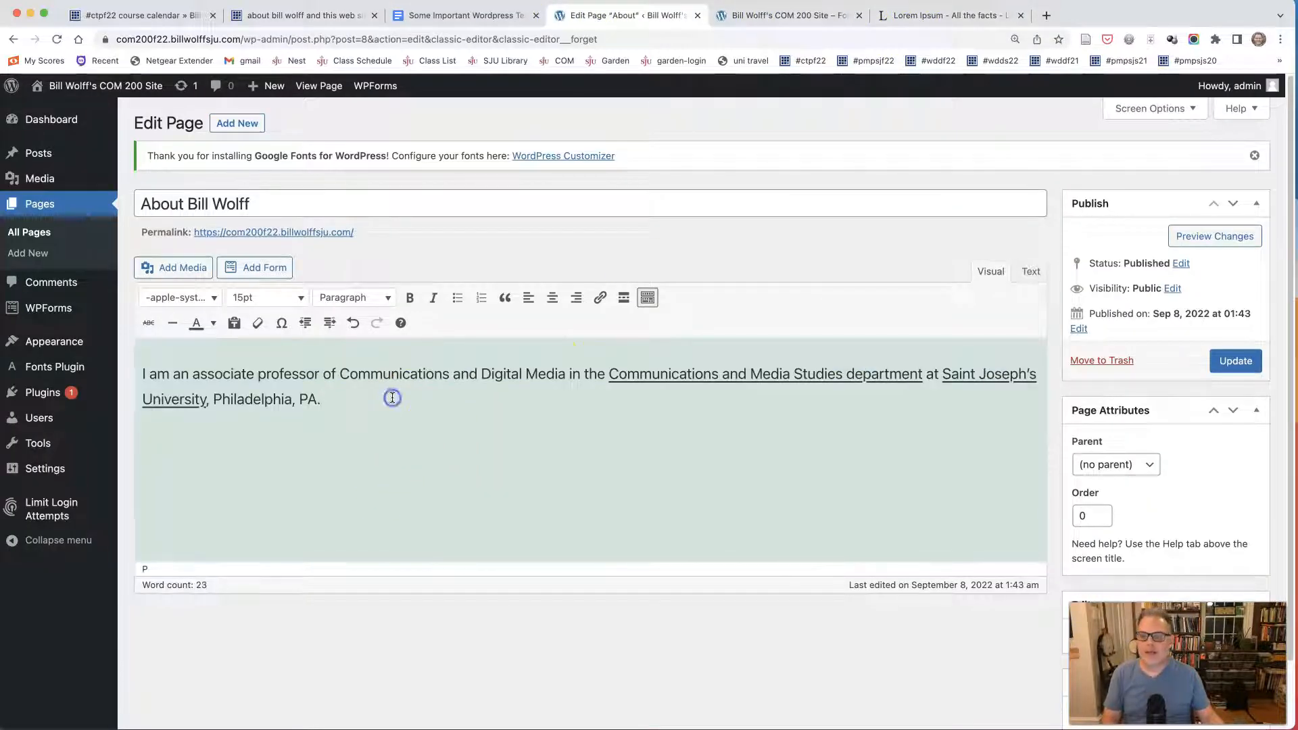
# Copy all five Lorem Ipsum paragraphs from lipsum.com, paste them below the About page's opening sentence, and update the page.
pyautogui.click(908, 16)
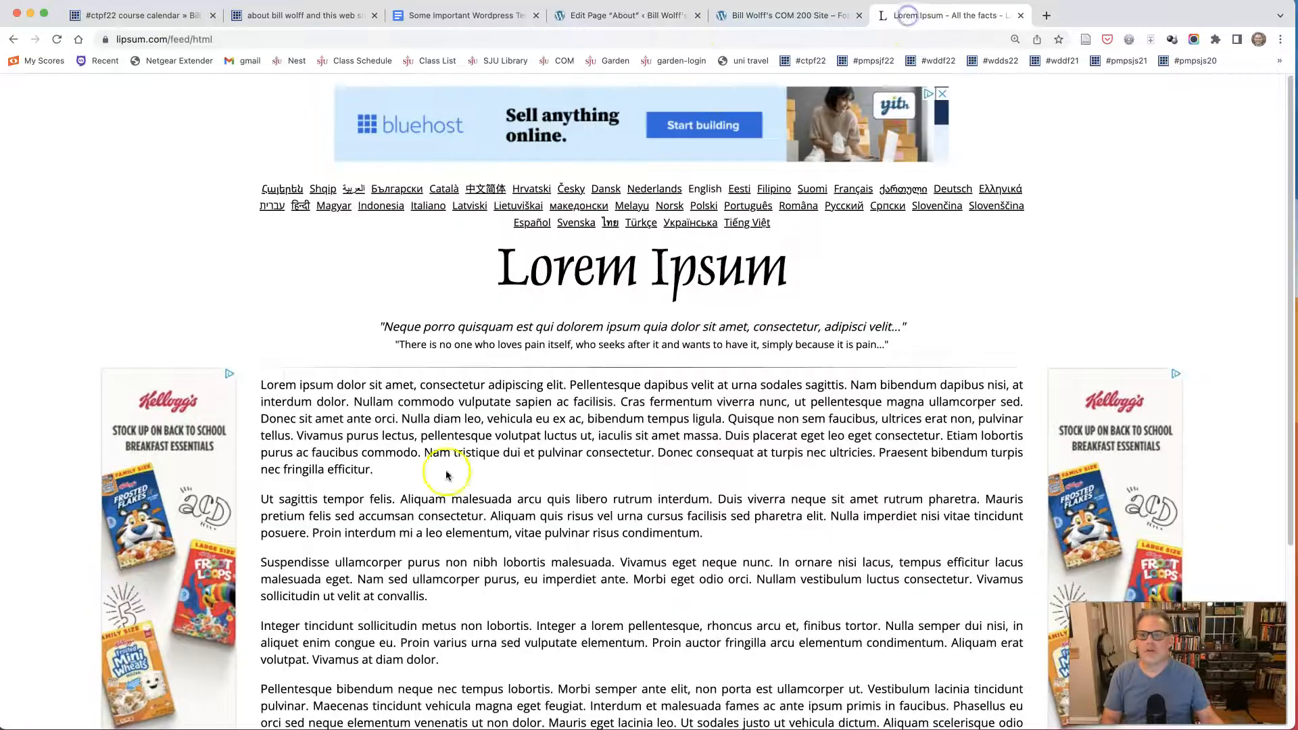
pyautogui.moveTo(261, 384); pyautogui.dragTo(455, 654)
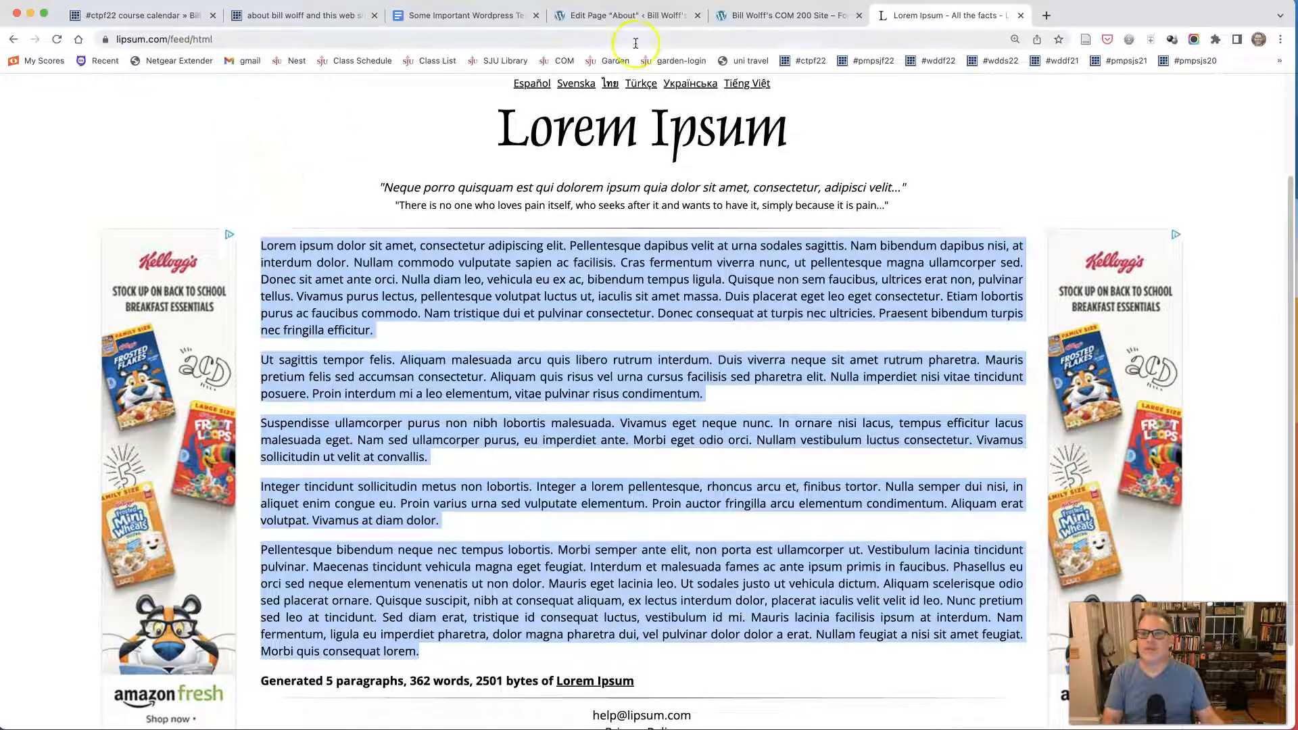
pyautogui.click(630, 16)
pyautogui.press('Return')
pyautogui.press('super+v')
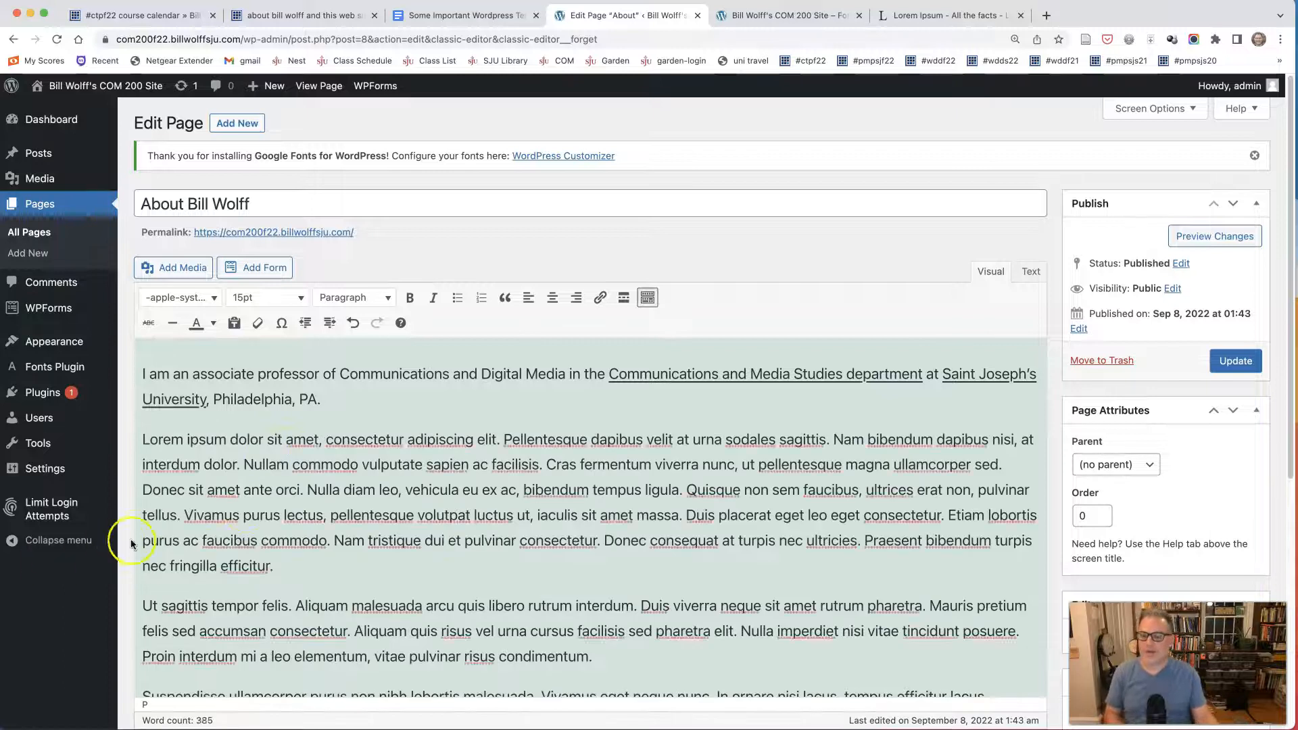
pyautogui.scroll(-4, 256, 504)
pyautogui.scroll(4, 256, 505)
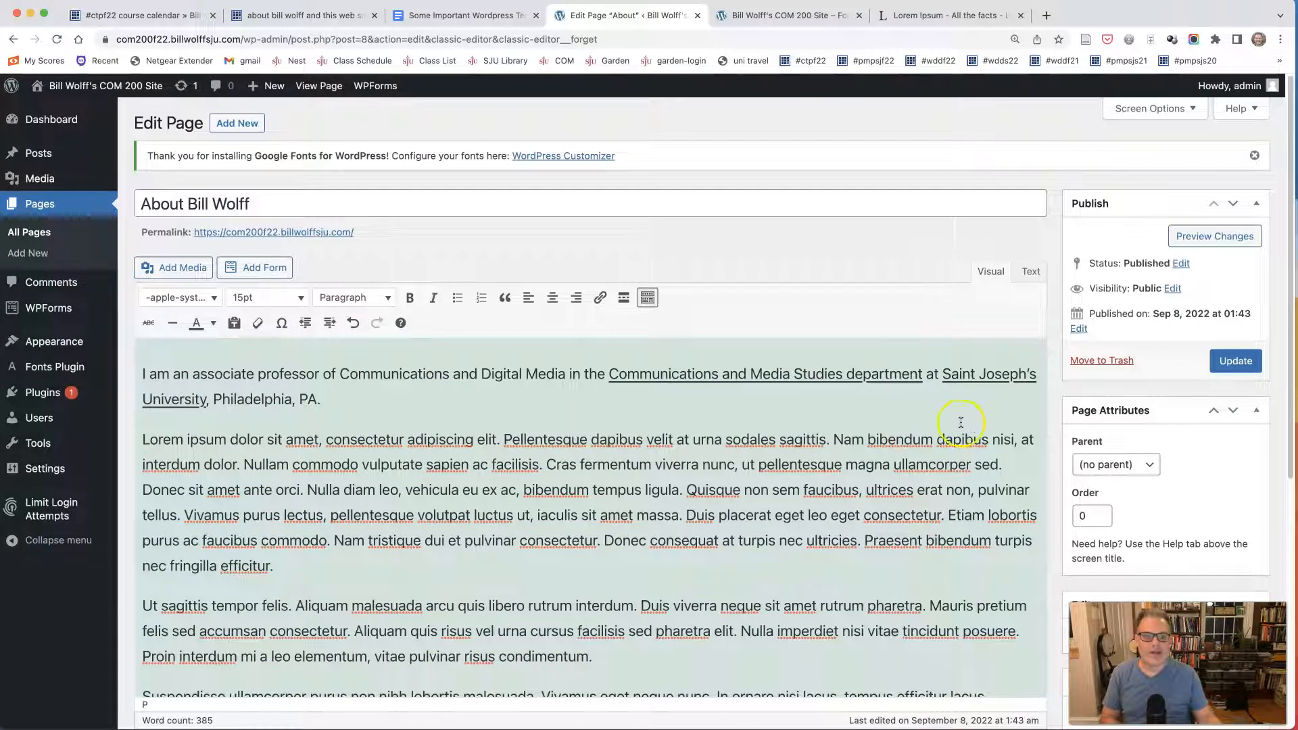
pyautogui.click(1245, 363)
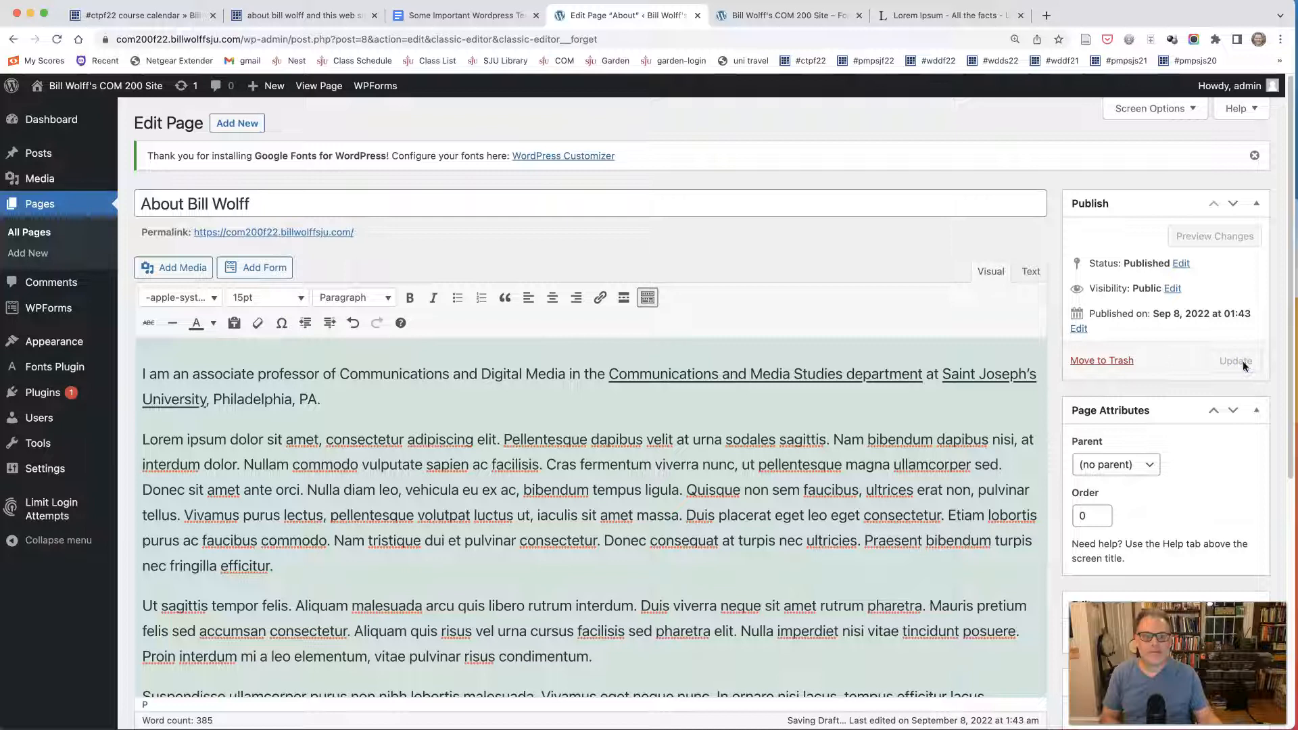
pyautogui.click(1244, 358)
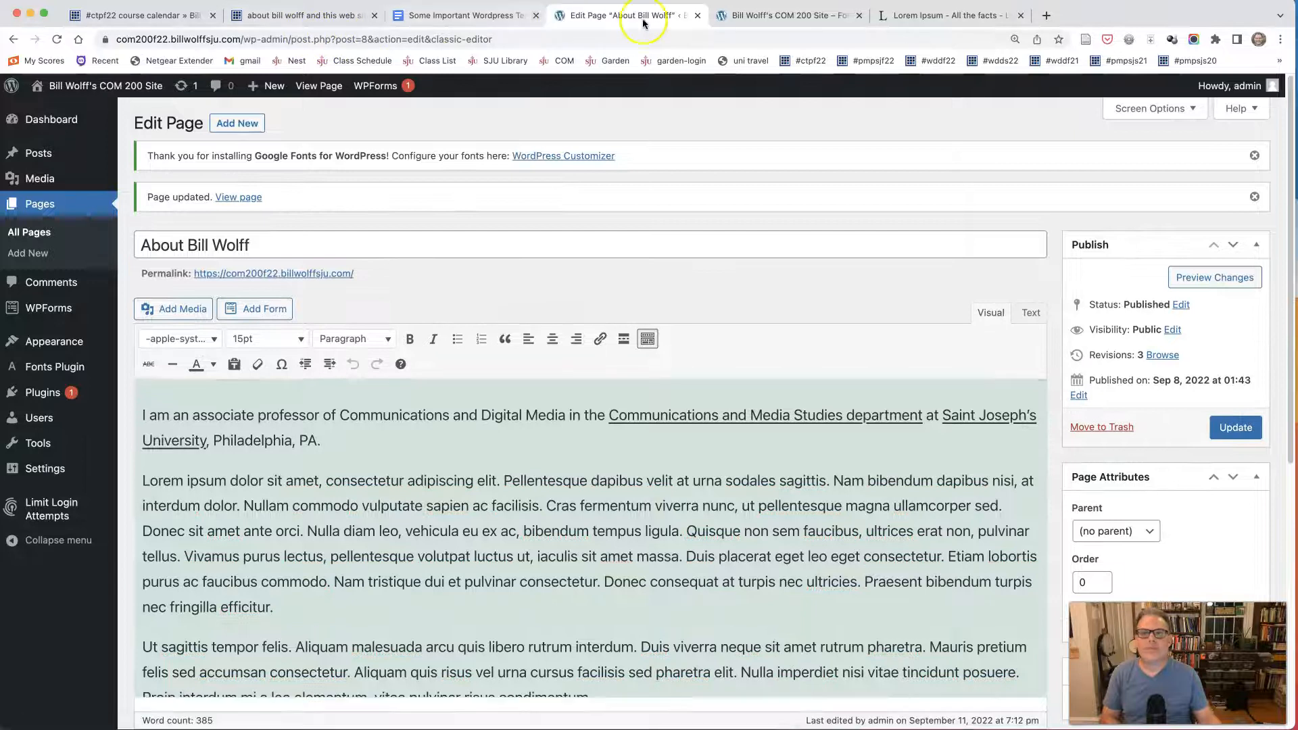
# Open the About page on the live COM 200 site and review its title and body text.
pyautogui.click(743, 15)
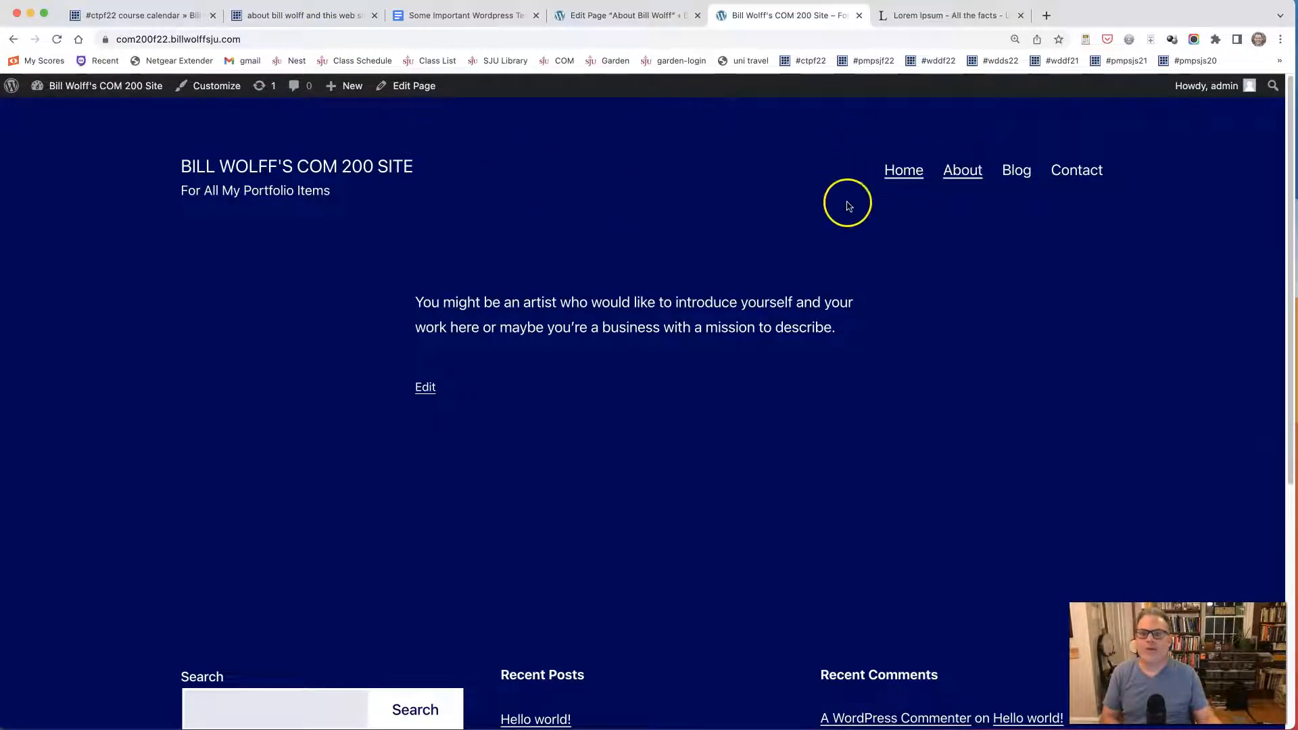
pyautogui.click(961, 179)
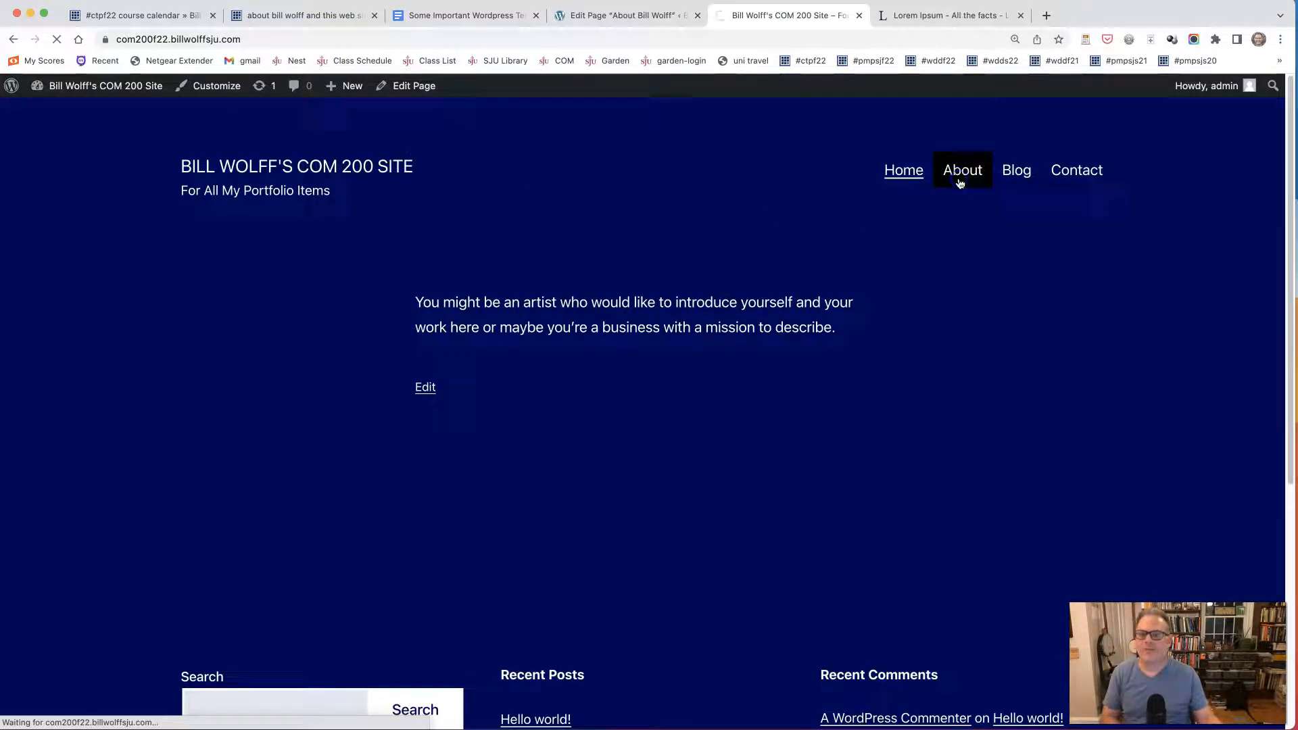
pyautogui.scroll(-6, 426, 301)
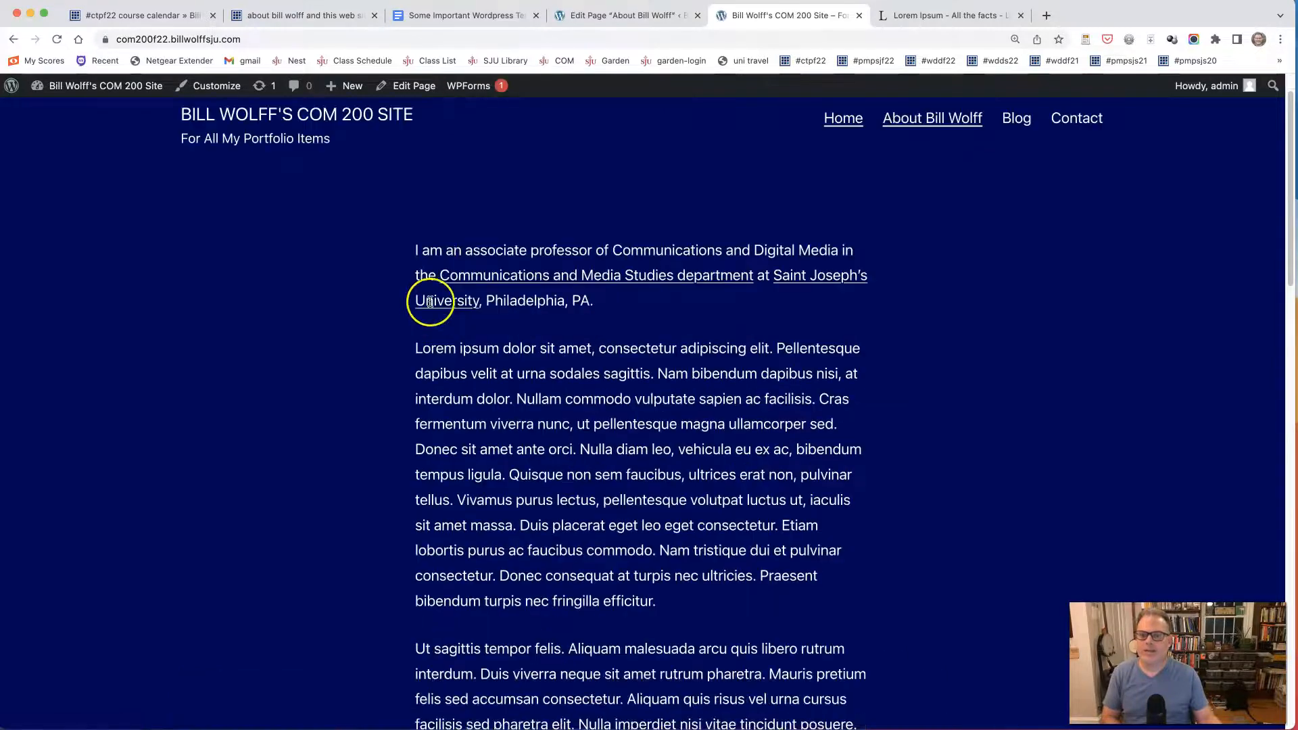
pyautogui.scroll(-15, 406, 308)
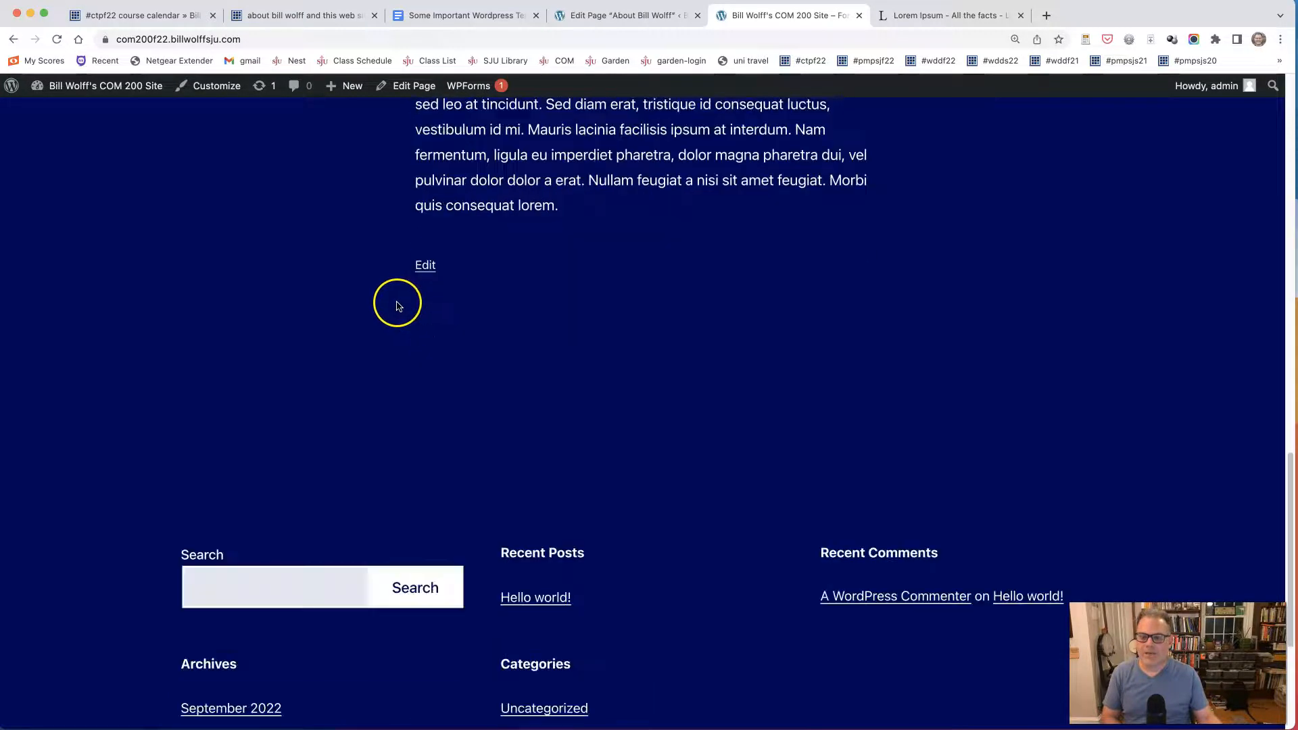
pyautogui.scroll(15, 394, 305)
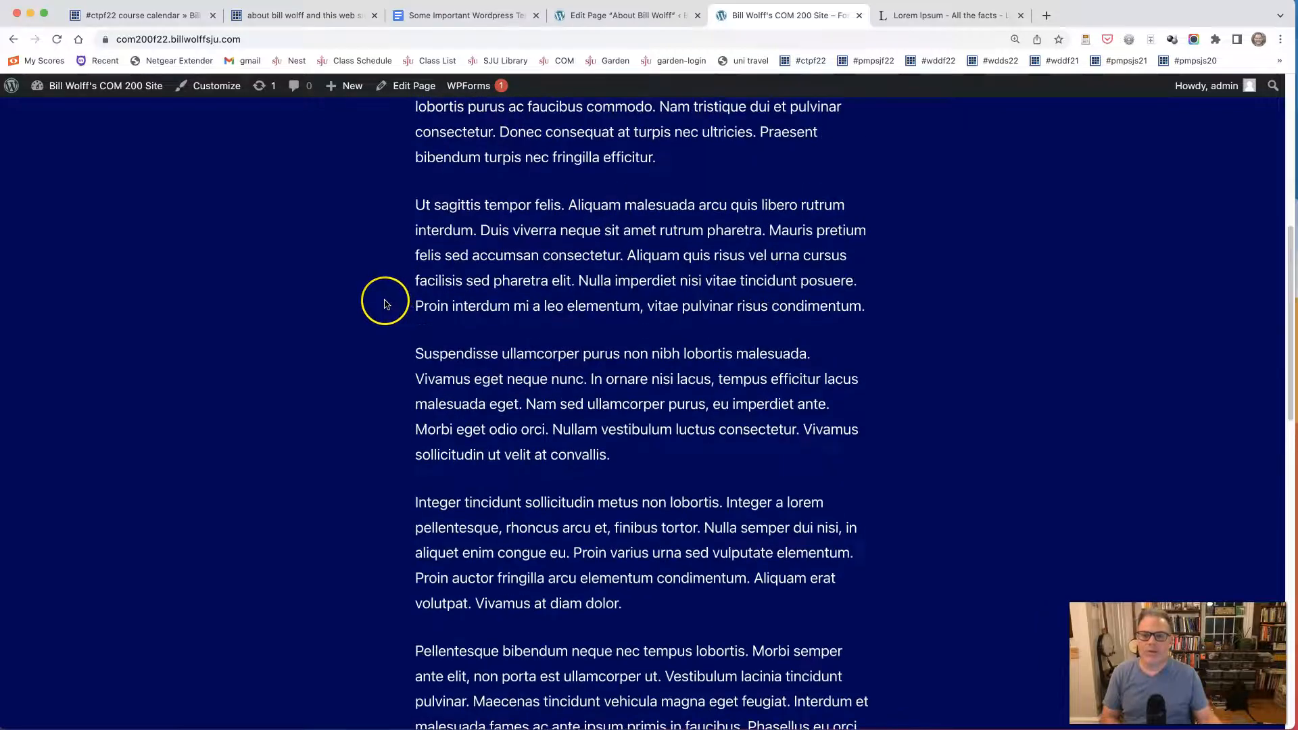
pyautogui.scroll(2, 385, 304)
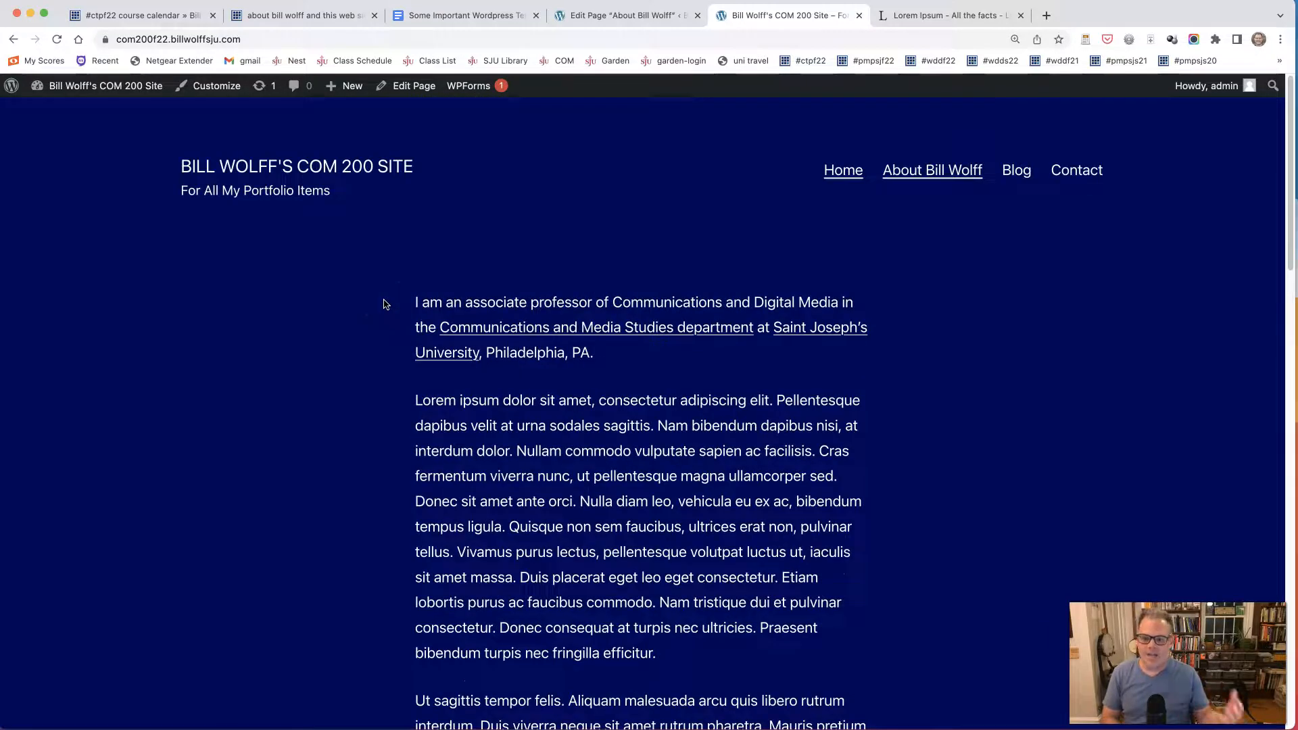
pyautogui.click(335, 311)
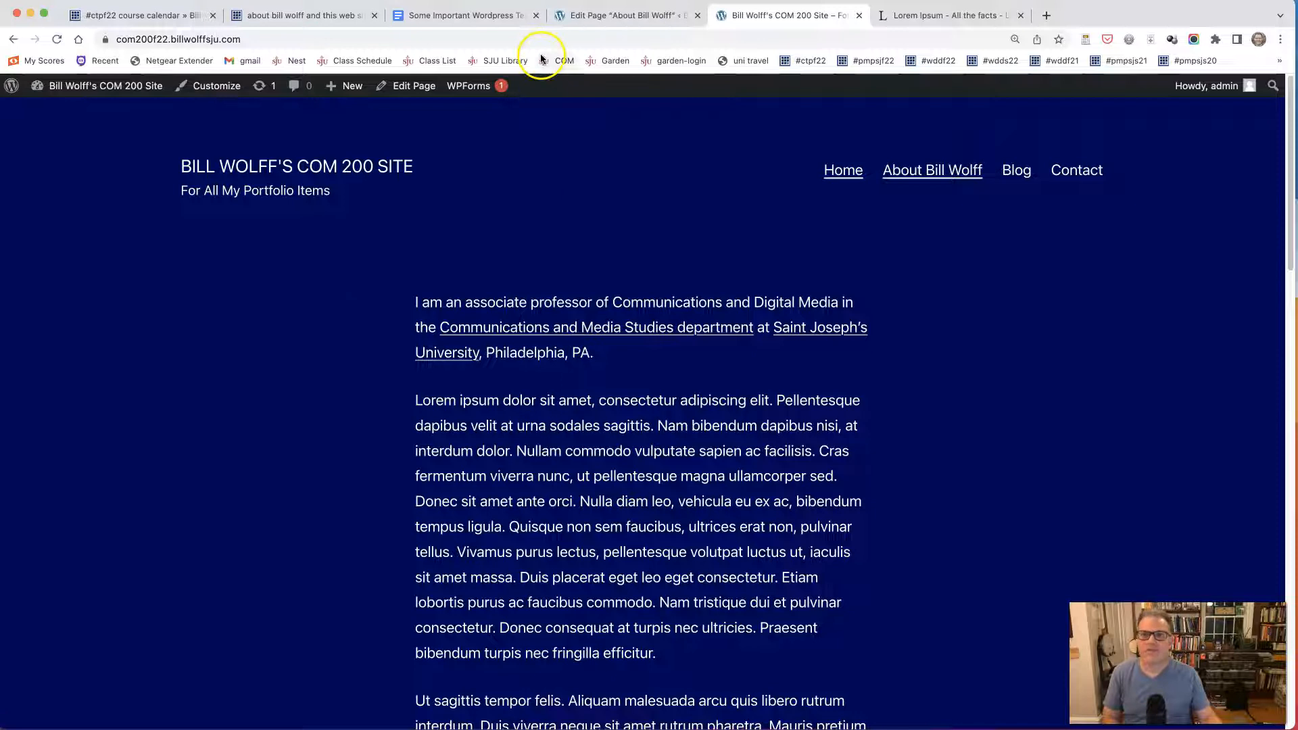
# Return to the About page editor, place the cursor before the opening sentence, and upload bill-beach.webp from the Desktop as media.
pyautogui.click(626, 18)
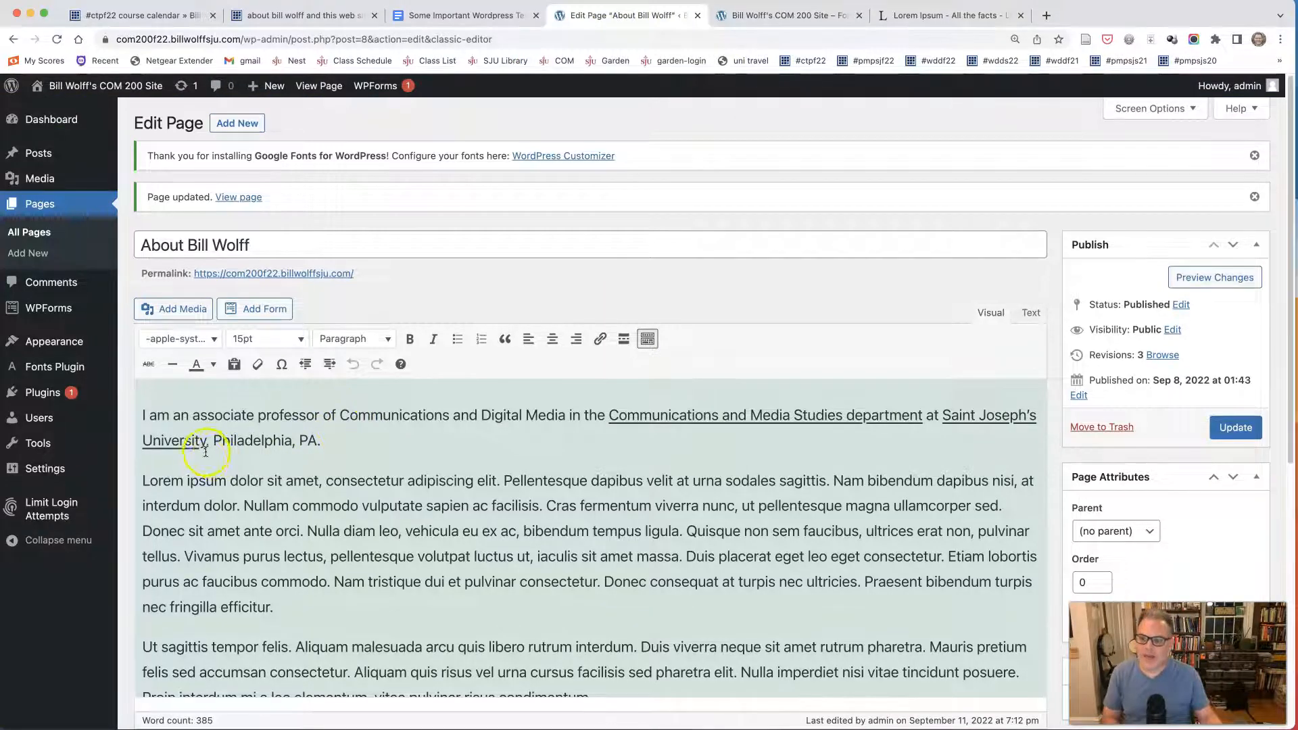
pyautogui.scroll(-1, 205, 452)
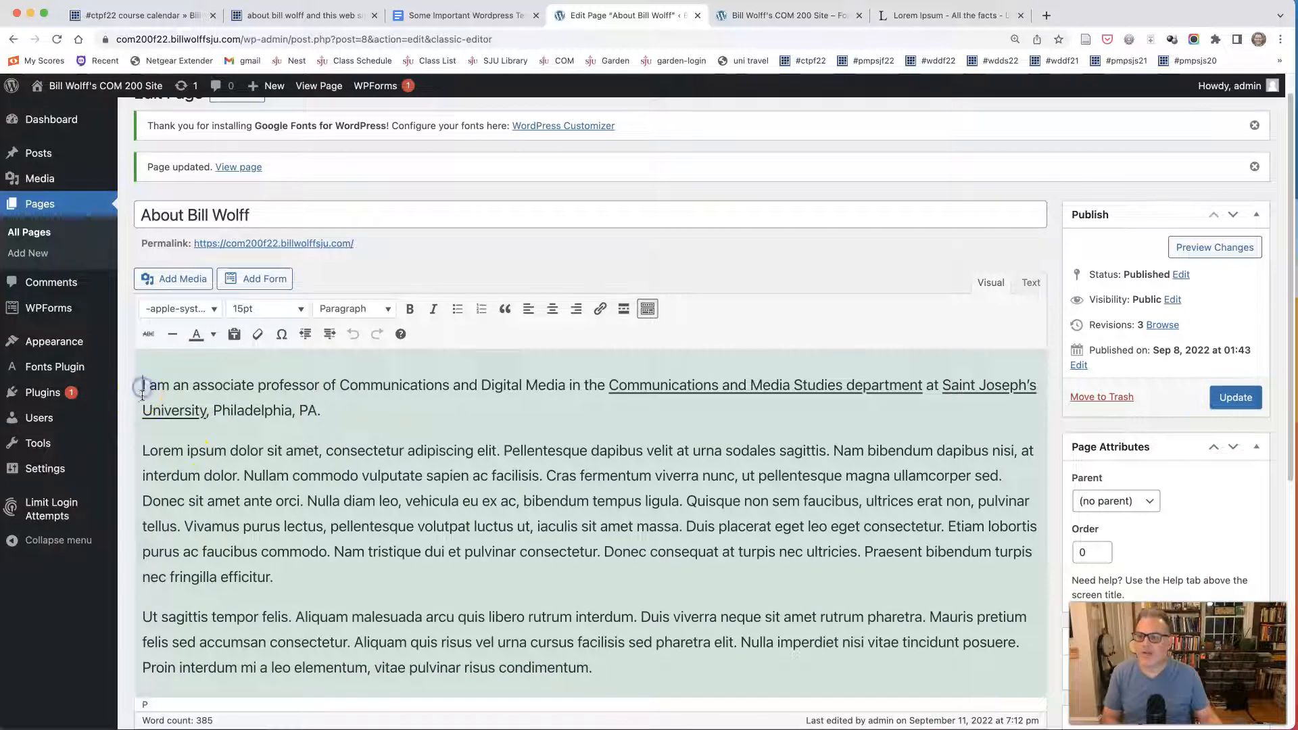
pyautogui.click(182, 280)
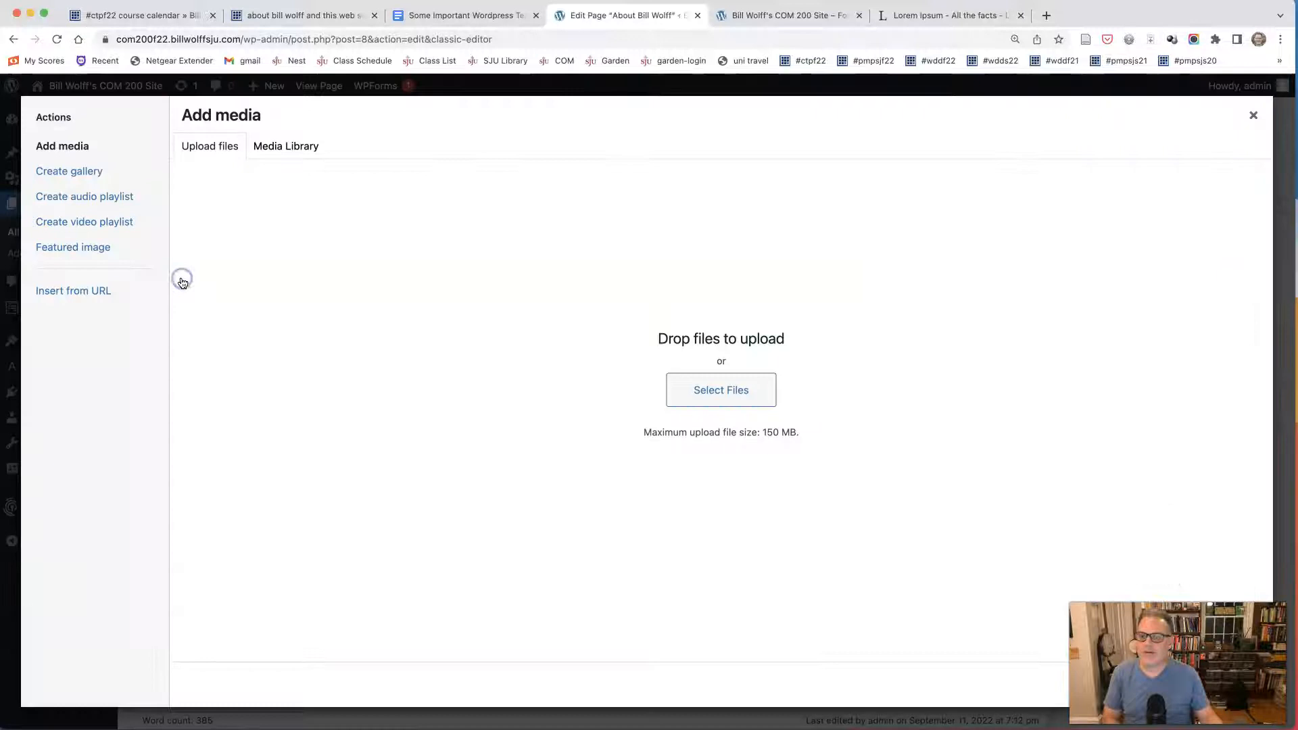
pyautogui.click(714, 397)
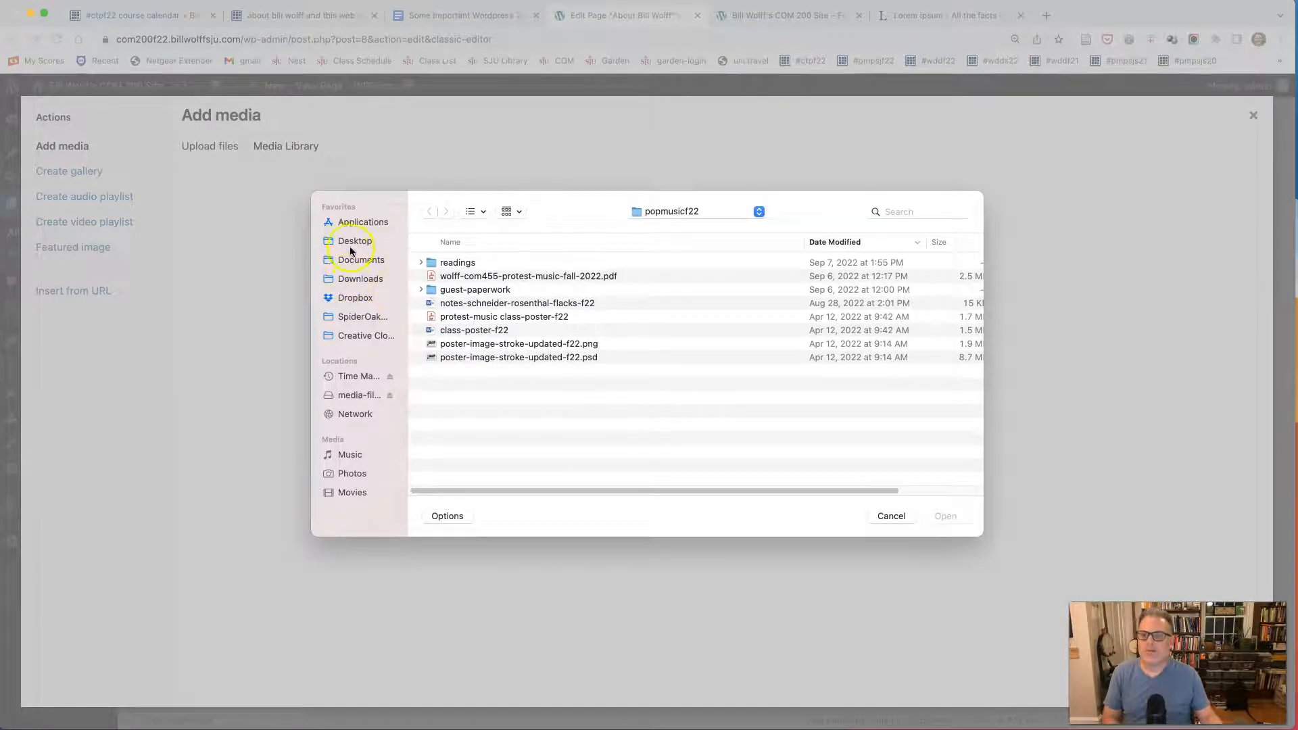
pyautogui.click(351, 241)
pyautogui.click(477, 266)
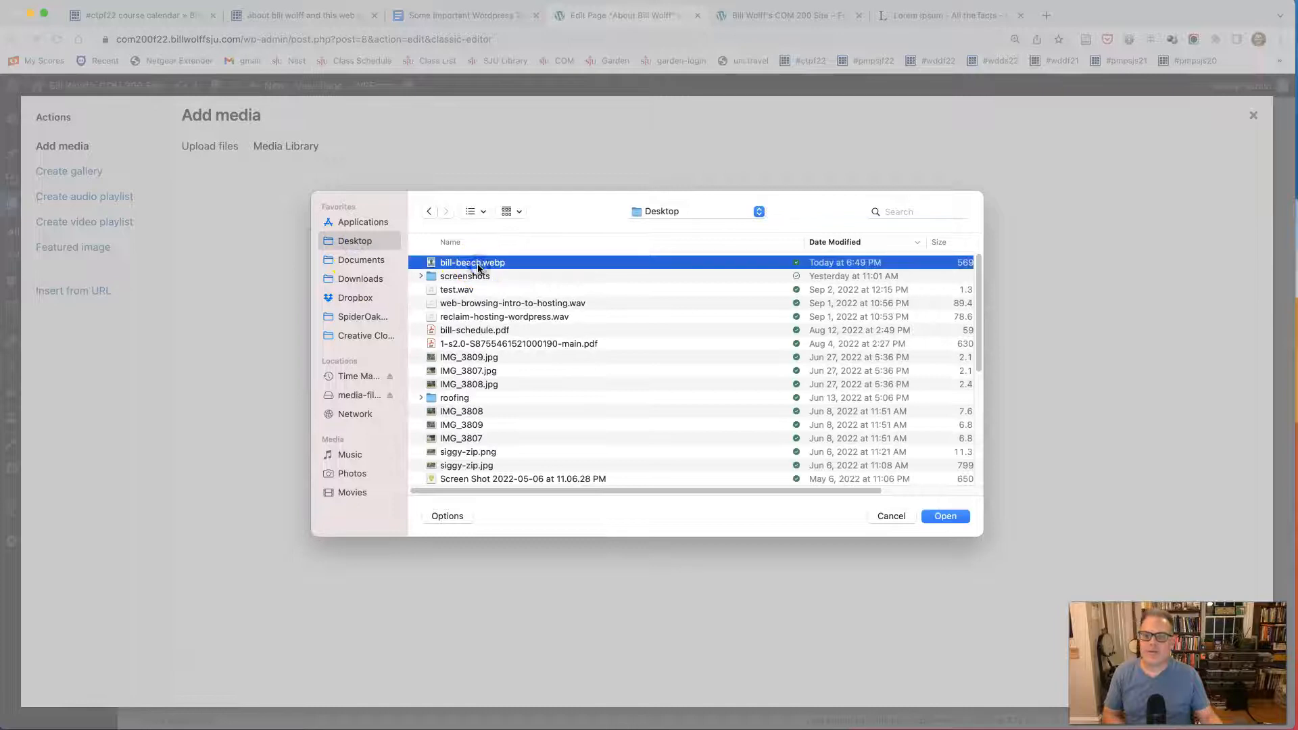
pyautogui.click(946, 516)
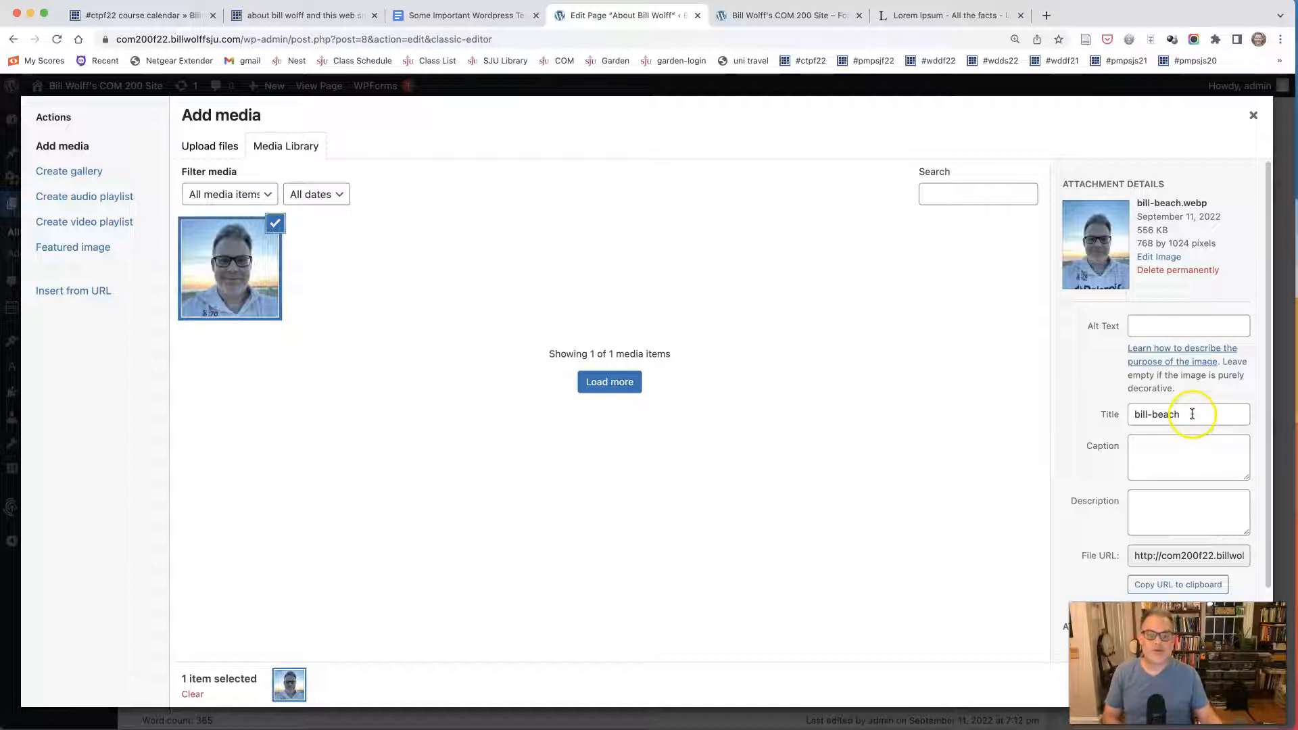
# Write alt text describing bill-beach.webp as a color photograph of the site owner at sunset, wearing a white hoodie with the hood down.
pyautogui.click(1172, 328)
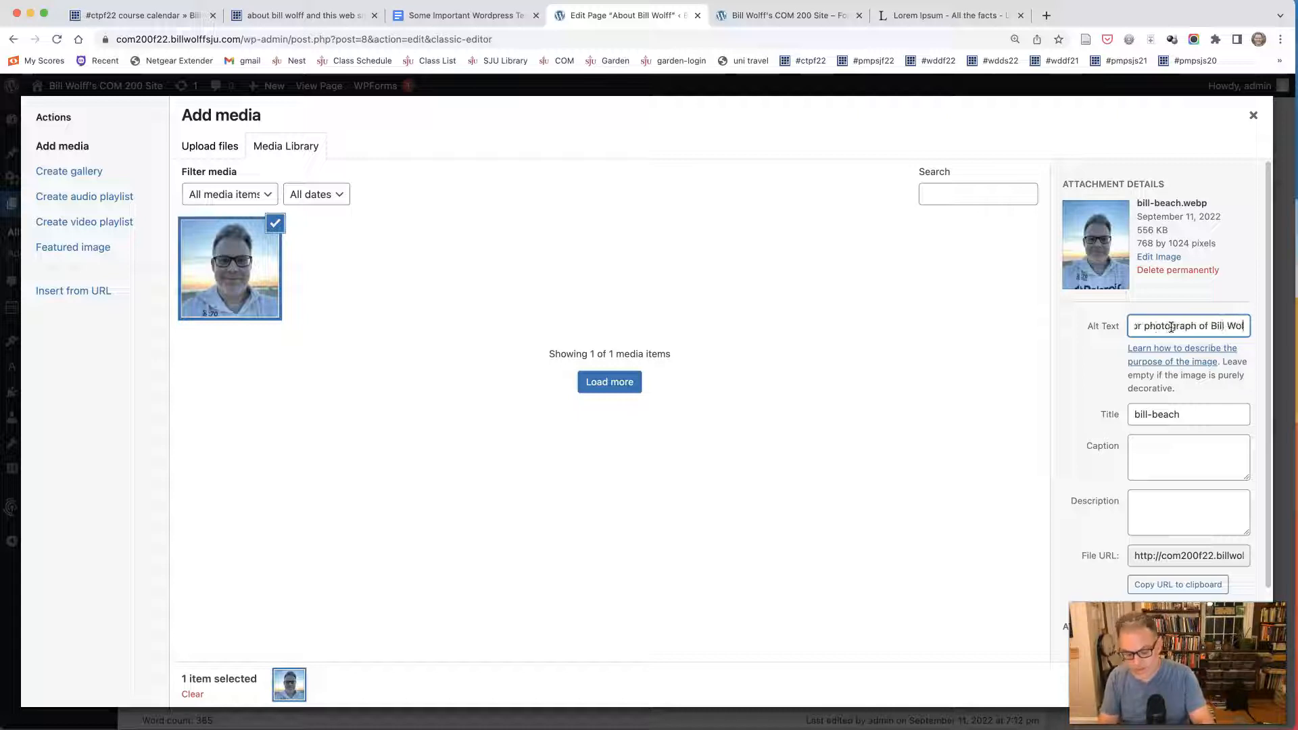
pyautogui.write('at suns')
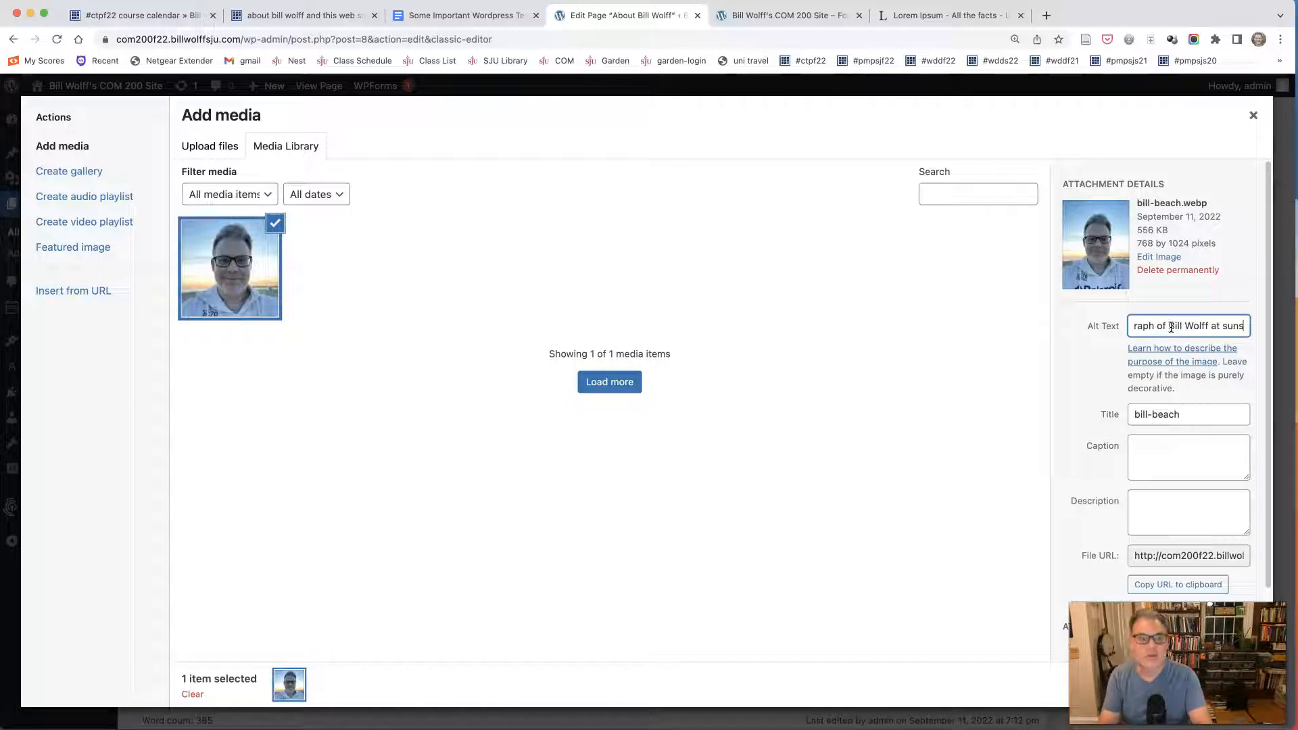
pyautogui.write('et, wearing a')
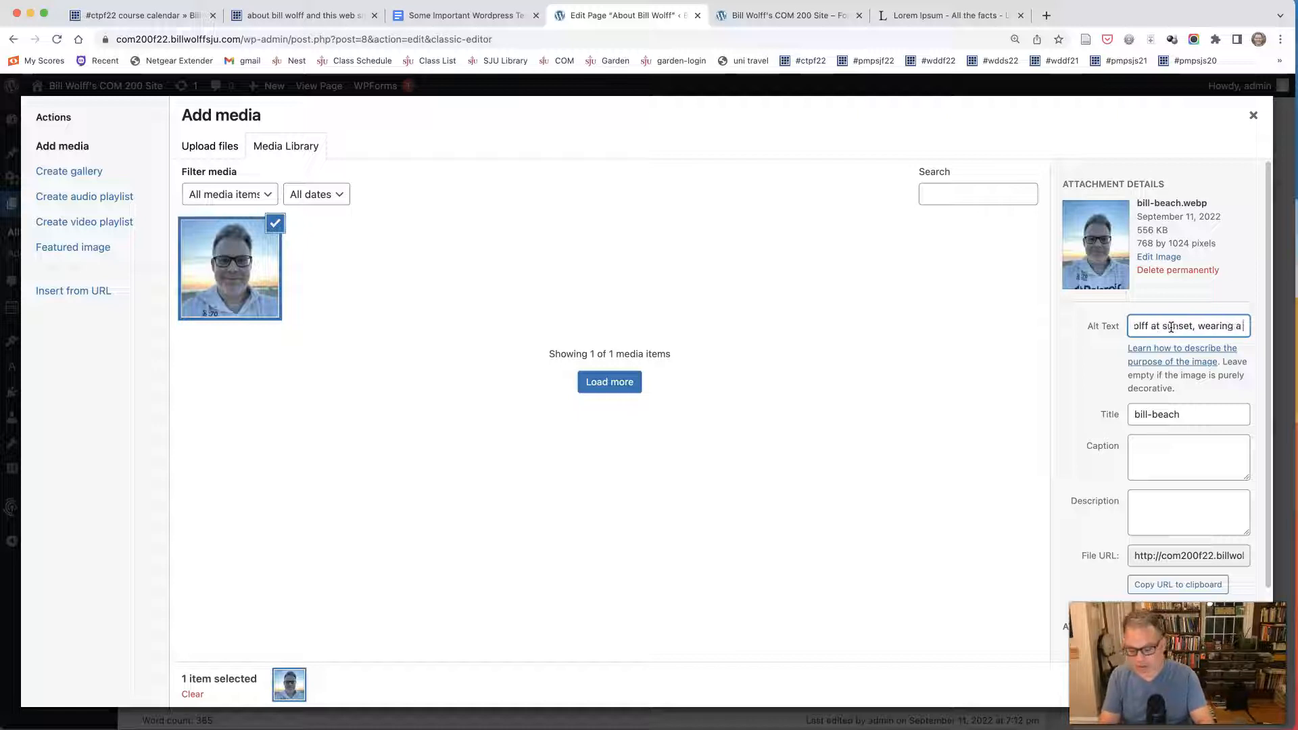
pyautogui.write(' white hoodie.')
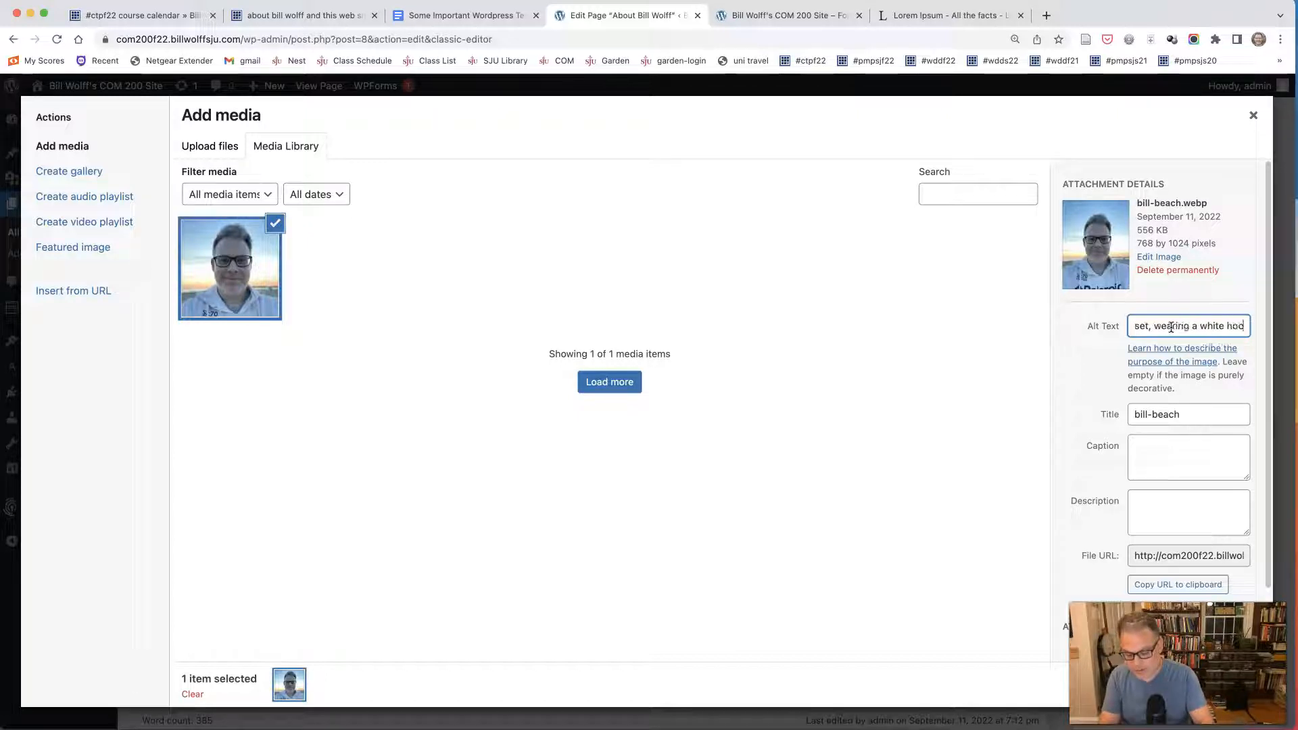
pyautogui.press('BackSpace')
pyautogui.write('with the hood down.')
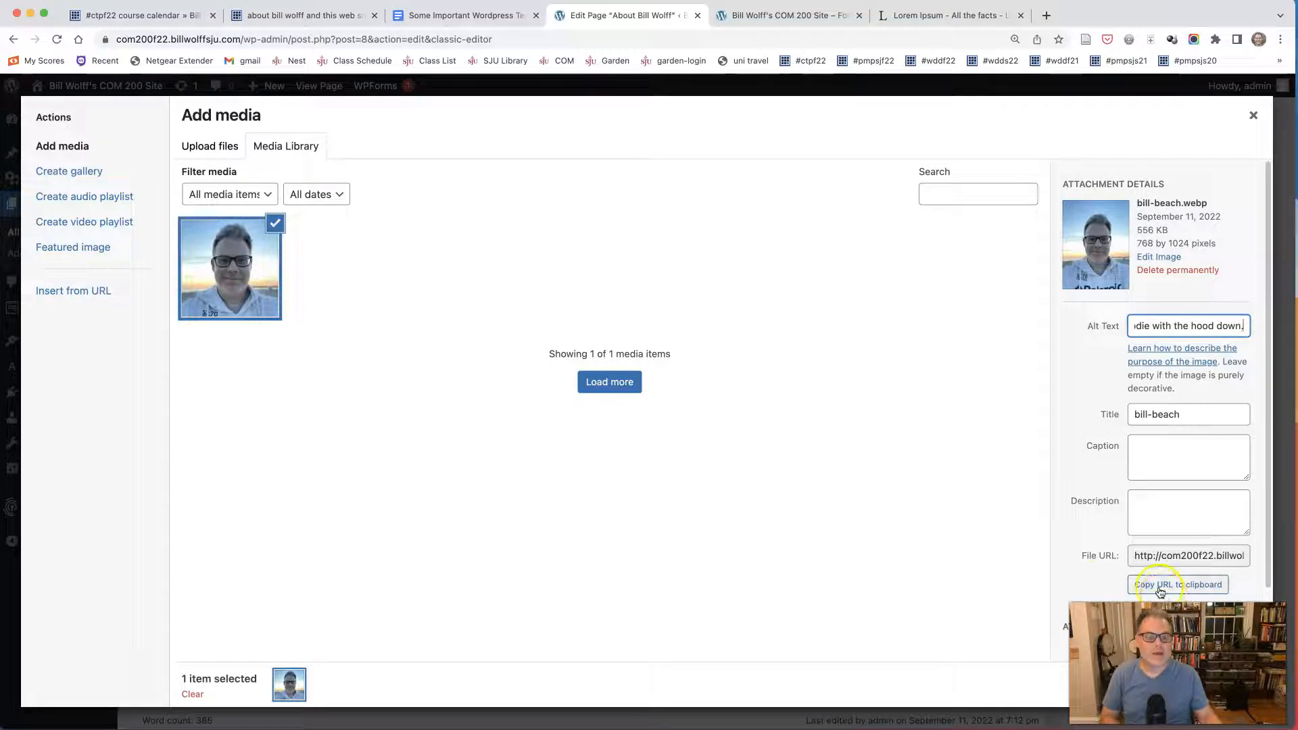
# Insert the photo into the About page with Left alignment at Medium size and update the page.
pyautogui.scroll(-1, 1143, 514)
pyautogui.scroll(-2, 1133, 465)
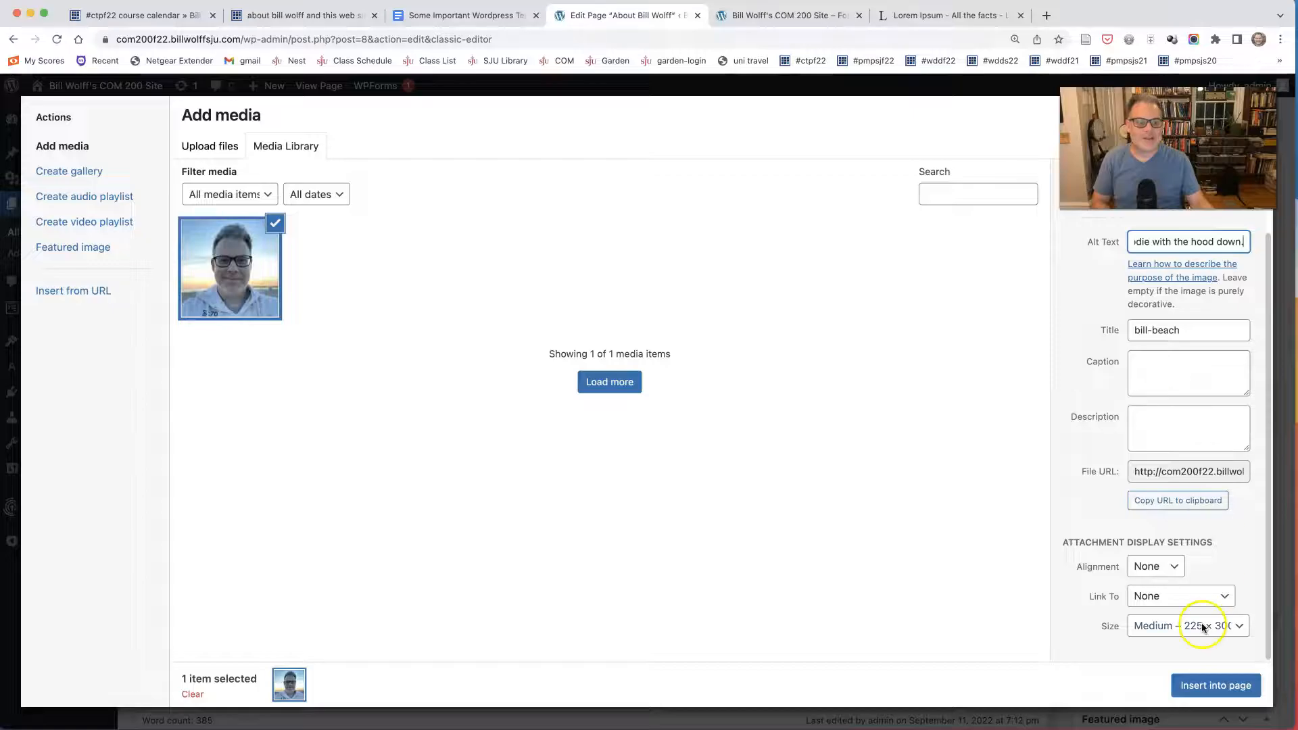
pyautogui.click(1152, 567)
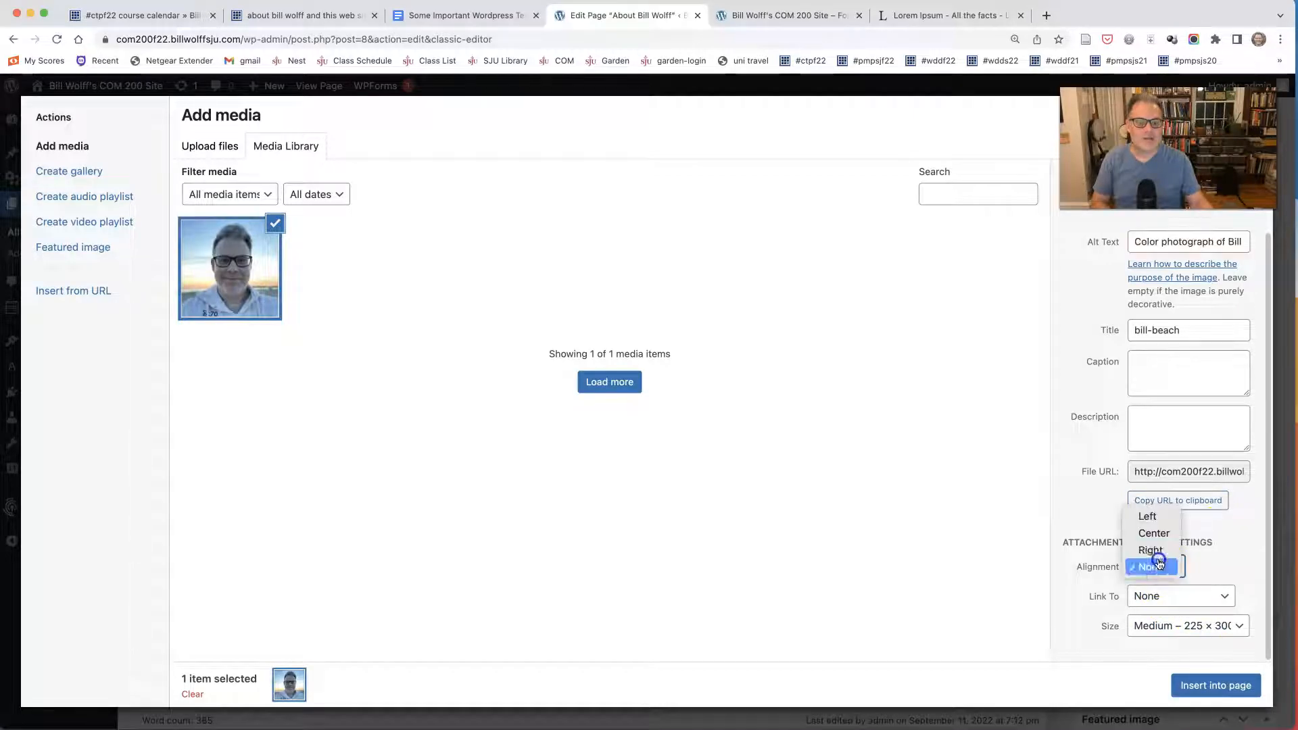
pyautogui.click(1154, 521)
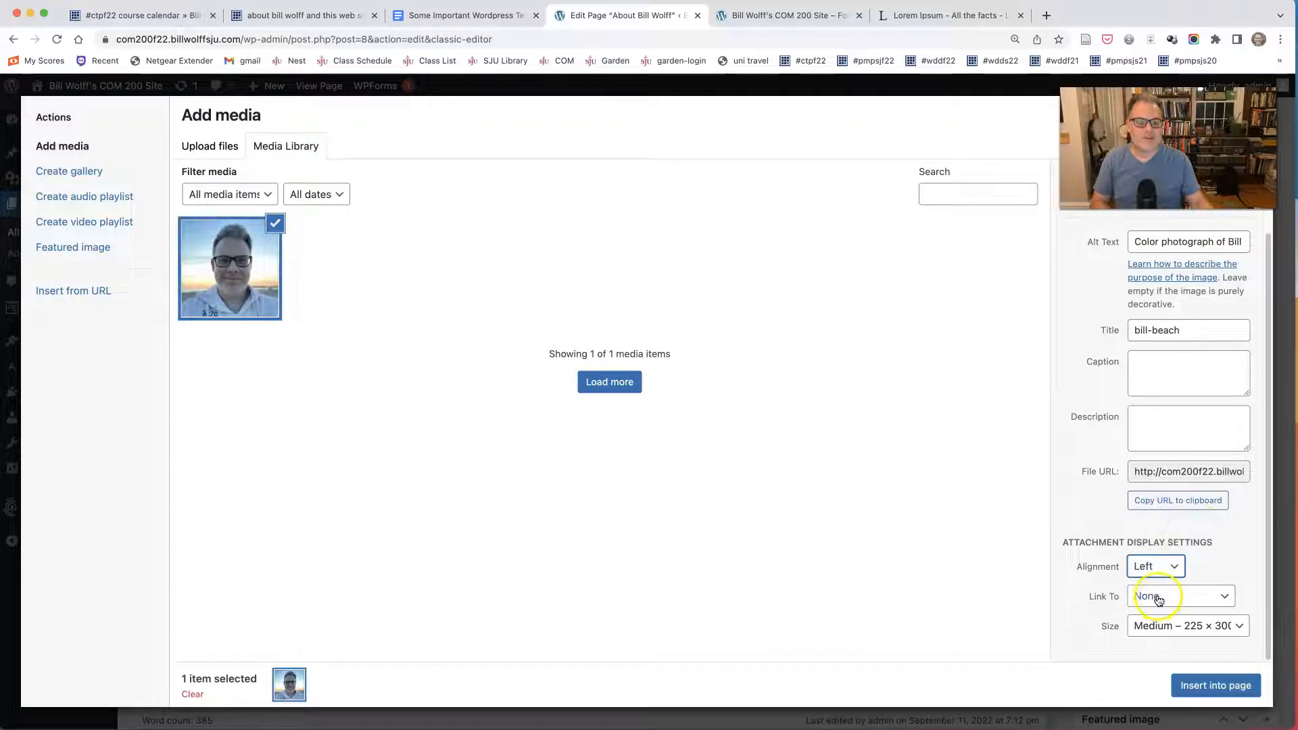
pyautogui.click(1206, 687)
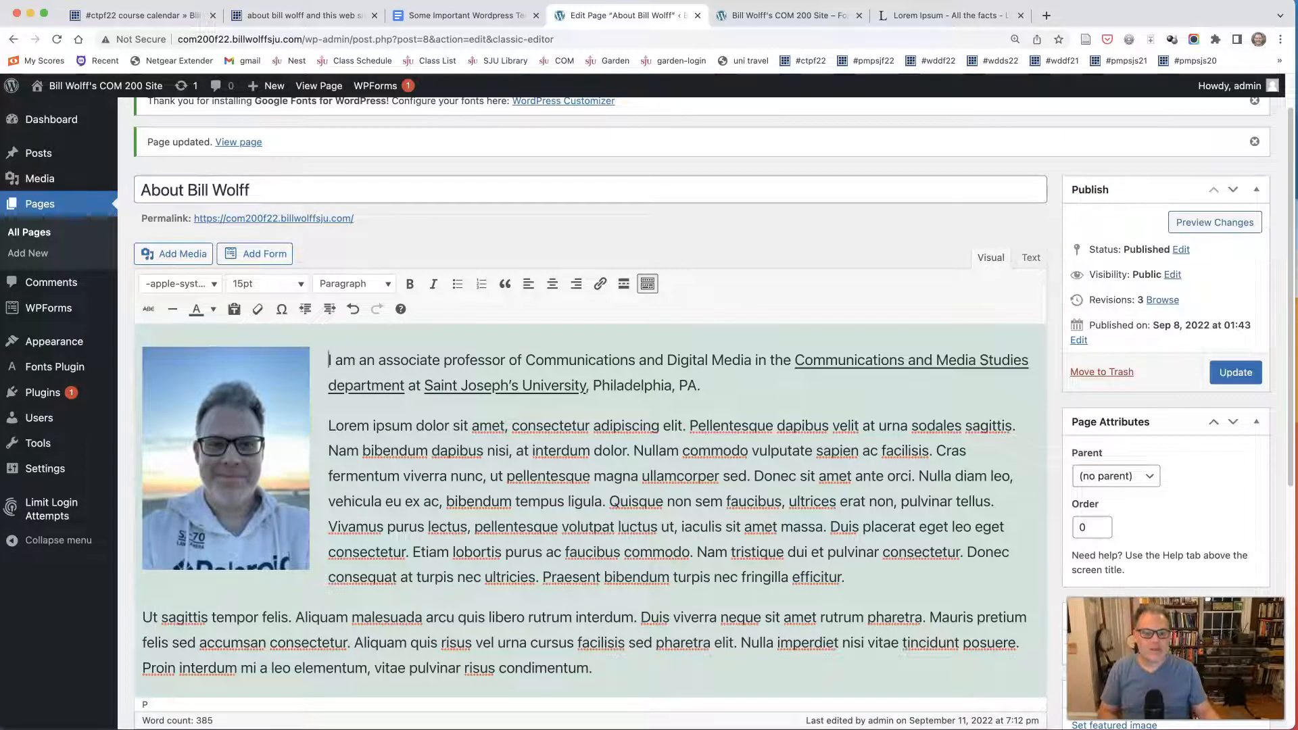
pyautogui.click(1236, 373)
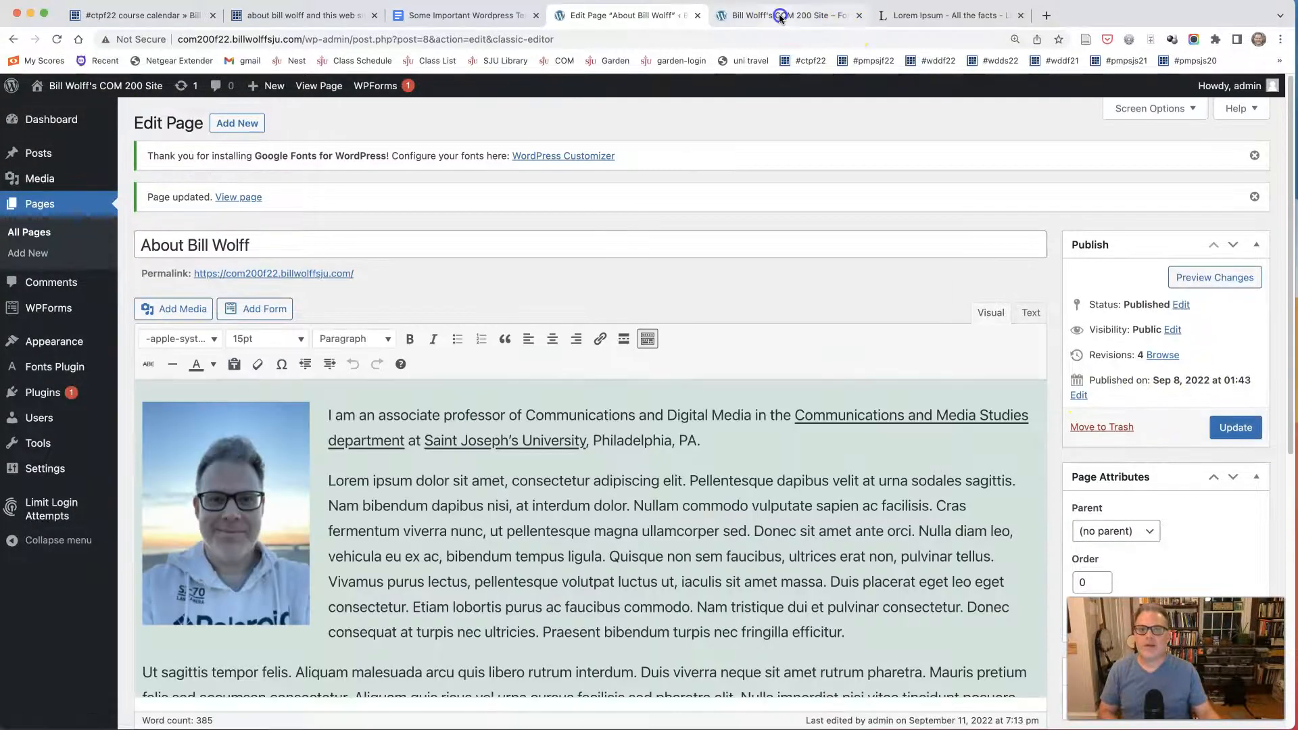
# Reload the live COM 200 site and examine how the About page's photo and wrapped text appear along the whole page.
pyautogui.click(784, 15)
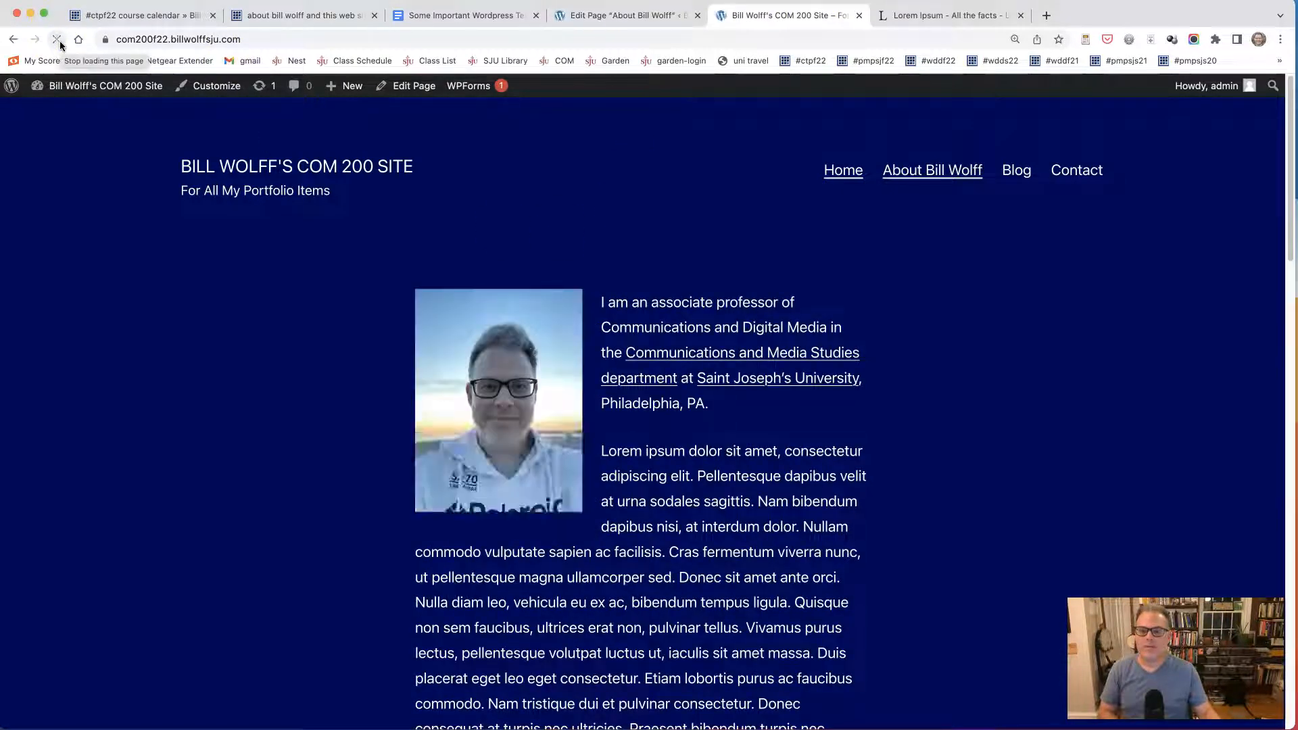
pyautogui.scroll(-3, 357, 346)
pyautogui.scroll(3, 357, 342)
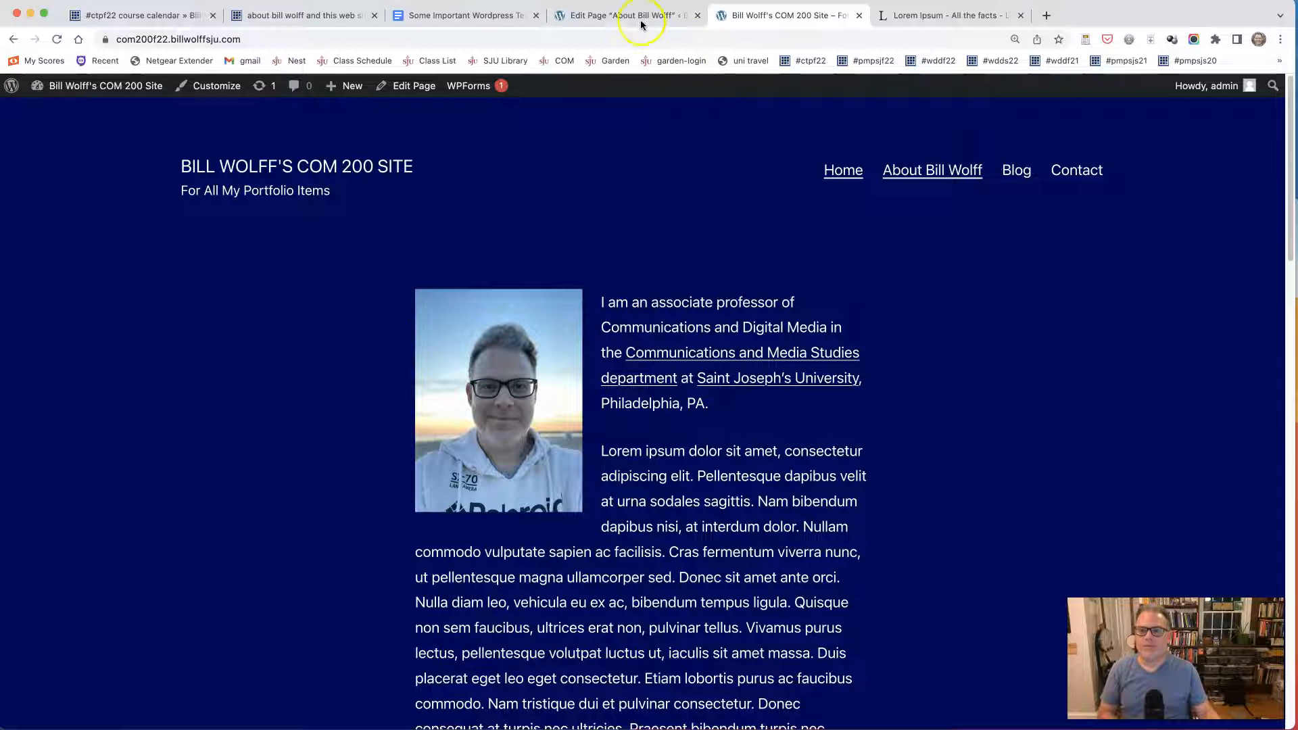
pyautogui.scroll(-15, 554, 325)
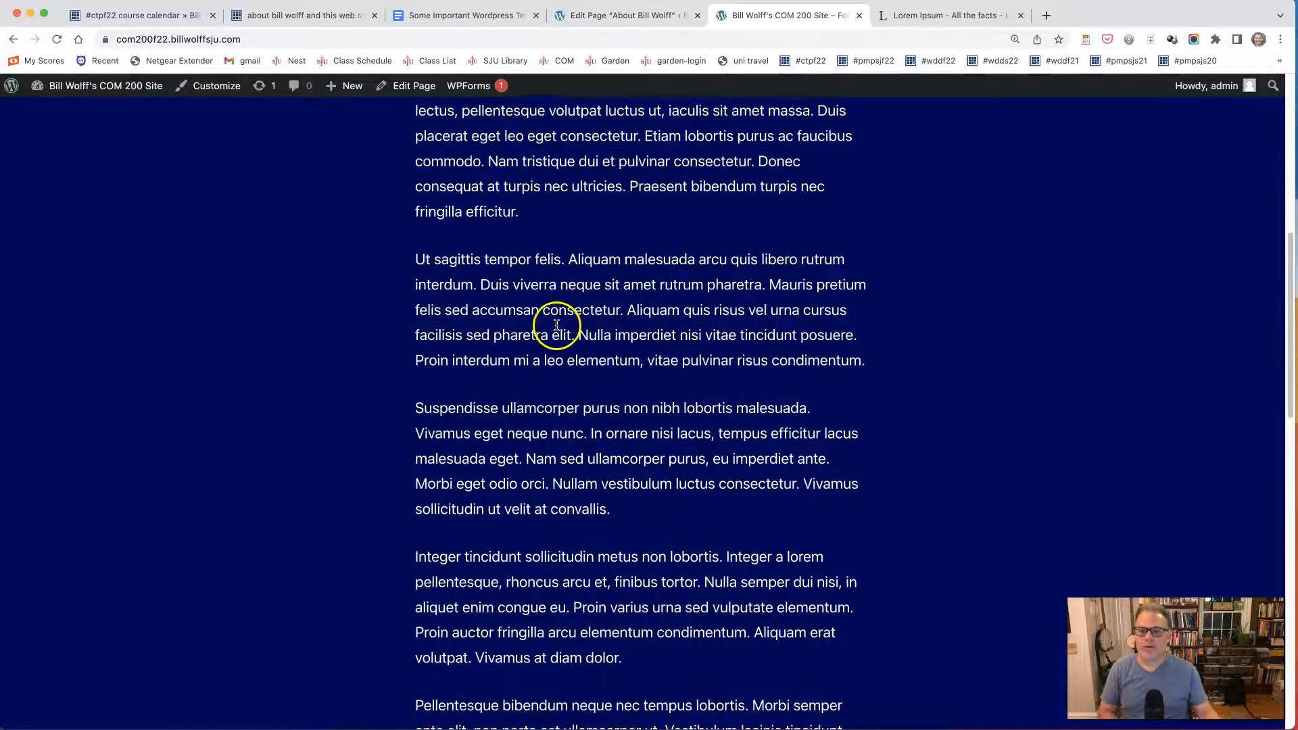
pyautogui.scroll(10, 553, 330)
pyautogui.scroll(10, 552, 329)
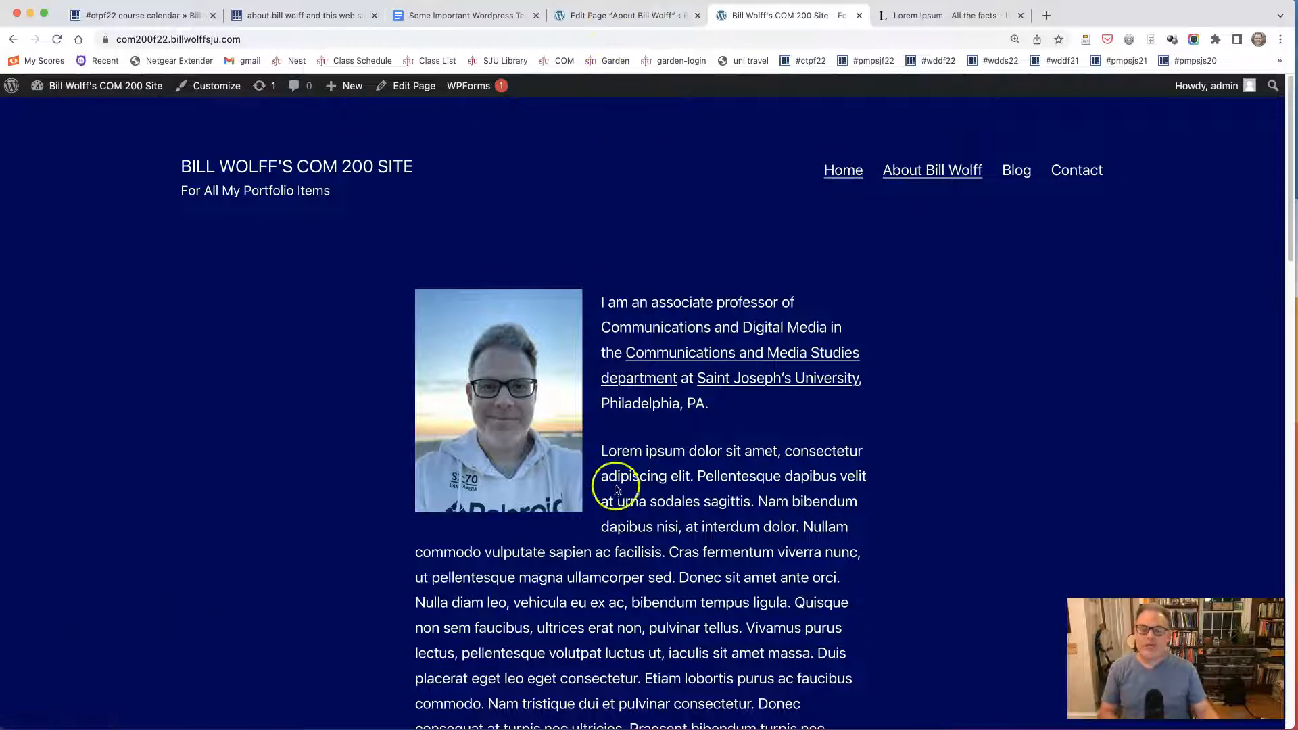
pyautogui.scroll(-5, 357, 369)
pyautogui.scroll(-2, 344, 385)
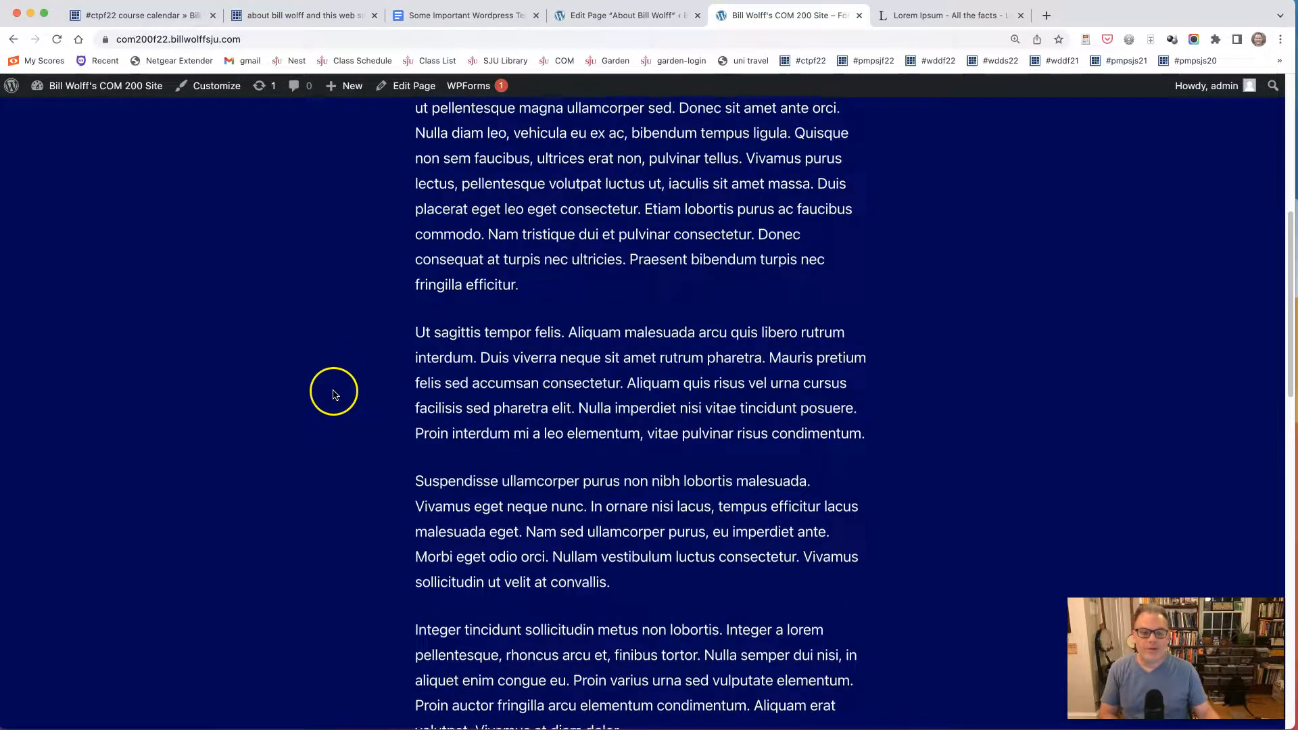
pyautogui.scroll(-5, 333, 392)
pyautogui.scroll(9, 333, 394)
pyautogui.scroll(3, 334, 394)
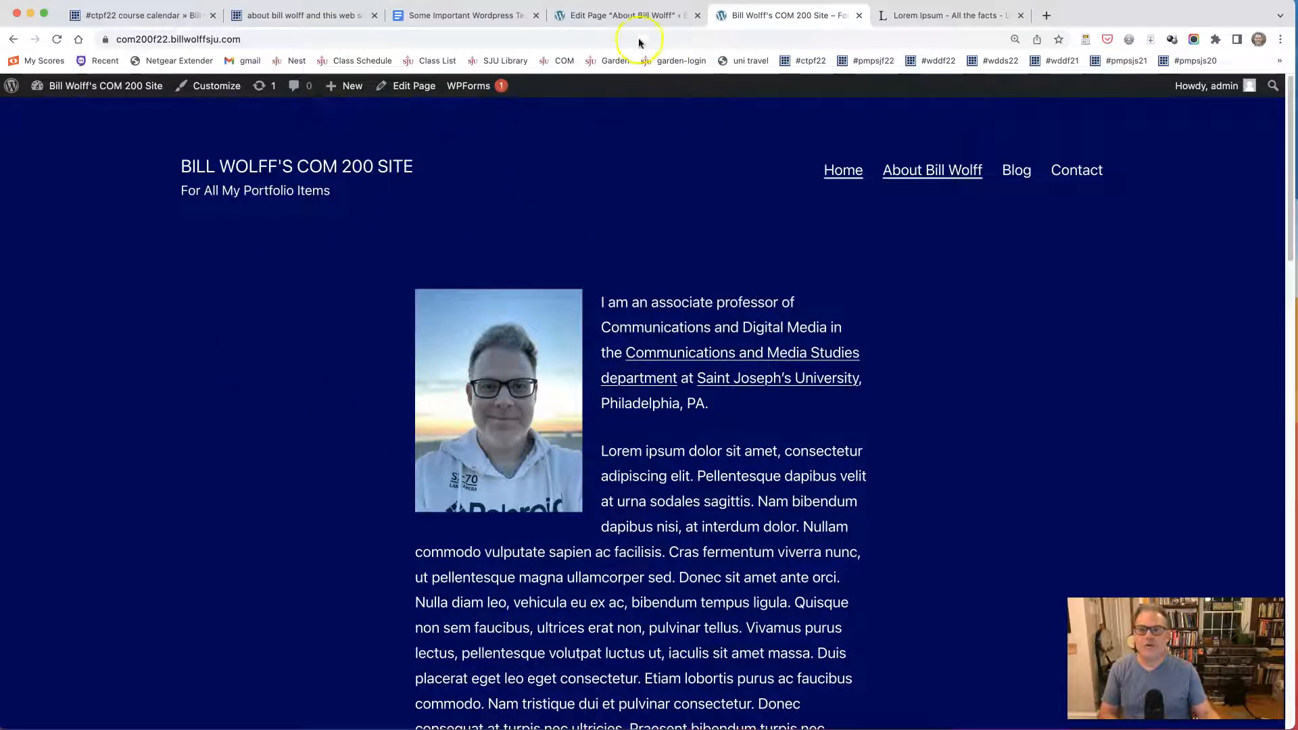
# Return to the WordPress admin, open the theme Customizer, and review the Site Identity settings.
pyautogui.click(633, 14)
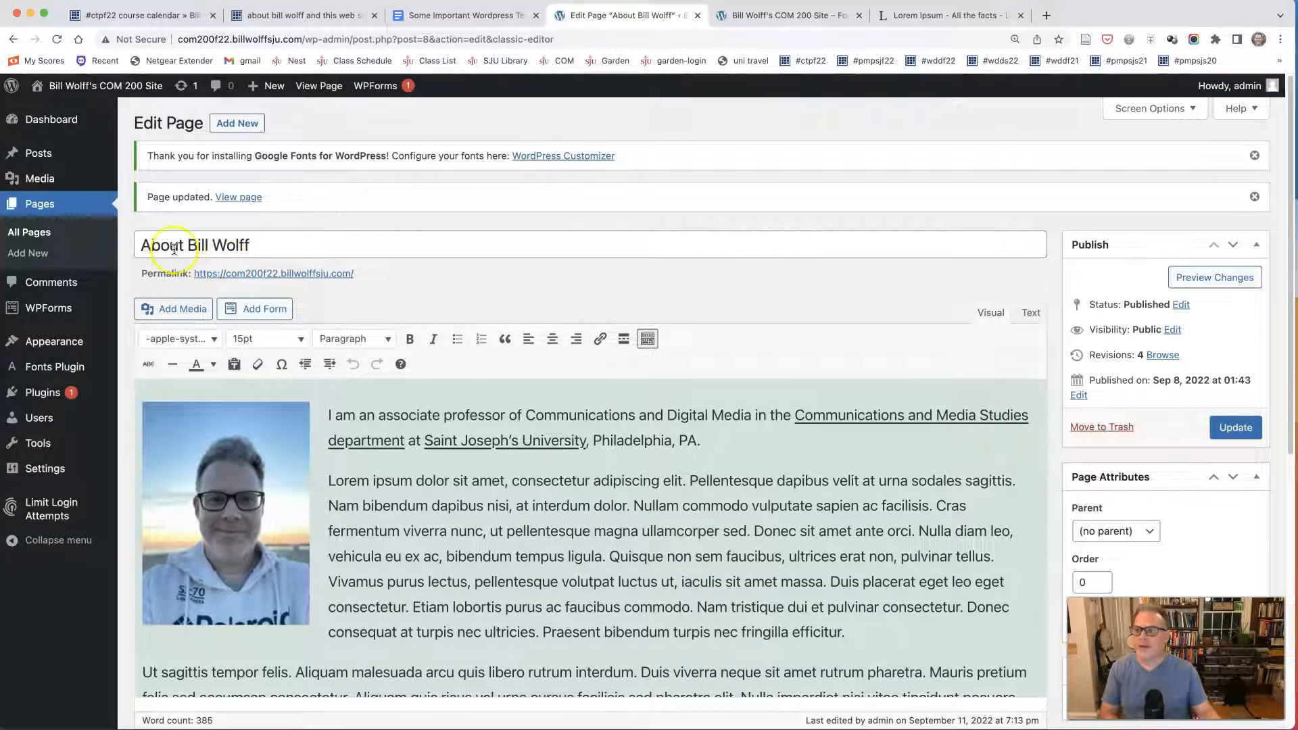
pyautogui.moveTo(58, 342)
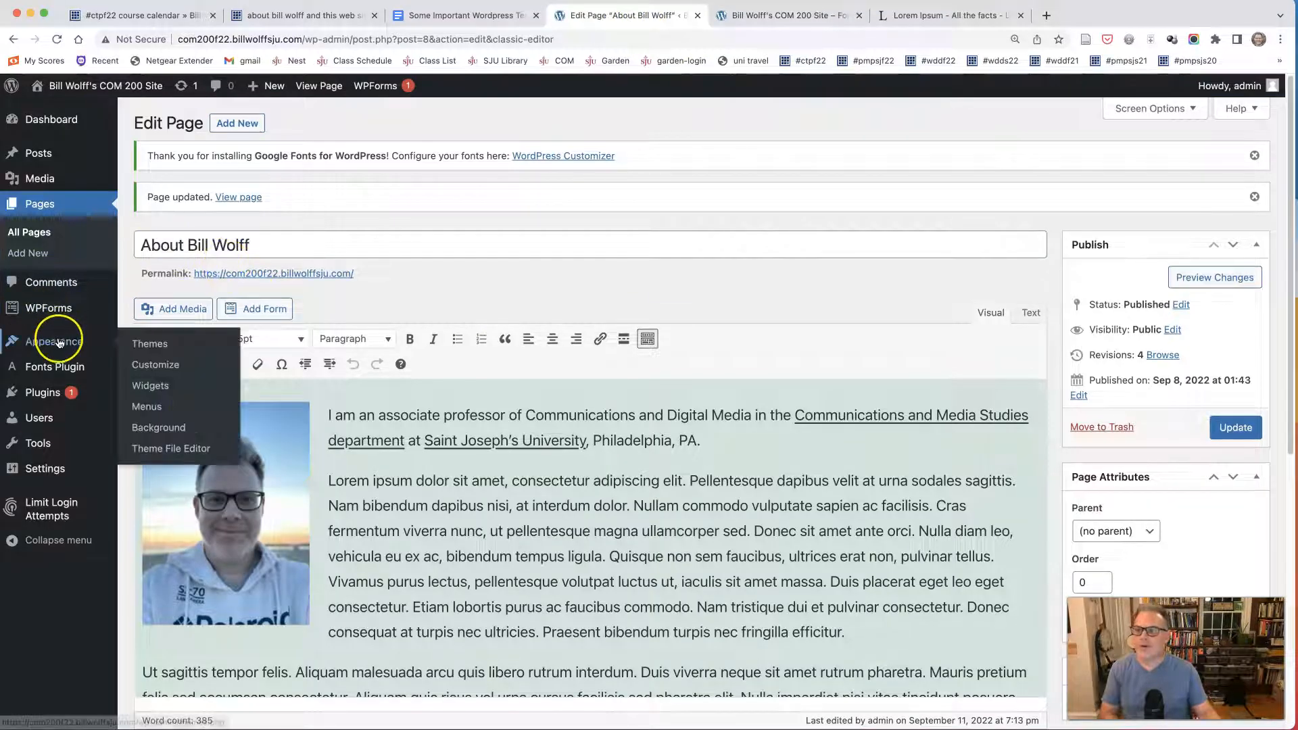
pyautogui.click(156, 366)
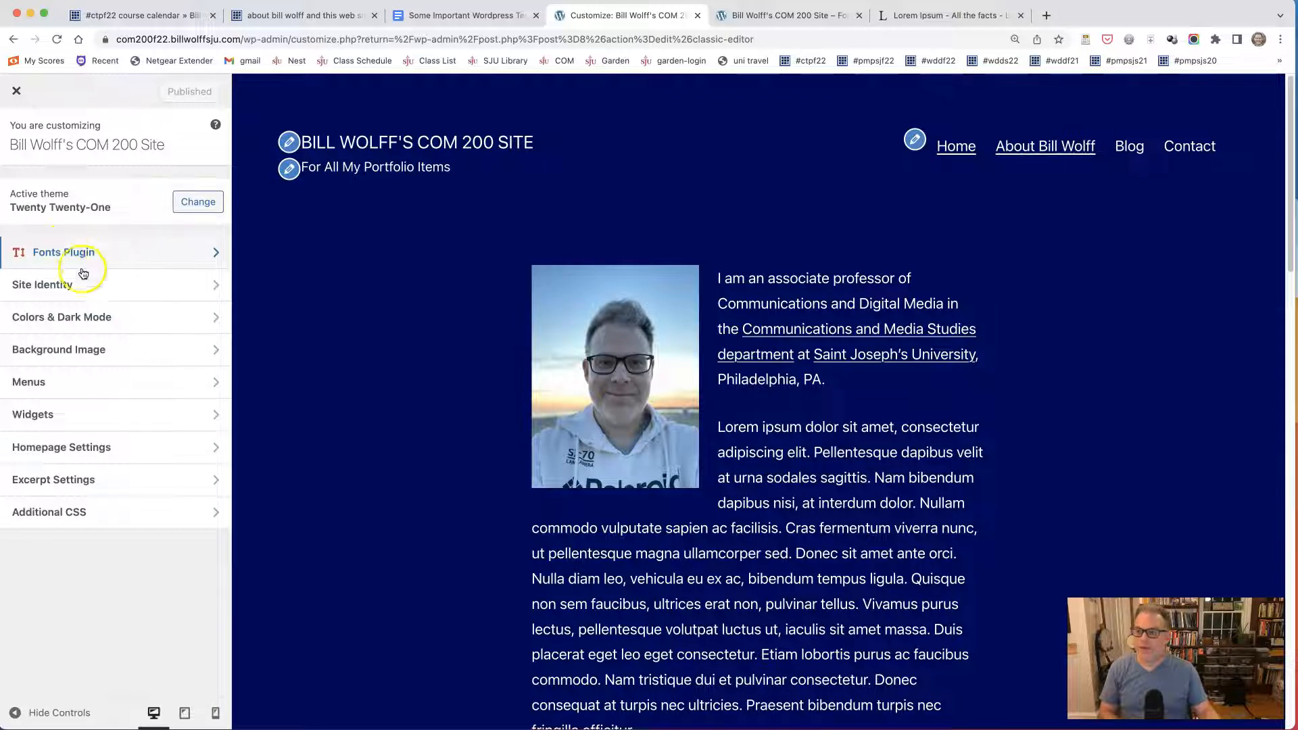
pyautogui.click(65, 285)
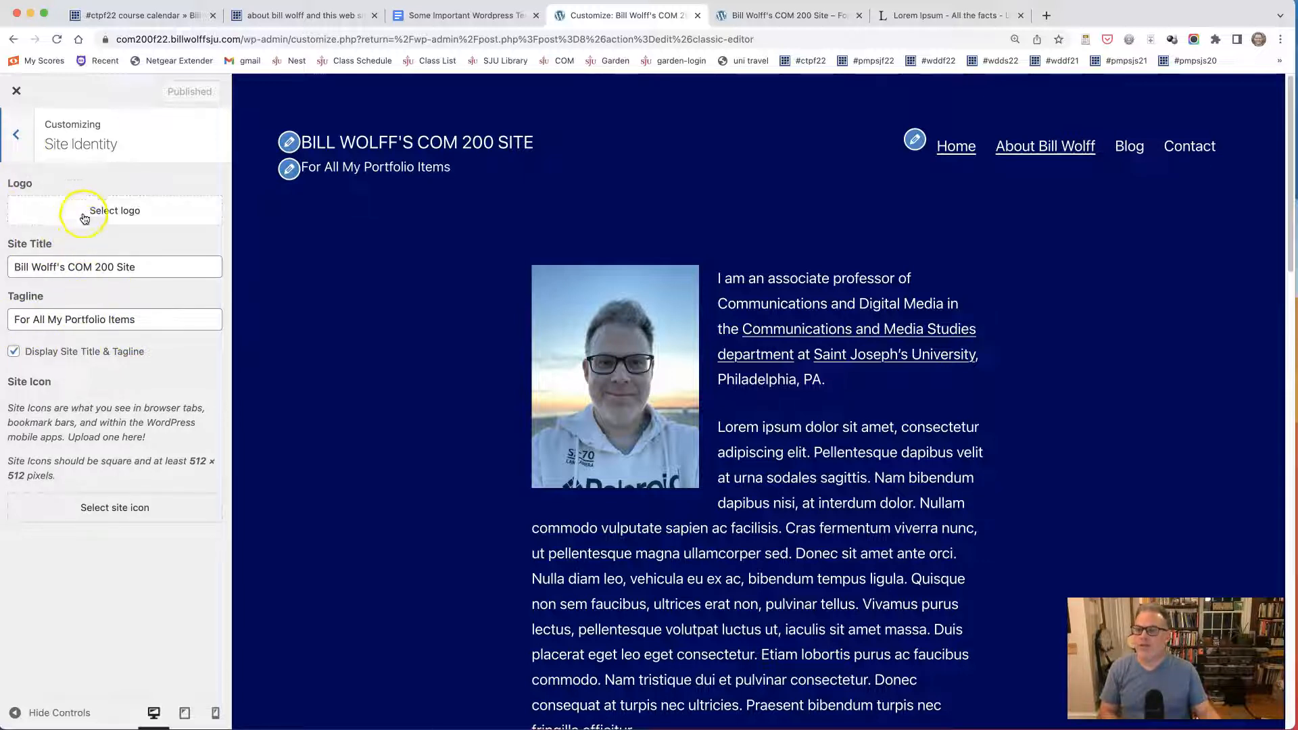
pyautogui.click(15, 133)
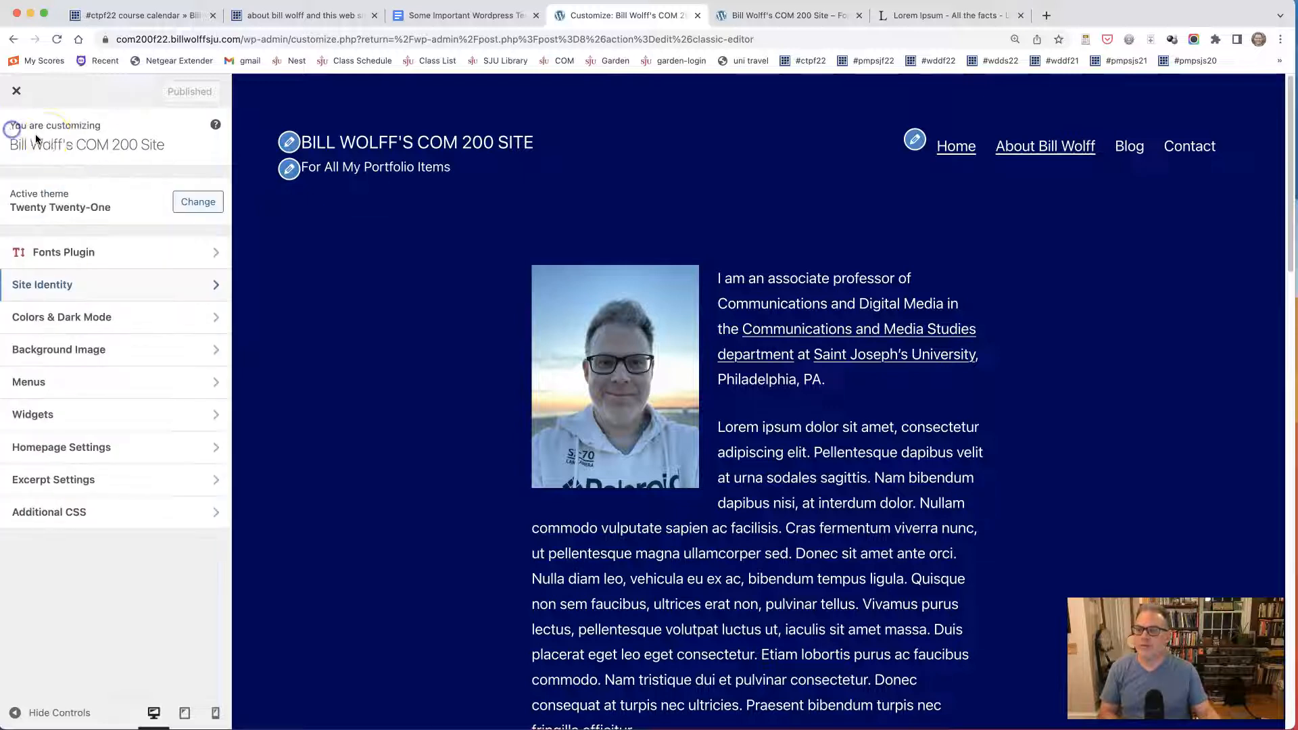
# Try different background colors in the Colors & Dark Mode settings, restore #000459, and leave those settings.
pyautogui.click(62, 326)
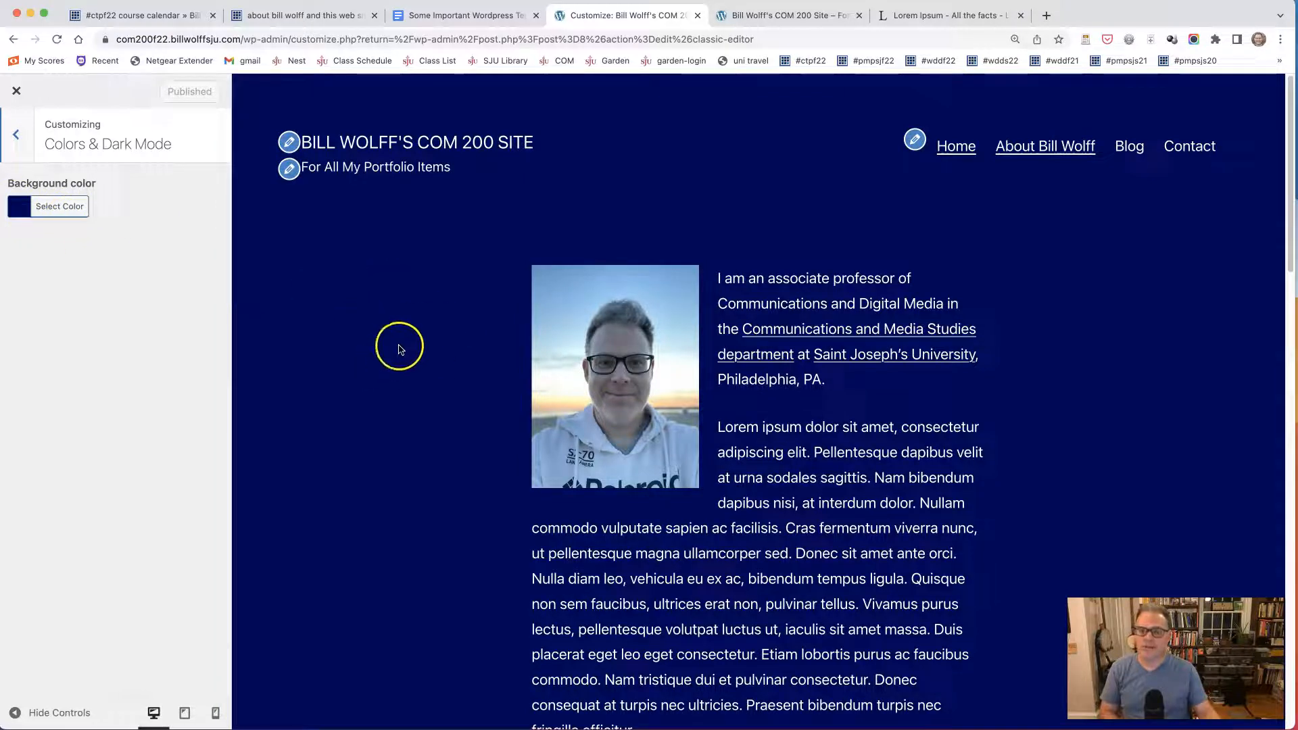
pyautogui.click(16, 214)
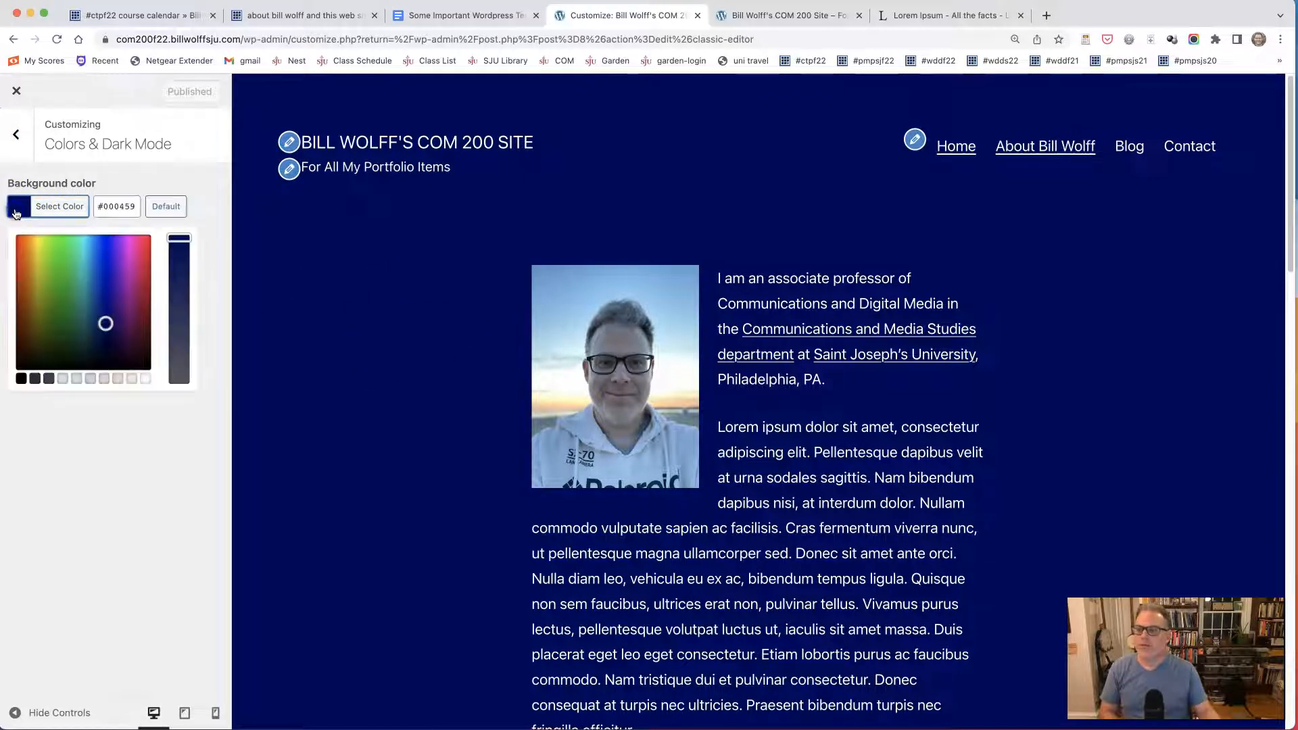
pyautogui.tripleClick(116, 208)
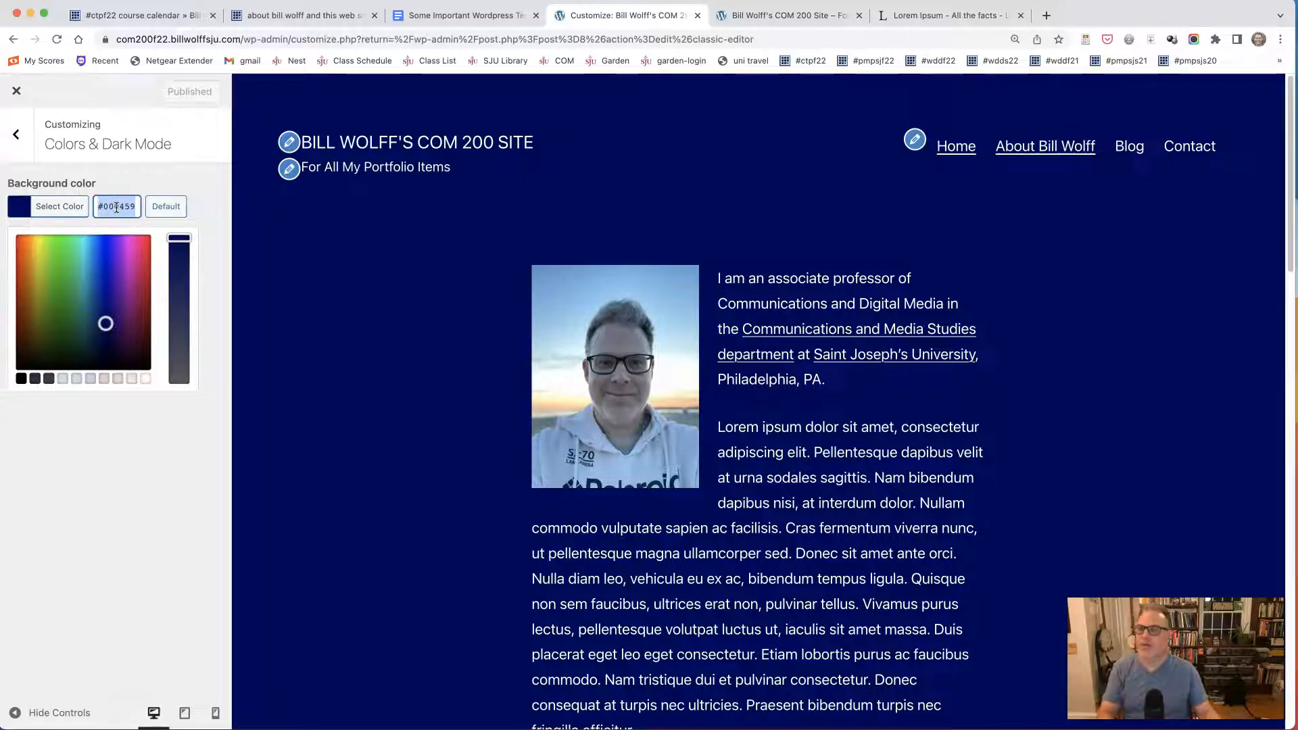
pyautogui.moveTo(177, 252)
pyautogui.mouseDown()
pyautogui.moveTo(178, 324)
pyautogui.moveTo(159, 336)
pyautogui.moveTo(177, 325)
pyautogui.moveTo(178, 355)
pyautogui.moveTo(183, 255)
pyautogui.mouseUp()
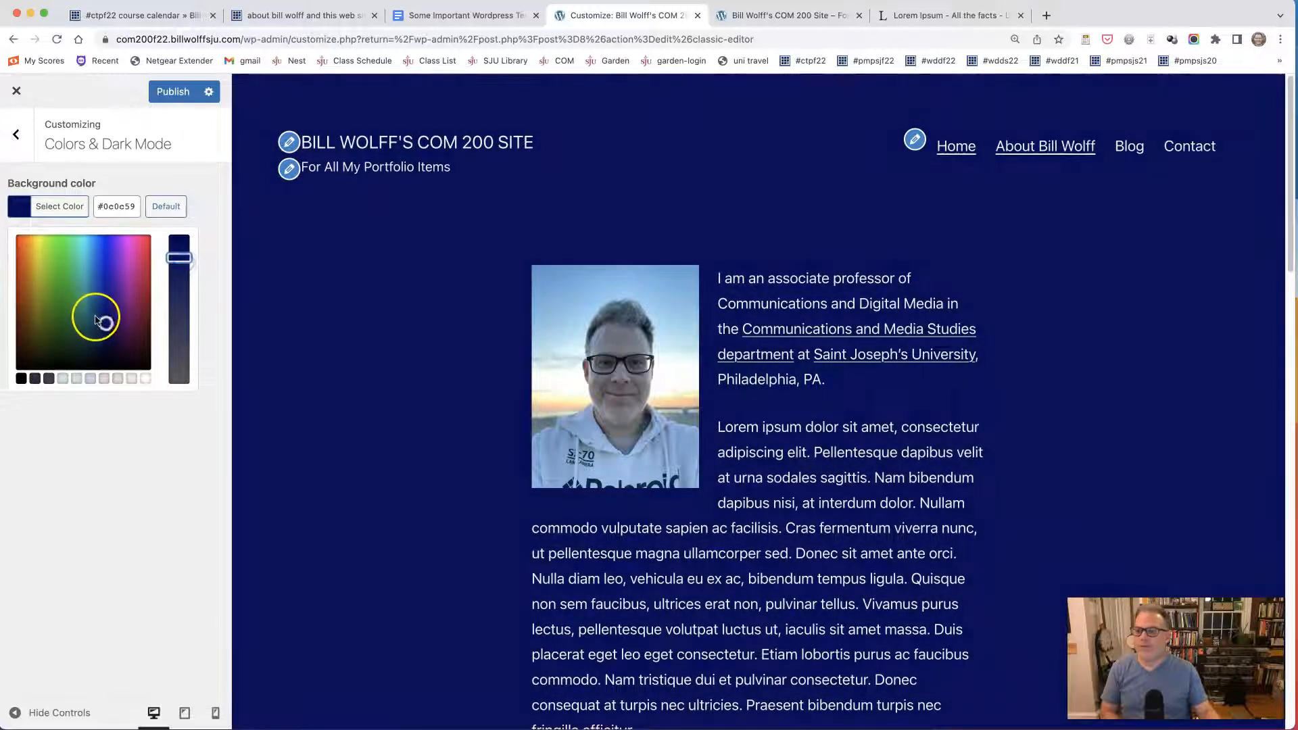
pyautogui.click(51, 317)
pyautogui.moveTo(59, 304); pyautogui.dragTo(118, 339)
pyautogui.doubleClick(129, 206)
pyautogui.write('000459')
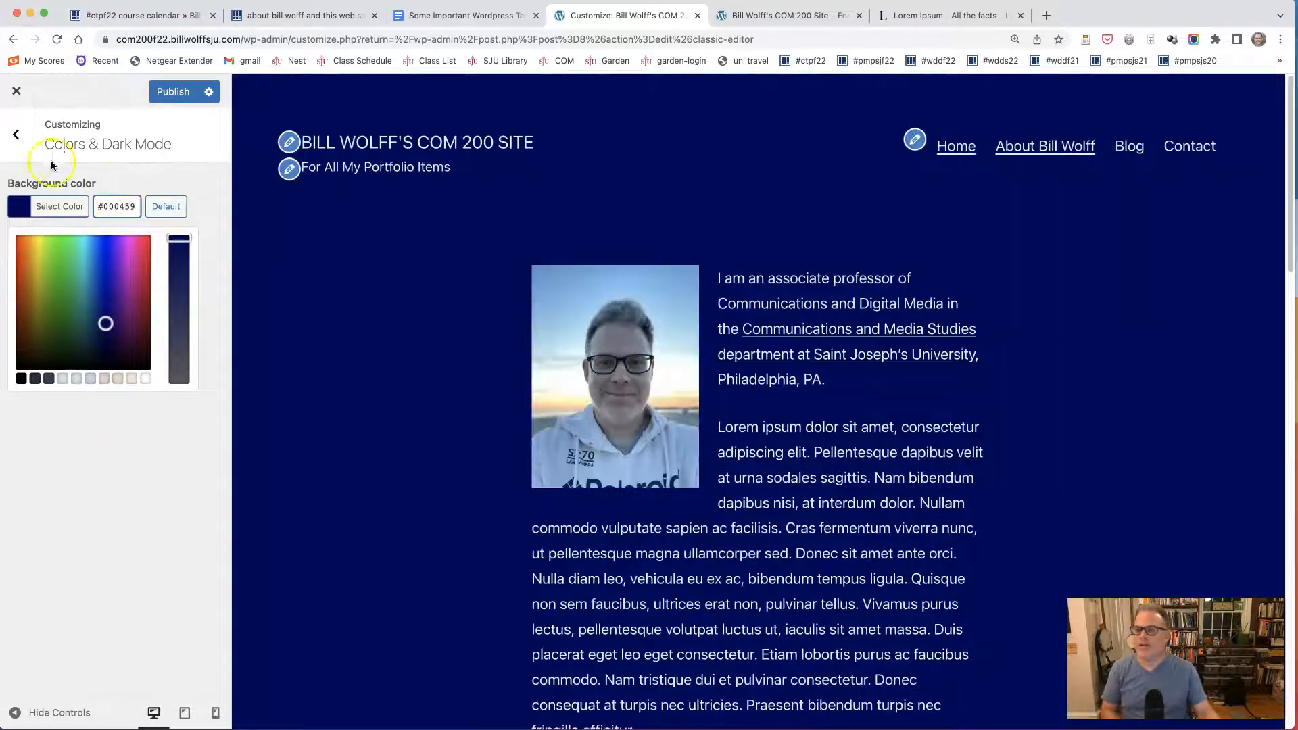
pyautogui.click(13, 140)
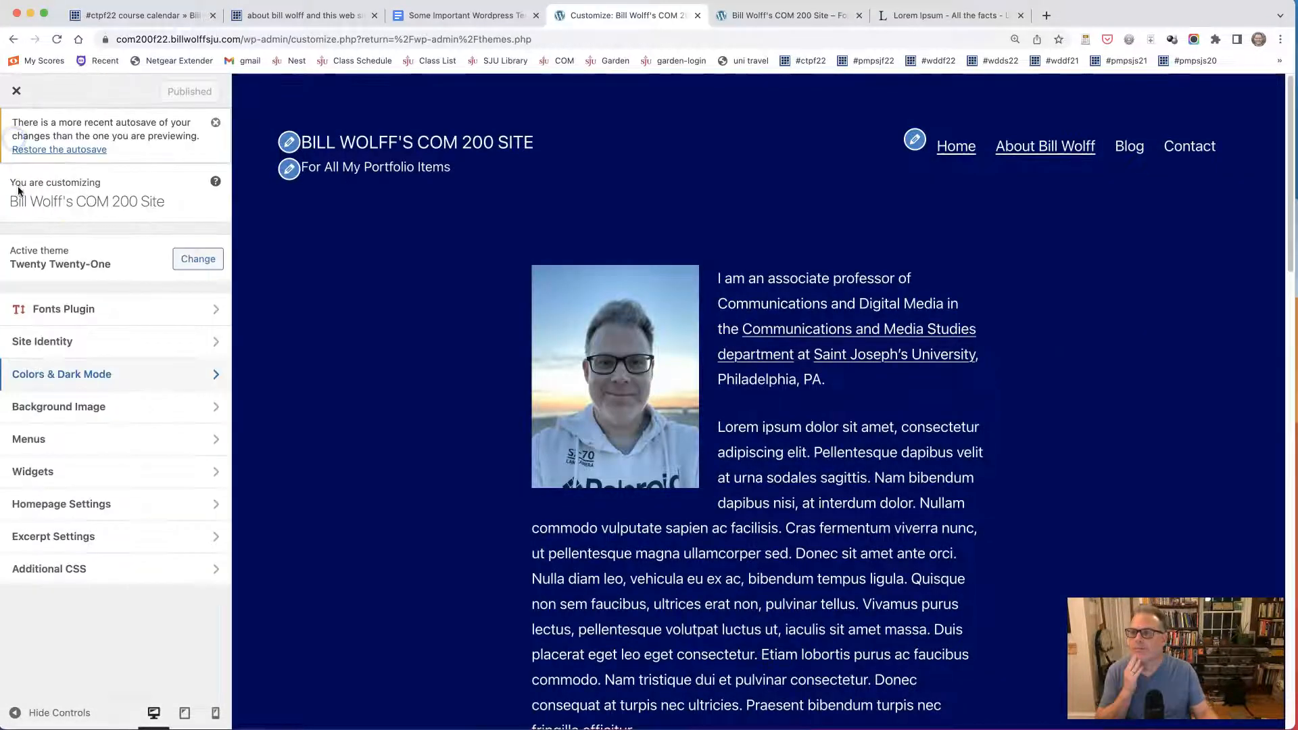
# Review the Customizer's Background Image, Homepage Settings and Excerpt Settings sections, and close the Customizer.
pyautogui.click(79, 409)
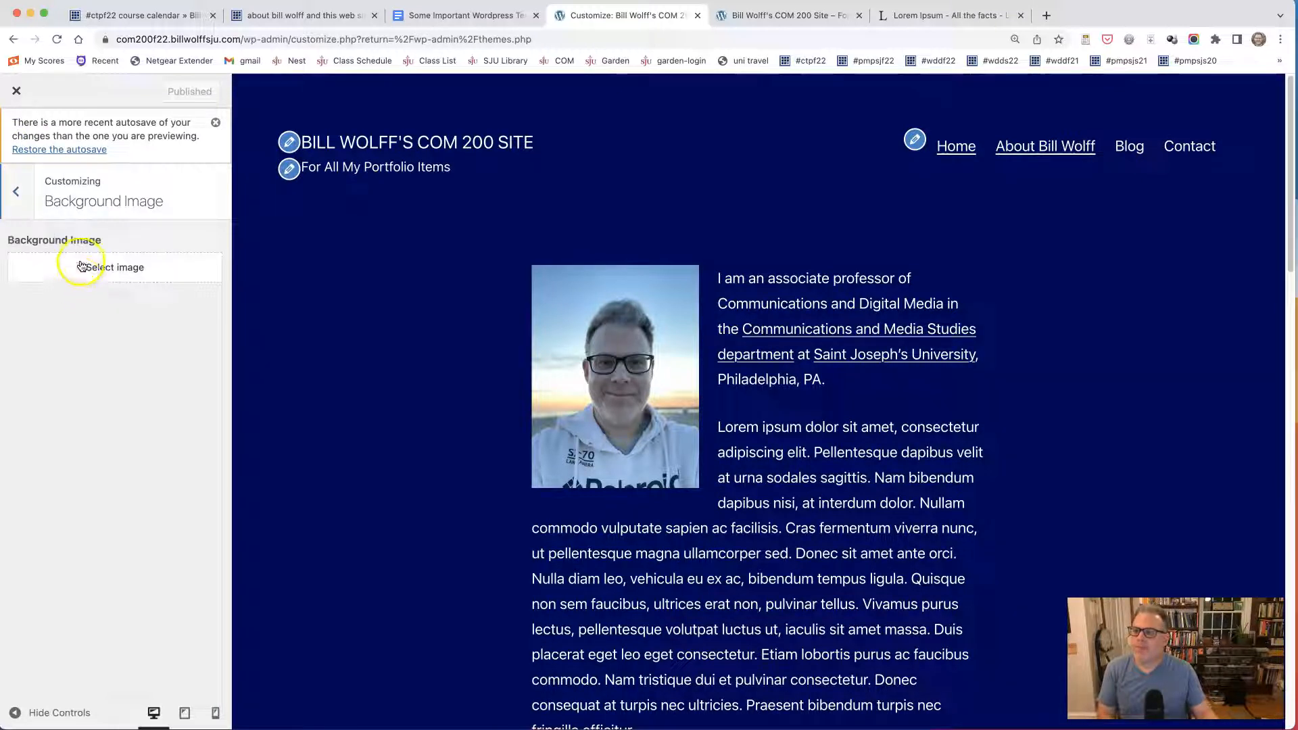
pyautogui.click(15, 192)
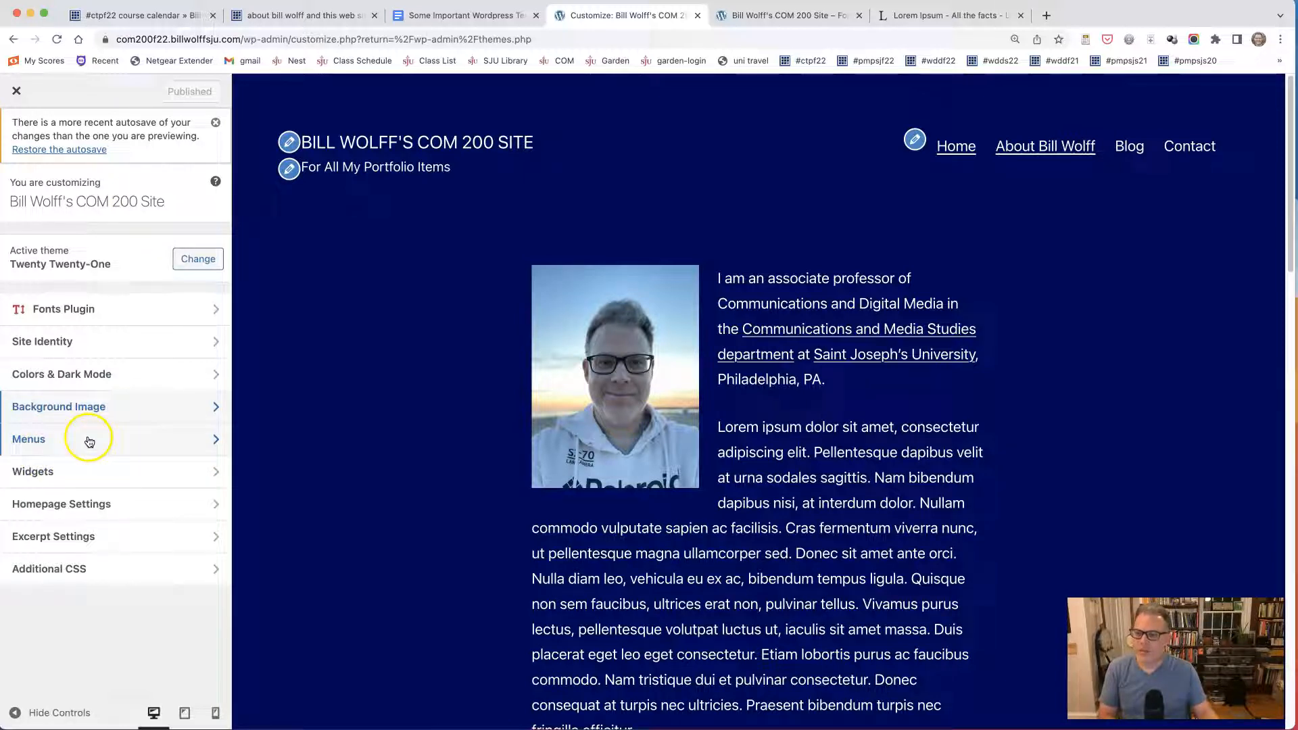
pyautogui.click(81, 504)
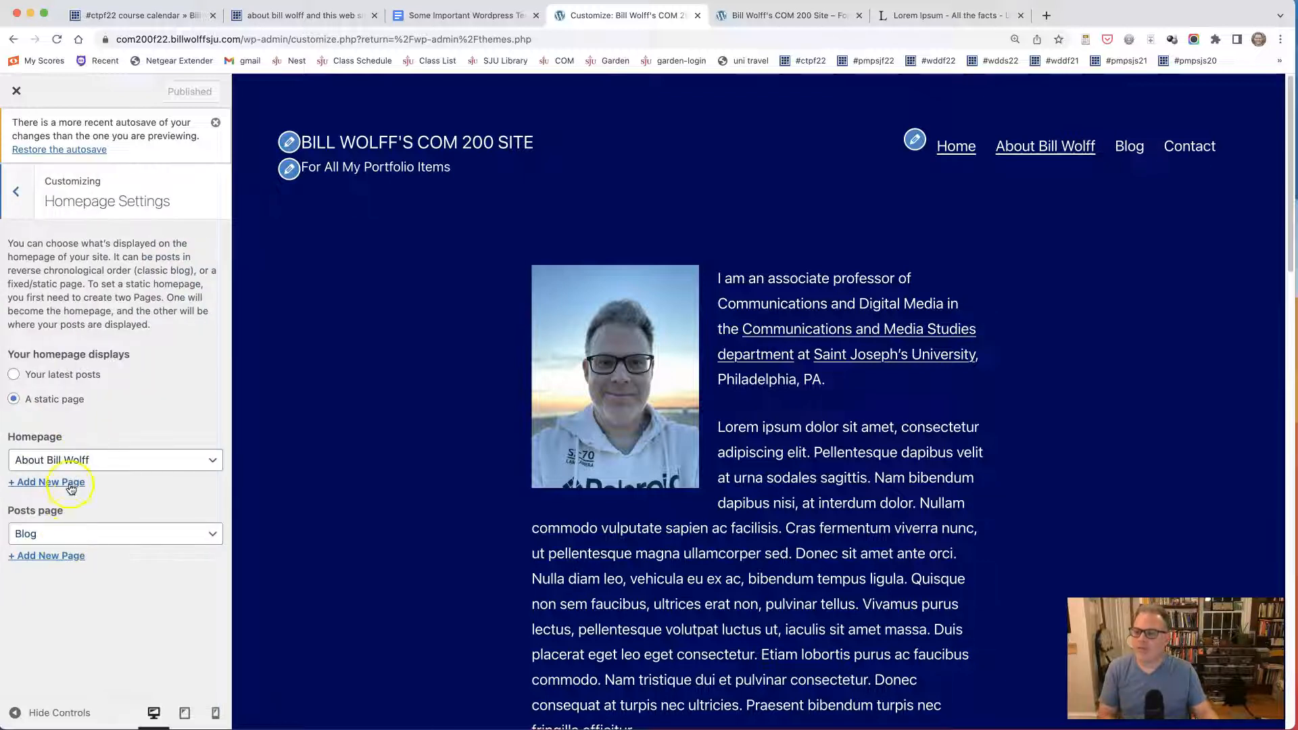
pyautogui.click(24, 198)
pyautogui.click(93, 536)
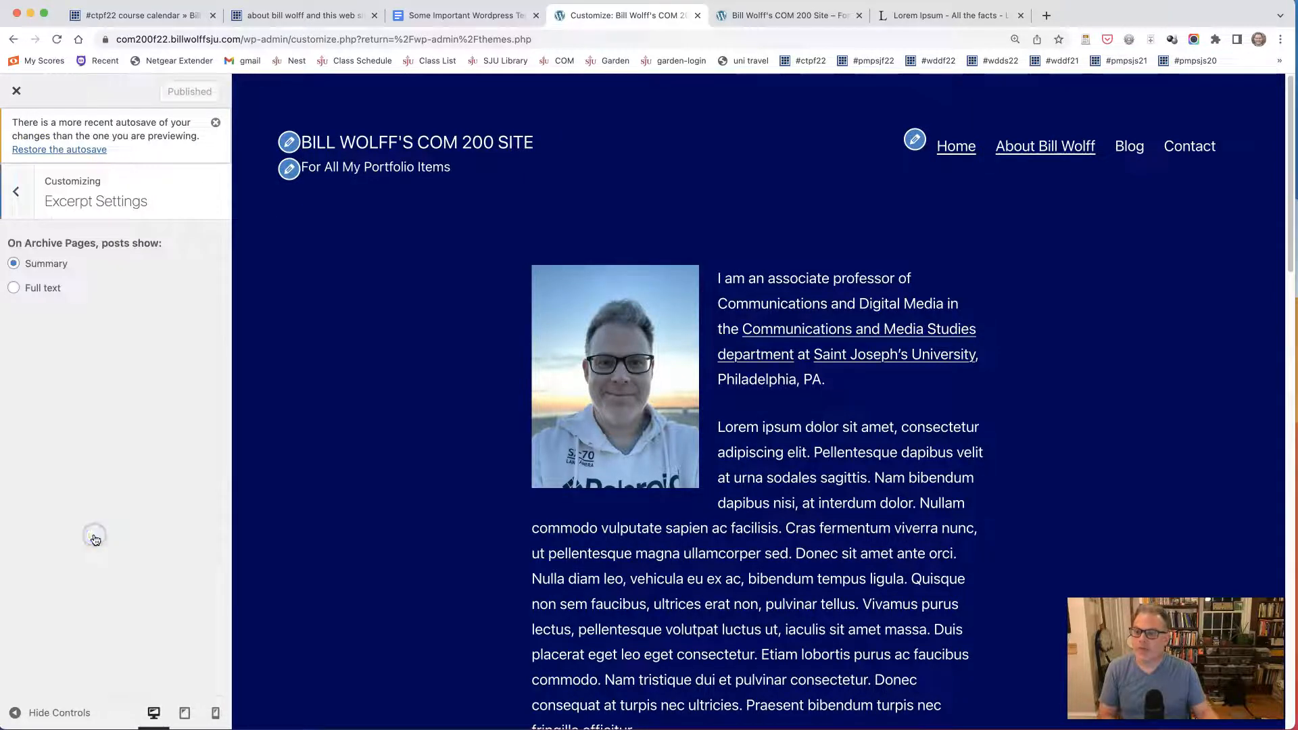
pyautogui.click(15, 191)
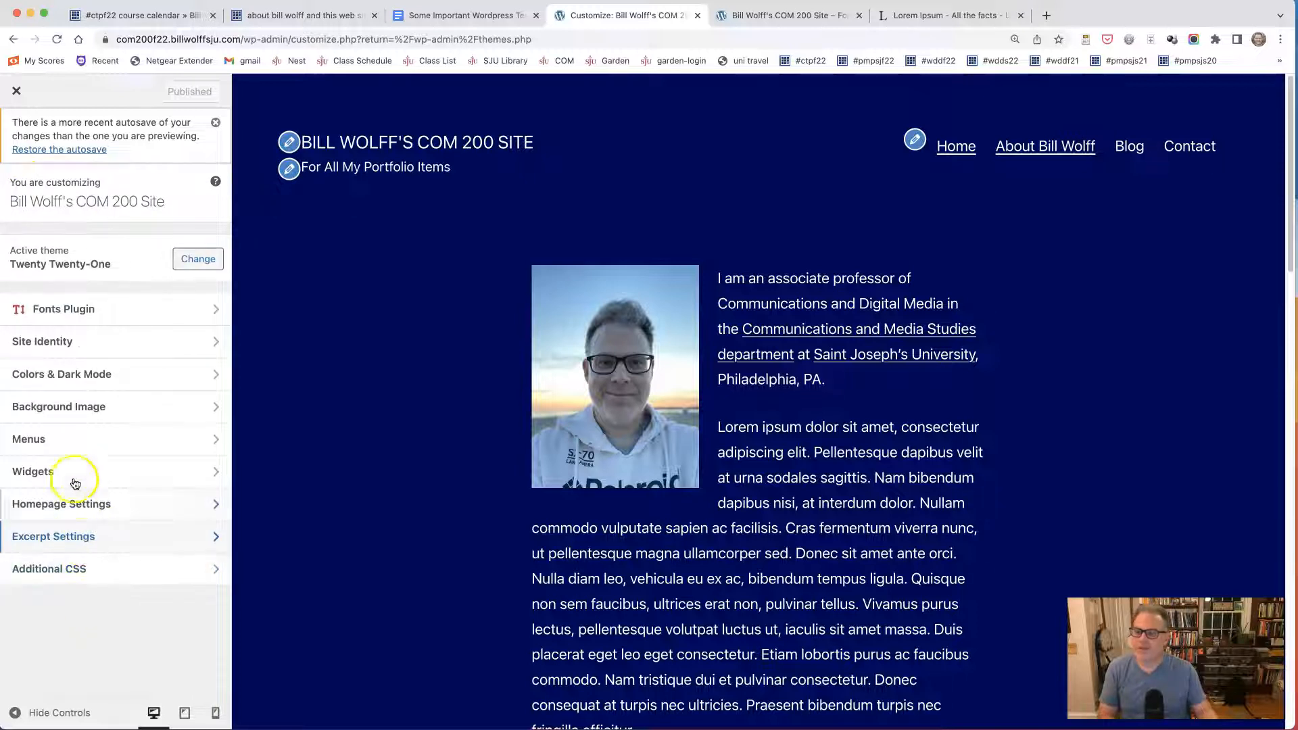
pyautogui.click(14, 106)
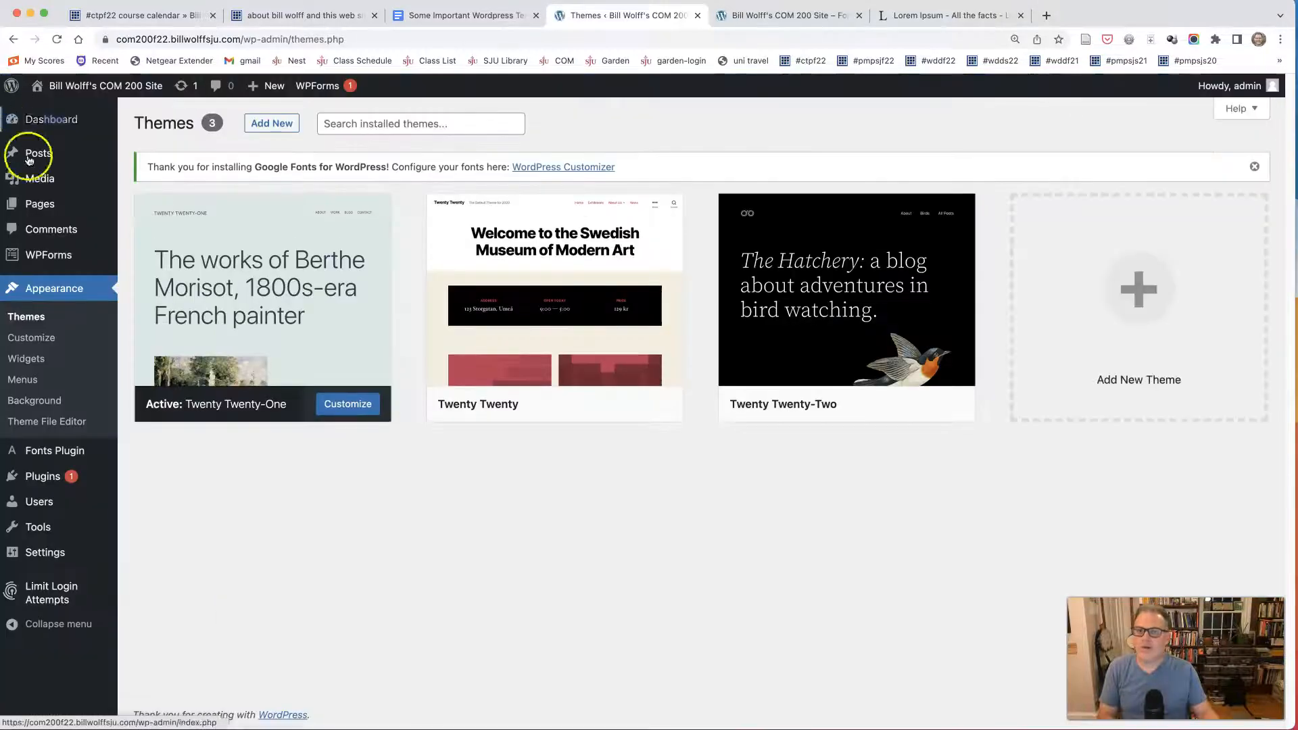
# Check the navigation menu on the live COM 200 site and return to the Themes screen in the WordPress admin.
pyautogui.click(783, 16)
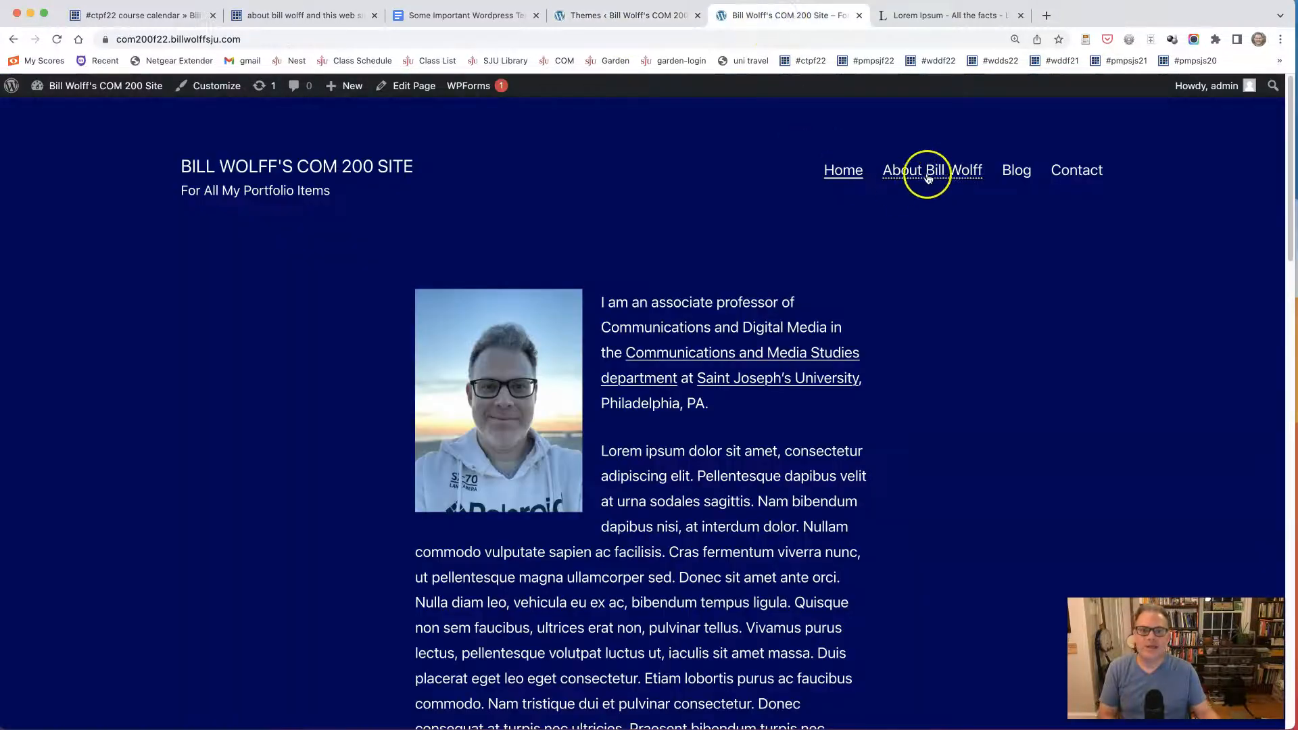
pyautogui.click(608, 18)
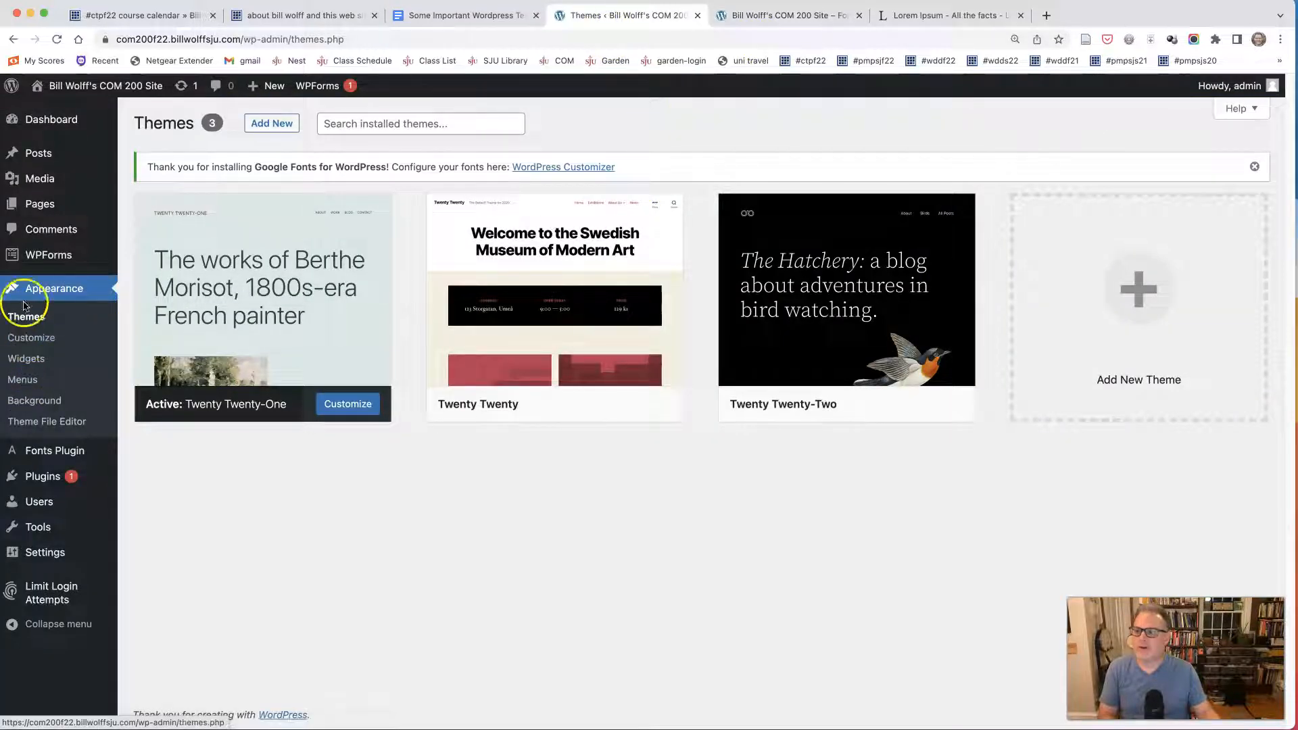
# Shorten the front page item's navigation label to About in the Primary menu and save the menu.
pyautogui.click(25, 380)
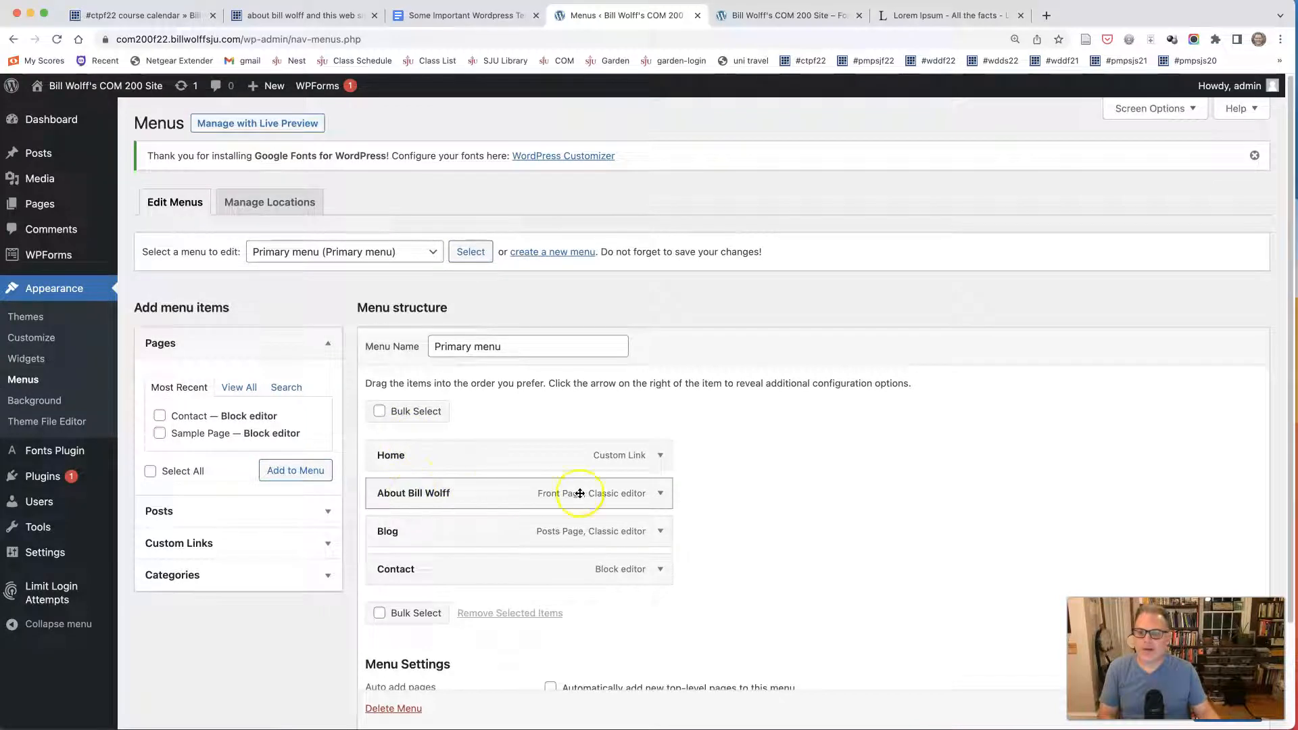
pyautogui.click(661, 494)
pyautogui.doubleClick(417, 544)
pyautogui.moveTo(417, 544); pyautogui.dragTo(461, 541)
pyautogui.press('BackSpace')
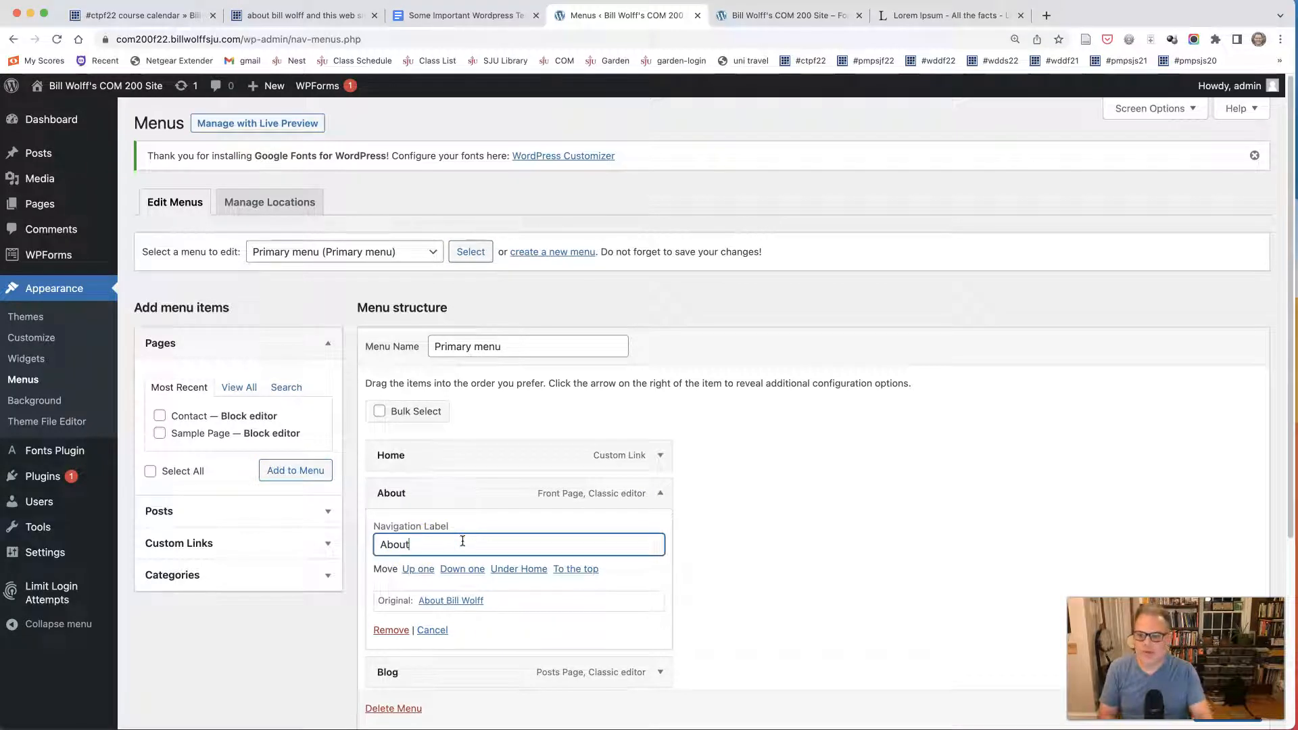
pyautogui.scroll(-5, 823, 509)
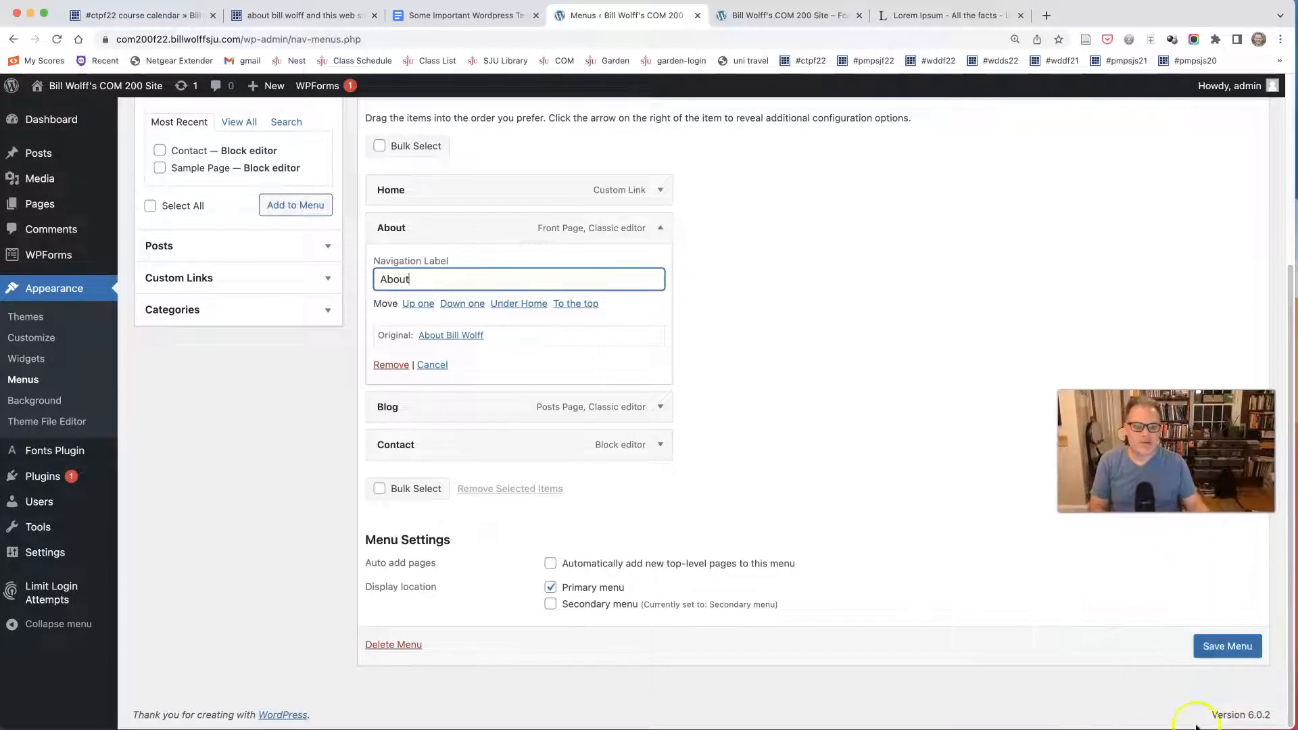
pyautogui.click(1220, 652)
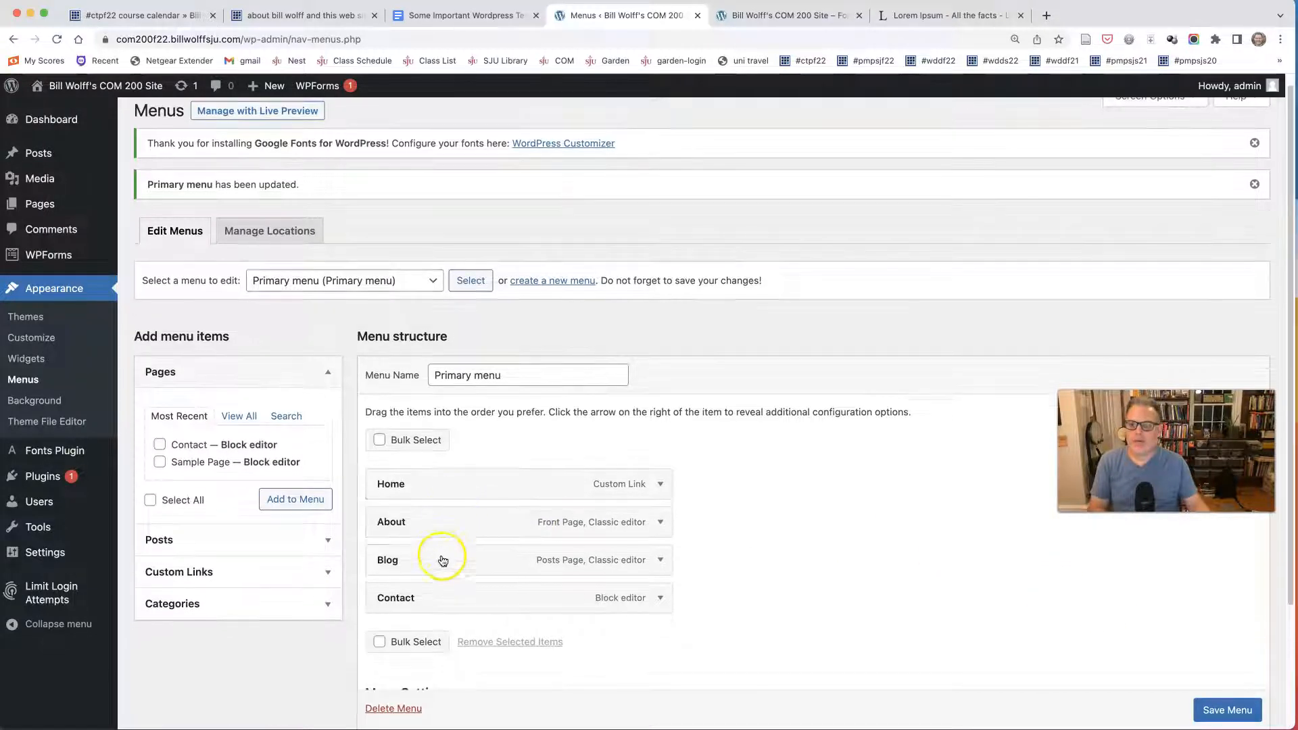
# Try repositioning the Contact item in the Primary menu and look over the menu structure.
pyautogui.moveTo(438, 592); pyautogui.dragTo(415, 569)
pyautogui.scroll(1, 470, 625)
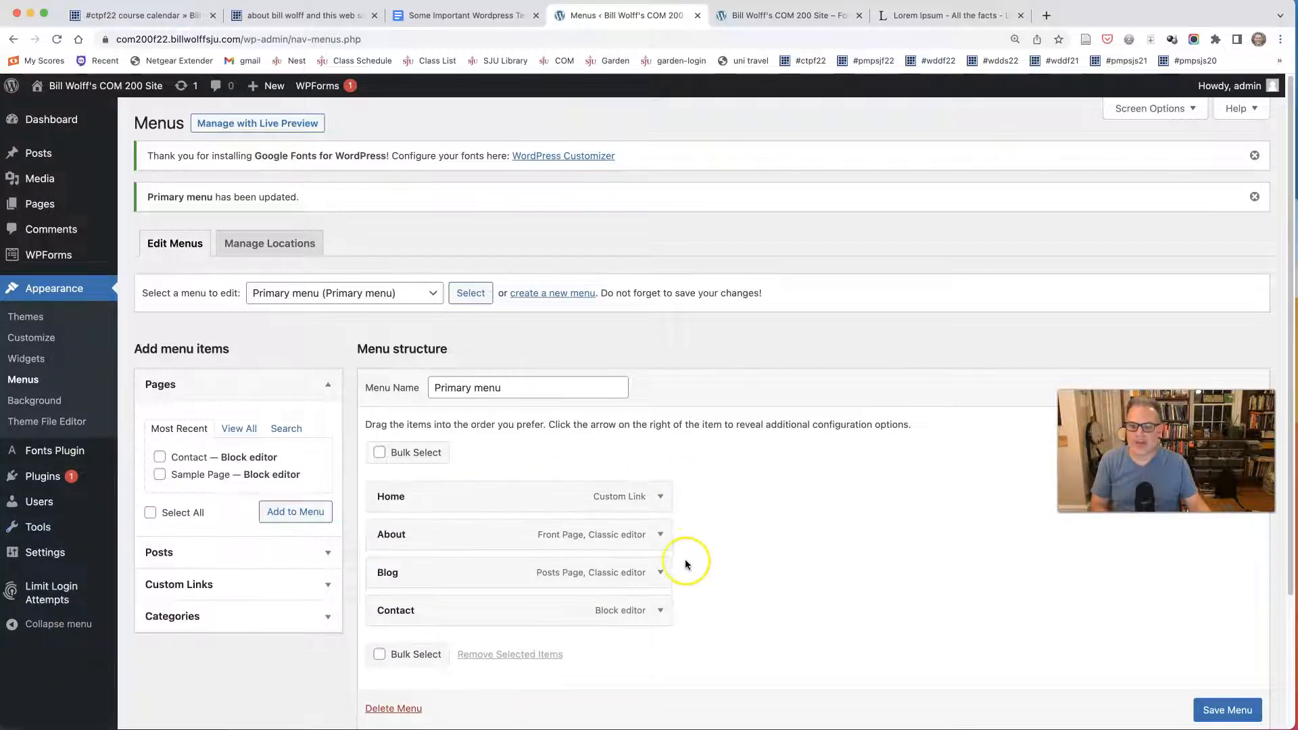
pyautogui.scroll(-3, 689, 564)
pyautogui.scroll(3, 686, 565)
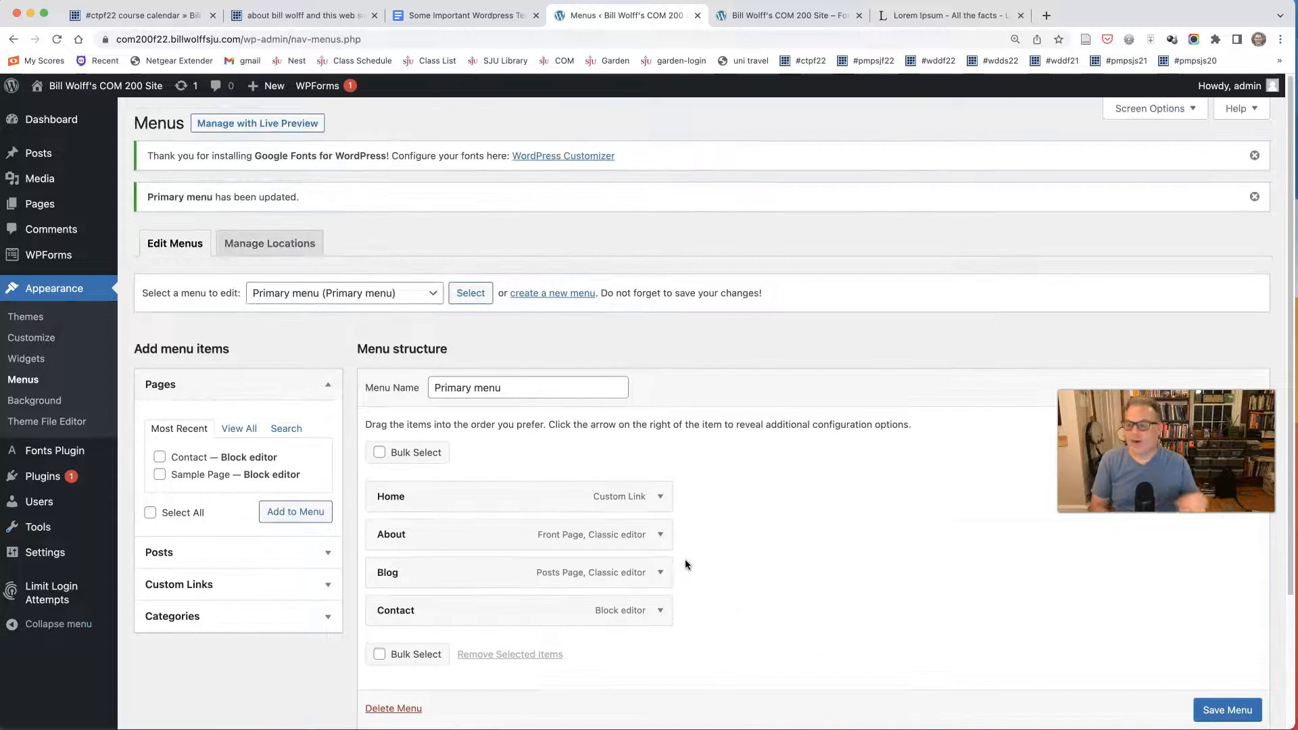